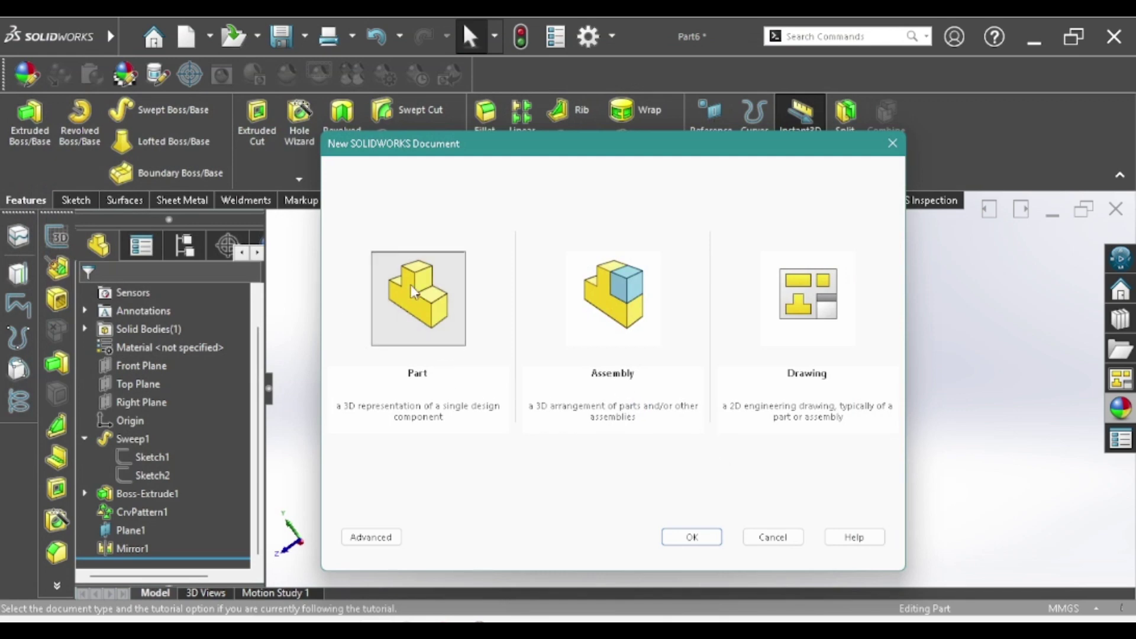
Create a new blank part and open an empty sketch on the Front Plane
{"action": "left_click", "coordinate": [692, 537]}
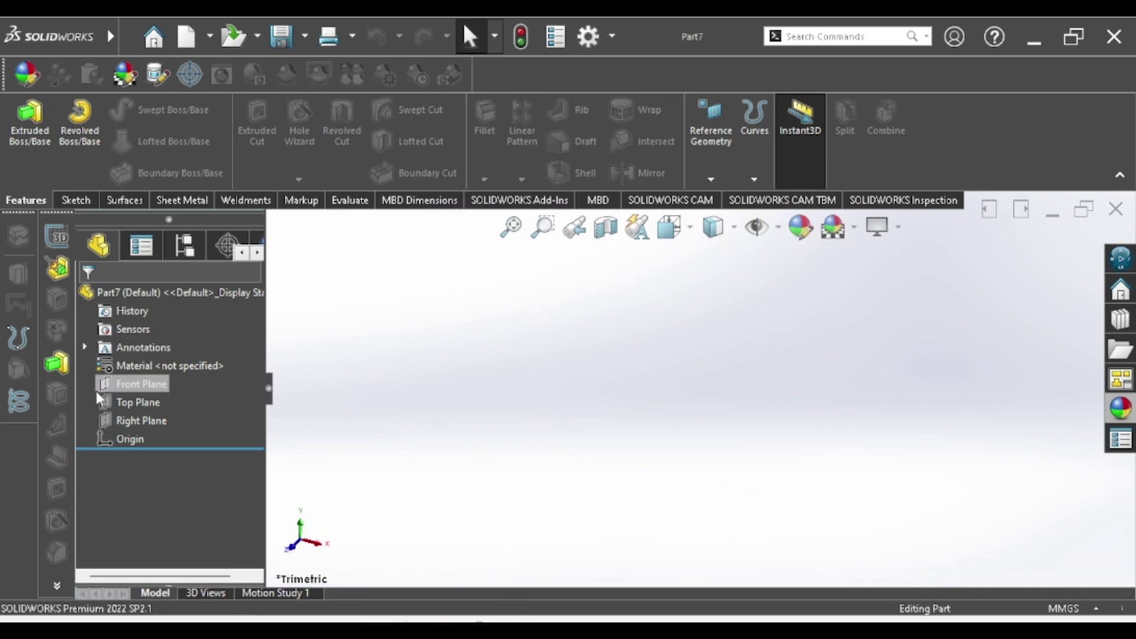
{"action": "left_click", "coordinate": [137, 385]}
{"action": "left_click", "coordinate": [152, 349]}
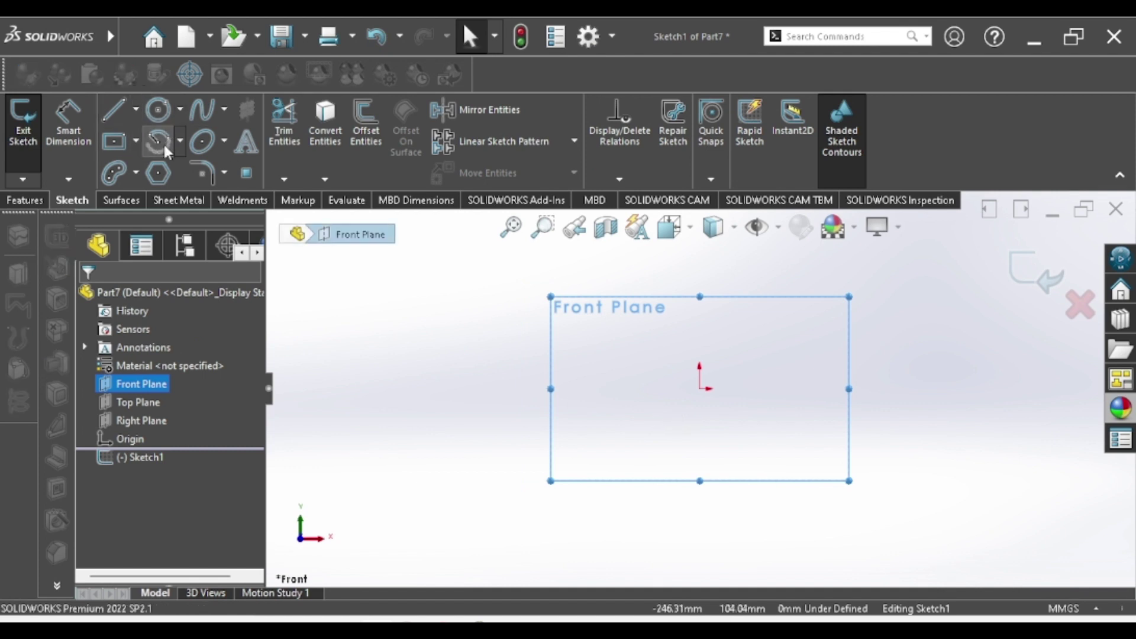
Draw a centre-point semicircular arc above the origin and dimension its radius to 50
{"action": "left_click", "coordinate": [158, 142]}
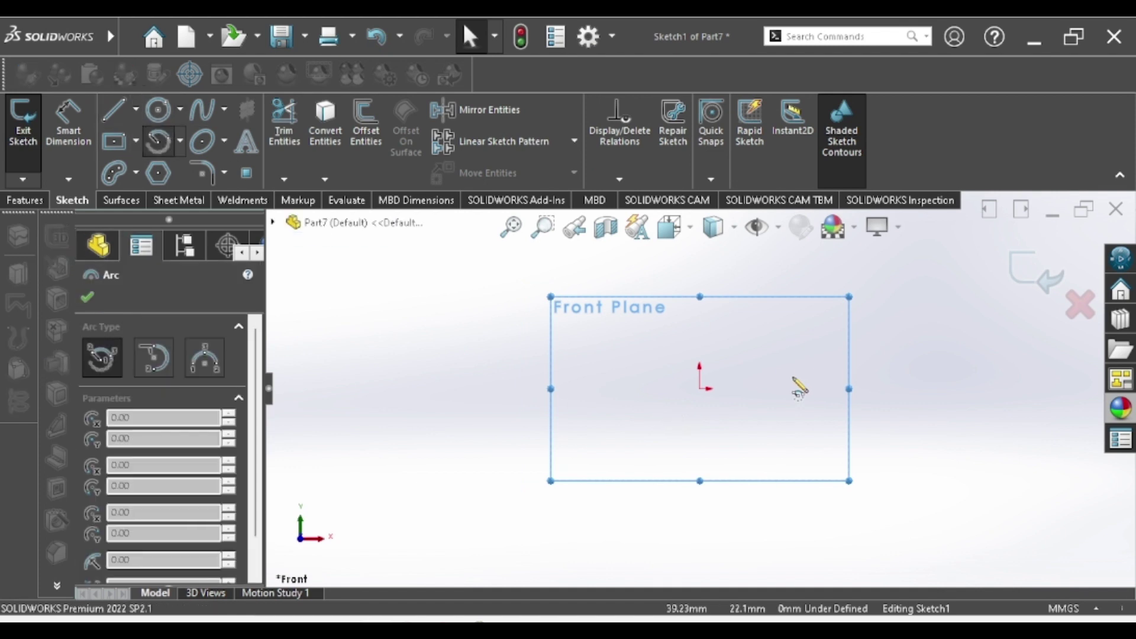
{"action": "left_click", "coordinate": [700, 309]}
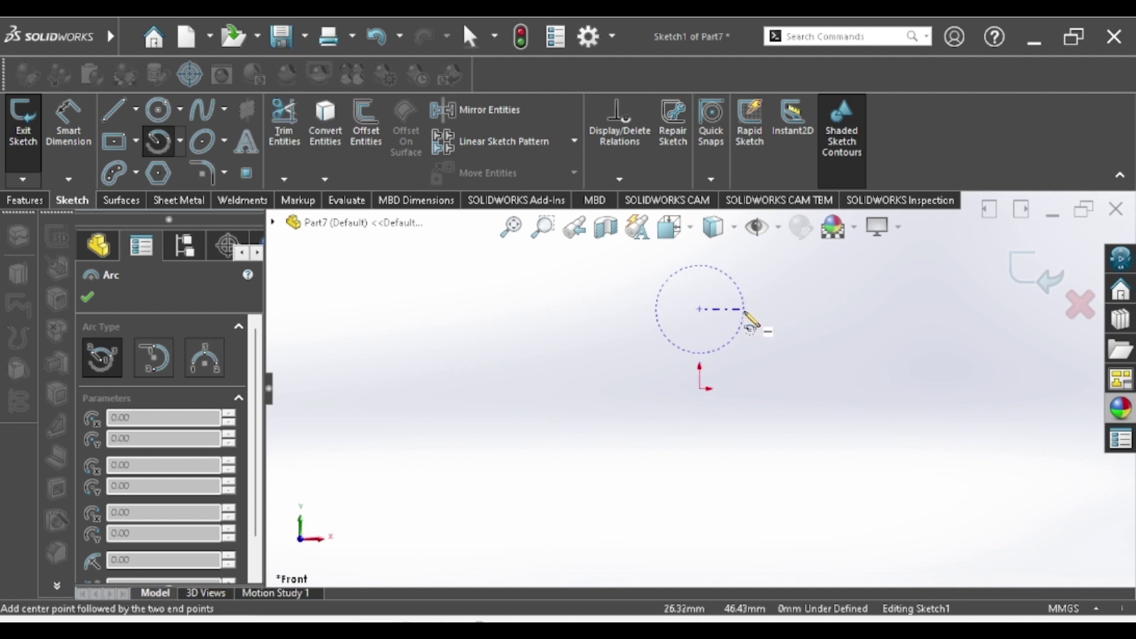
{"action": "left_click", "coordinate": [656, 310]}
{"action": "key", "text": "Escape"}
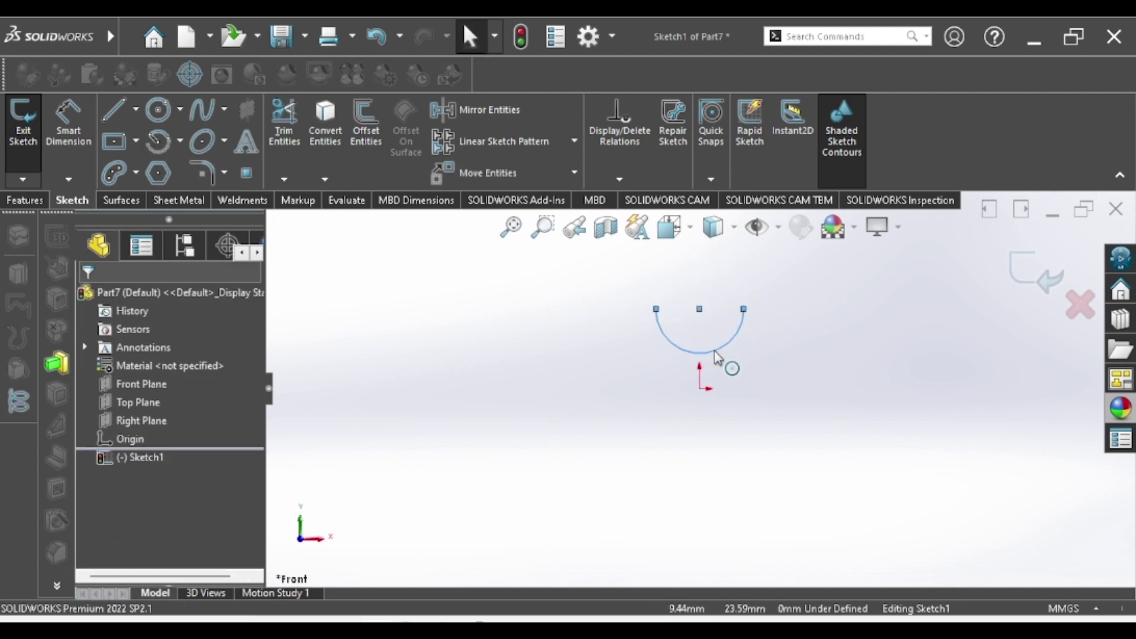
{"action": "key", "text": "d"}
{"action": "left_click", "coordinate": [689, 354]}
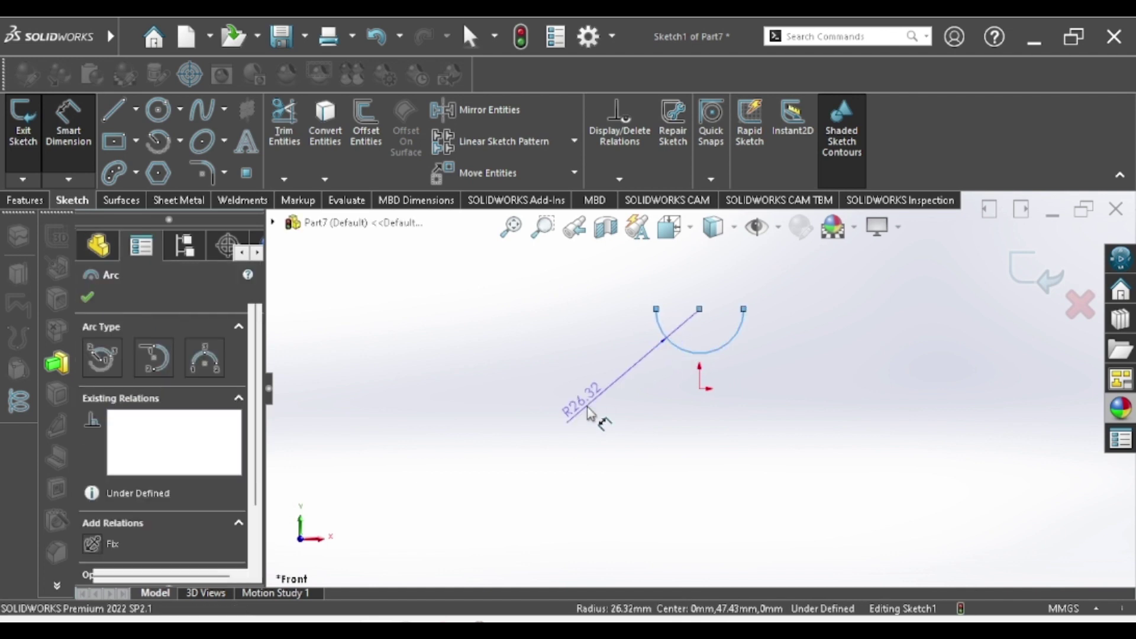
{"action": "left_click", "coordinate": [589, 414]}
{"action": "type", "text": "50"}
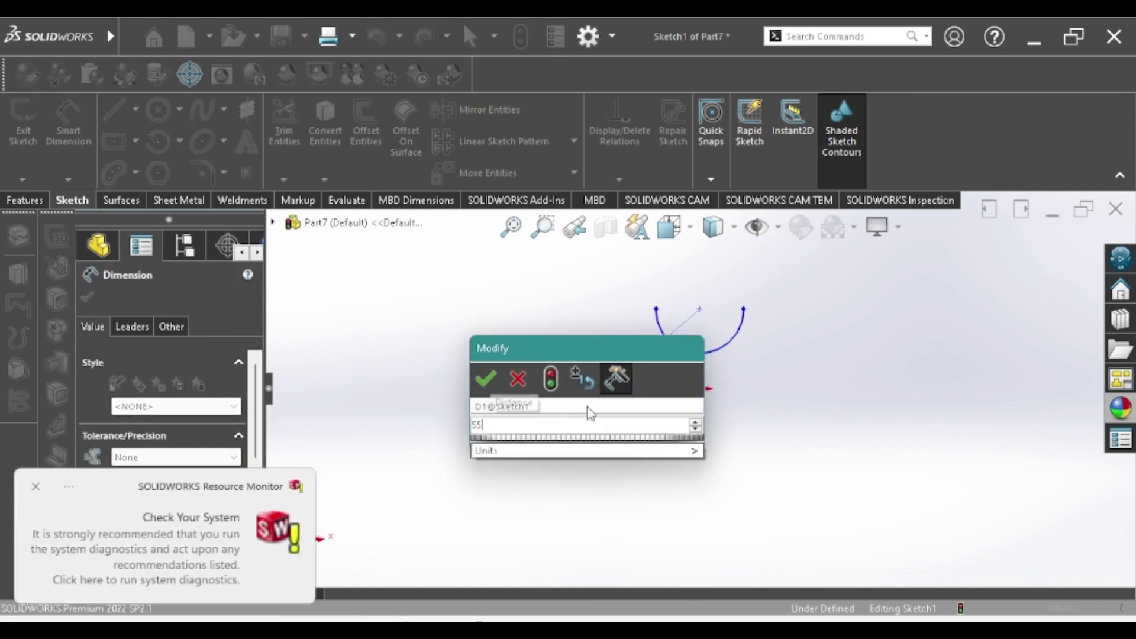
{"action": "key", "text": "Return"}
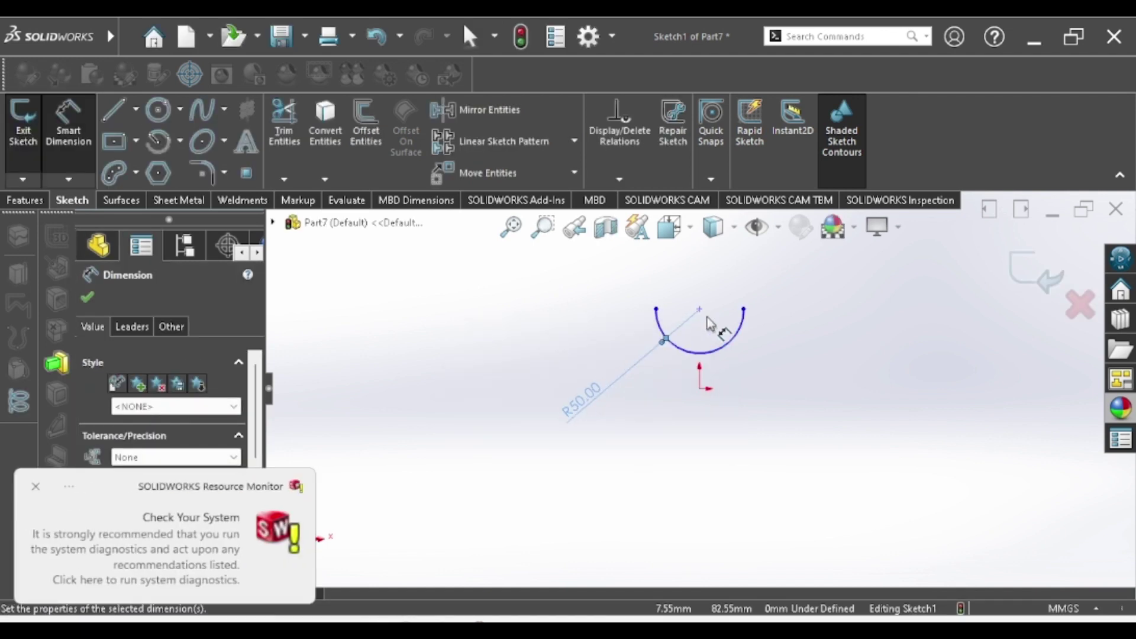
Dimension the arc centre 200 above the origin
{"action": "left_click", "coordinate": [699, 309]}
{"action": "left_click", "coordinate": [701, 389]}
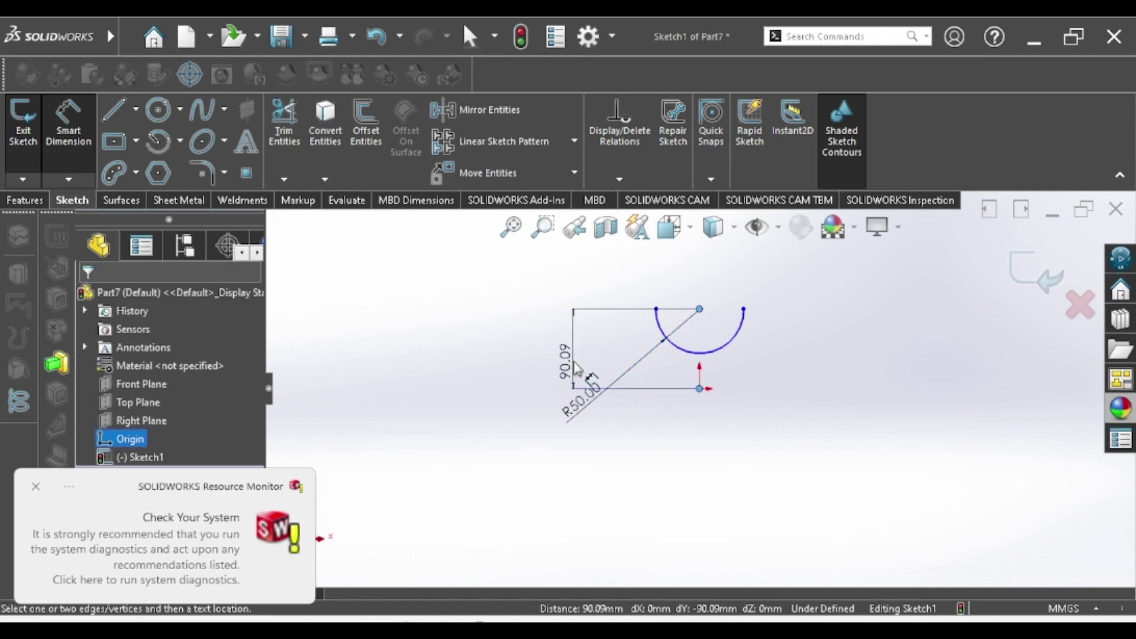
{"action": "left_click", "coordinate": [576, 368]}
{"action": "type", "text": "200"}
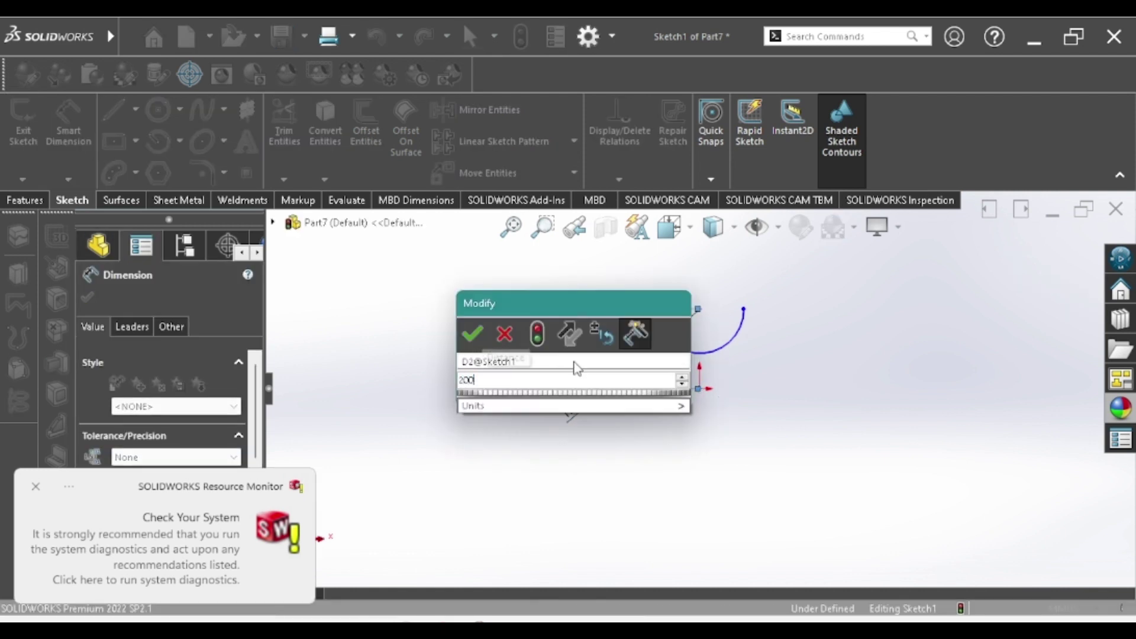
{"action": "key", "text": "Return"}
{"action": "key", "text": "Escape"}
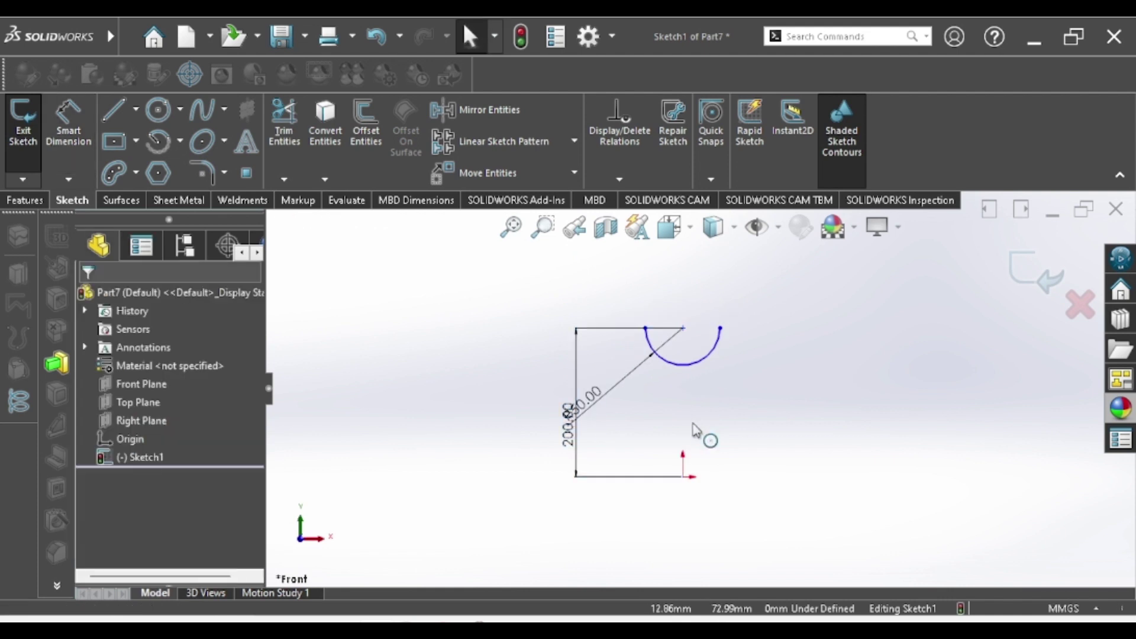
Draw short horizontal and vertical end lines at both ends of the arc
{"action": "key", "text": "l"}
{"action": "scroll", "coordinate": [737, 341], "scroll_direction": "down", "scroll_amount": 5}
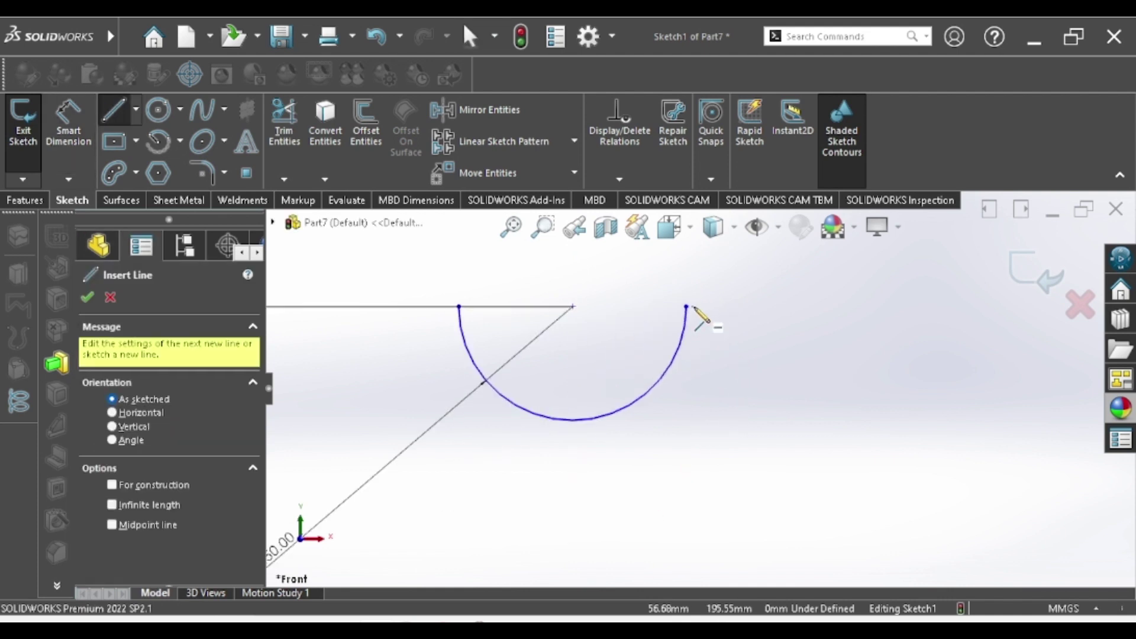
{"action": "left_click", "coordinate": [686, 306]}
{"action": "left_click", "coordinate": [712, 347]}
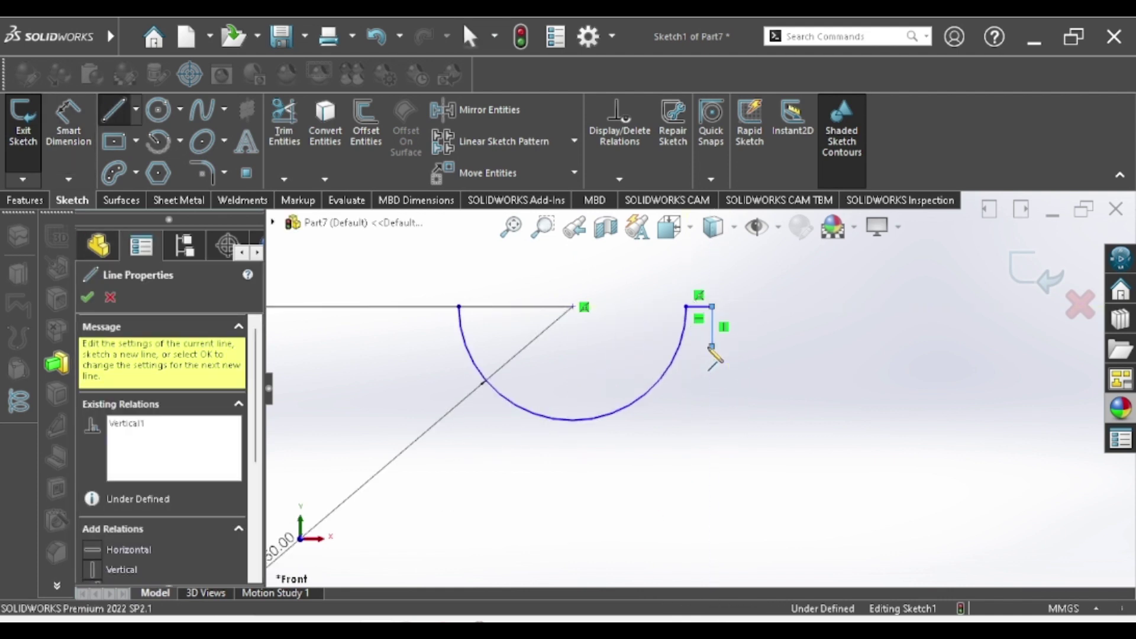
{"action": "key", "text": "Escape"}
{"action": "key", "text": "l"}
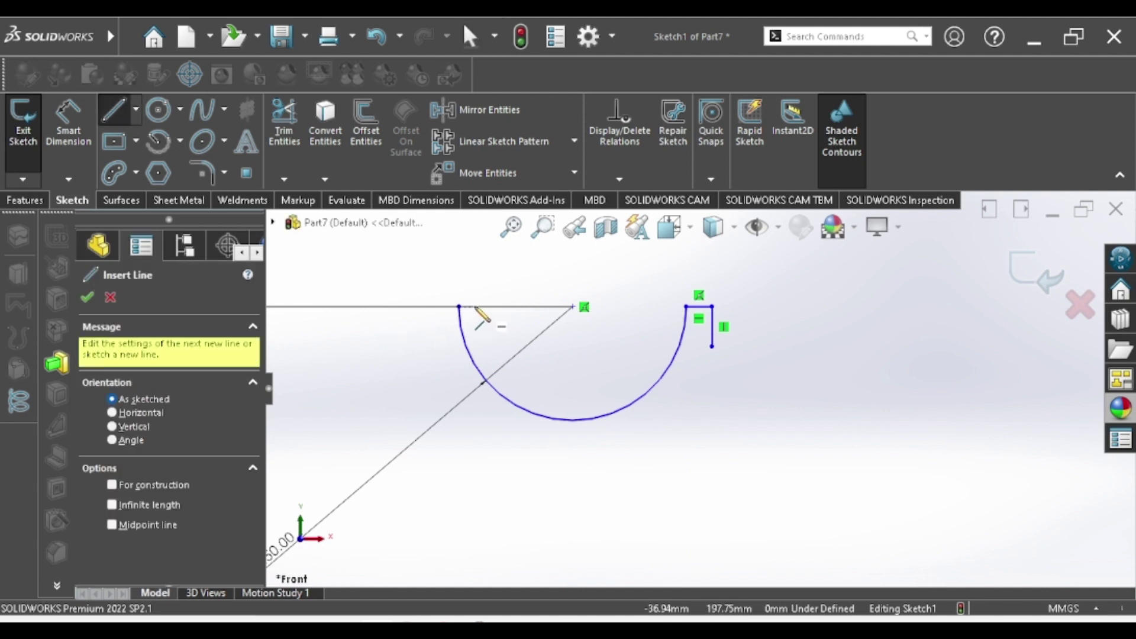
{"action": "left_click", "coordinate": [459, 306]}
{"action": "left_click", "coordinate": [419, 306]}
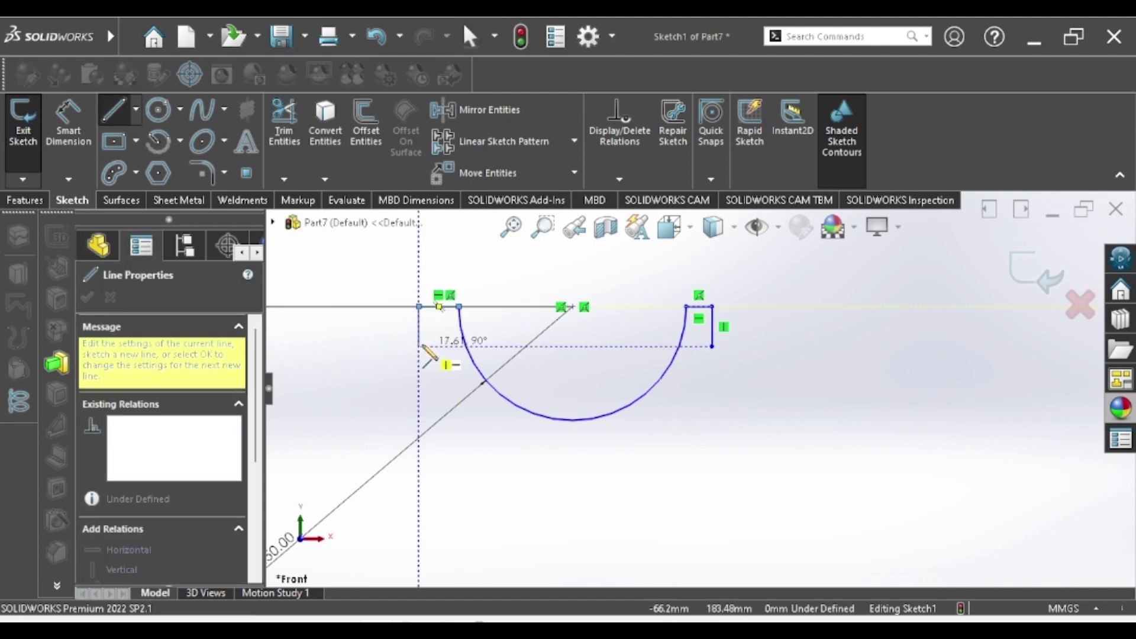
{"action": "left_click", "coordinate": [419, 346]}
{"action": "key", "text": "Escape"}
{"action": "key", "text": "Escape"}
Make the left and right horizontal-vertical line pairs equal in length
{"action": "left_click", "coordinate": [438, 306]}
{"action": "left_click", "coordinate": [419, 331], "text": "ctrl"}
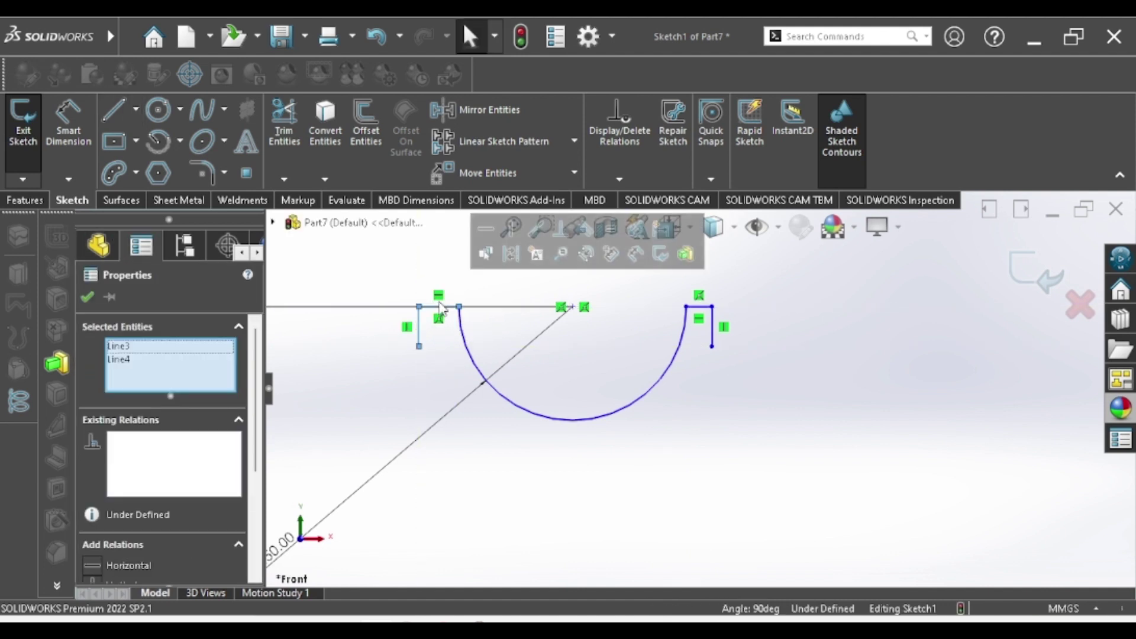
{"action": "left_click", "coordinate": [611, 229]}
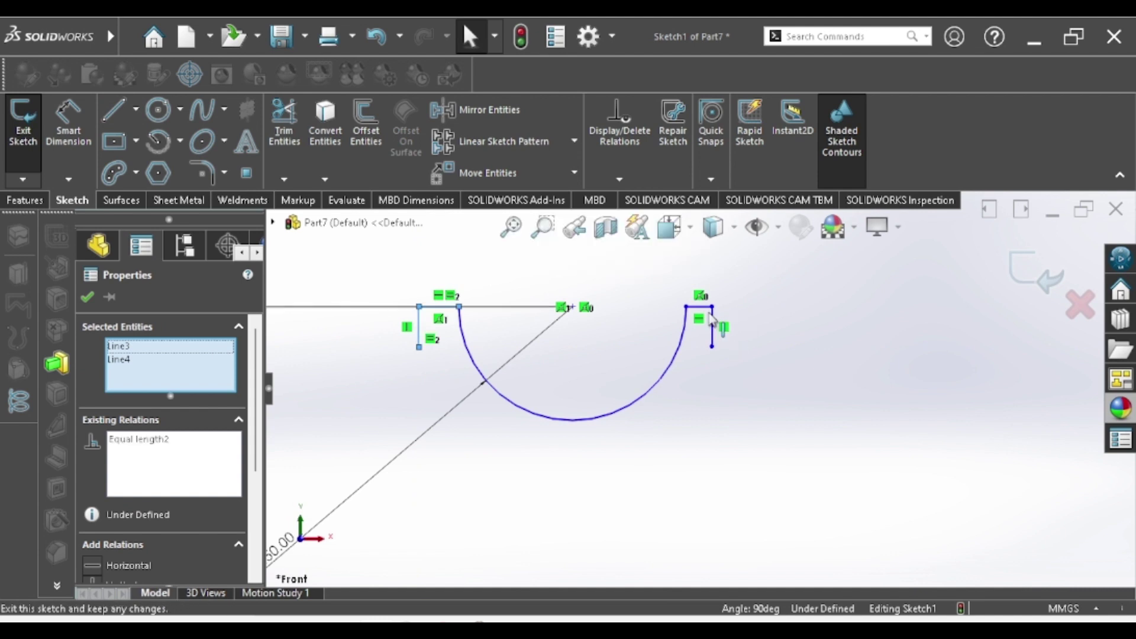
{"action": "left_click", "coordinate": [701, 307]}
{"action": "left_click", "coordinate": [712, 328], "text": "ctrl"}
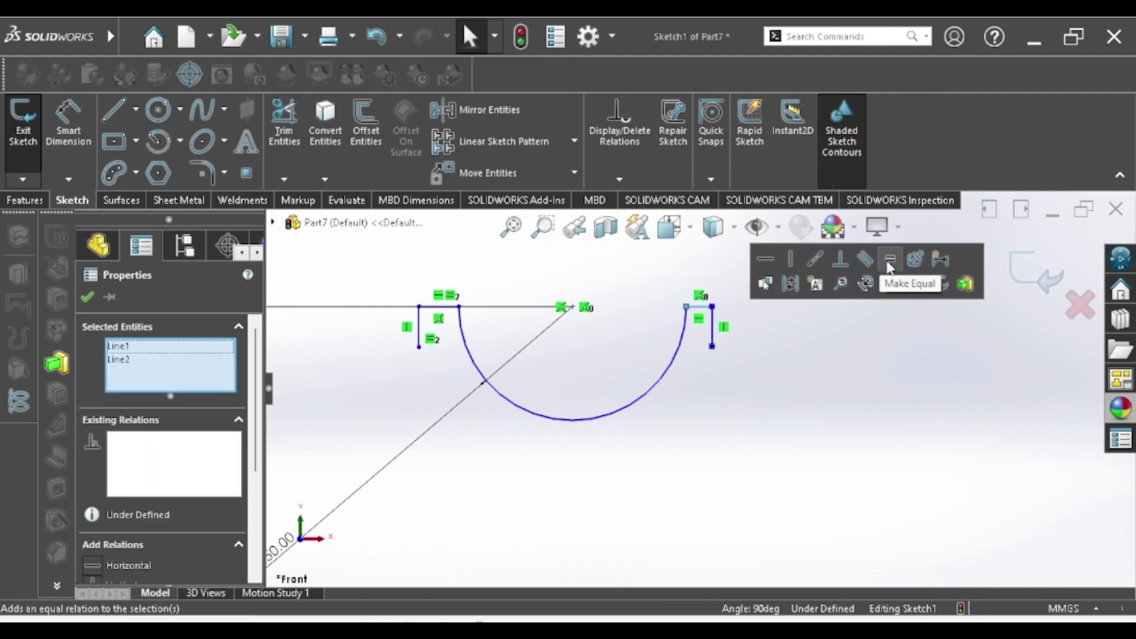
{"action": "left_click", "coordinate": [890, 264]}
{"action": "left_click", "coordinate": [718, 320]}
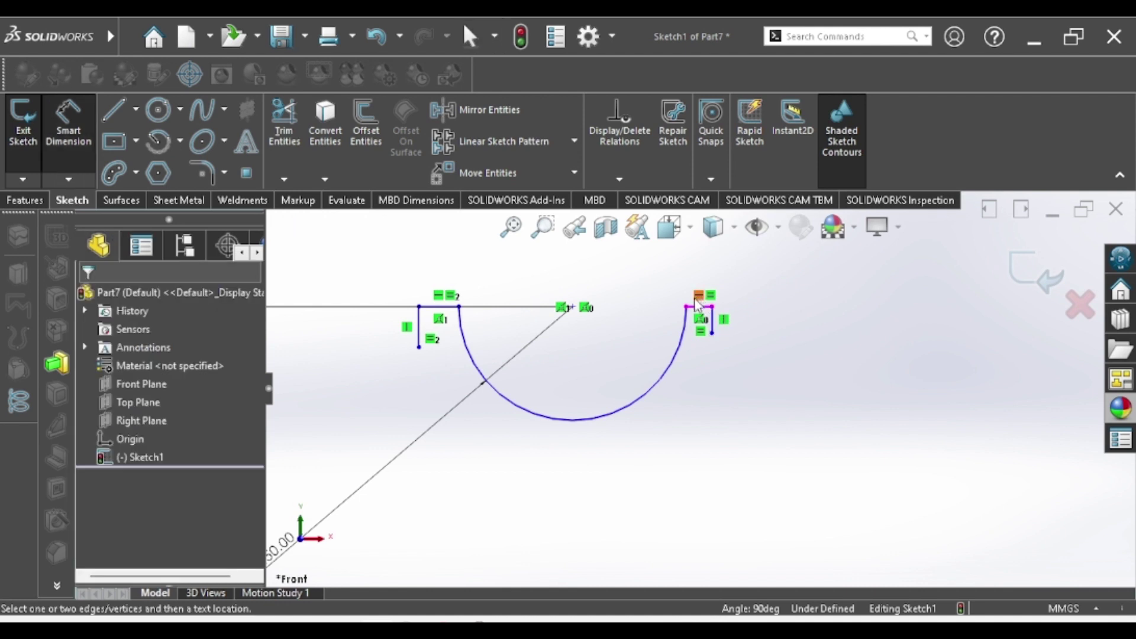
Dimension the top-right end line and the left vertical line to 5 mm each
{"action": "left_click", "coordinate": [707, 261]}
{"action": "type", "text": "5"}
{"action": "key", "text": "Return"}
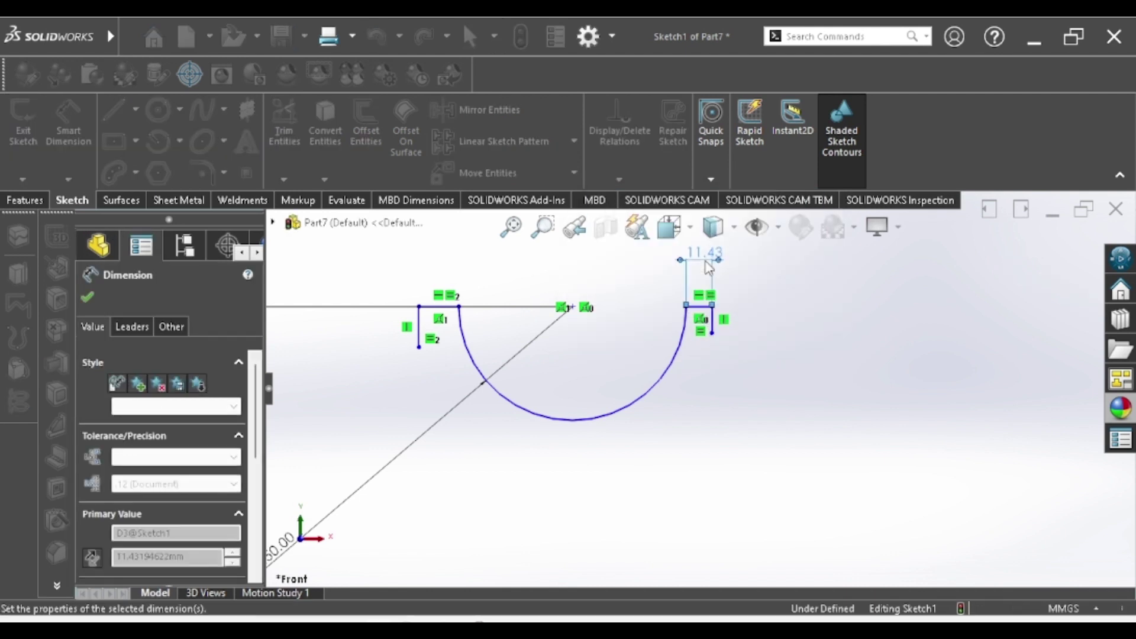
{"action": "scroll", "coordinate": [607, 316], "scroll_direction": "down", "scroll_amount": 2}
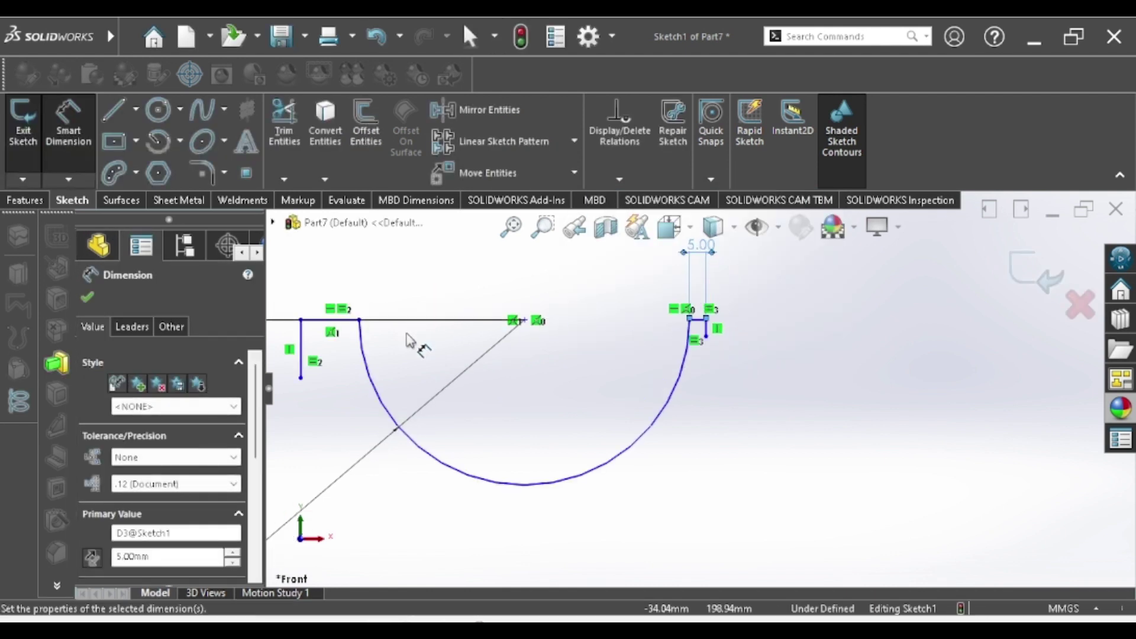
{"action": "left_click", "coordinate": [301, 337]}
{"action": "left_click", "coordinate": [288, 350]}
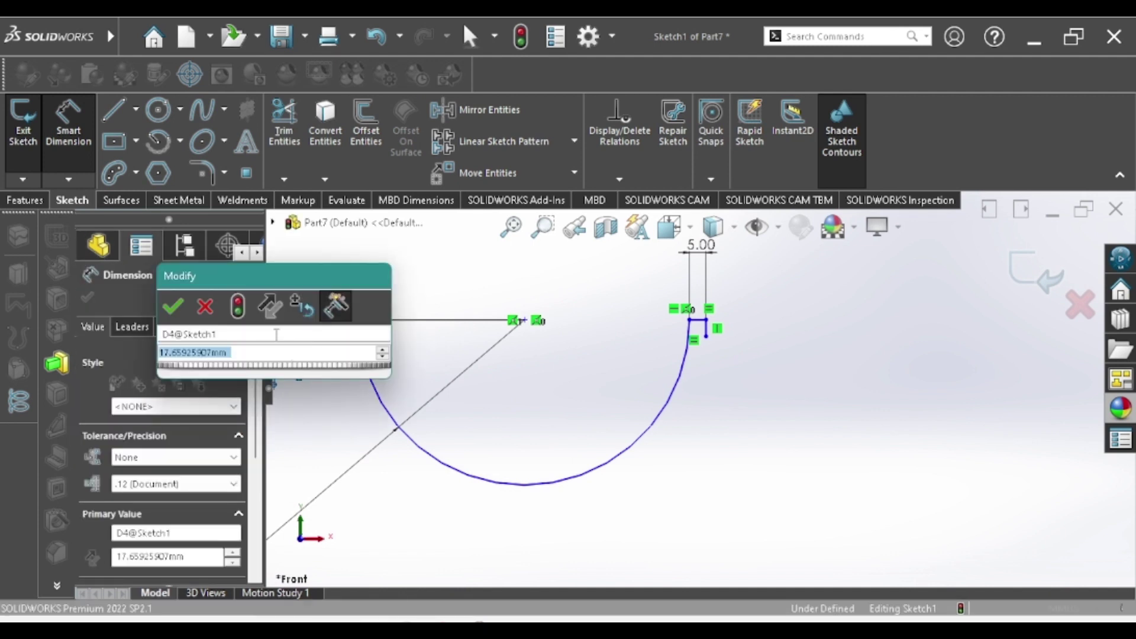
{"action": "type", "text": "5"}
{"action": "key", "text": "Return"}
{"action": "scroll", "coordinate": [680, 379], "scroll_direction": "up", "scroll_amount": 3}
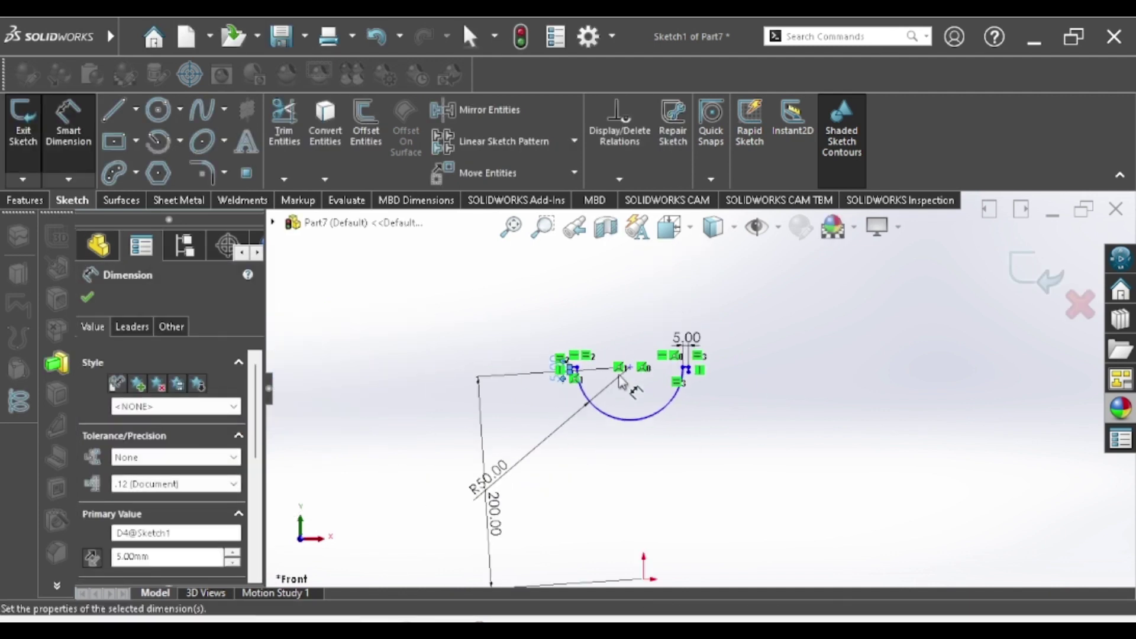
{"action": "scroll", "coordinate": [656, 427], "scroll_direction": "down", "scroll_amount": 2}
{"action": "scroll", "coordinate": [653, 439], "scroll_direction": "up", "scroll_amount": 1}
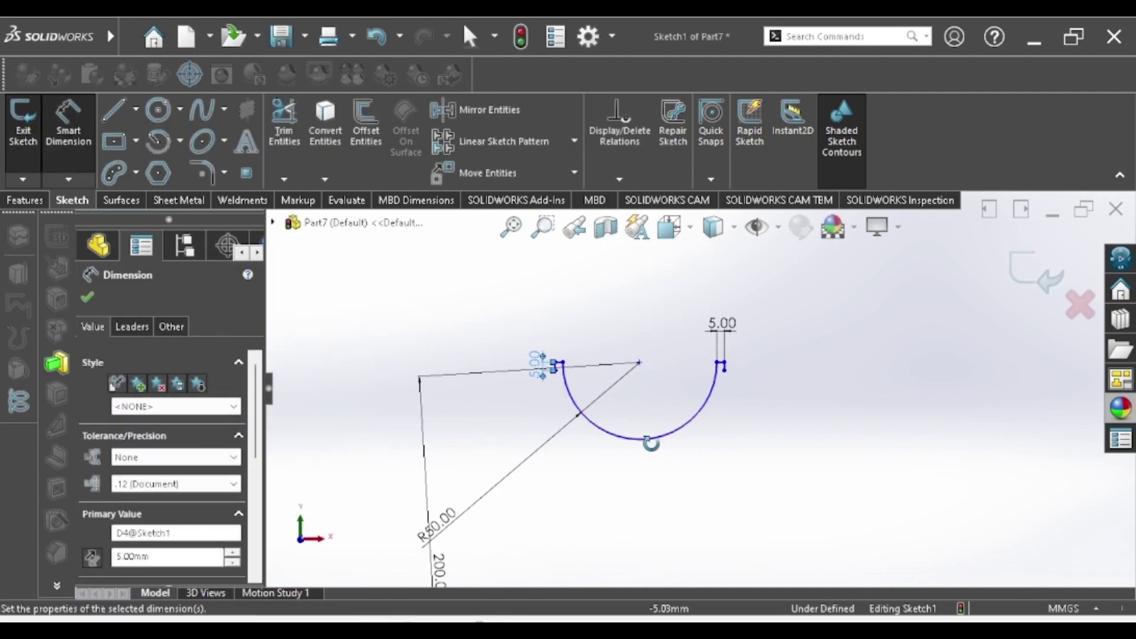
{"action": "scroll", "coordinate": [654, 450], "scroll_direction": "down", "scroll_amount": 2}
{"action": "scroll", "coordinate": [675, 468], "scroll_direction": "up", "scroll_amount": 3}
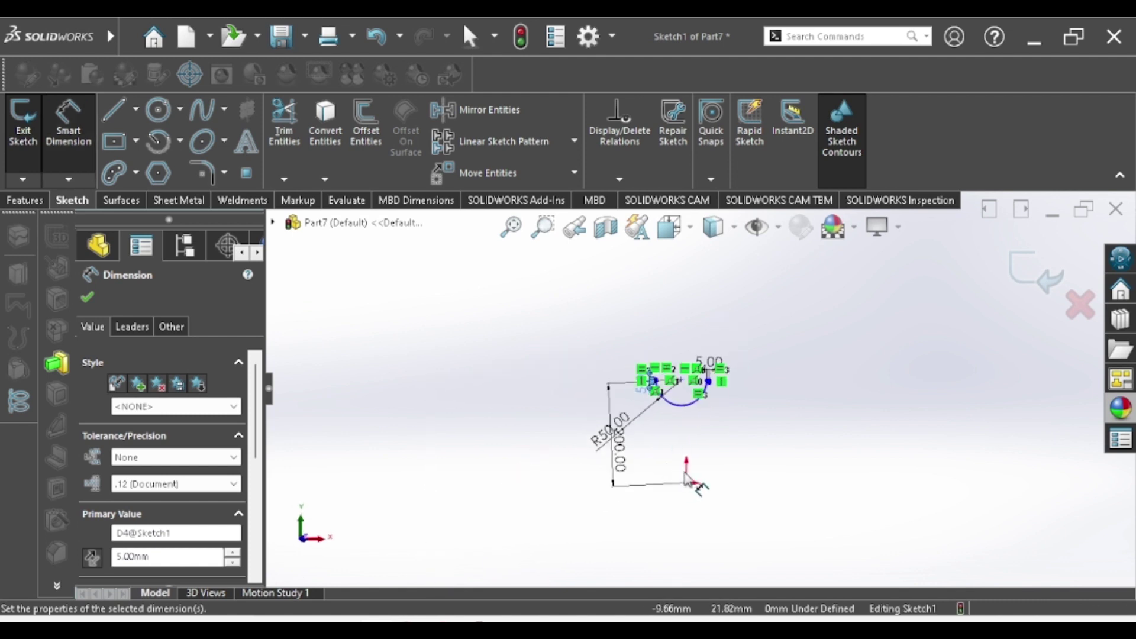
{"action": "scroll", "coordinate": [687, 478], "scroll_direction": "down", "scroll_amount": 2}
{"action": "scroll", "coordinate": [742, 453], "scroll_direction": "down", "scroll_amount": 1}
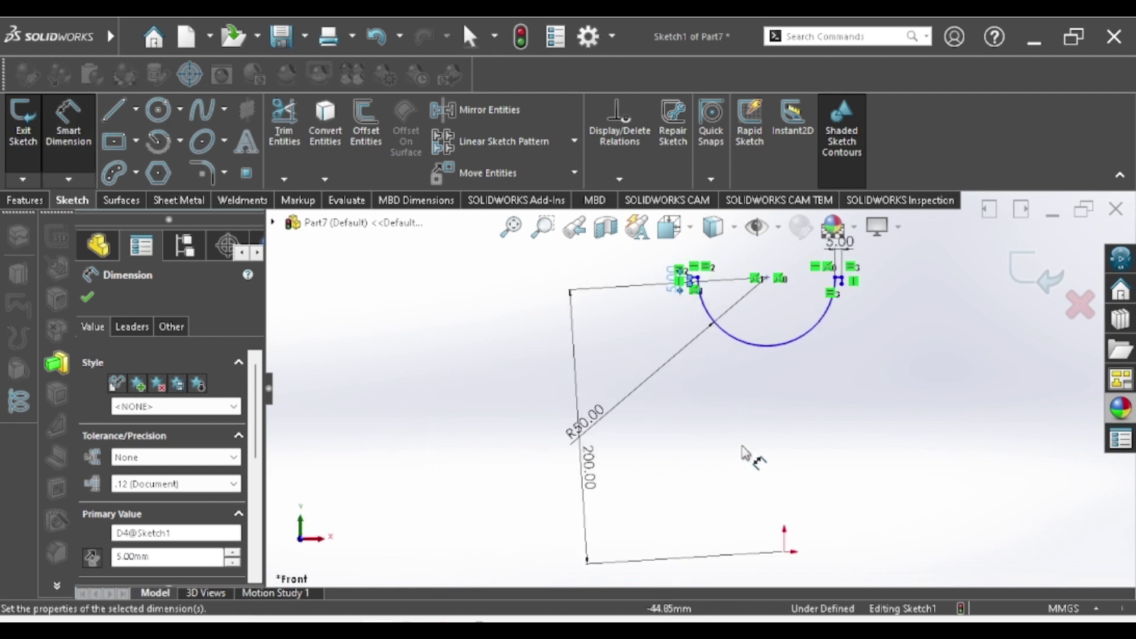
Make the left line's end point vertical with the origin
{"action": "key", "text": "Escape"}
{"action": "left_click", "coordinate": [770, 283]}
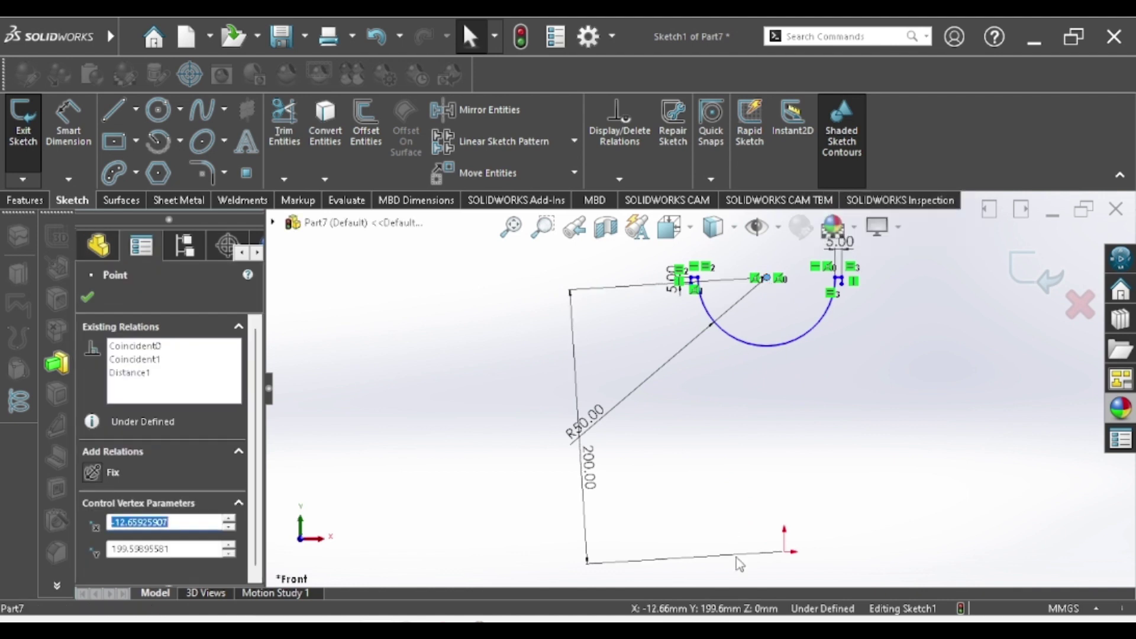
{"action": "left_click", "coordinate": [785, 553], "text": "ctrl"}
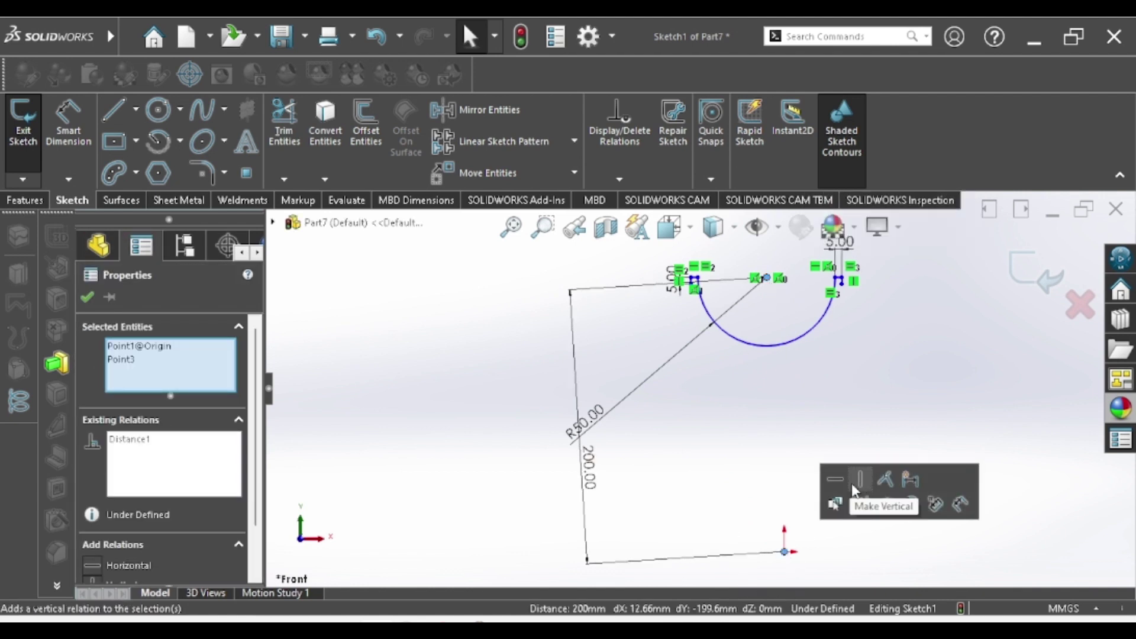
{"action": "left_click", "coordinate": [860, 485]}
{"action": "left_click", "coordinate": [828, 303]}
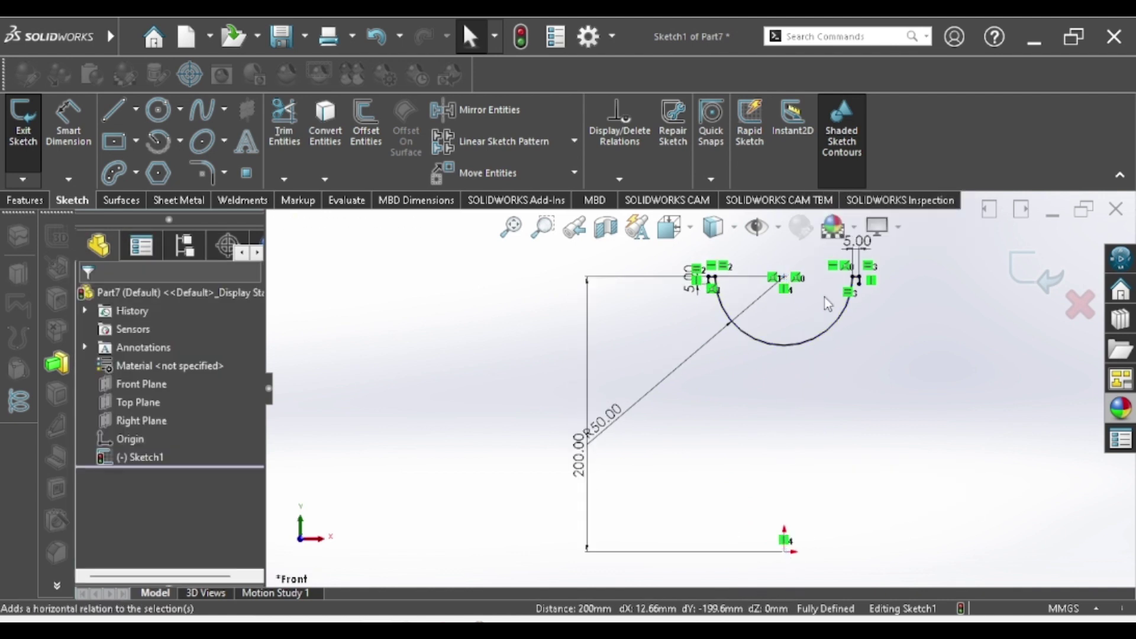
Exit the fully defined path sketch
{"action": "scroll", "coordinate": [793, 408], "scroll_direction": "down", "scroll_amount": 1}
{"action": "scroll", "coordinate": [740, 361], "scroll_direction": "down", "scroll_amount": 2}
{"action": "scroll", "coordinate": [682, 314], "scroll_direction": "down", "scroll_amount": 4}
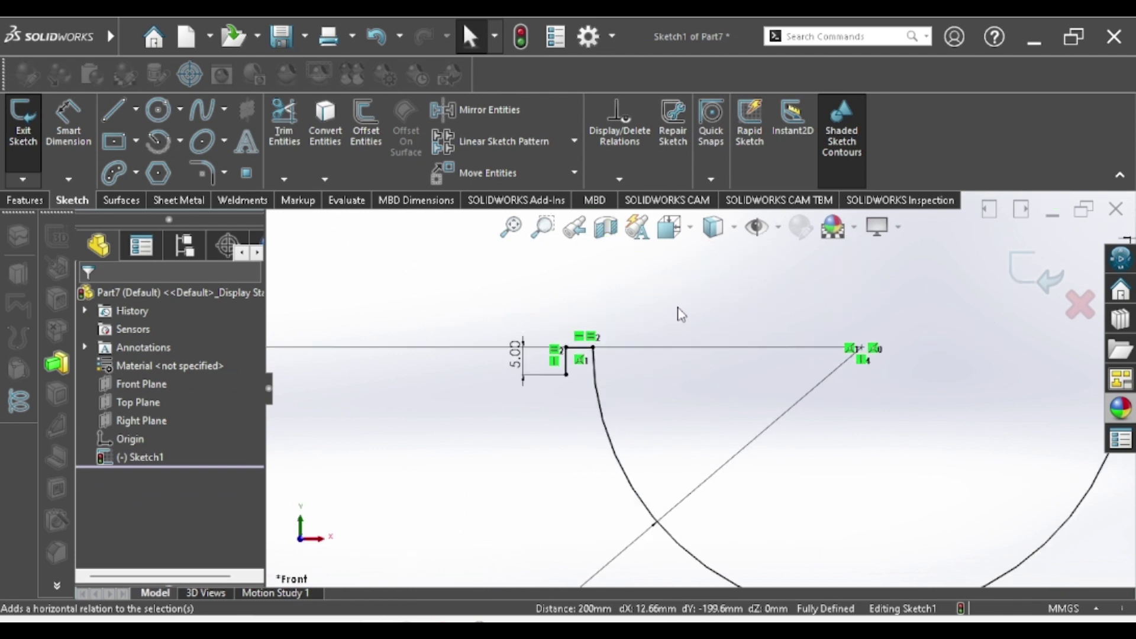
{"action": "key", "text": "d"}
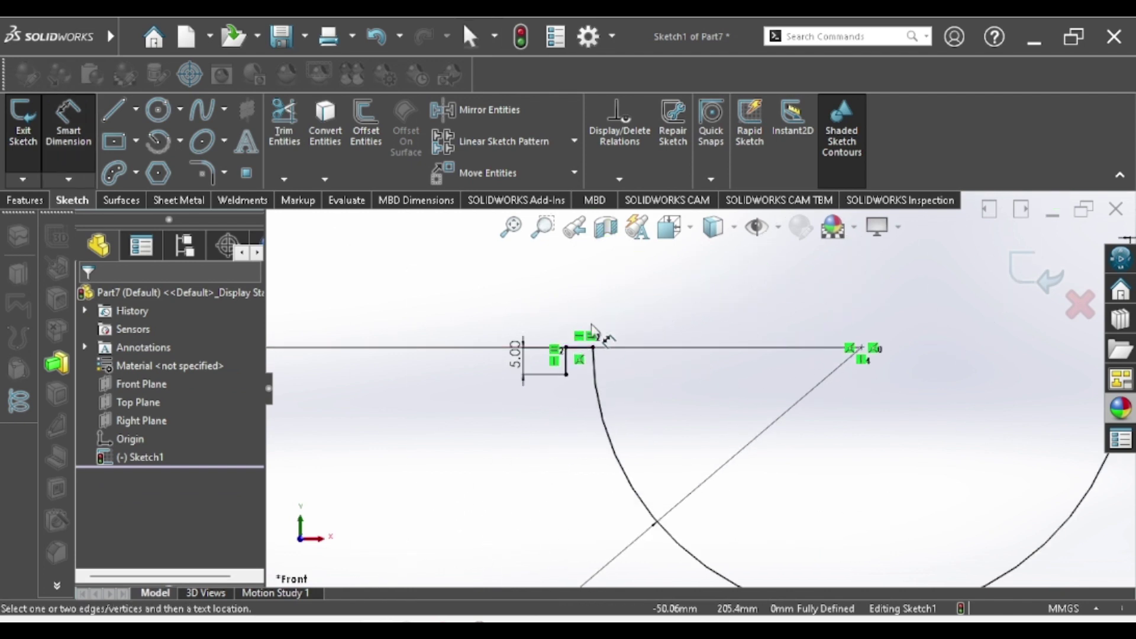
{"action": "left_click", "coordinate": [586, 356]}
{"action": "key", "text": "Escape"}
{"action": "key", "text": "Escape"}
{"action": "scroll", "coordinate": [656, 332], "scroll_direction": "up", "scroll_amount": 3}
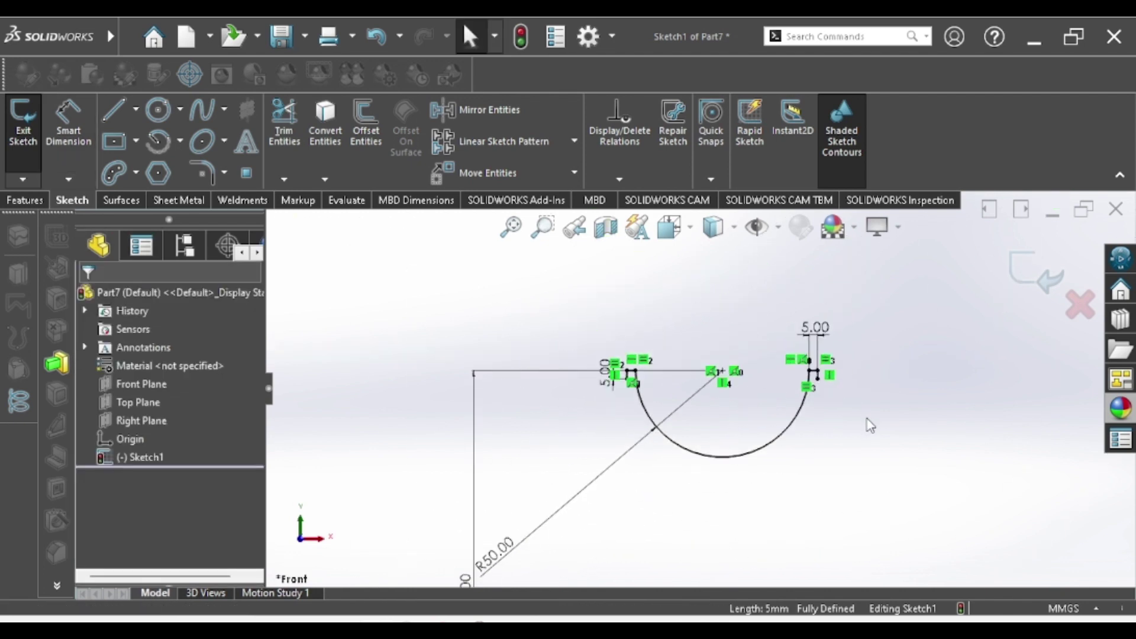
{"action": "left_click", "coordinate": [1015, 291]}
{"action": "scroll", "coordinate": [697, 515], "scroll_direction": "up", "scroll_amount": 3}
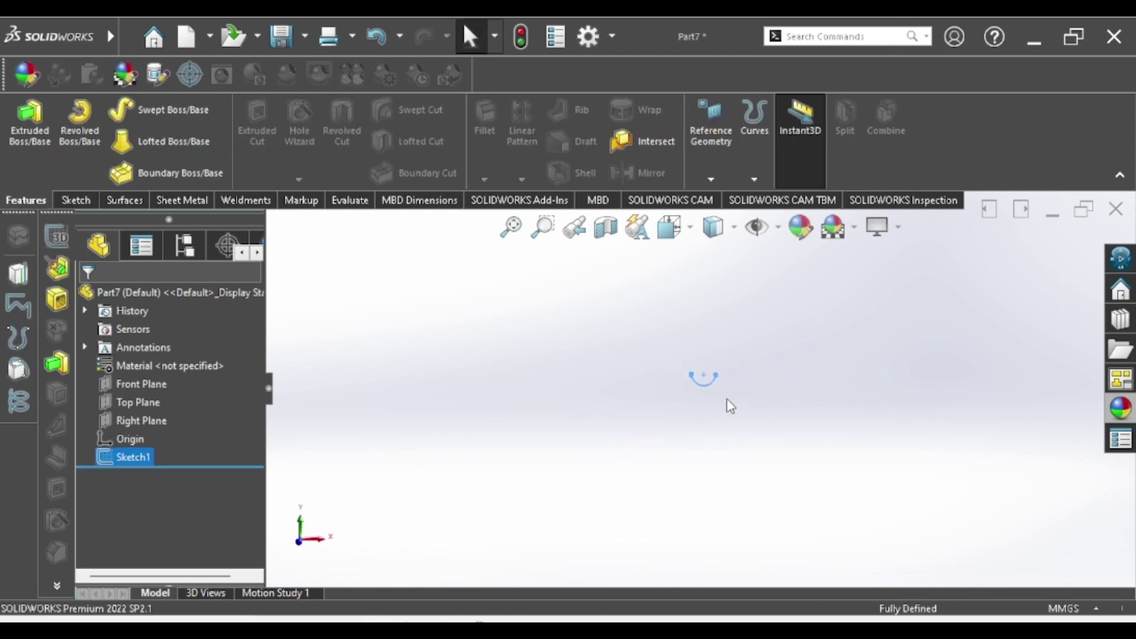
Create Plane1 parallel to the Front Plane at a 200 mm offset
{"action": "left_click", "coordinate": [715, 150]}
{"action": "left_click", "coordinate": [724, 201]}
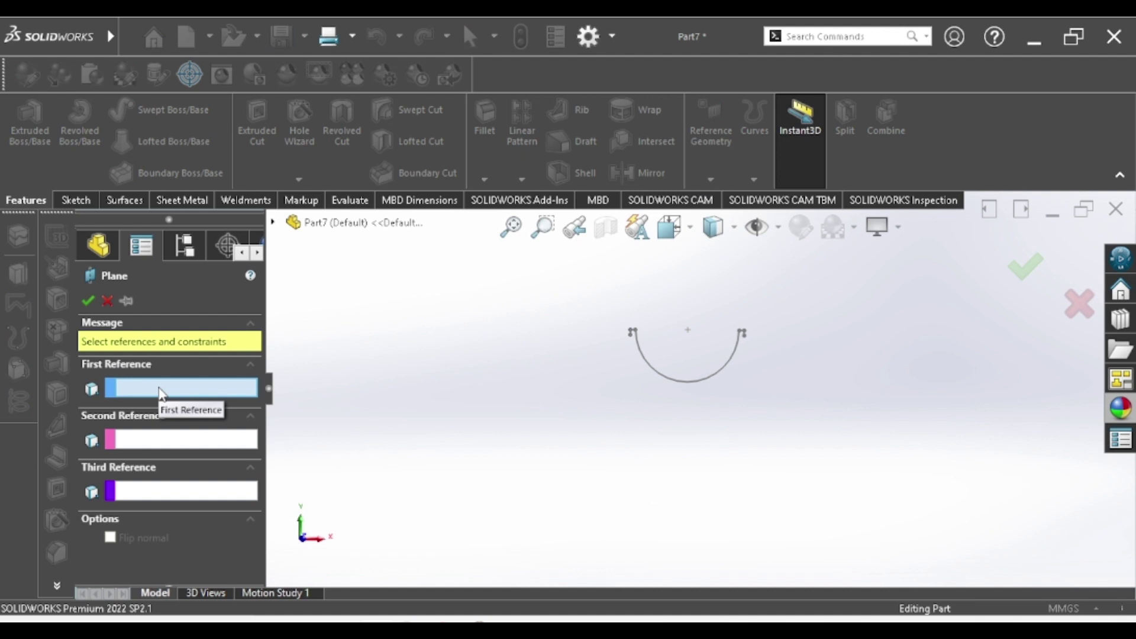
{"action": "left_click", "coordinate": [274, 222]}
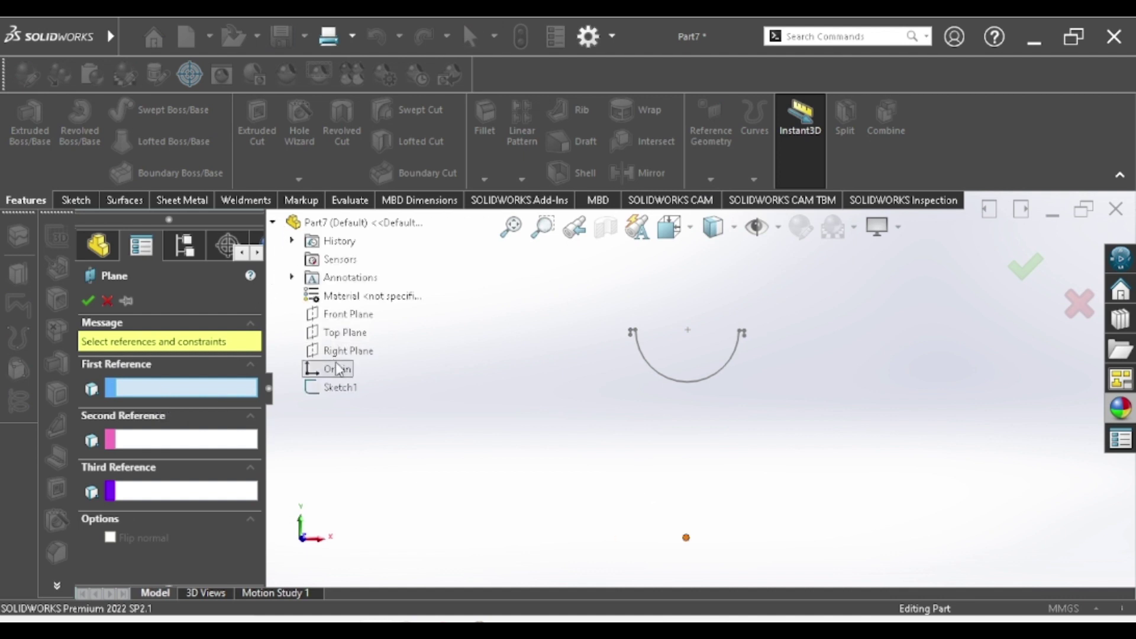
{"action": "left_click", "coordinate": [347, 314]}
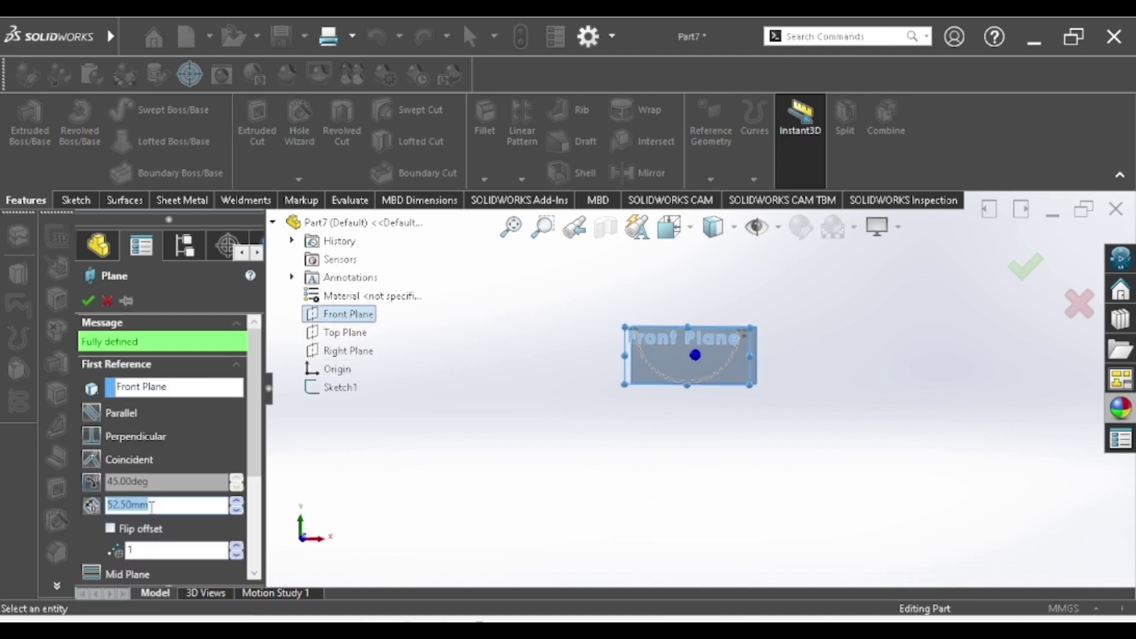
{"action": "type", "text": "200"}
{"action": "key", "text": "Return"}
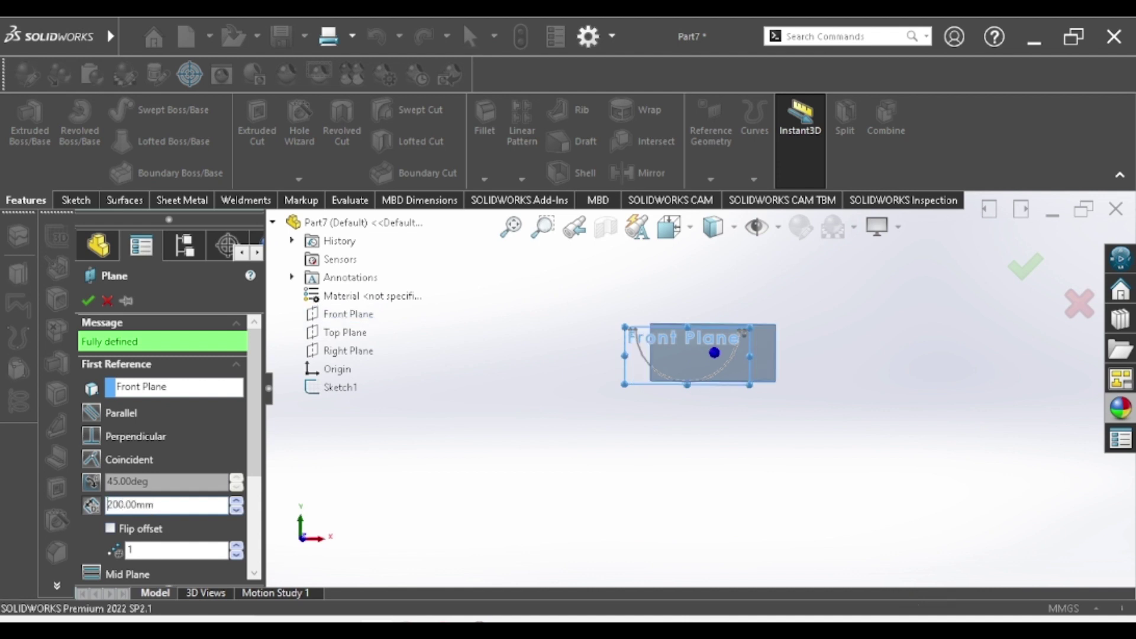
{"action": "middle_click_drag", "start_coordinate": [671, 445], "coordinate": [628, 486]}
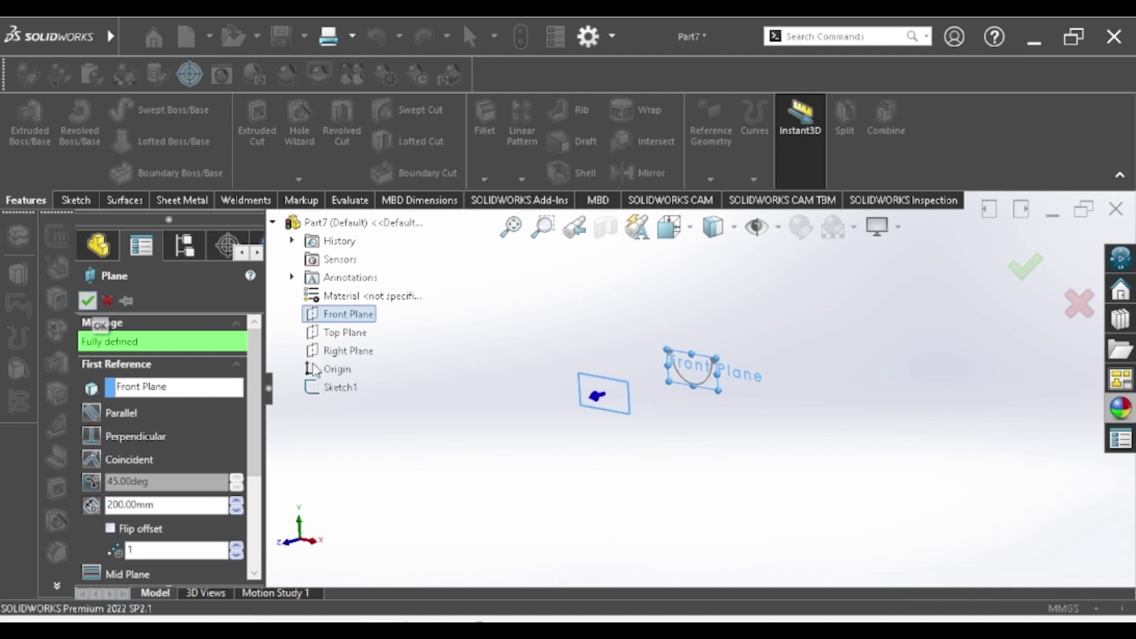
{"action": "left_click", "coordinate": [88, 302]}
{"action": "mouse_move", "coordinate": [648, 394]}
{"action": "middle_mouse_down"}
{"action": "mouse_move", "coordinate": [626, 432]}
{"action": "mouse_move", "coordinate": [670, 419]}
{"action": "middle_mouse_up"}
{"action": "scroll", "coordinate": [670, 419], "scroll_direction": "down", "scroll_amount": 4}
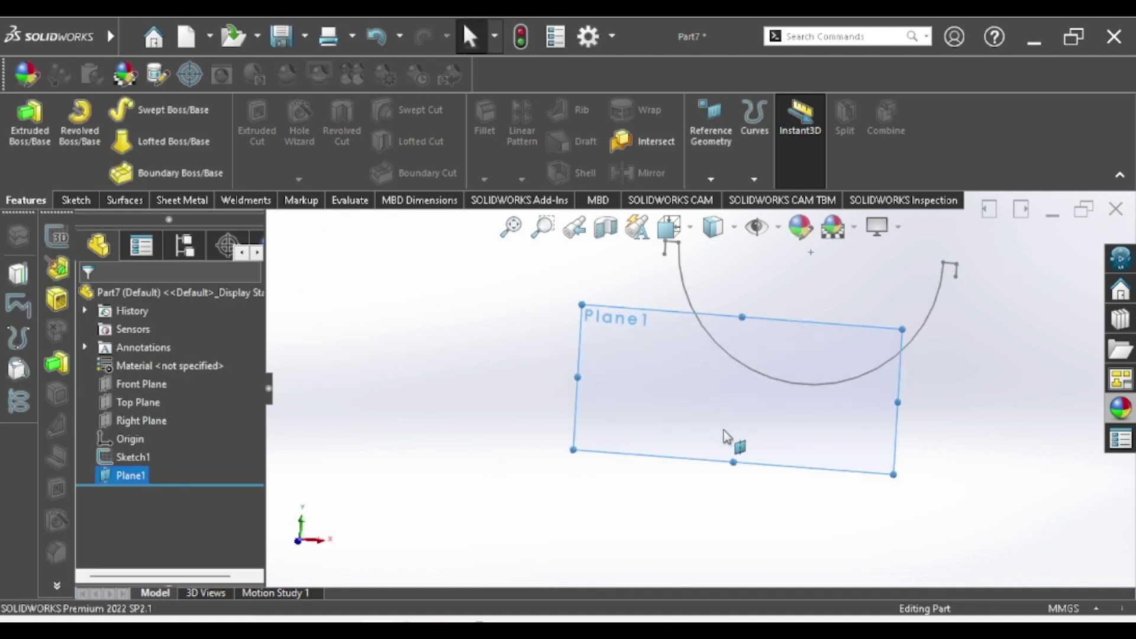
{"action": "right_click", "coordinate": [108, 482]}
On Plane1, sketch a centre-point semicircle at the origin with radius 50
{"action": "left_click", "coordinate": [140, 279]}
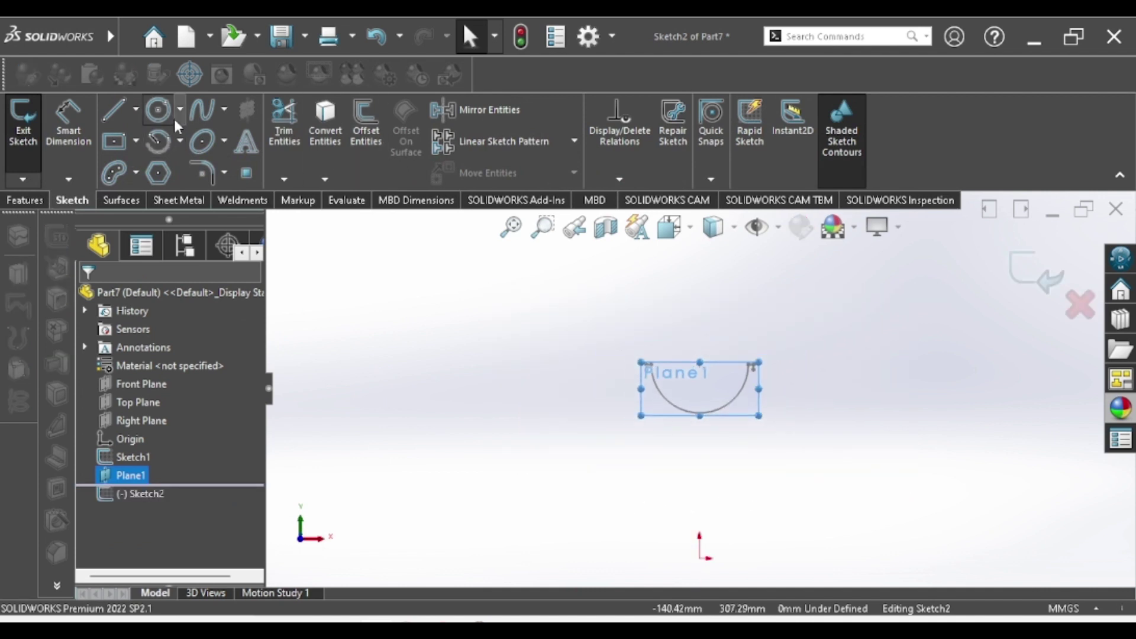
{"action": "left_click", "coordinate": [159, 135]}
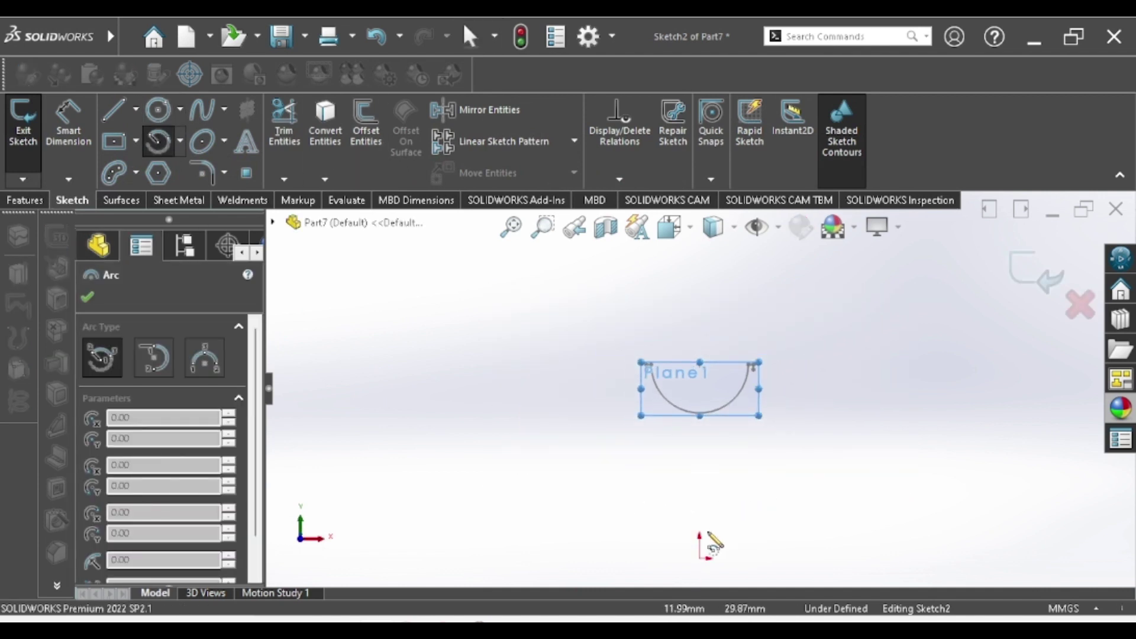
{"action": "left_click", "coordinate": [701, 514]}
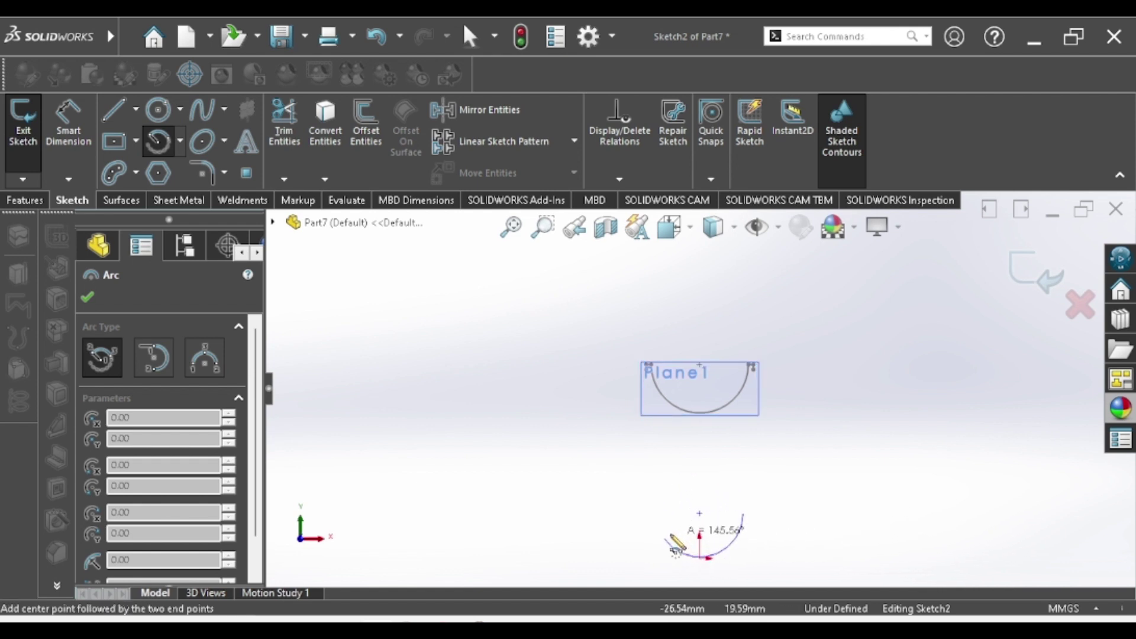
{"action": "left_click", "coordinate": [657, 514]}
{"action": "key", "text": "Escape"}
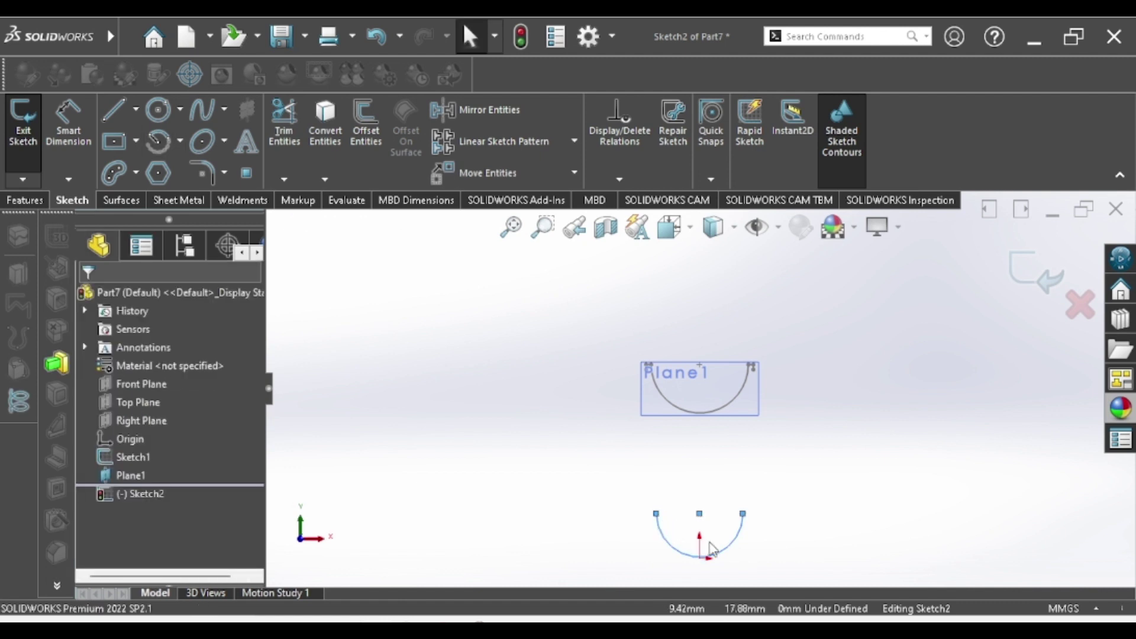
{"action": "left_click", "coordinate": [661, 535]}
{"action": "left_click", "coordinate": [536, 548]}
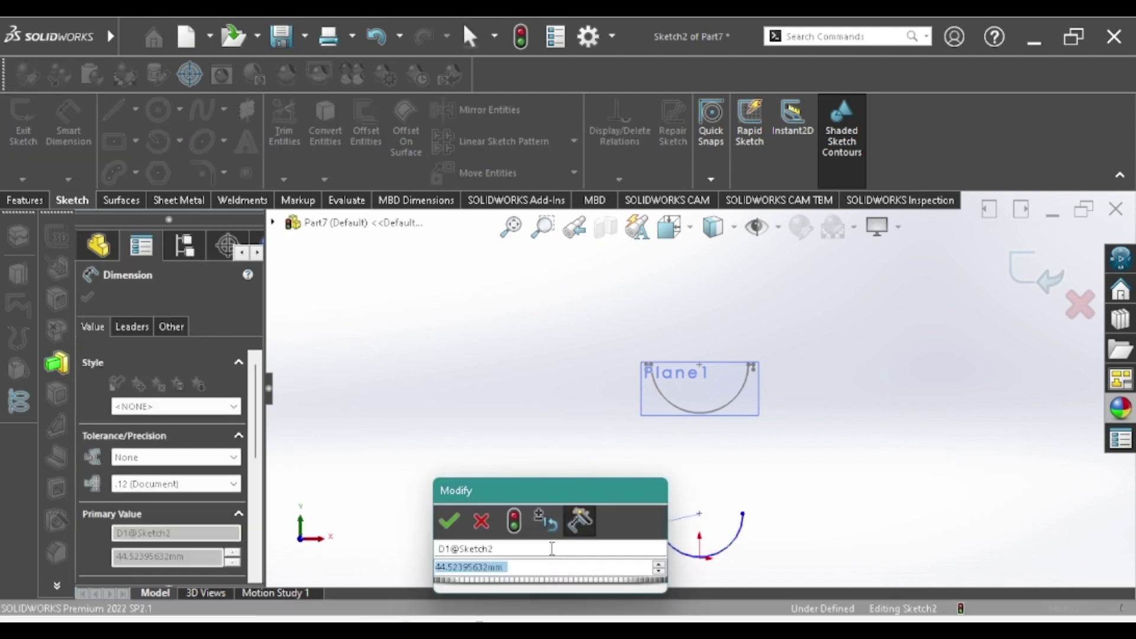
{"action": "type", "text": "50"}
{"action": "key", "text": "Return"}
{"action": "scroll", "coordinate": [723, 538], "scroll_direction": "down", "scroll_amount": 2}
{"action": "scroll", "coordinate": [736, 586], "scroll_direction": "down", "scroll_amount": 1}
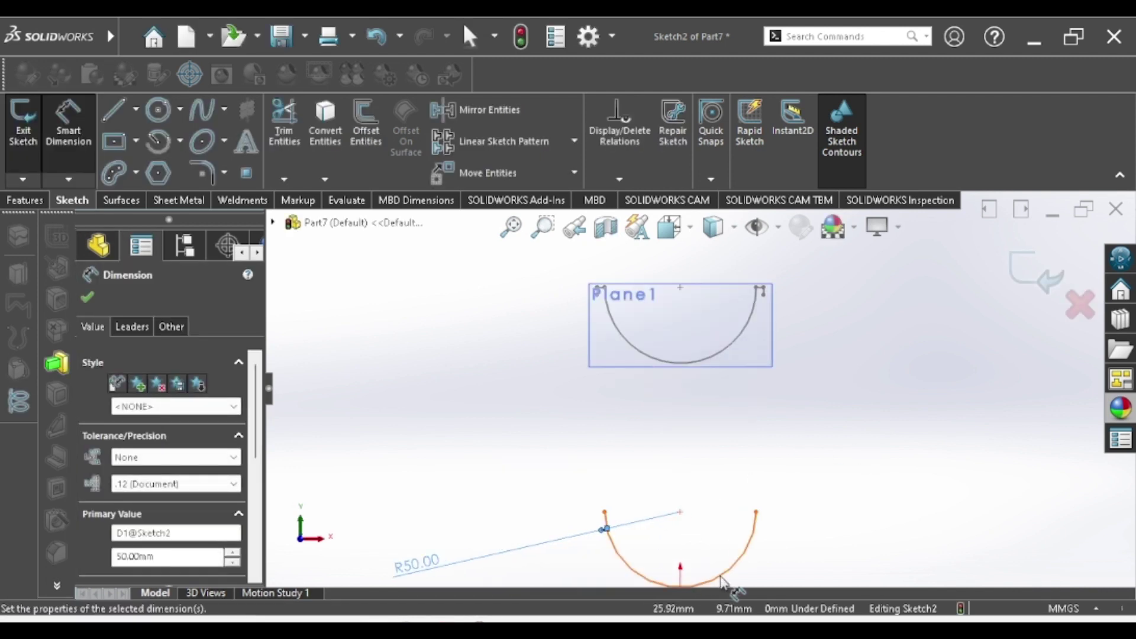
{"action": "scroll", "coordinate": [744, 563], "scroll_direction": "down", "scroll_amount": 3}
Draw horizontal and vertical legs at both ends of the semicircle
{"action": "key", "text": "l"}
{"action": "left_click", "coordinate": [792, 391]}
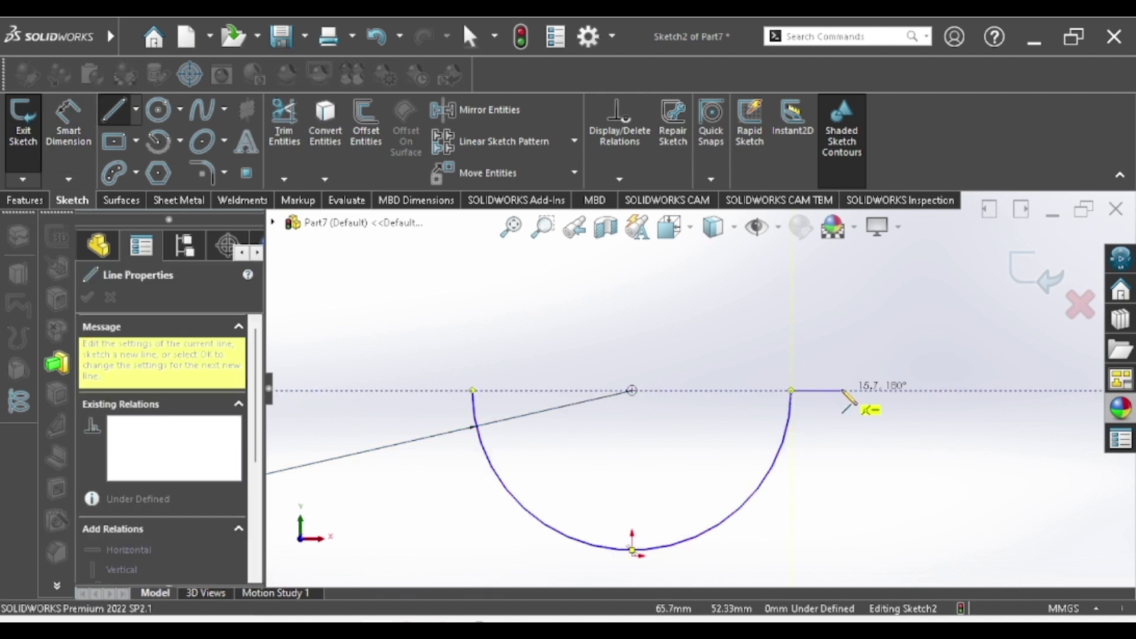
{"action": "left_click", "coordinate": [842, 390]}
{"action": "left_click", "coordinate": [839, 449]}
{"action": "key", "text": "Escape"}
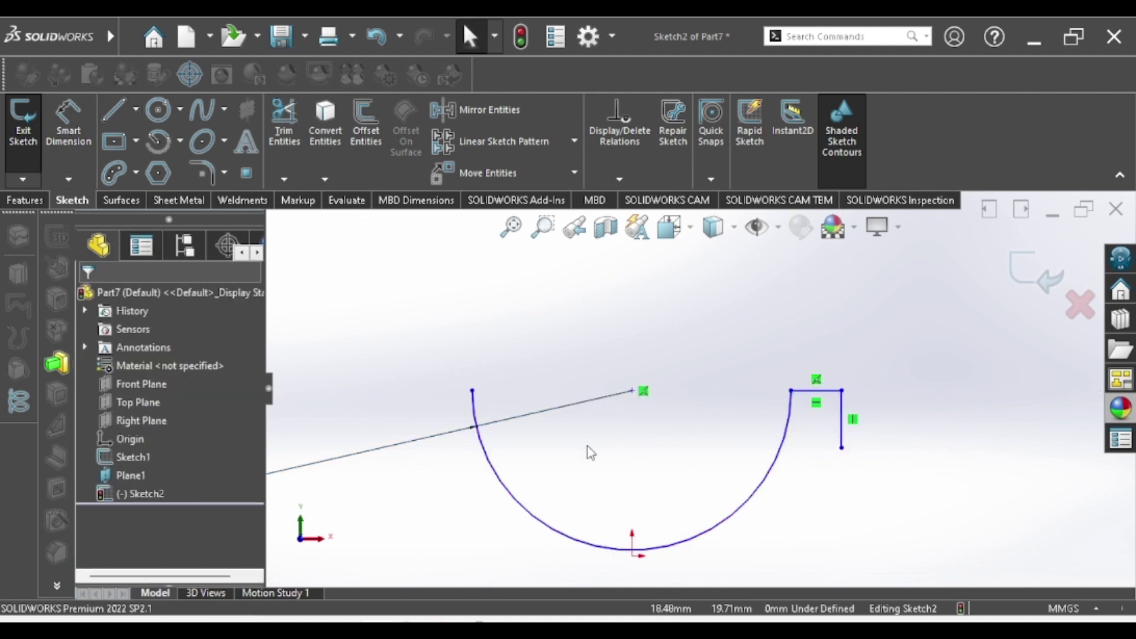
{"action": "key", "text": "l"}
{"action": "left_click", "coordinate": [472, 391]}
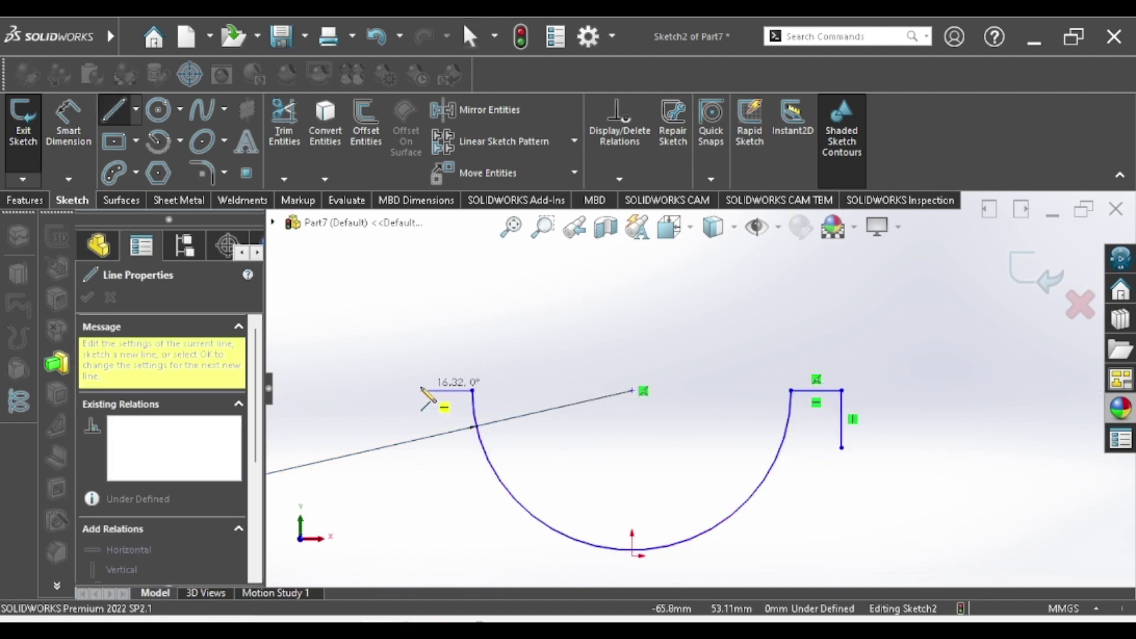
{"action": "left_click", "coordinate": [420, 391]}
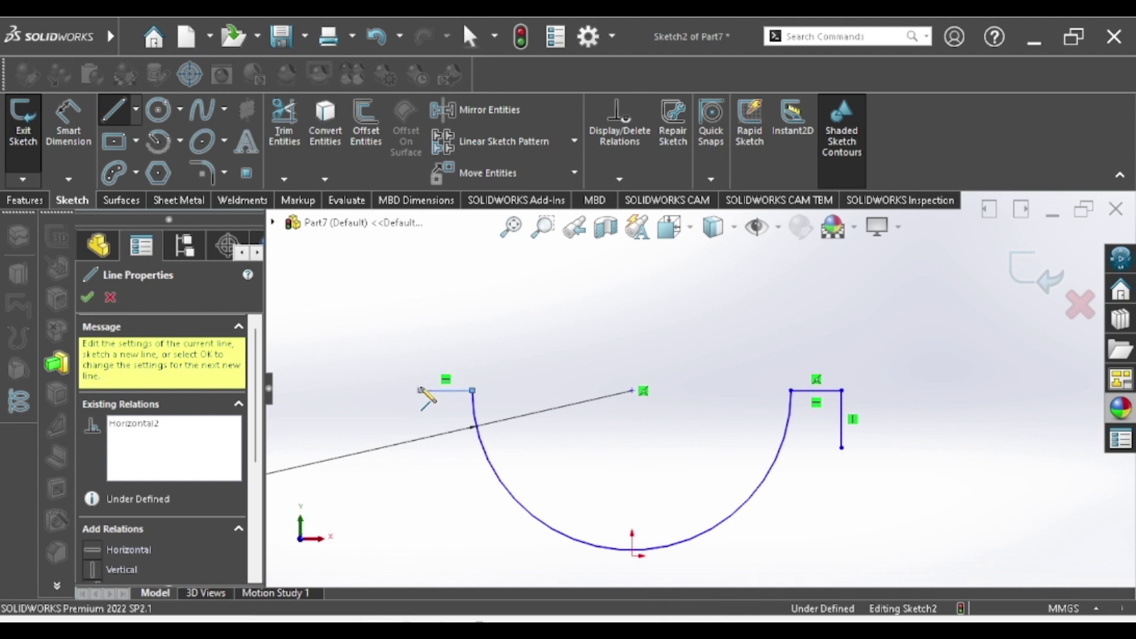
{"action": "left_click", "coordinate": [420, 467]}
{"action": "key", "text": "Escape"}
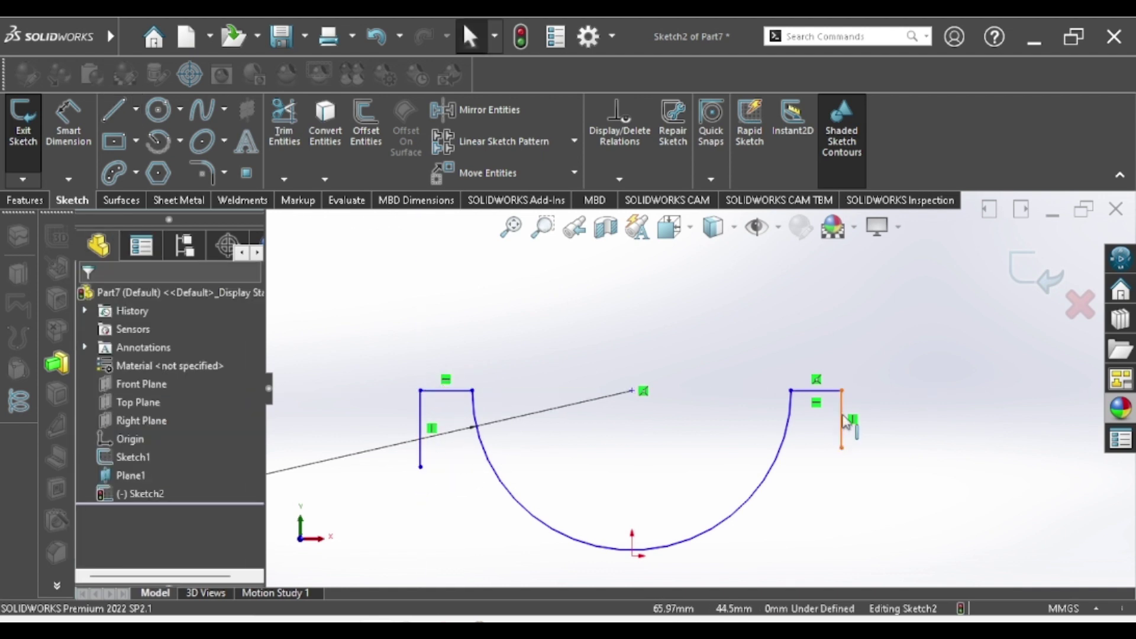
Make both vertical legs equal and both horizontal legs equal
{"action": "left_click", "coordinate": [421, 417]}
{"action": "left_click", "coordinate": [841, 420], "text": "ctrl"}
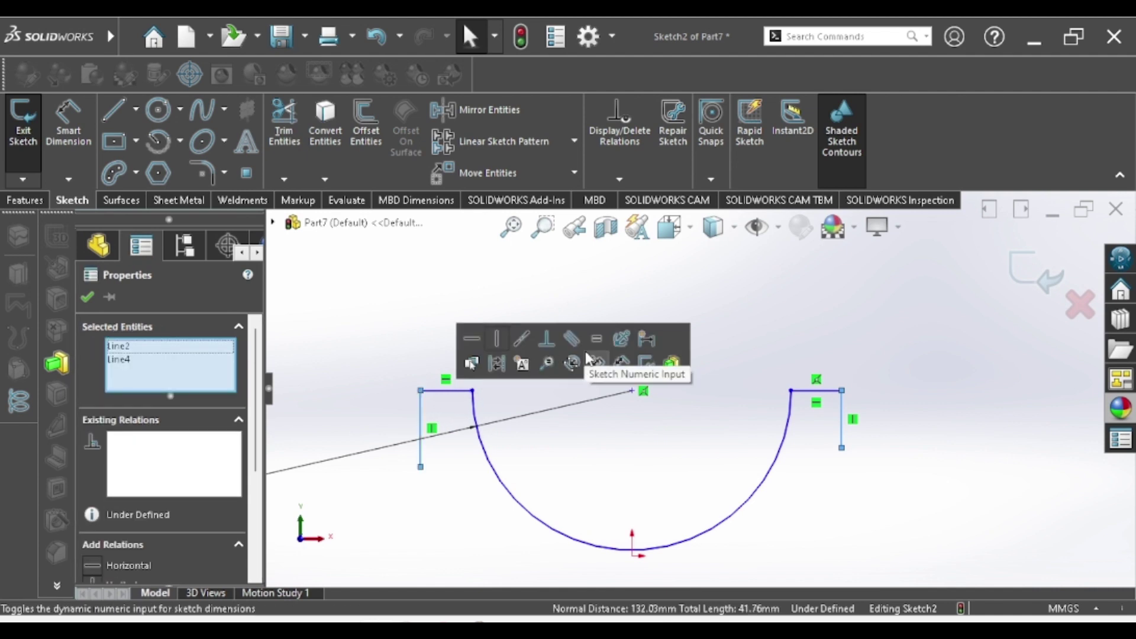
{"action": "left_click", "coordinate": [592, 355]}
{"action": "left_click", "coordinate": [820, 392]}
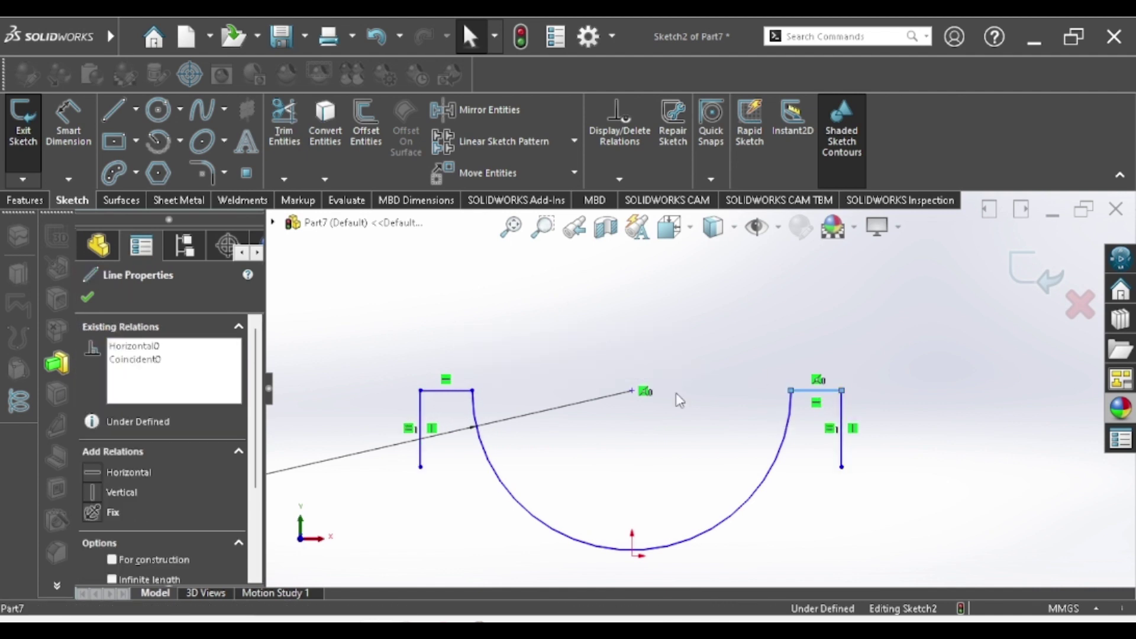
{"action": "left_click", "coordinate": [817, 391], "text": "ctrl"}
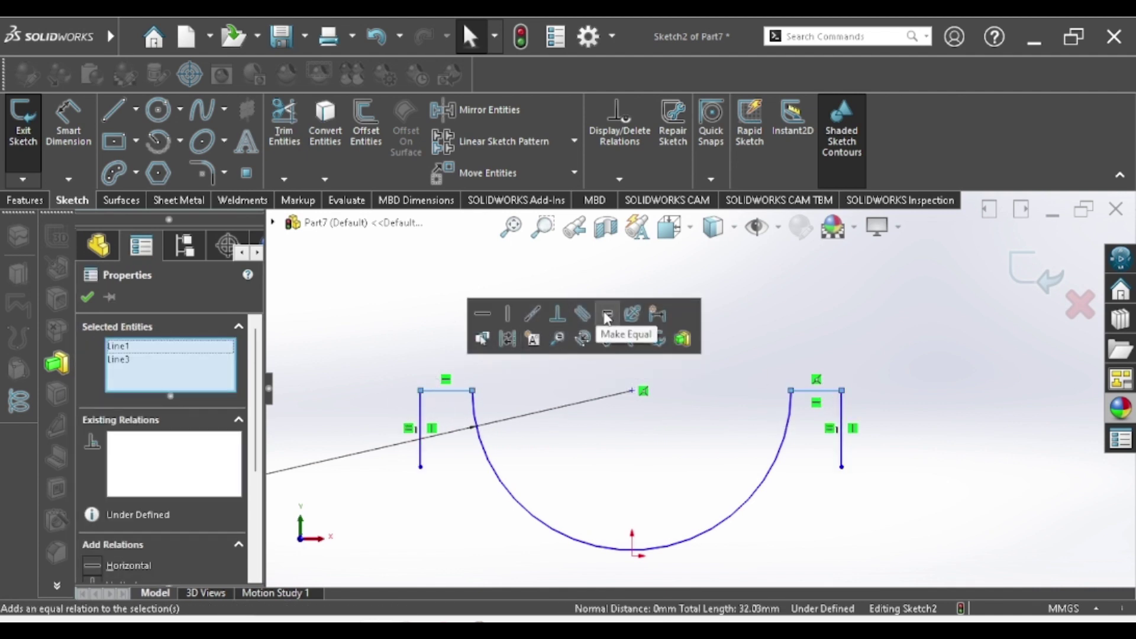
{"action": "left_click", "coordinate": [586, 334]}
Dimension the right horizontal and vertical legs to 5 mm
{"action": "key", "text": "d"}
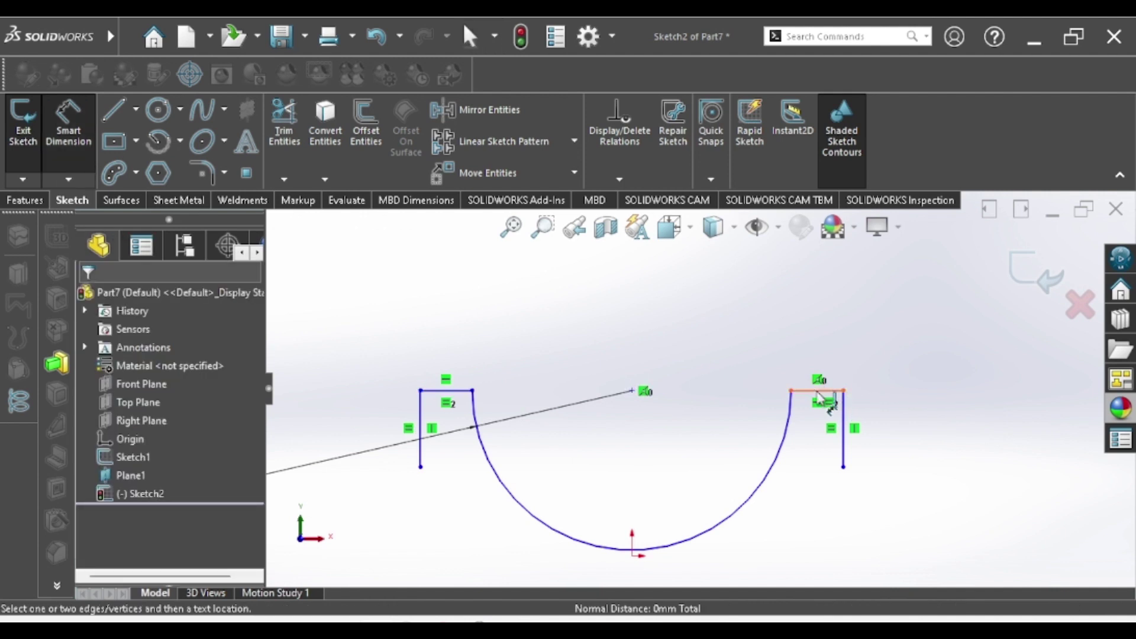
{"action": "left_click", "coordinate": [820, 390]}
{"action": "left_click", "coordinate": [823, 350]}
{"action": "key", "text": "Return"}
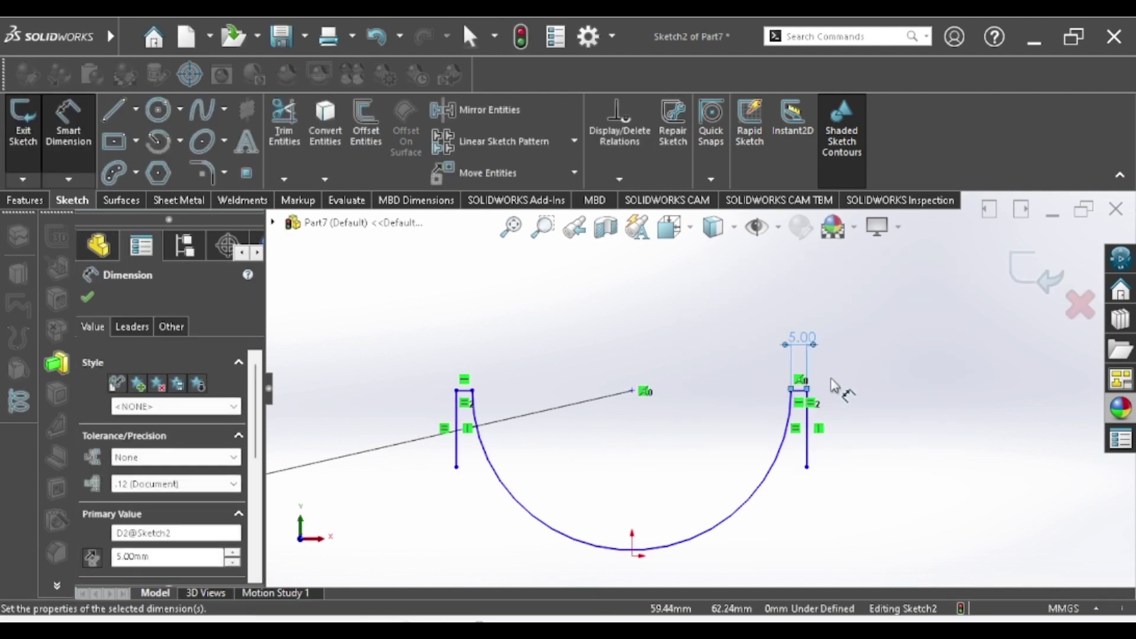
{"action": "left_click", "coordinate": [808, 450]}
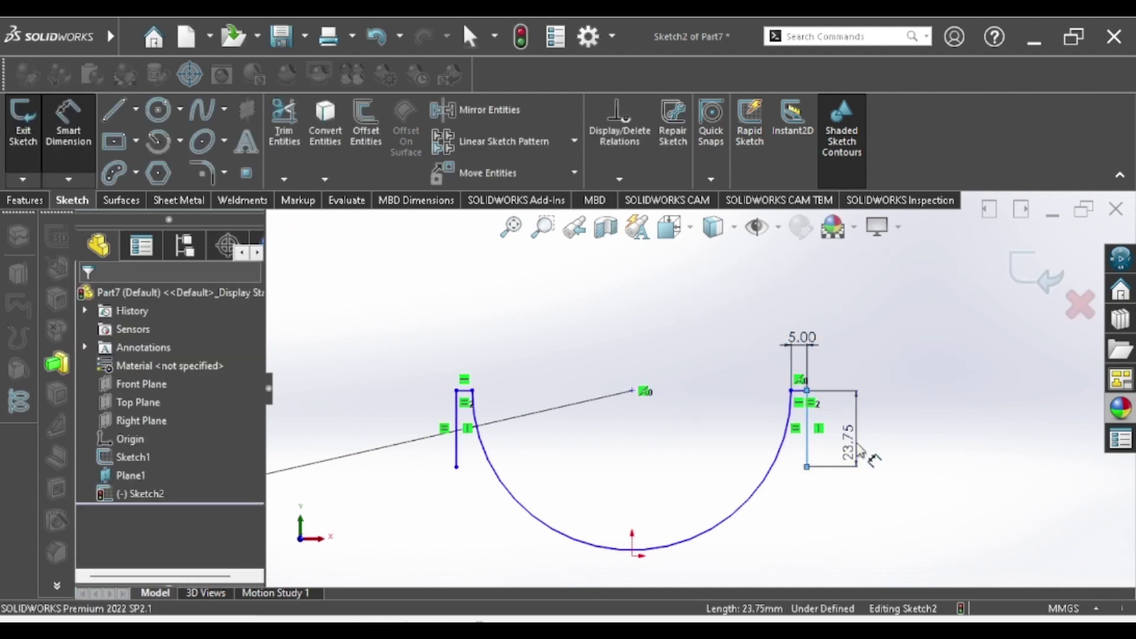
{"action": "left_click", "coordinate": [861, 450]}
{"action": "type", "text": "5"}
{"action": "key", "text": "Return"}
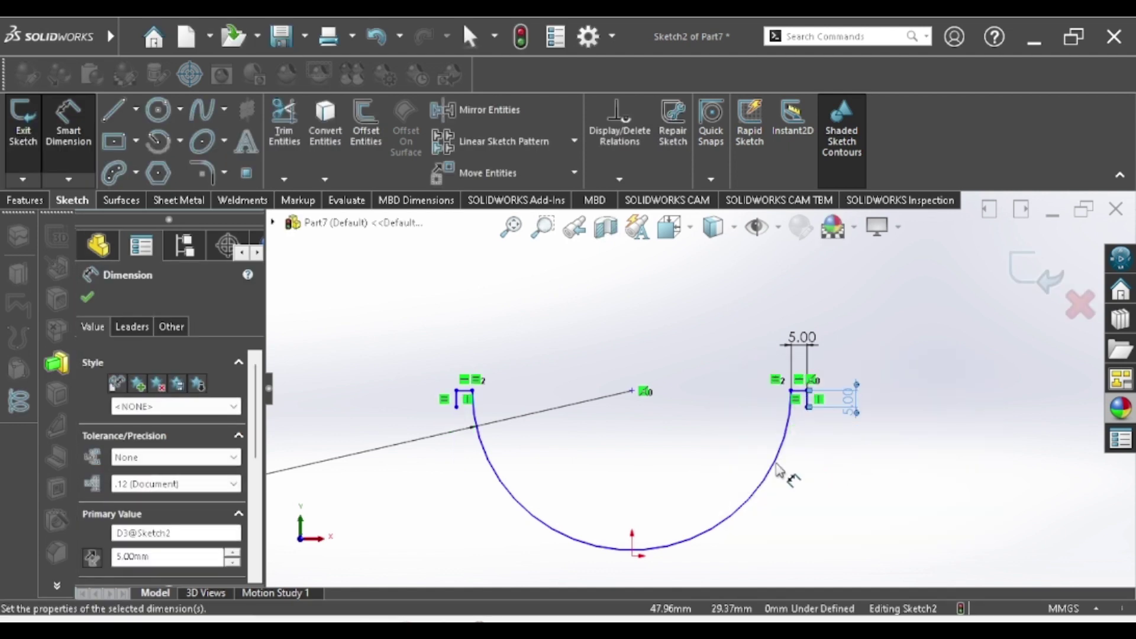
{"action": "key", "text": "Escape"}
{"action": "scroll", "coordinate": [693, 388], "scroll_direction": "up", "scroll_amount": 5}
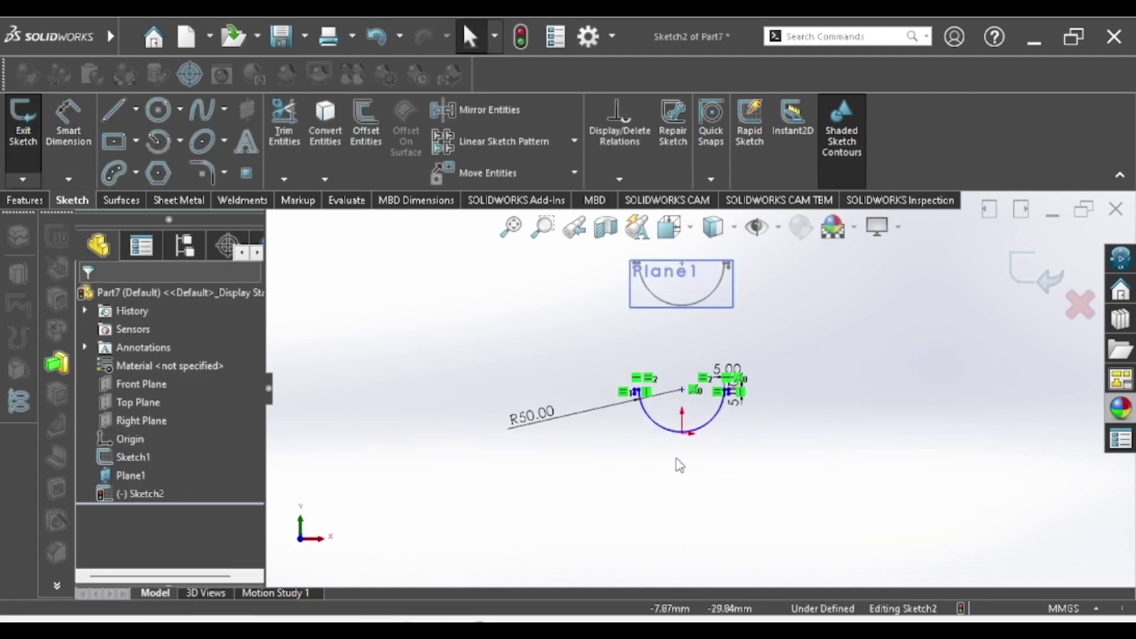
Make the arc's sketch point vertical with the origin
{"action": "left_click", "coordinate": [684, 396]}
{"action": "scroll", "coordinate": [691, 390], "scroll_direction": "down", "scroll_amount": 3}
{"action": "scroll", "coordinate": [691, 409], "scroll_direction": "down", "scroll_amount": 2}
{"action": "left_click", "coordinate": [690, 426], "text": "ctrl"}
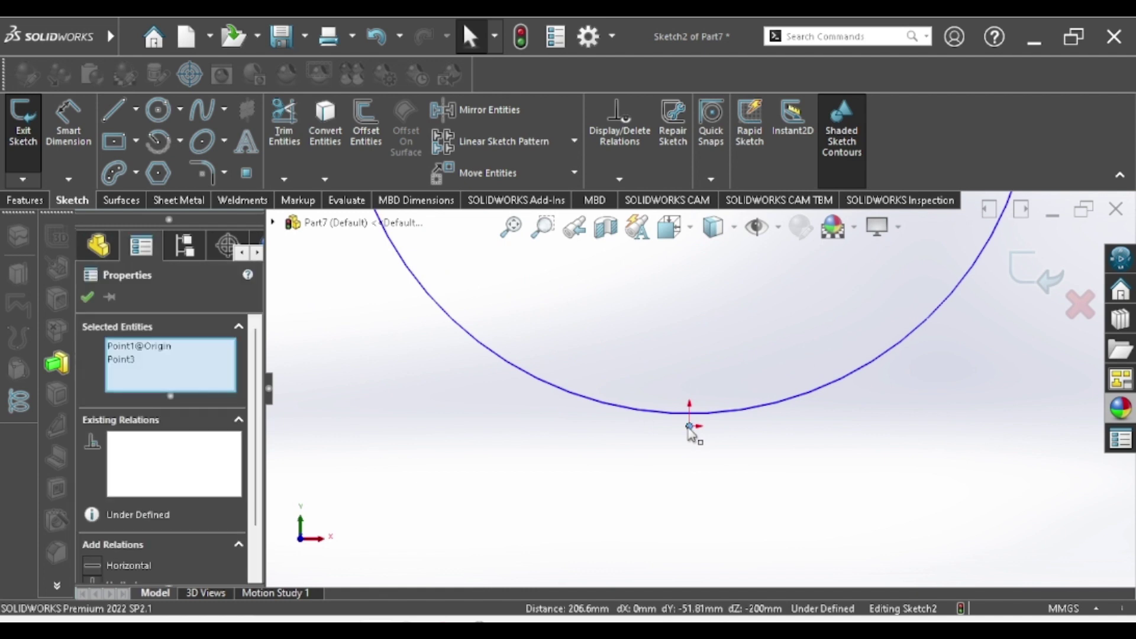
{"action": "left_click", "coordinate": [770, 355]}
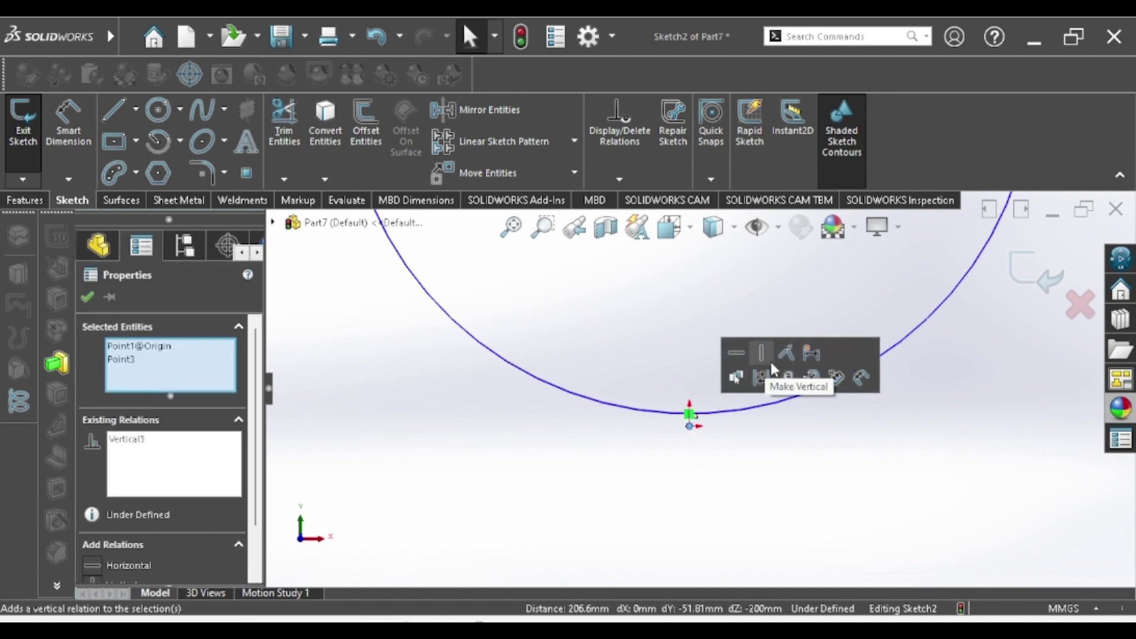
{"action": "left_click", "coordinate": [675, 414]}
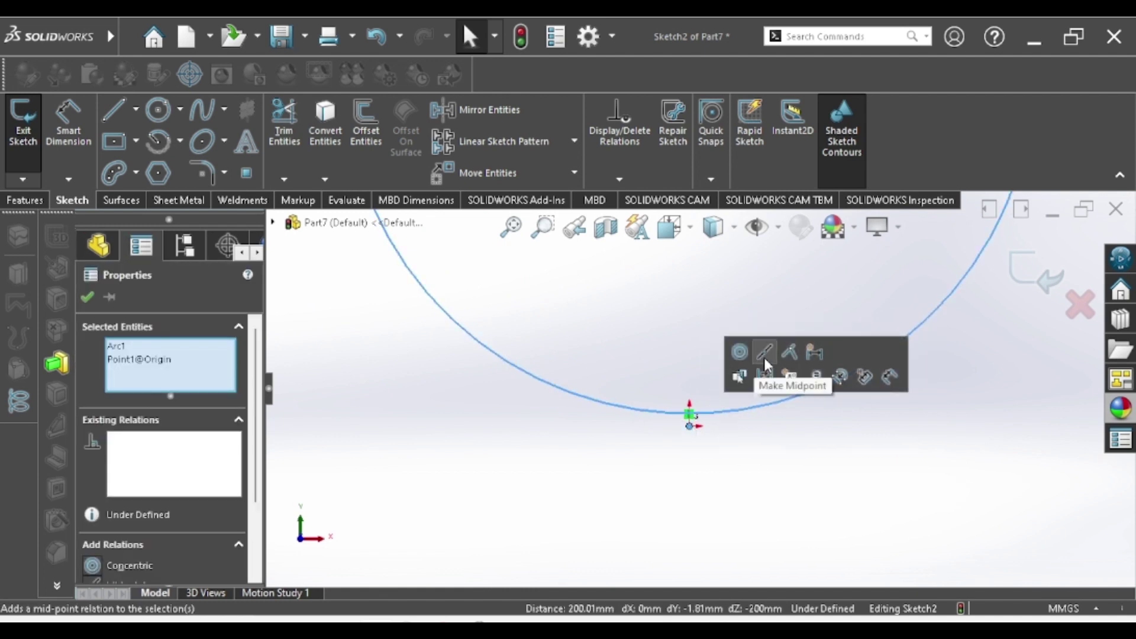
{"action": "left_click", "coordinate": [654, 444]}
Place the arc's midpoint on the origin and exit the fully defined sketch
{"action": "left_click", "coordinate": [686, 413]}
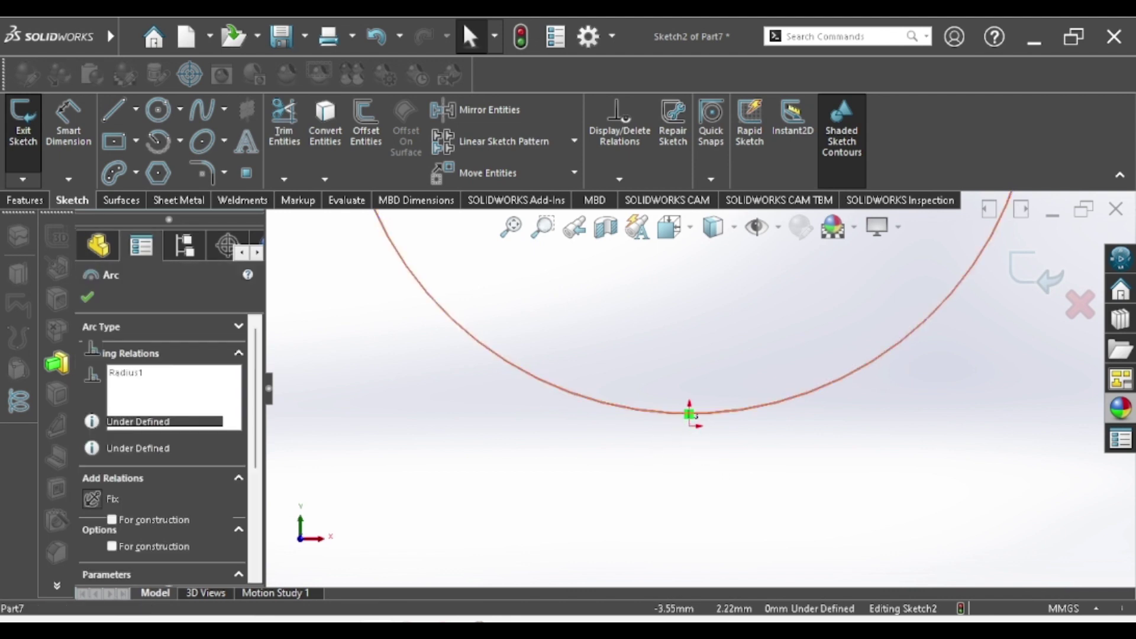
{"action": "left_click", "coordinate": [689, 424], "text": "ctrl"}
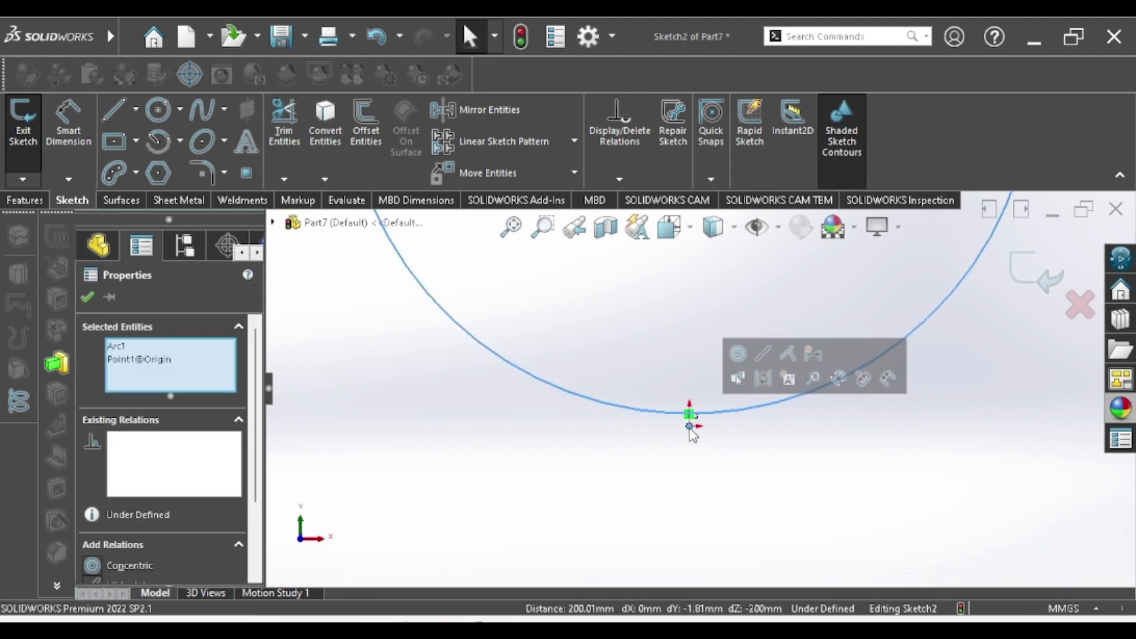
{"action": "left_click", "coordinate": [768, 357]}
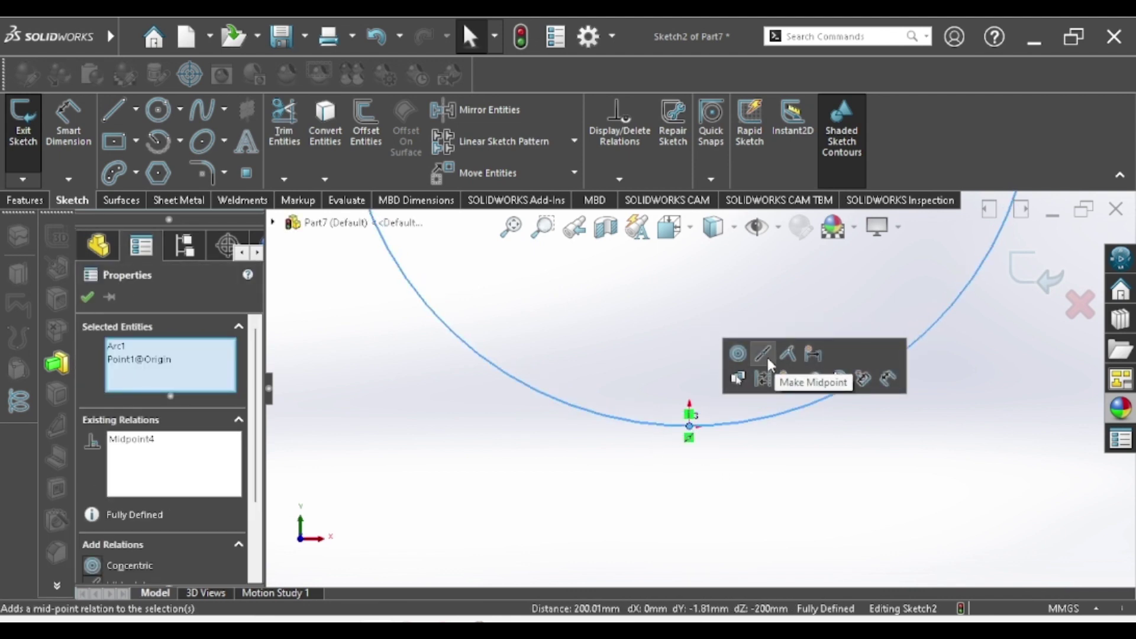
{"action": "left_click", "coordinate": [680, 499]}
{"action": "scroll", "coordinate": [733, 436], "scroll_direction": "up", "scroll_amount": 5}
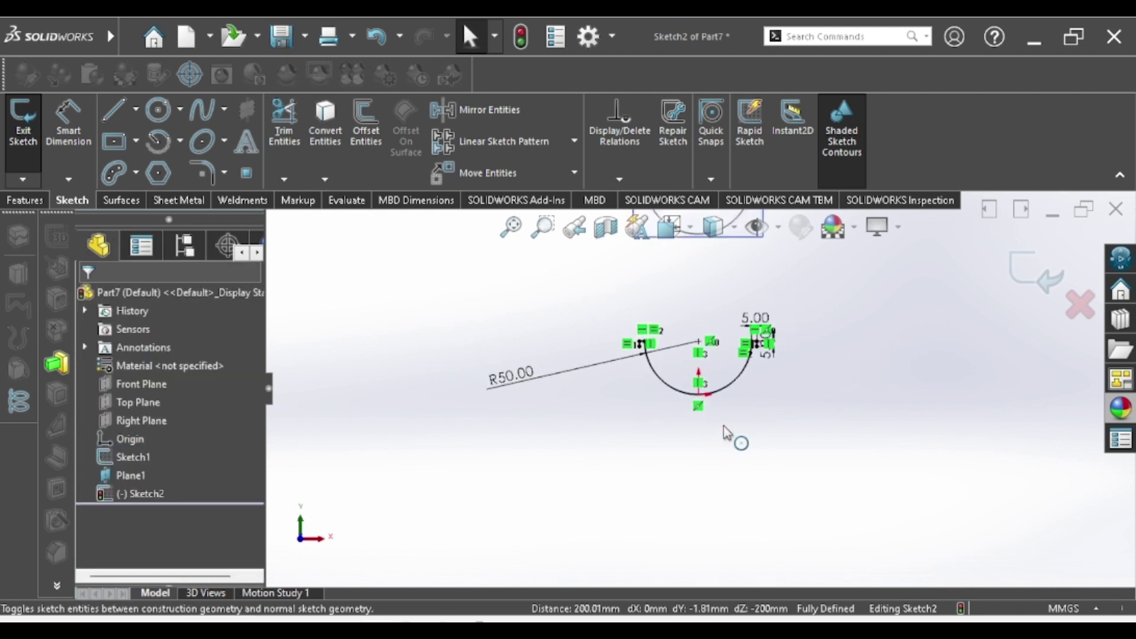
{"action": "left_click", "coordinate": [1017, 266]}
{"action": "mouse_move", "coordinate": [760, 418]}
{"action": "middle_mouse_down"}
{"action": "mouse_move", "coordinate": [701, 460]}
{"action": "mouse_move", "coordinate": [700, 478]}
{"action": "middle_mouse_up"}
{"action": "left_click", "coordinate": [384, 300]}
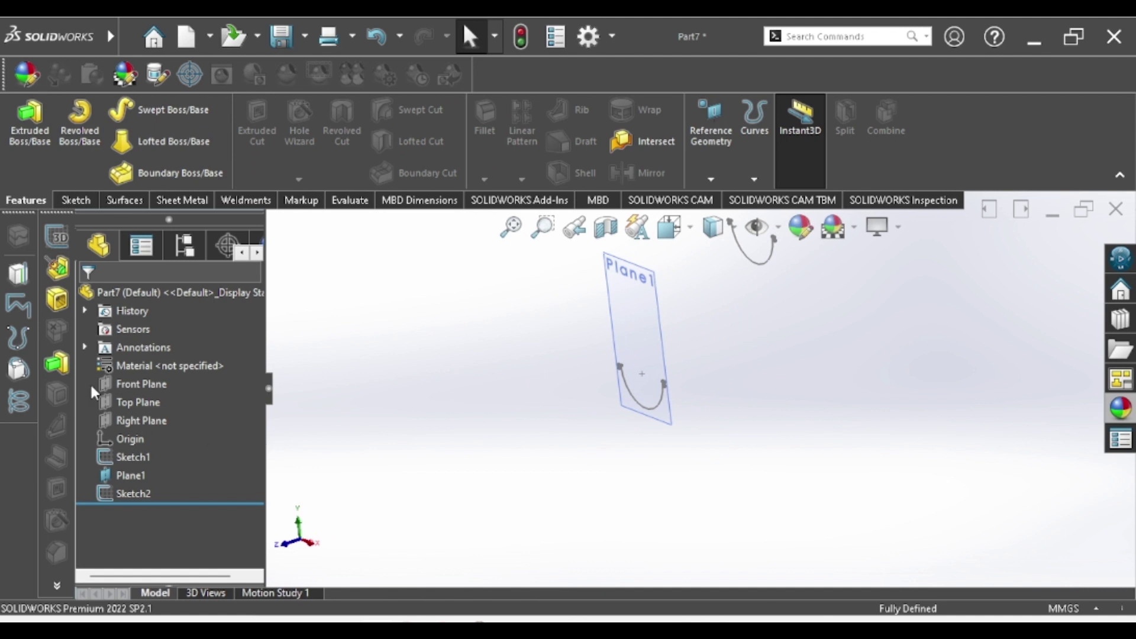
Extrude Sketch1 into a surface 60 mm deep in the reversed direction
{"action": "left_click", "coordinate": [124, 457]}
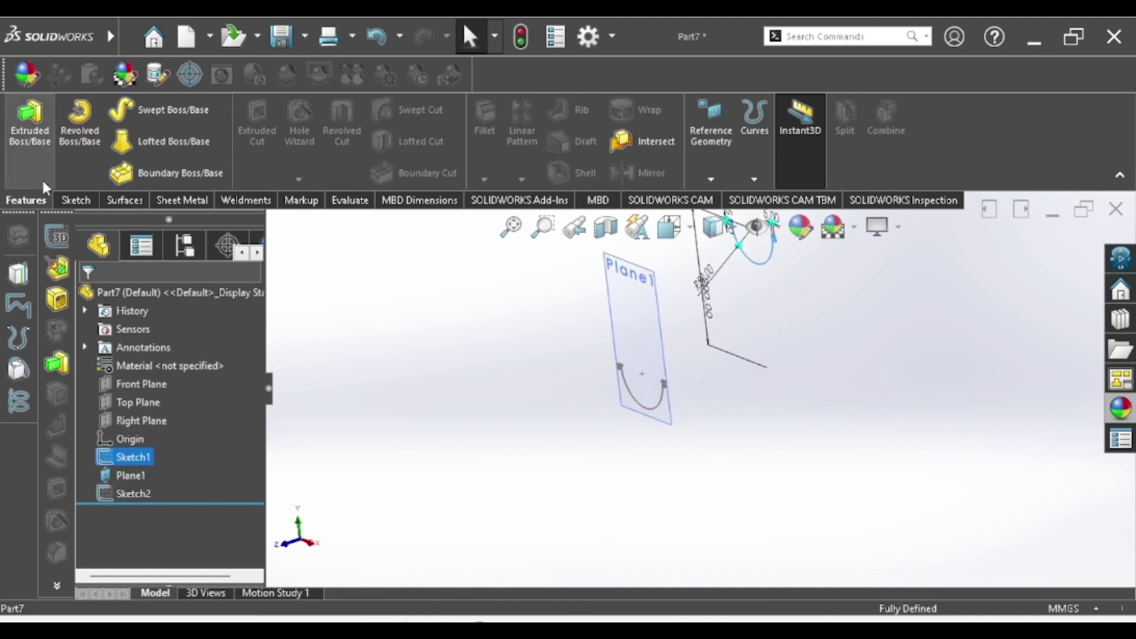
{"action": "left_click", "coordinate": [121, 201]}
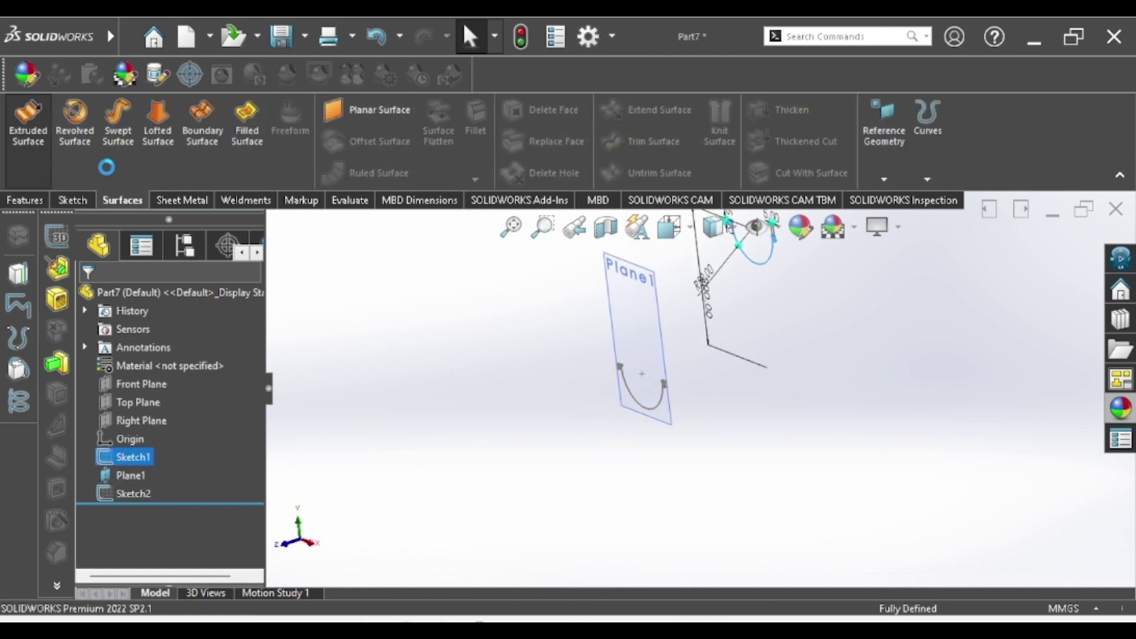
{"action": "left_click", "coordinate": [42, 140]}
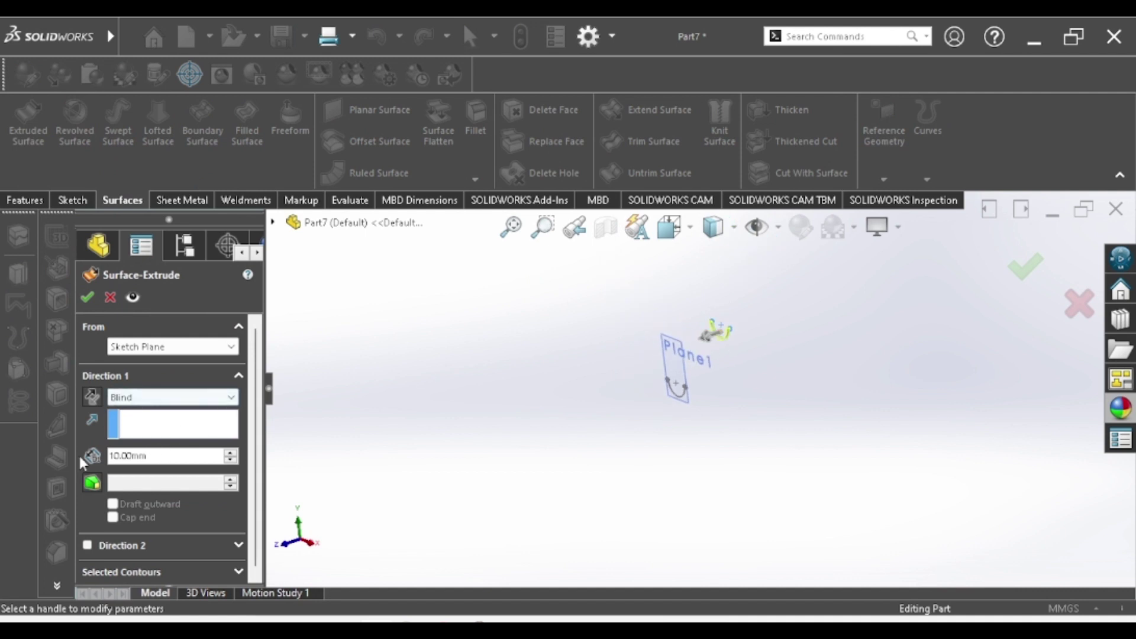
{"action": "left_click", "coordinate": [94, 392]}
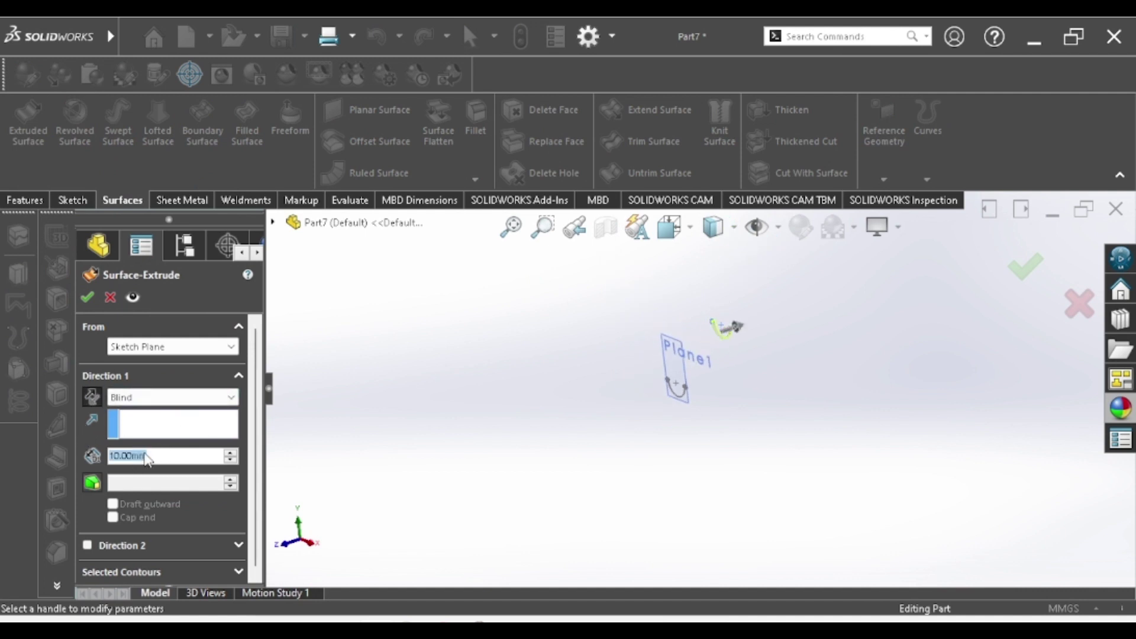
{"action": "type", "text": "60"}
{"action": "key", "text": "Return"}
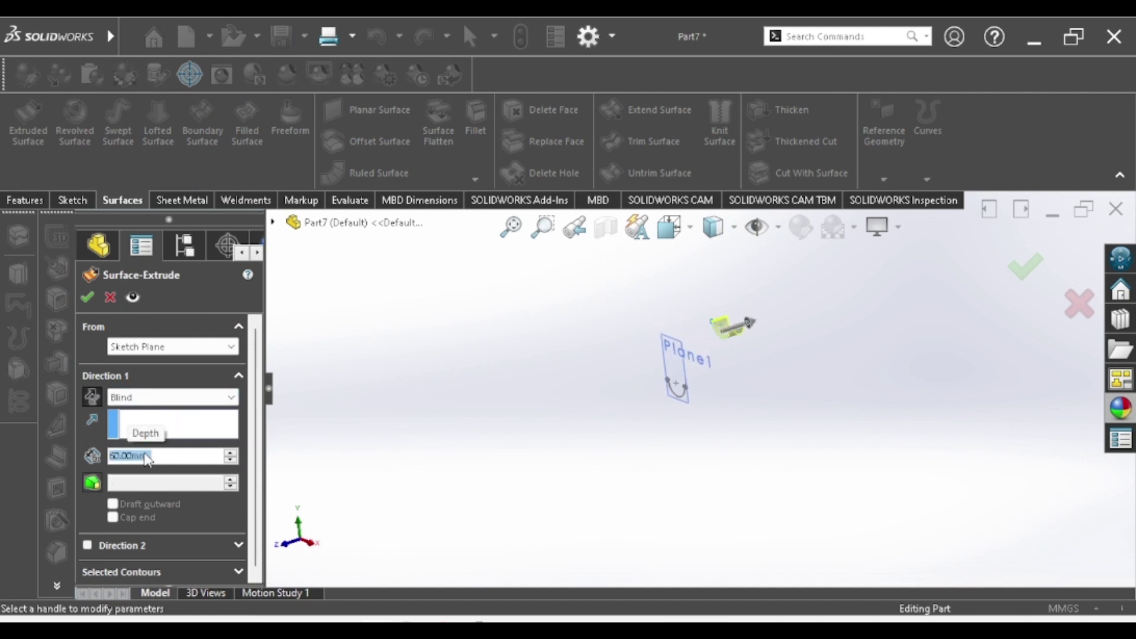
{"action": "left_click", "coordinate": [87, 297]}
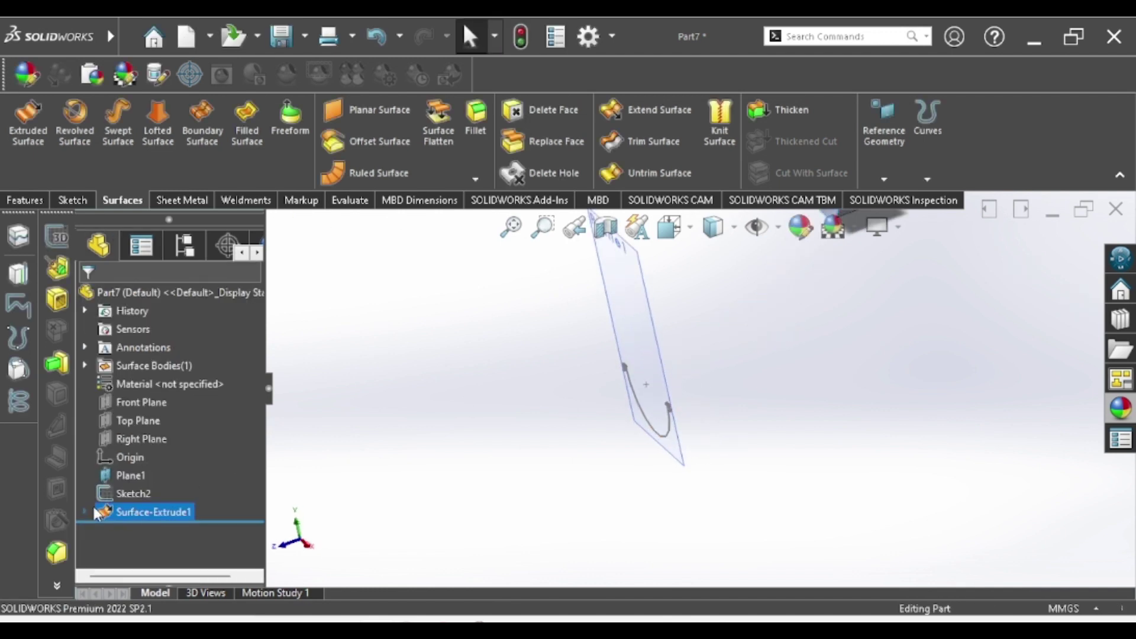
Extrude Sketch2 into a surface 44 mm deep
{"action": "left_click", "coordinate": [111, 493]}
{"action": "left_click", "coordinate": [24, 142]}
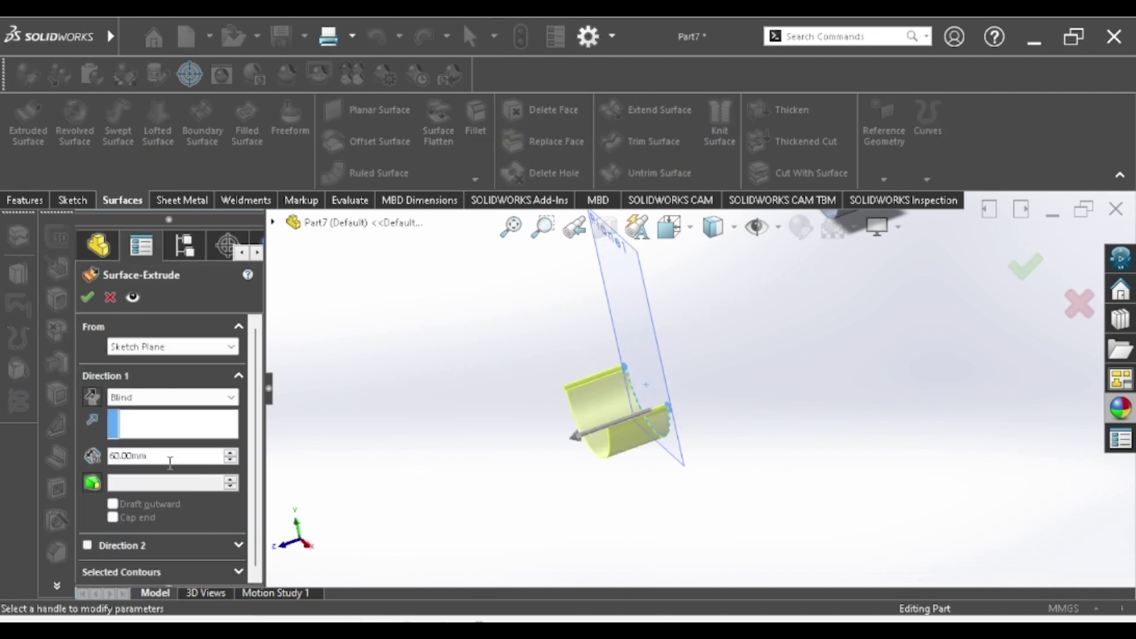
{"action": "type", "text": "44"}
{"action": "key", "text": "Return"}
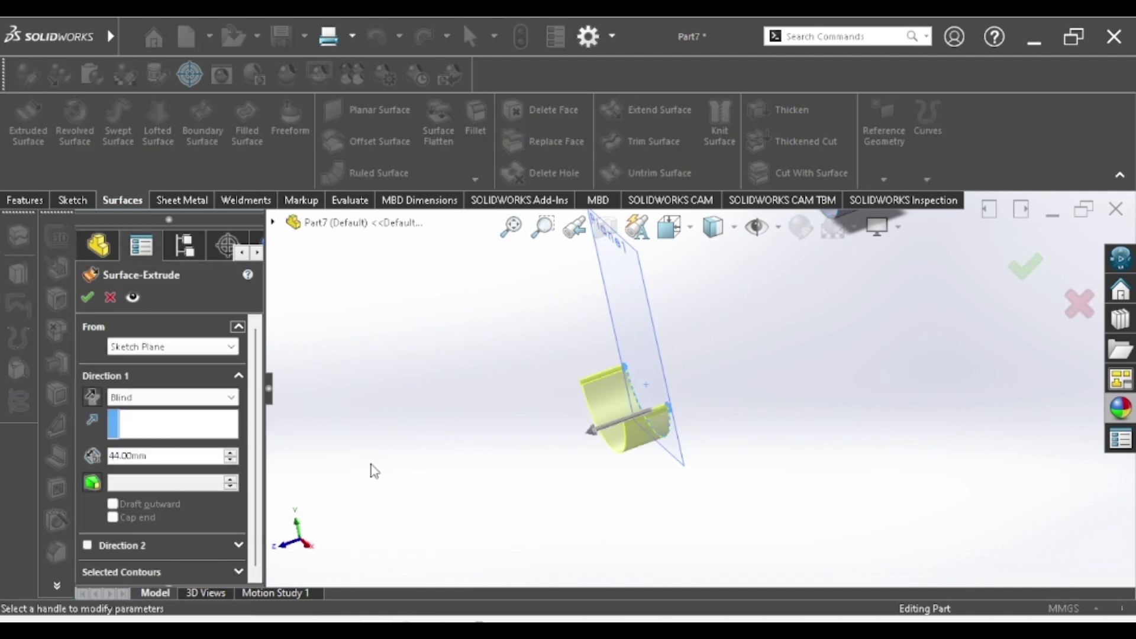
{"action": "scroll", "coordinate": [709, 463], "scroll_direction": "up", "scroll_amount": 2}
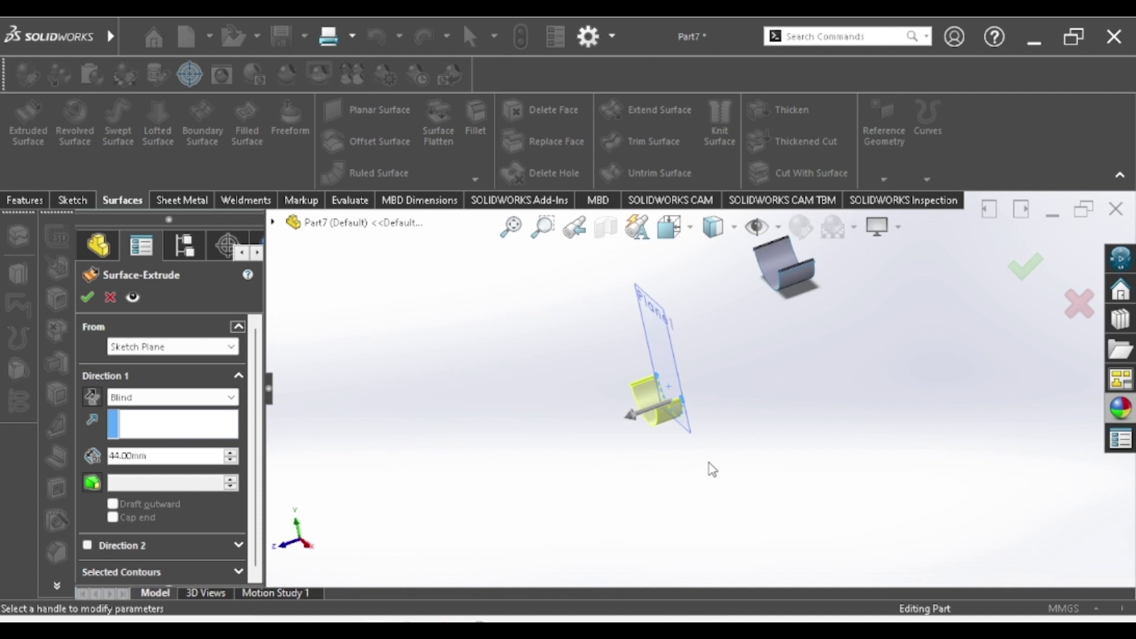
{"action": "left_click", "coordinate": [90, 297]}
{"action": "middle_click_drag", "start_coordinate": [789, 436], "coordinate": [789, 419]}
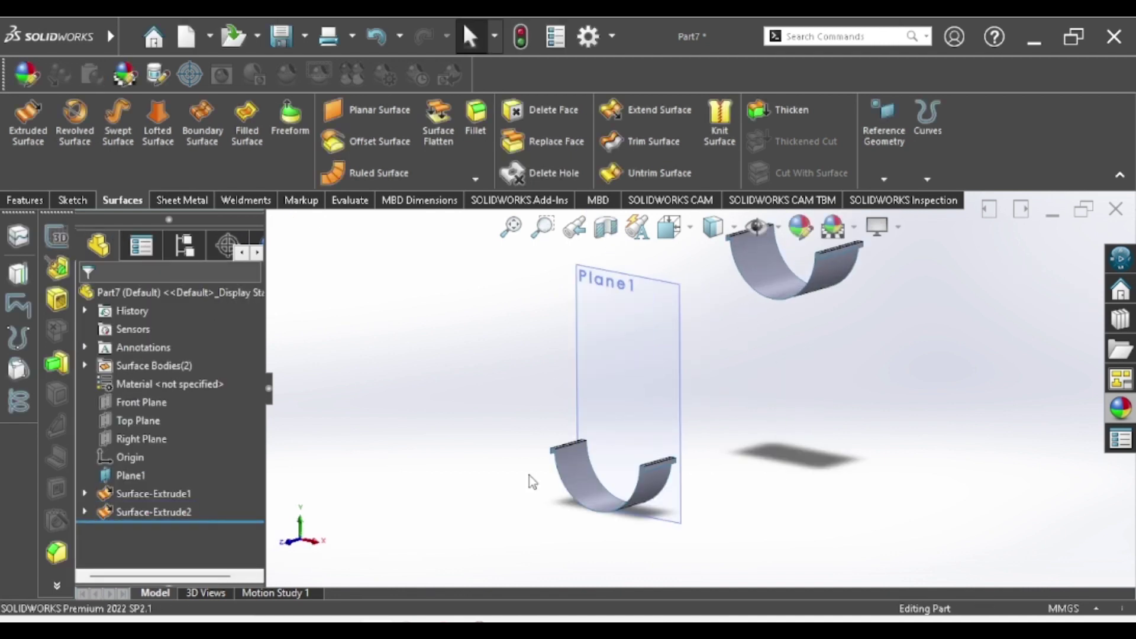
View Plane1 head-on, then hide it and zoom to fit the two curved surfaces
{"action": "left_click", "coordinate": [131, 475]}
{"action": "left_click", "coordinate": [142, 448]}
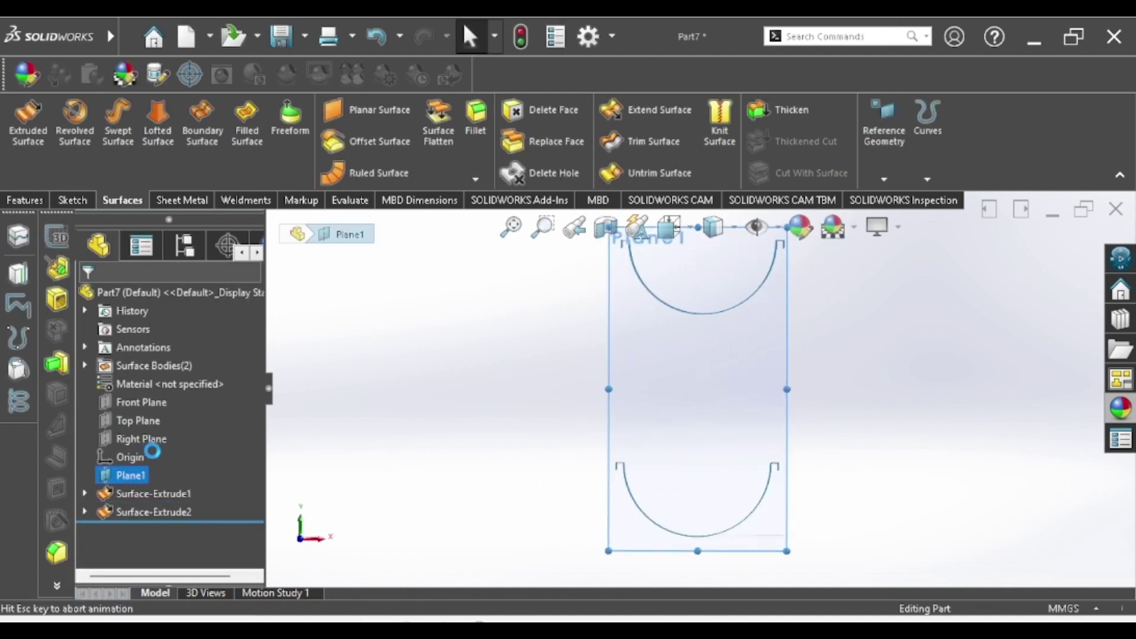
{"action": "left_click", "coordinate": [1033, 272]}
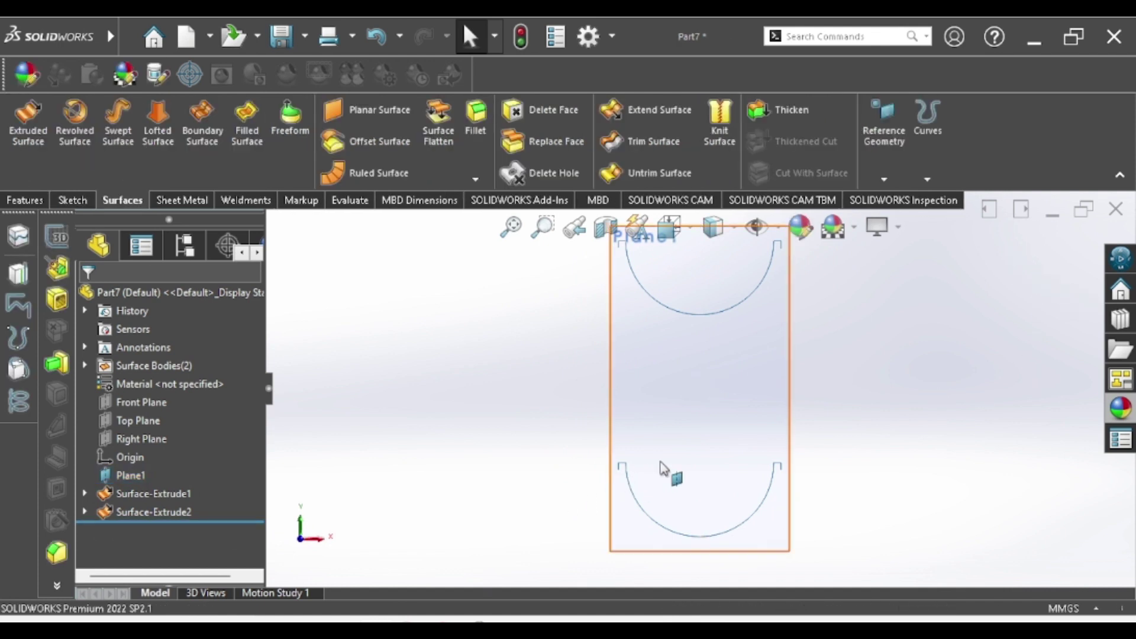
{"action": "left_click", "coordinate": [148, 478]}
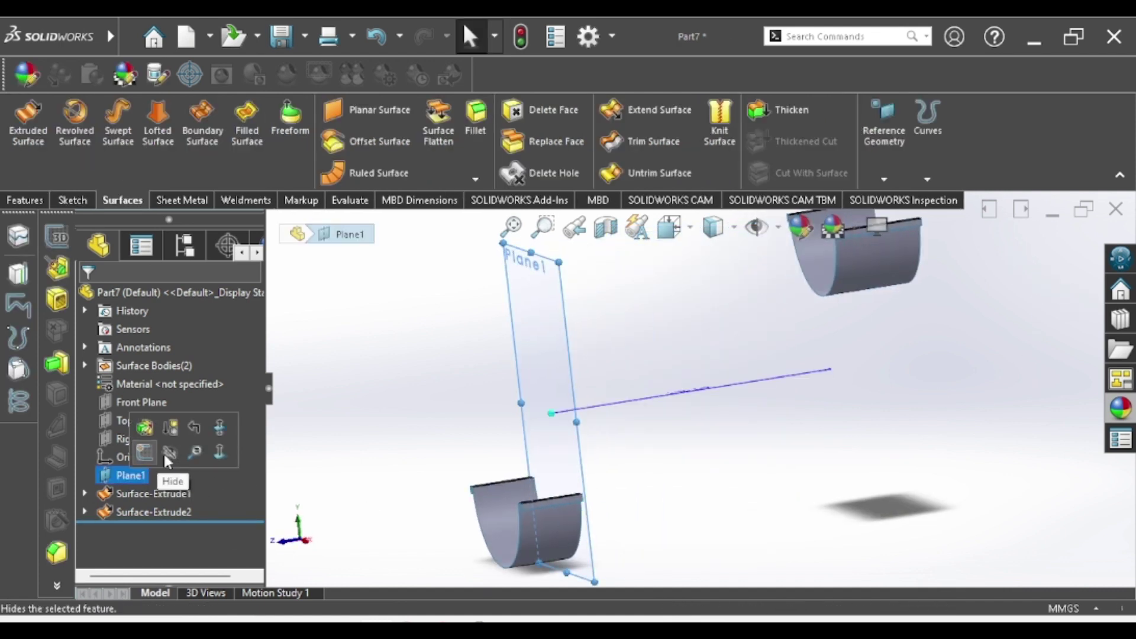
{"action": "left_click", "coordinate": [165, 453]}
{"action": "key", "text": "f"}
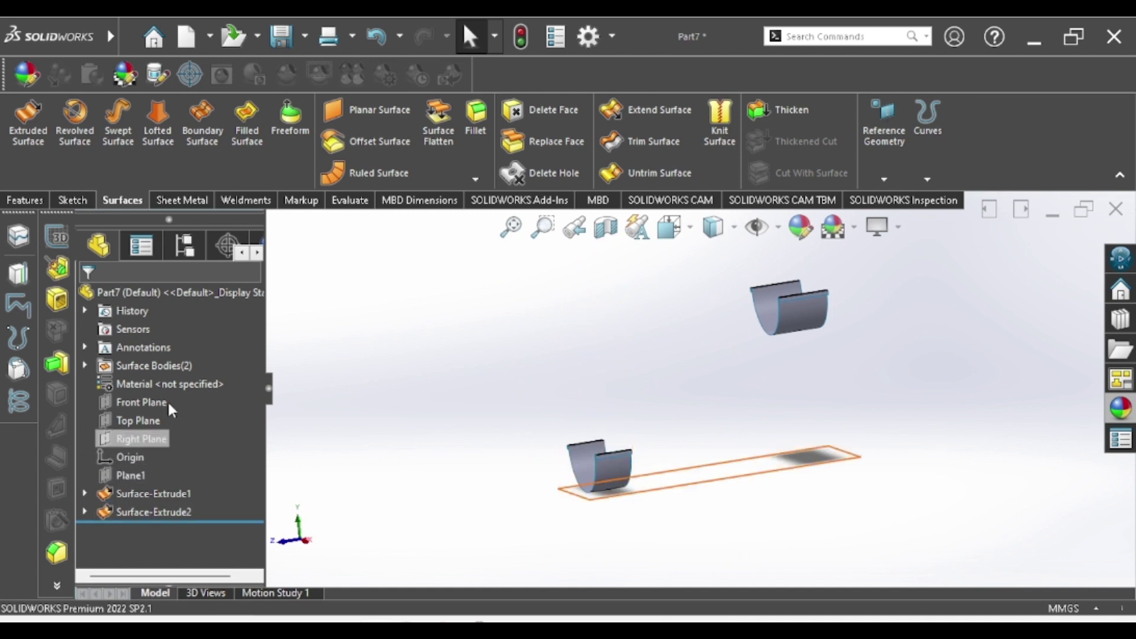
{"action": "left_click", "coordinate": [65, 200]}
Start a new 3D sketch and fit the curved surfaces in view
{"action": "left_click", "coordinate": [22, 178]}
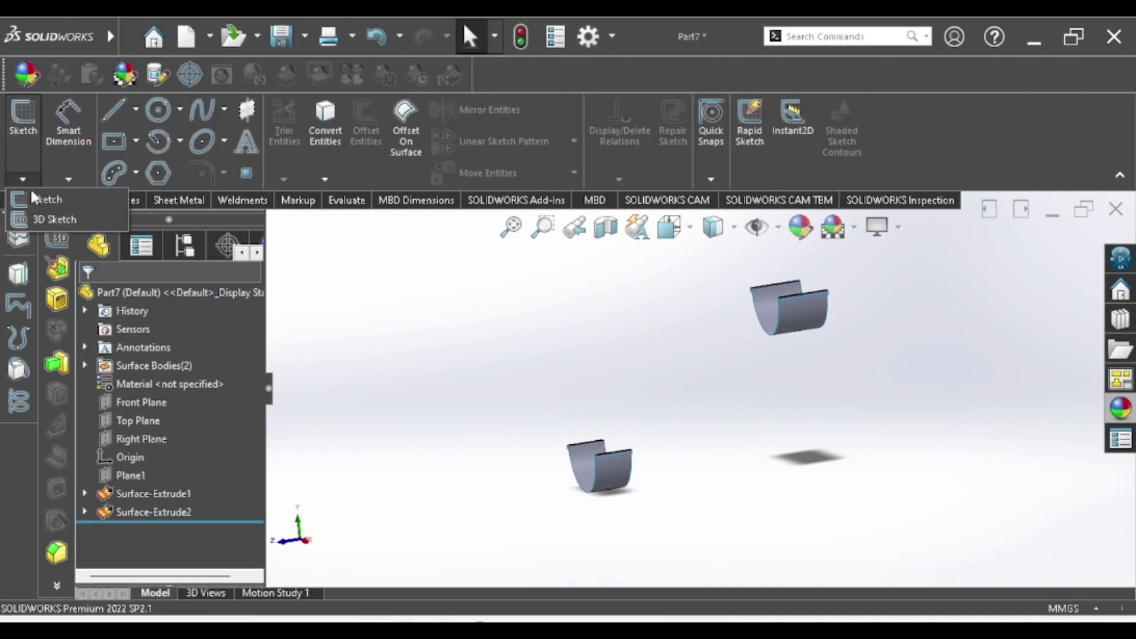
{"action": "left_click", "coordinate": [42, 218]}
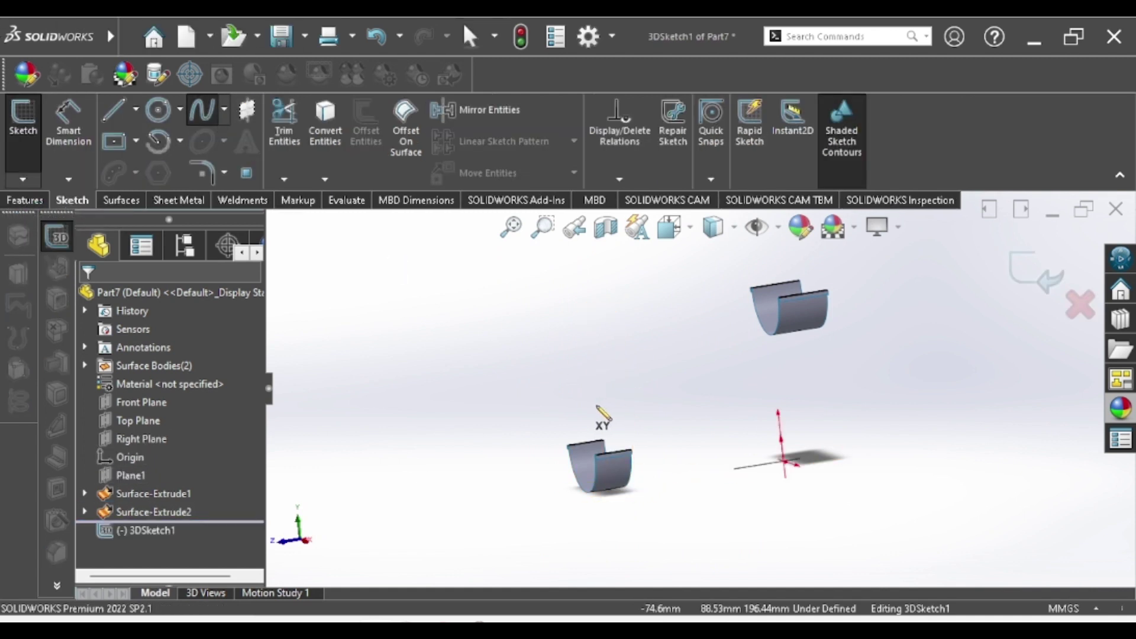
{"action": "middle_click_drag", "start_coordinate": [601, 413], "coordinate": [721, 451]}
{"action": "key", "text": "Escape"}
{"action": "scroll", "coordinate": [721, 451], "scroll_direction": "down", "scroll_amount": 5}
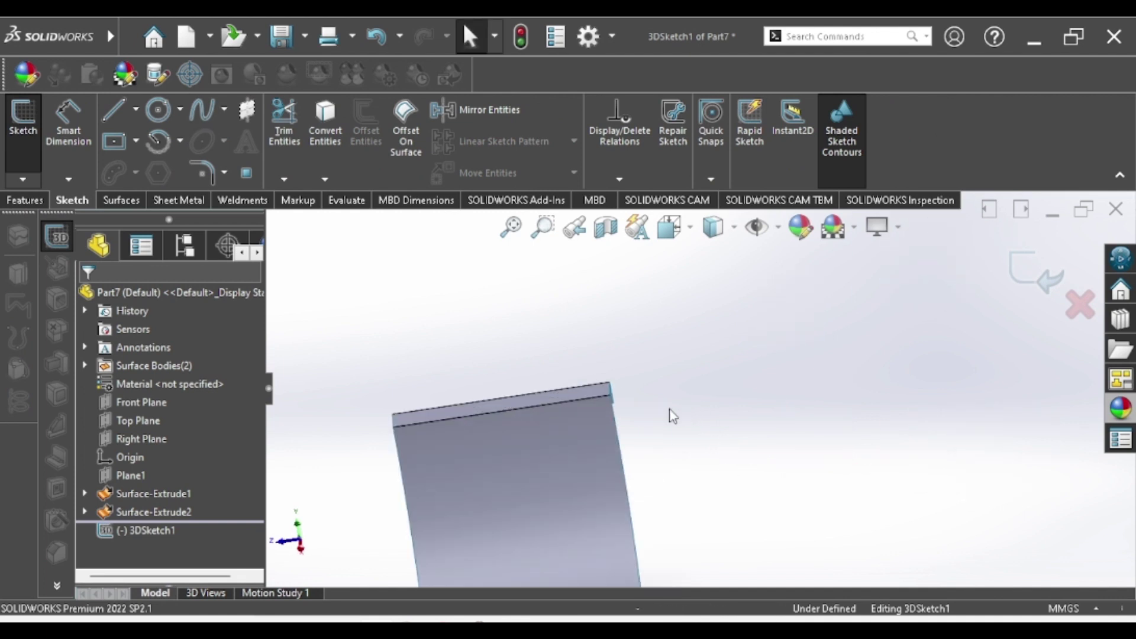
{"action": "key", "text": "f"}
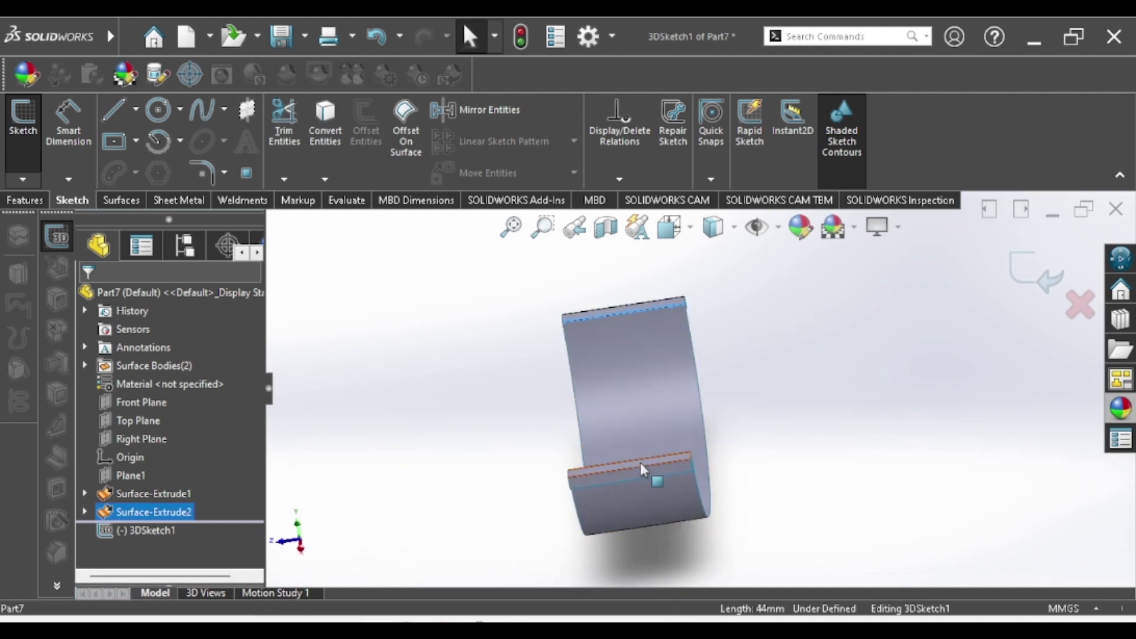
{"action": "scroll", "coordinate": [677, 437], "scroll_direction": "up", "scroll_amount": 4}
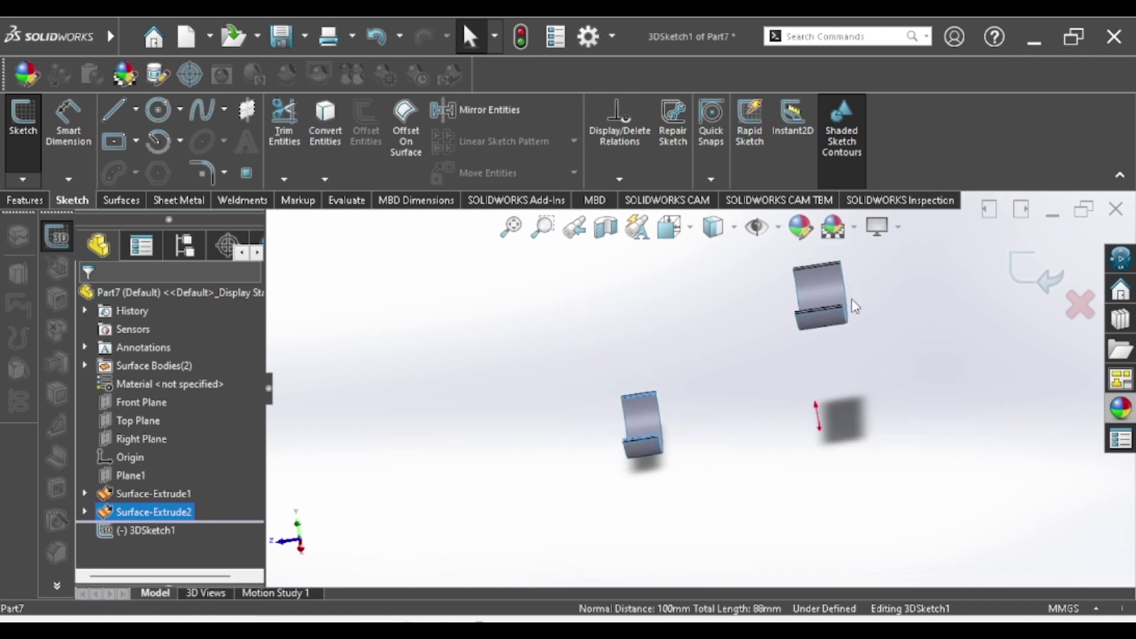
{"action": "scroll", "coordinate": [851, 300], "scroll_direction": "down", "scroll_amount": 2}
{"action": "scroll", "coordinate": [829, 343], "scroll_direction": "down", "scroll_amount": 3}
{"action": "scroll", "coordinate": [827, 378], "scroll_direction": "down", "scroll_amount": 3}
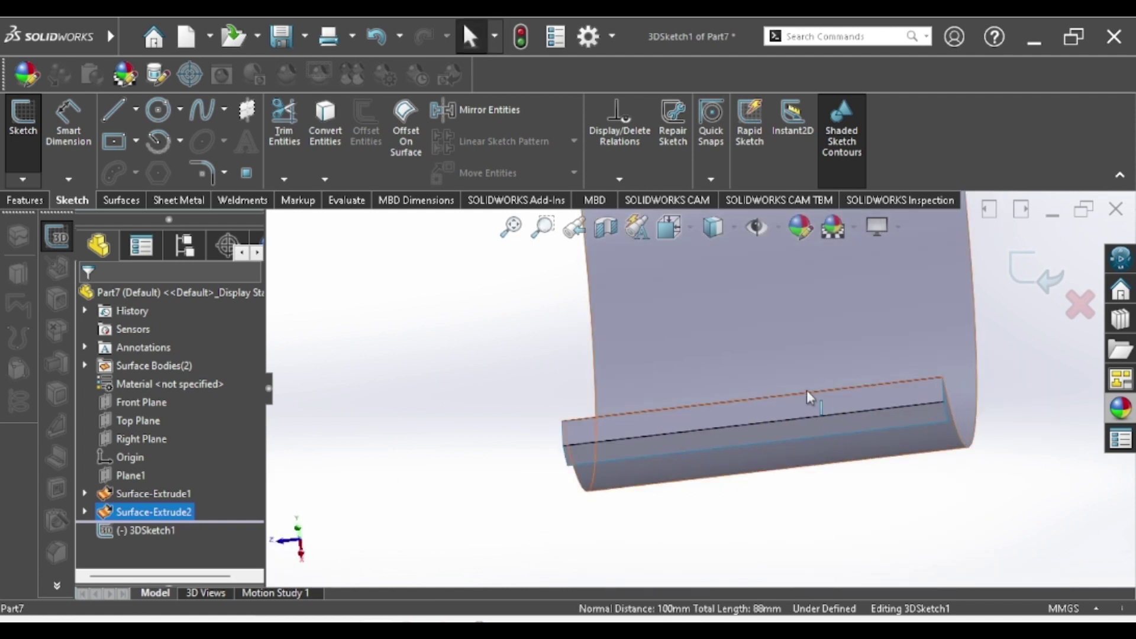
Convert the extruded surfaces' straight edges into 3D sketch lines
{"action": "left_click", "coordinate": [805, 392]}
{"action": "middle_click_drag", "start_coordinate": [741, 286], "coordinate": [678, 335]}
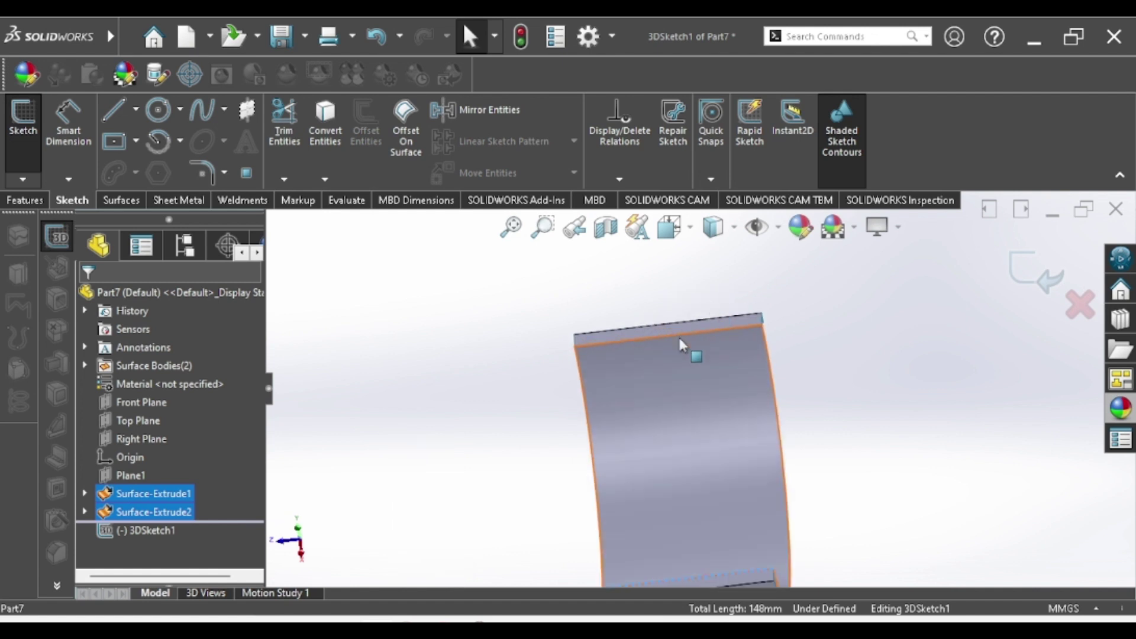
{"action": "scroll", "coordinate": [621, 335], "scroll_direction": "down", "scroll_amount": 3}
{"action": "left_click", "coordinate": [510, 346]}
{"action": "scroll", "coordinate": [587, 477], "scroll_direction": "up", "scroll_amount": 3}
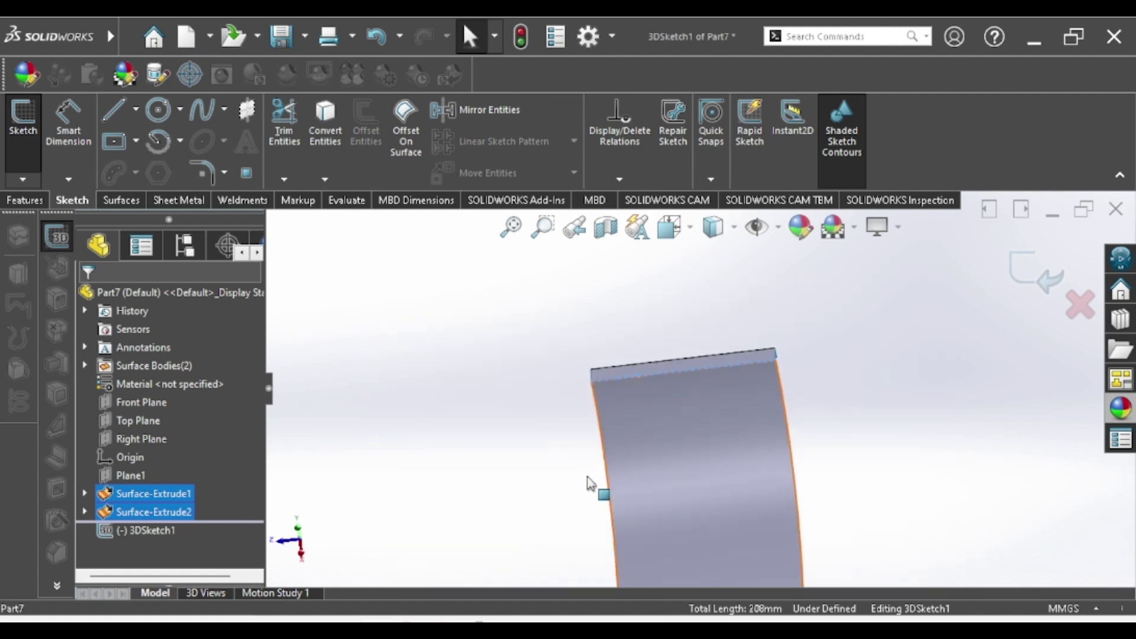
{"action": "scroll", "coordinate": [587, 477], "scroll_direction": "up", "scroll_amount": 3}
{"action": "middle_click_drag", "start_coordinate": [641, 469], "coordinate": [696, 433]}
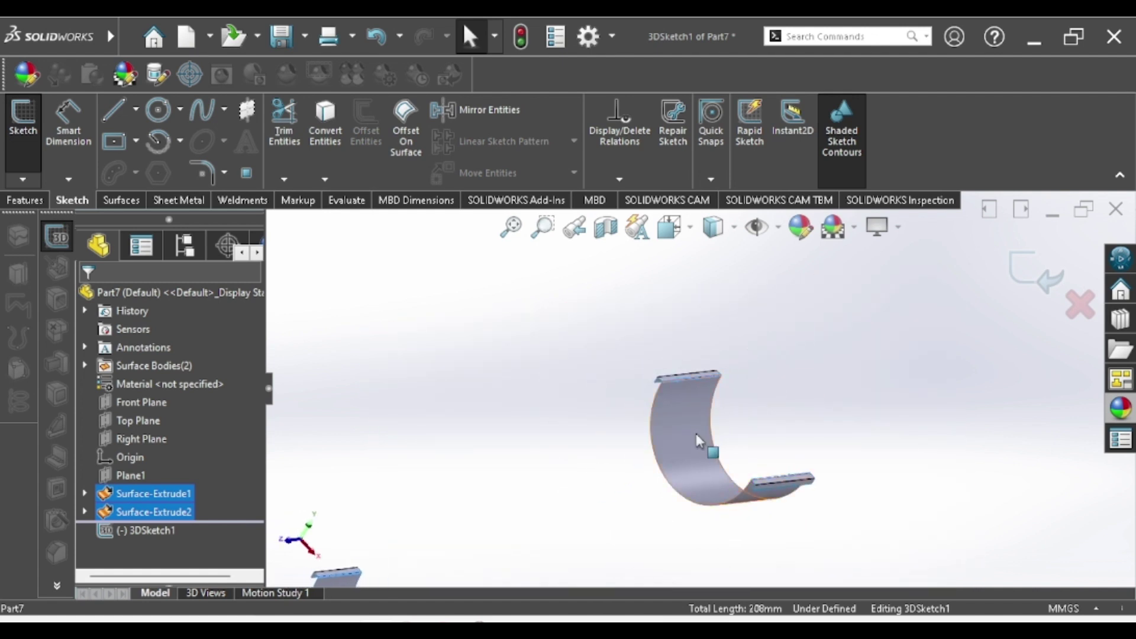
{"action": "left_click", "coordinate": [306, 131]}
Draw a spline from the upper edge endpoint to the other surface's edge
{"action": "mouse_move", "coordinate": [713, 488]}
{"action": "middle_mouse_down"}
{"action": "mouse_move", "coordinate": [678, 475]}
{"action": "mouse_move", "coordinate": [662, 499]}
{"action": "middle_mouse_up"}
{"action": "left_click", "coordinate": [202, 109]}
{"action": "scroll", "coordinate": [740, 445], "scroll_direction": "up", "scroll_amount": 2}
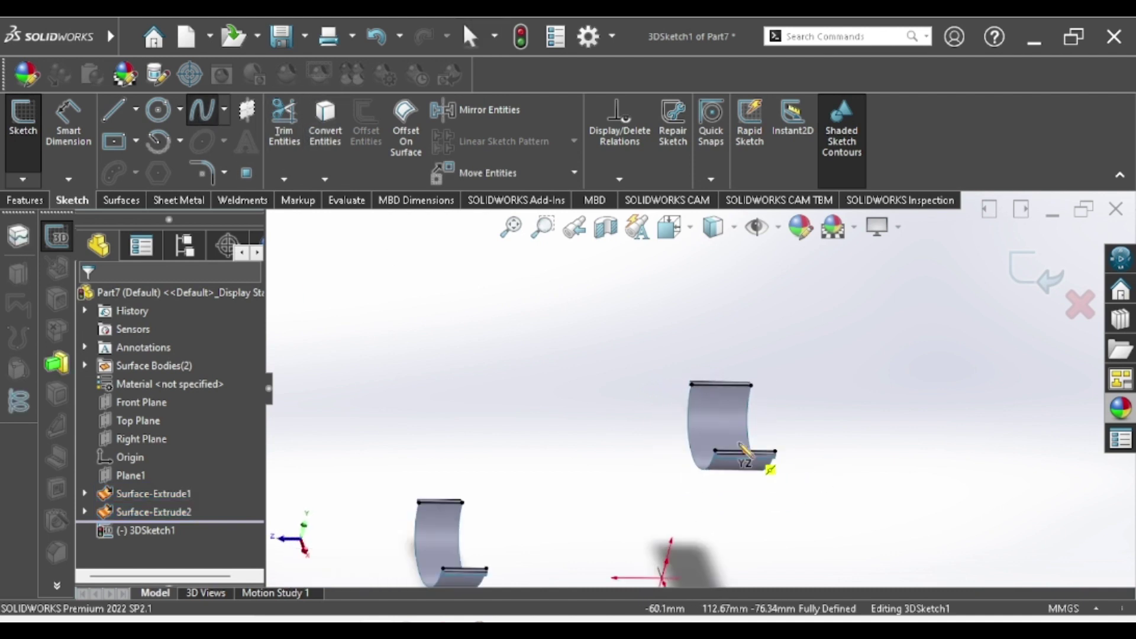
{"action": "left_click", "coordinate": [692, 385]}
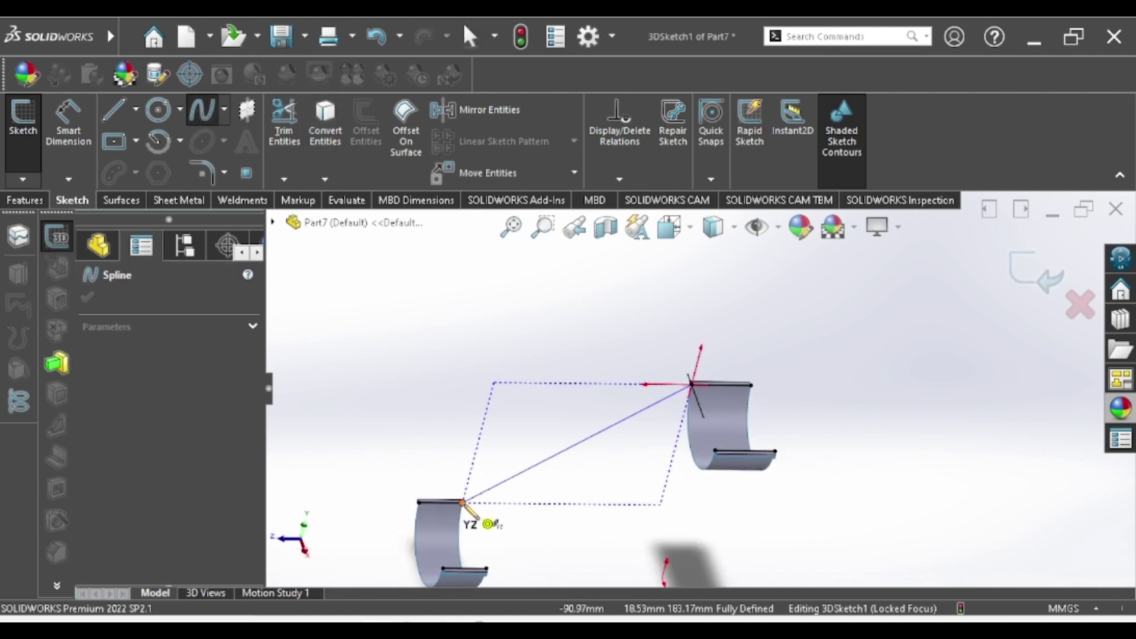
{"action": "left_click", "coordinate": [463, 503]}
{"action": "right_click", "coordinate": [619, 368]}
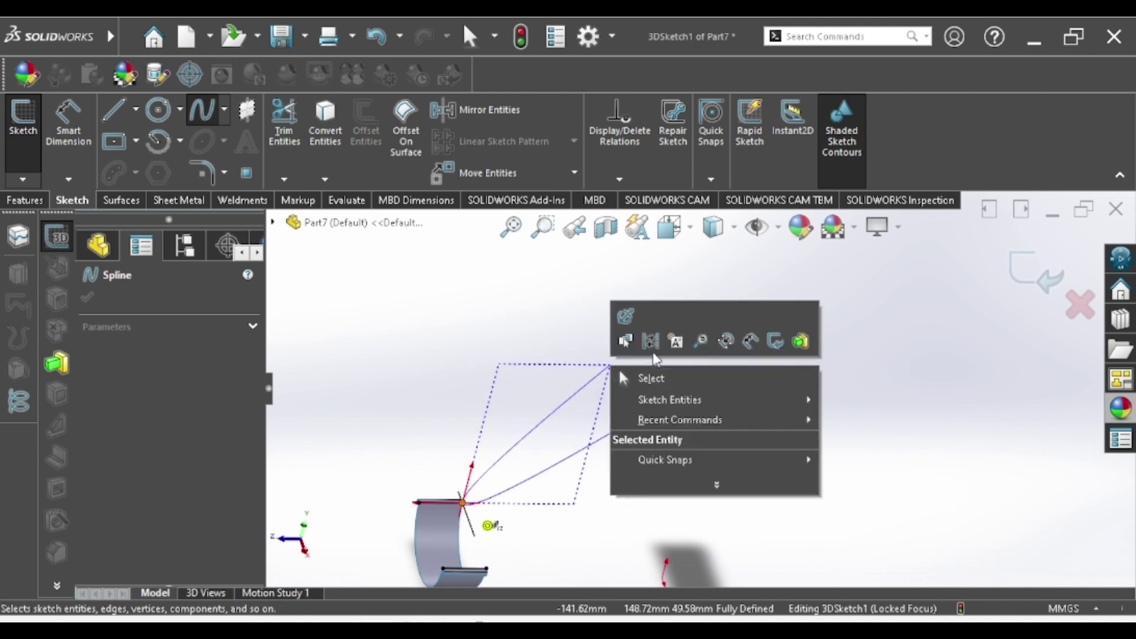
{"action": "left_click", "coordinate": [644, 385]}
Draw a second spline joining the lower edge endpoints of the two surfaces
{"action": "left_click", "coordinate": [192, 121]}
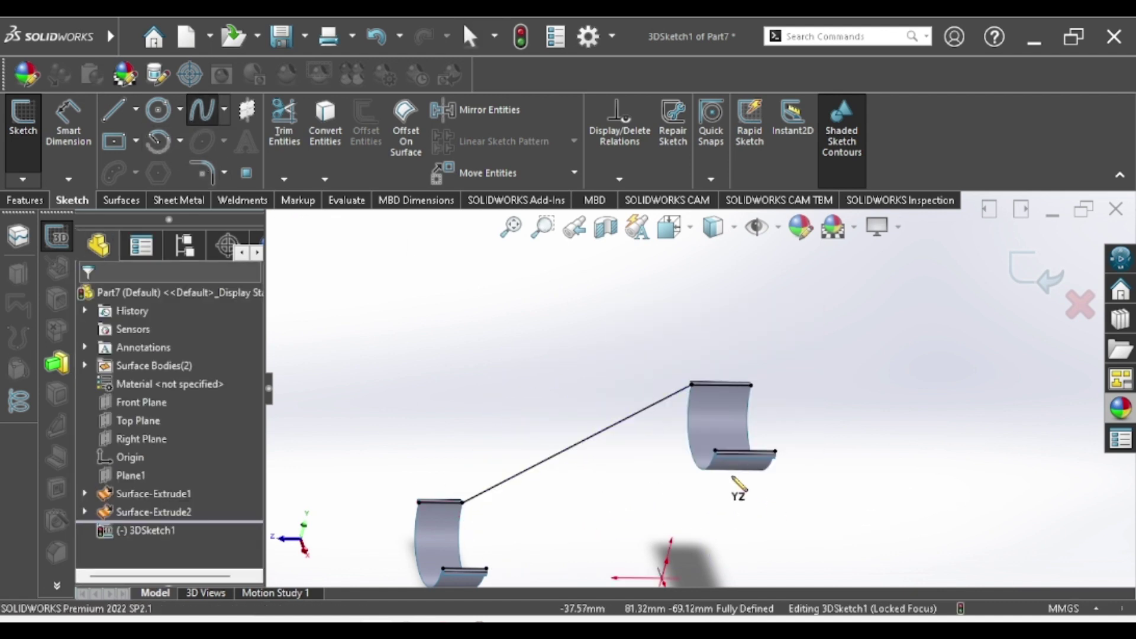
{"action": "left_click", "coordinate": [486, 570]}
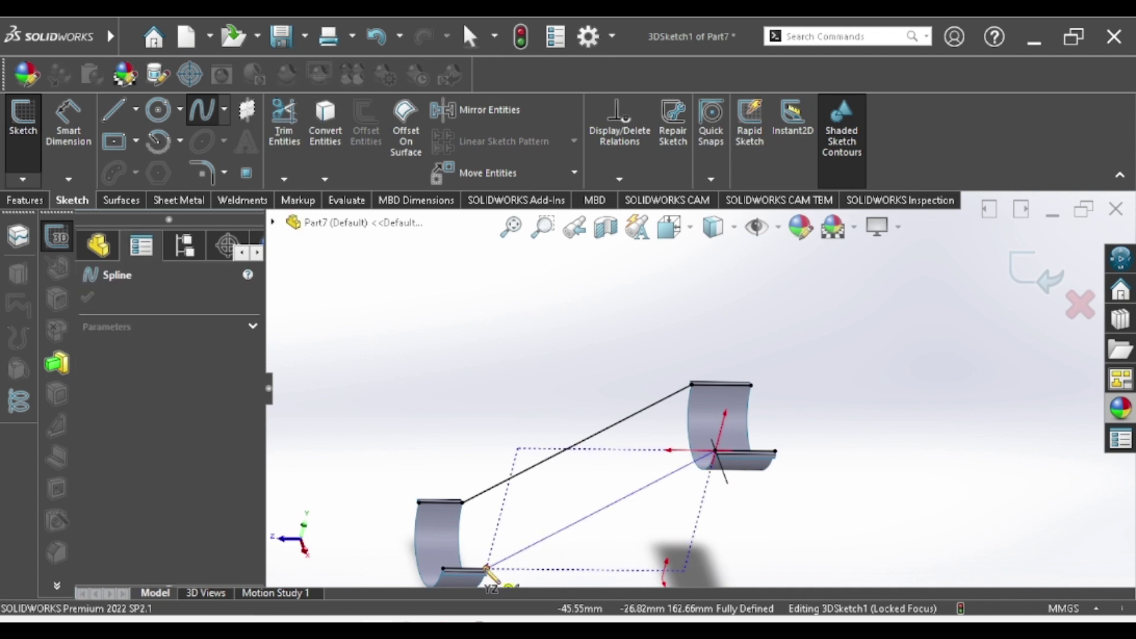
{"action": "double_click", "coordinate": [715, 451]}
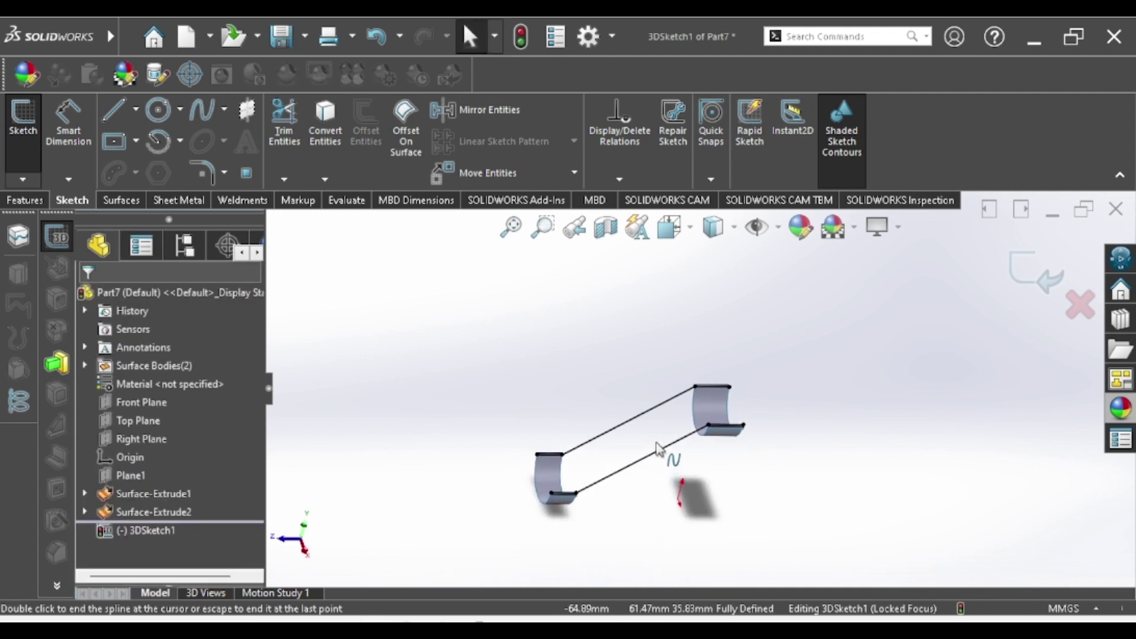
{"action": "scroll", "coordinate": [660, 468], "scroll_direction": "down", "scroll_amount": 5}
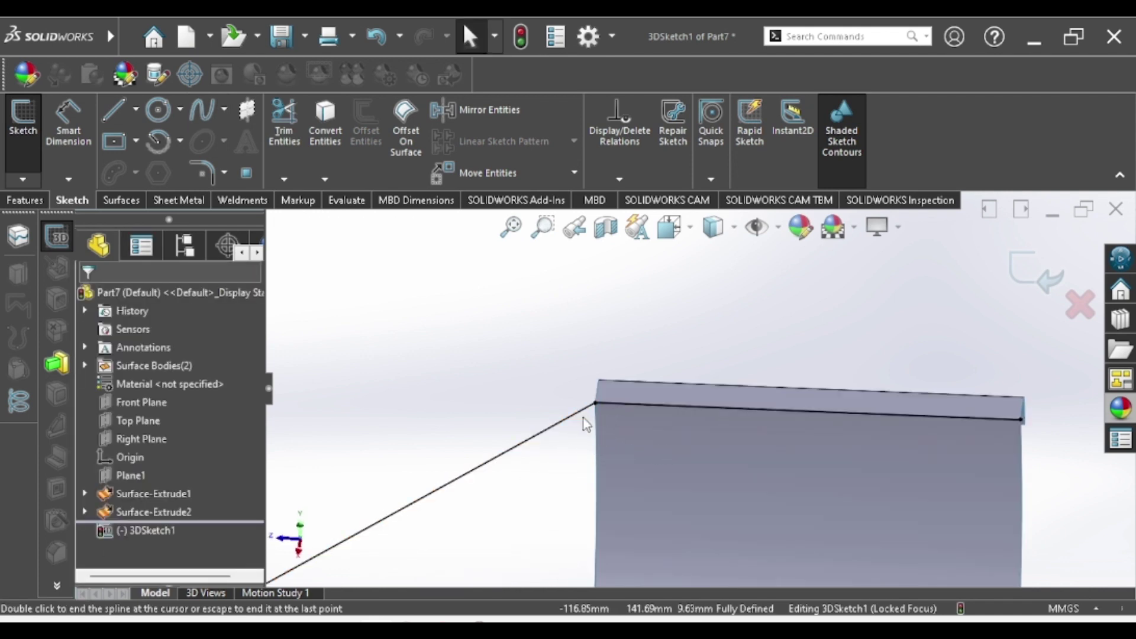
{"action": "key", "text": "Escape"}
Make the first spline tangent to the top edge line
{"action": "left_click", "coordinate": [575, 417]}
{"action": "left_click", "coordinate": [631, 403], "text": "ctrl"}
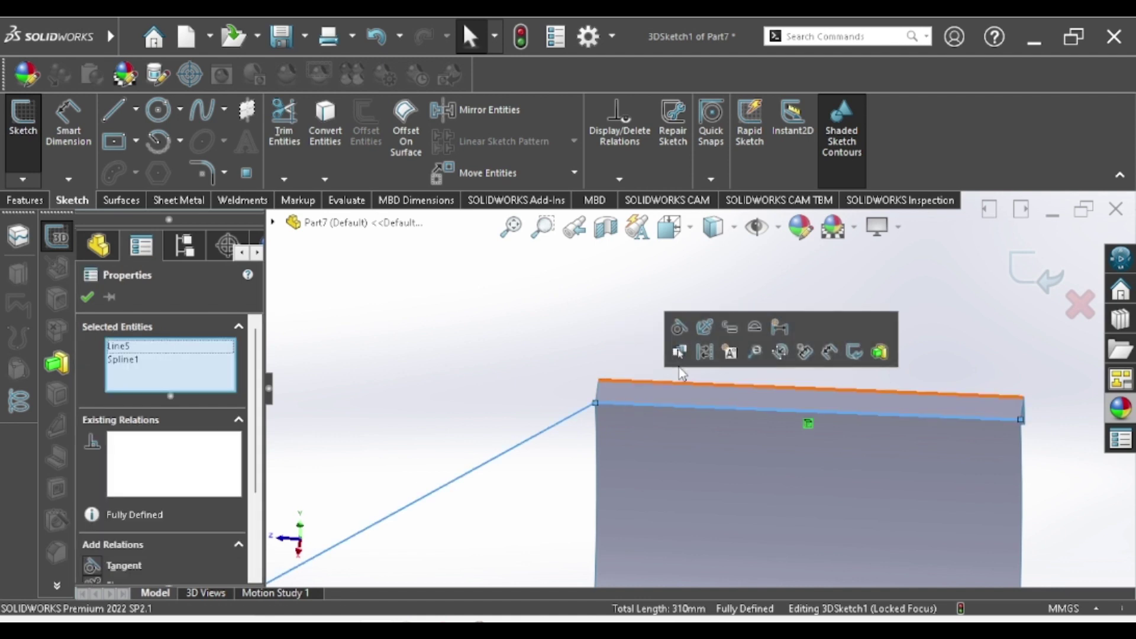
{"action": "left_click", "coordinate": [679, 328]}
{"action": "scroll", "coordinate": [580, 489], "scroll_direction": "up", "scroll_amount": 3}
{"action": "scroll", "coordinate": [598, 476], "scroll_direction": "up", "scroll_amount": 2}
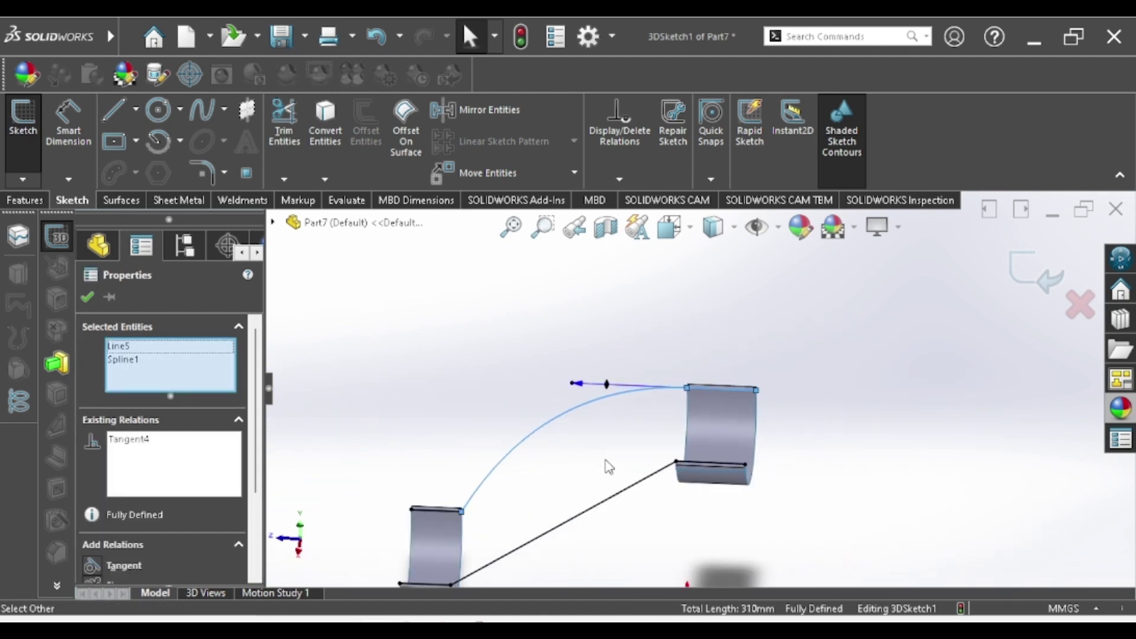
{"action": "scroll", "coordinate": [609, 467], "scroll_direction": "down", "scroll_amount": 1}
{"action": "key", "text": "Escape"}
Make the lower spline tangent to its edge line
{"action": "left_click", "coordinate": [672, 480]}
{"action": "scroll", "coordinate": [704, 456], "scroll_direction": "down", "scroll_amount": 2}
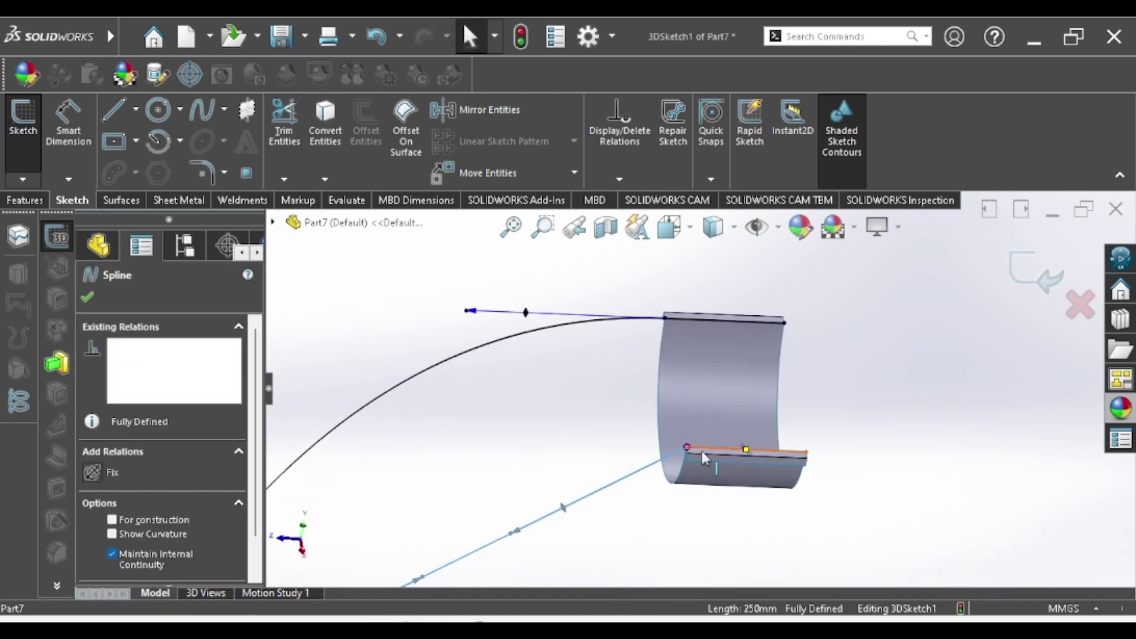
{"action": "left_click", "coordinate": [709, 447], "text": "ctrl"}
{"action": "left_click", "coordinate": [752, 381]}
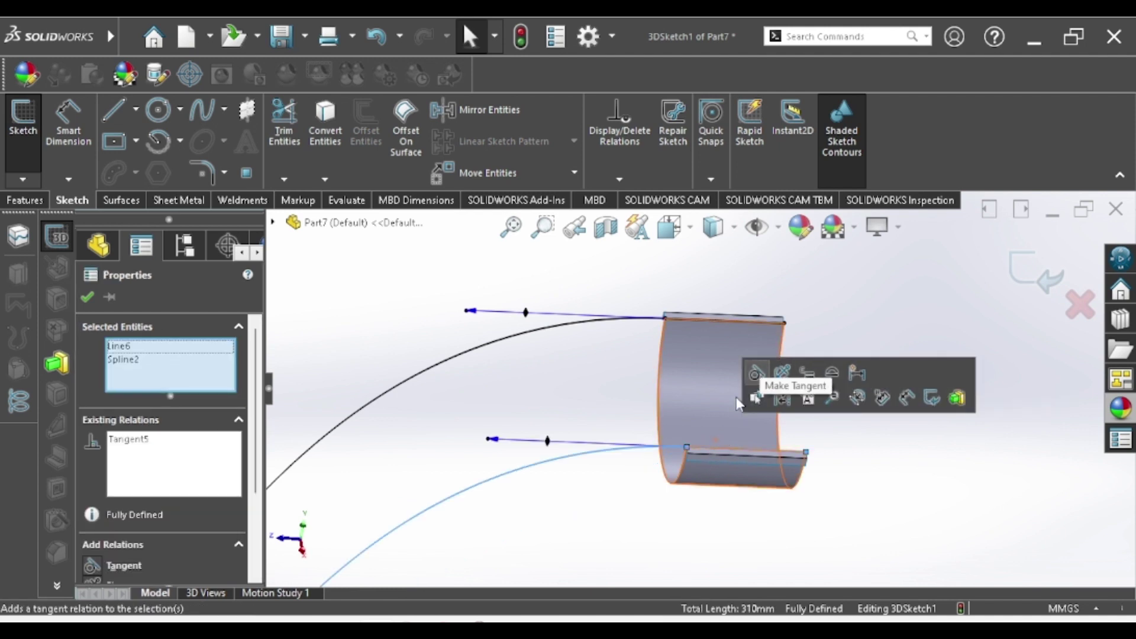
{"action": "middle_click_drag", "start_coordinate": [481, 453], "coordinate": [500, 464]}
{"action": "scroll", "coordinate": [499, 464], "scroll_direction": "down", "scroll_amount": 3}
{"action": "scroll", "coordinate": [453, 456], "scroll_direction": "down", "scroll_amount": 3}
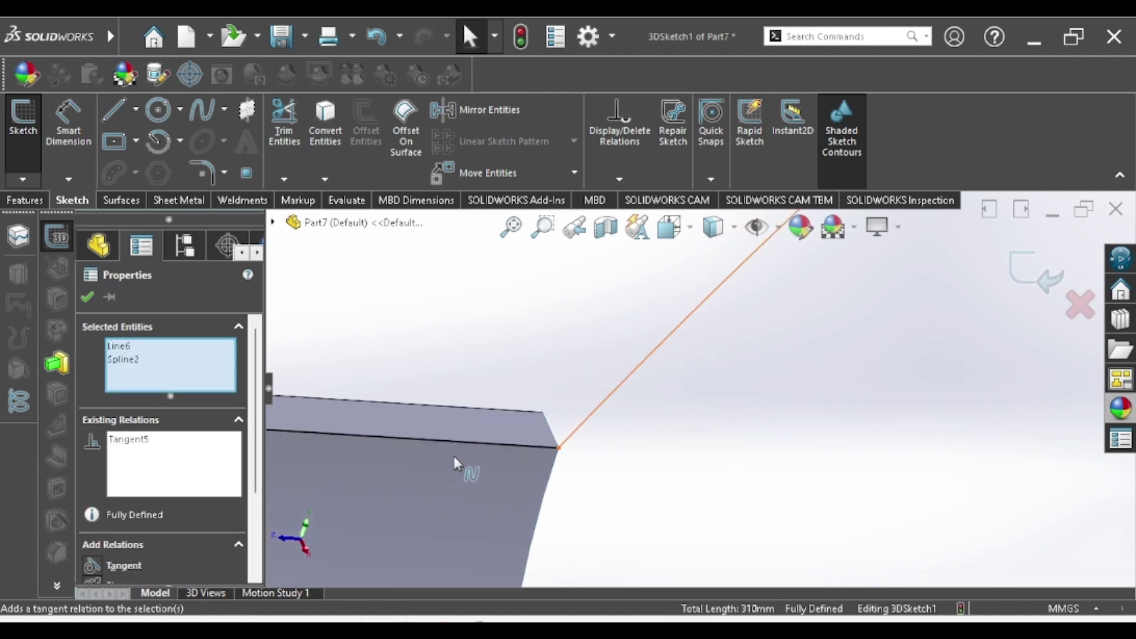
{"action": "scroll", "coordinate": [482, 440], "scroll_direction": "down", "scroll_amount": 2}
Make the first spline tangent to the edge line at its other end
{"action": "left_click", "coordinate": [482, 440], "text": "ctrl"}
{"action": "left_click", "coordinate": [580, 435], "text": "ctrl"}
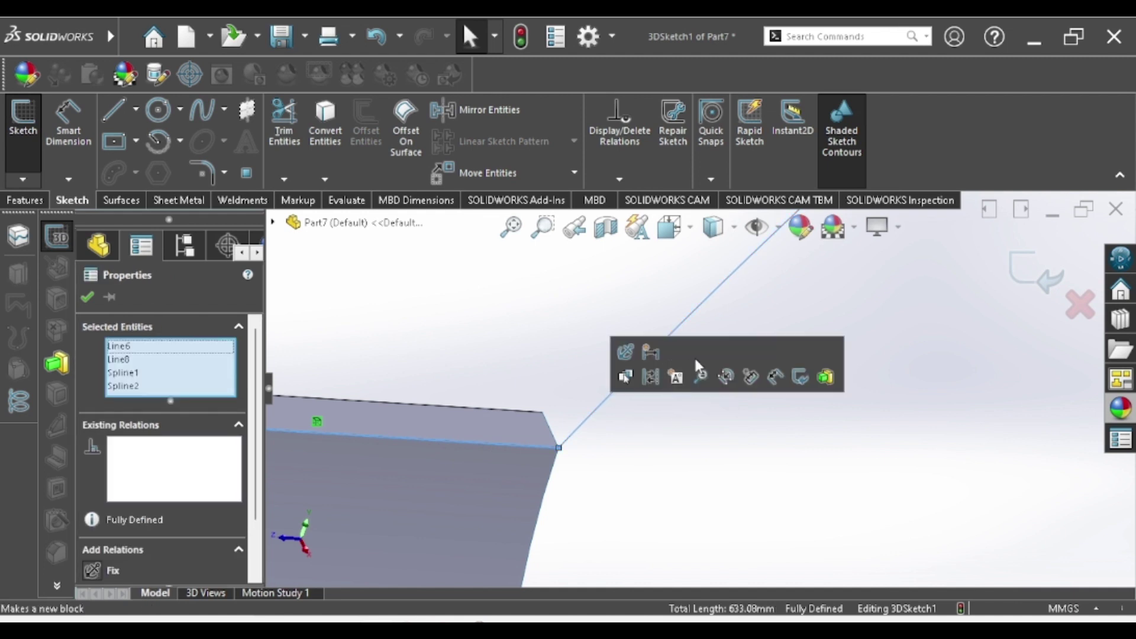
{"action": "left_click", "coordinate": [589, 432]}
{"action": "left_click", "coordinate": [526, 443]}
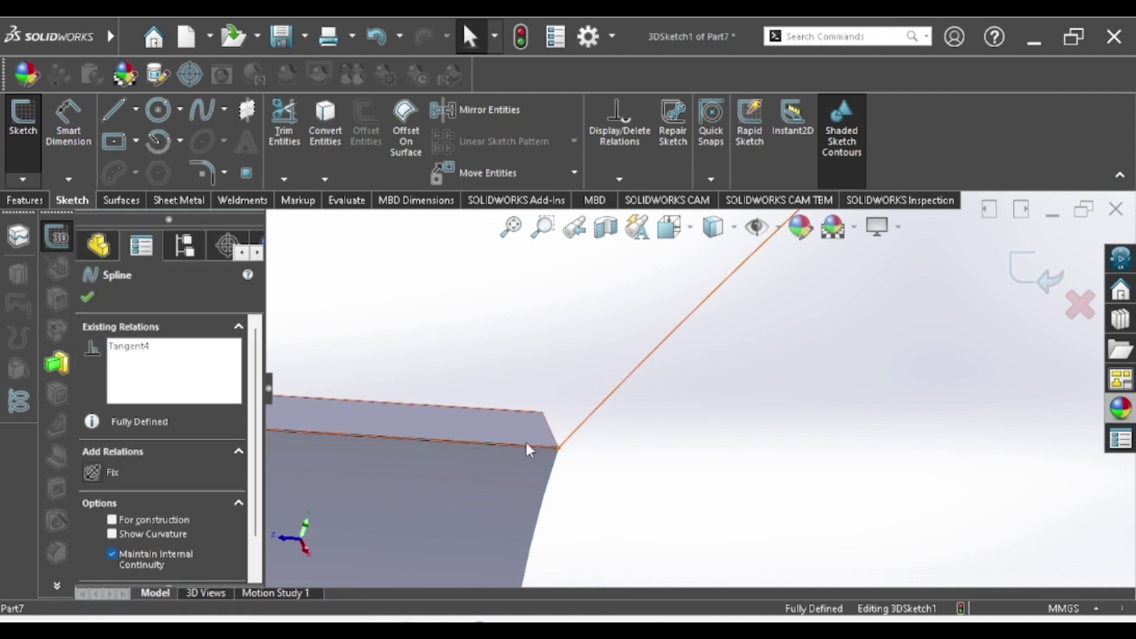
{"action": "left_click", "coordinate": [519, 448]}
{"action": "left_click", "coordinate": [577, 430], "text": "ctrl"}
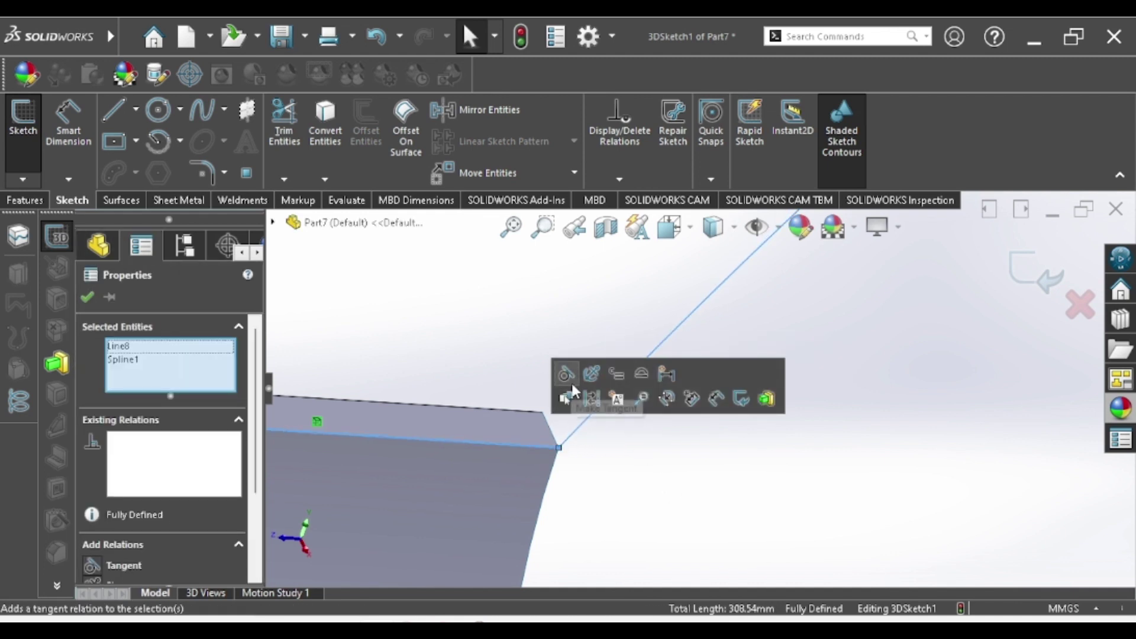
{"action": "left_click", "coordinate": [597, 398]}
{"action": "left_click", "coordinate": [595, 550]}
Make the second spline tangent to the bottom edge, then exit the 3D sketch
{"action": "mouse_move", "coordinate": [594, 551]}
{"action": "middle_mouse_down"}
{"action": "mouse_move", "coordinate": [764, 524]}
{"action": "mouse_move", "coordinate": [703, 472]}
{"action": "middle_mouse_up"}
{"action": "scroll", "coordinate": [704, 472], "scroll_direction": "down", "scroll_amount": 2}
{"action": "left_click", "coordinate": [572, 416]}
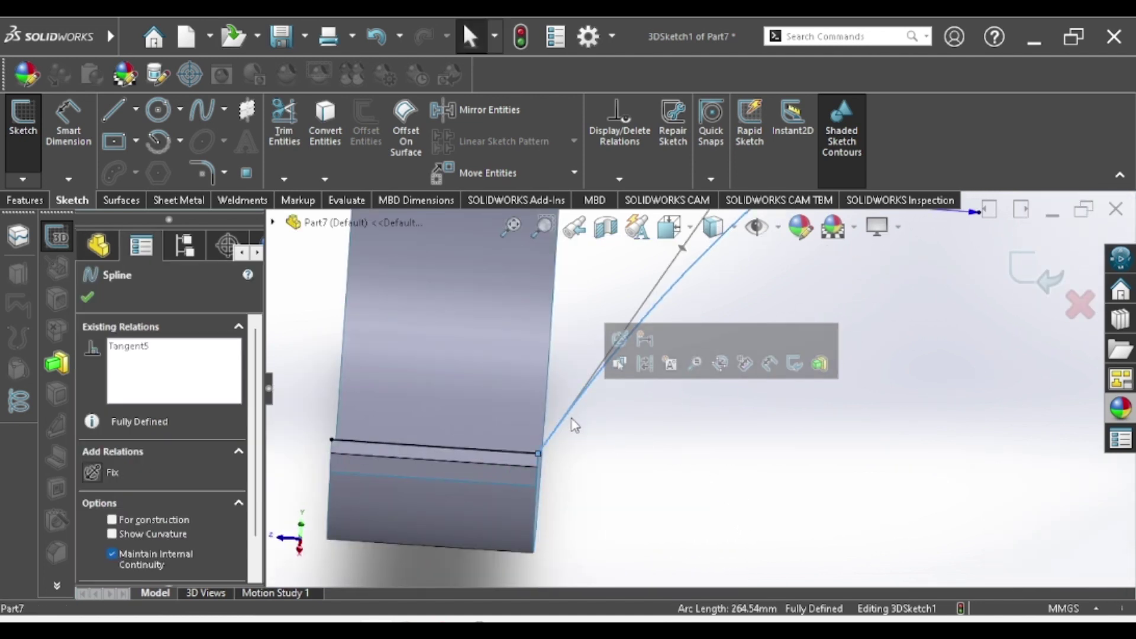
{"action": "scroll", "coordinate": [572, 441], "scroll_direction": "down", "scroll_amount": 2}
{"action": "key", "text": "Escape"}
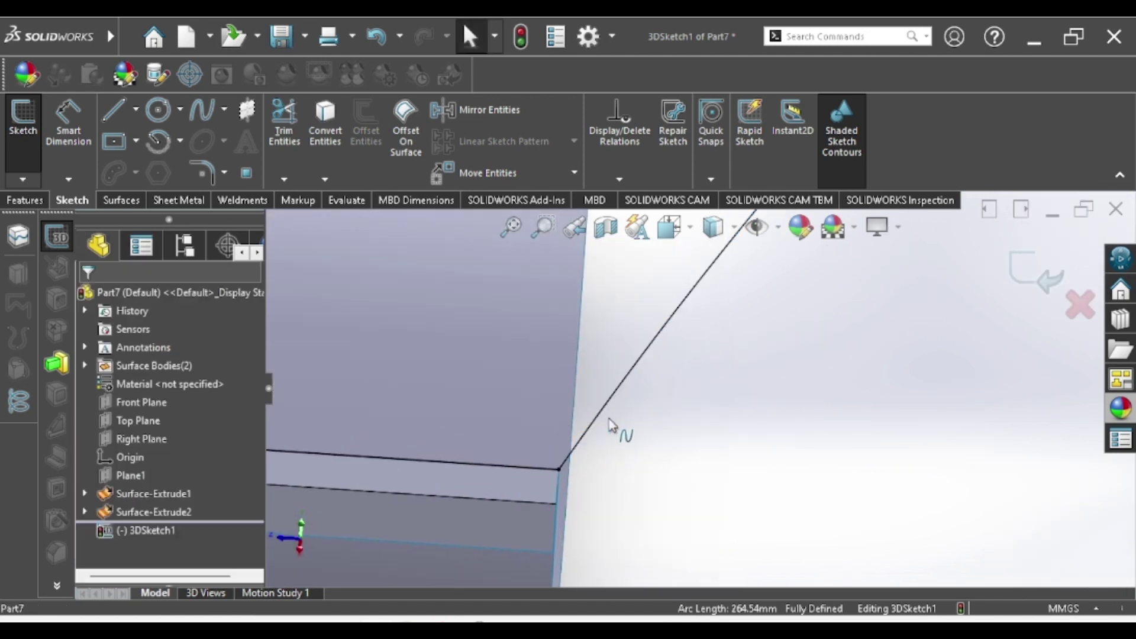
{"action": "left_click", "coordinate": [606, 414]}
{"action": "left_click", "coordinate": [519, 463], "text": "ctrl"}
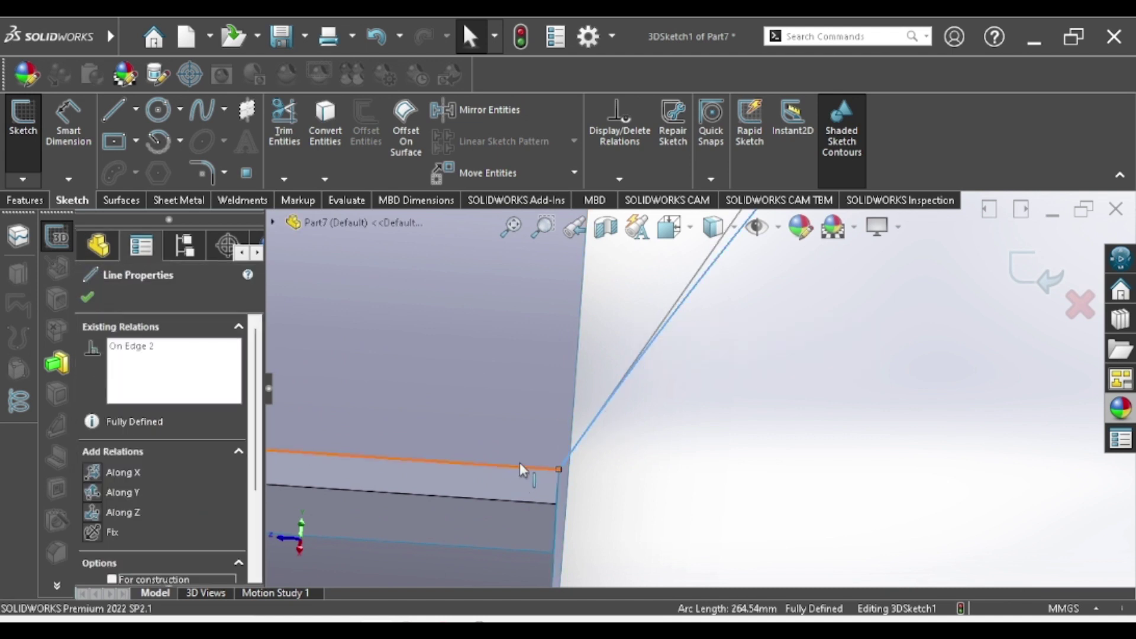
{"action": "left_click", "coordinate": [568, 389]}
{"action": "scroll", "coordinate": [739, 447], "scroll_direction": "up", "scroll_amount": 3}
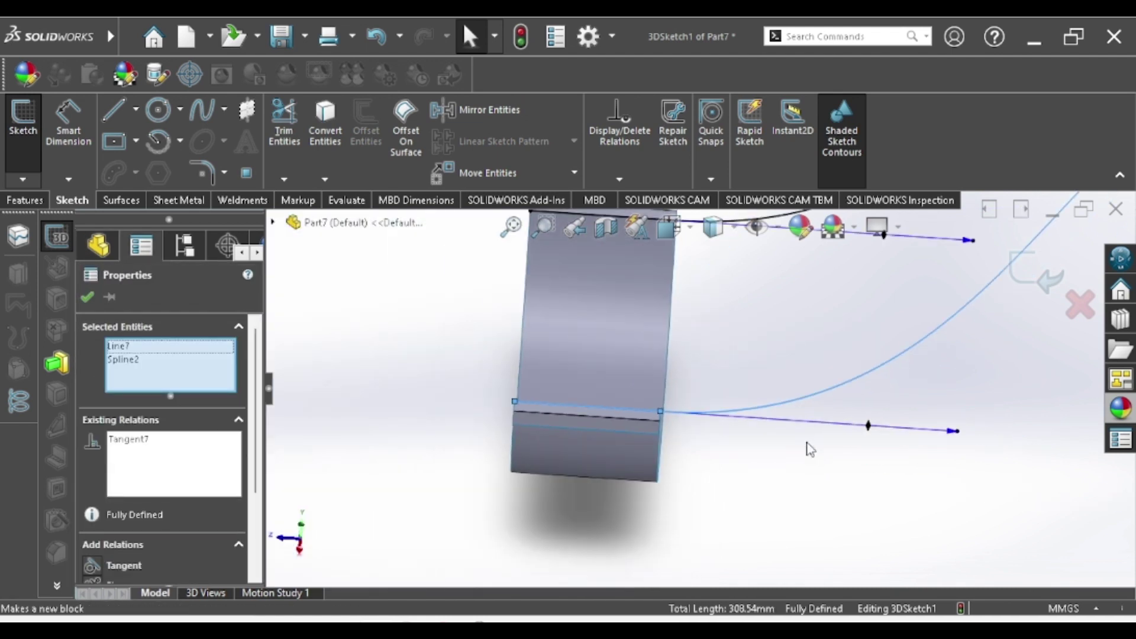
{"action": "key", "text": "Escape"}
{"action": "middle_click_drag", "start_coordinate": [850, 374], "coordinate": [916, 346]}
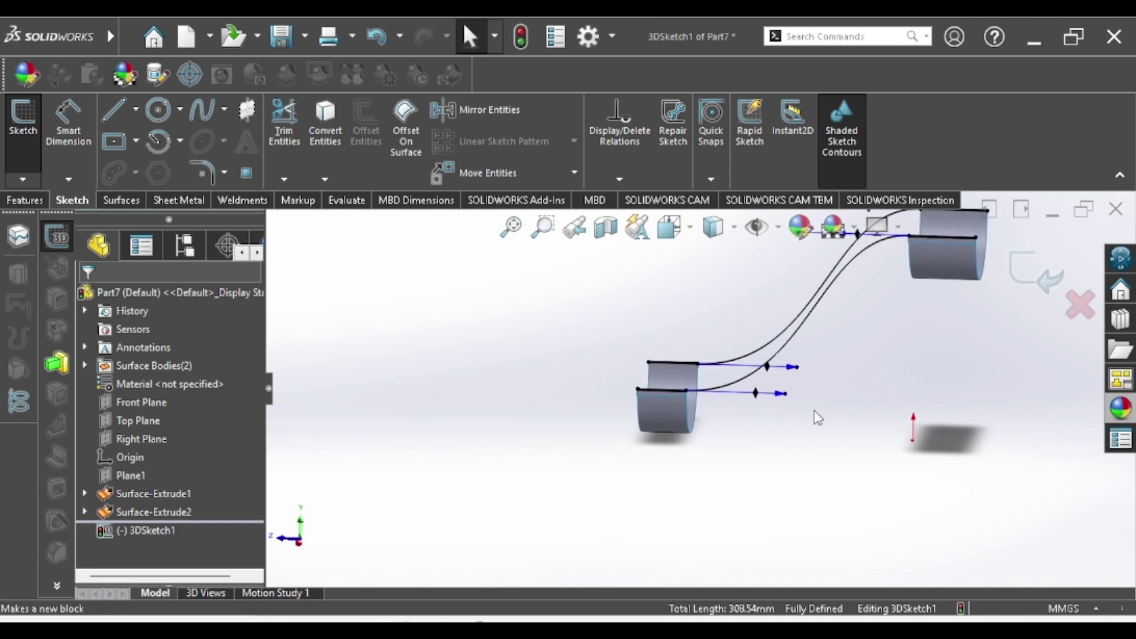
{"action": "left_click", "coordinate": [1033, 278]}
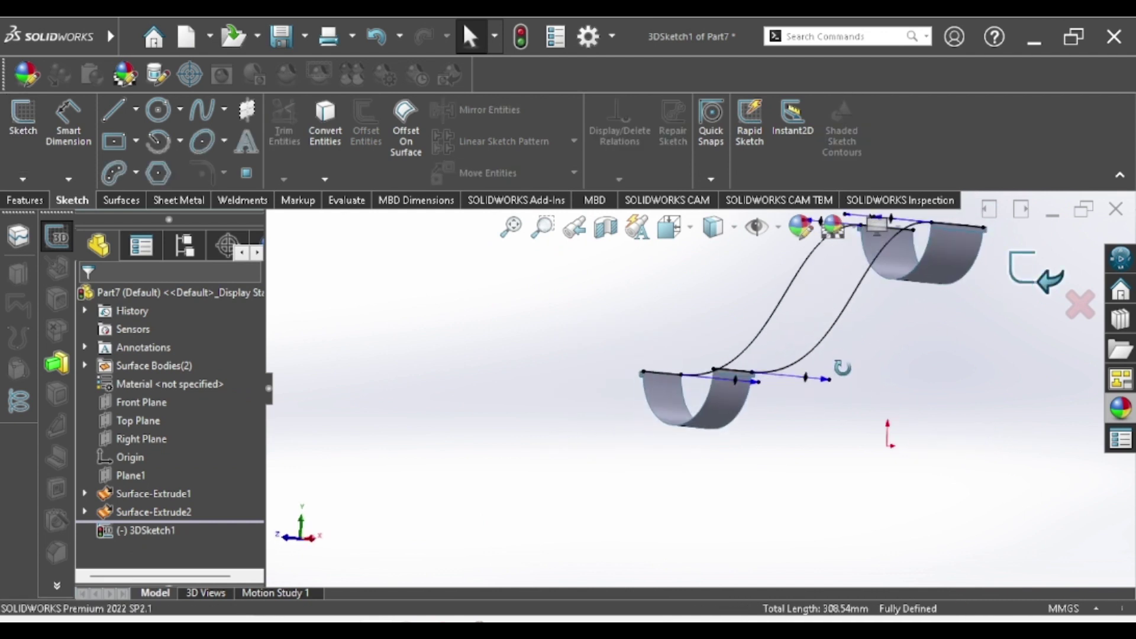
Zoom in on the sketch and bring up the surface-creation tools for Boundary Surface
{"action": "scroll", "coordinate": [811, 332], "scroll_direction": "down", "scroll_amount": 1}
{"action": "scroll", "coordinate": [829, 332], "scroll_direction": "down", "scroll_amount": 3}
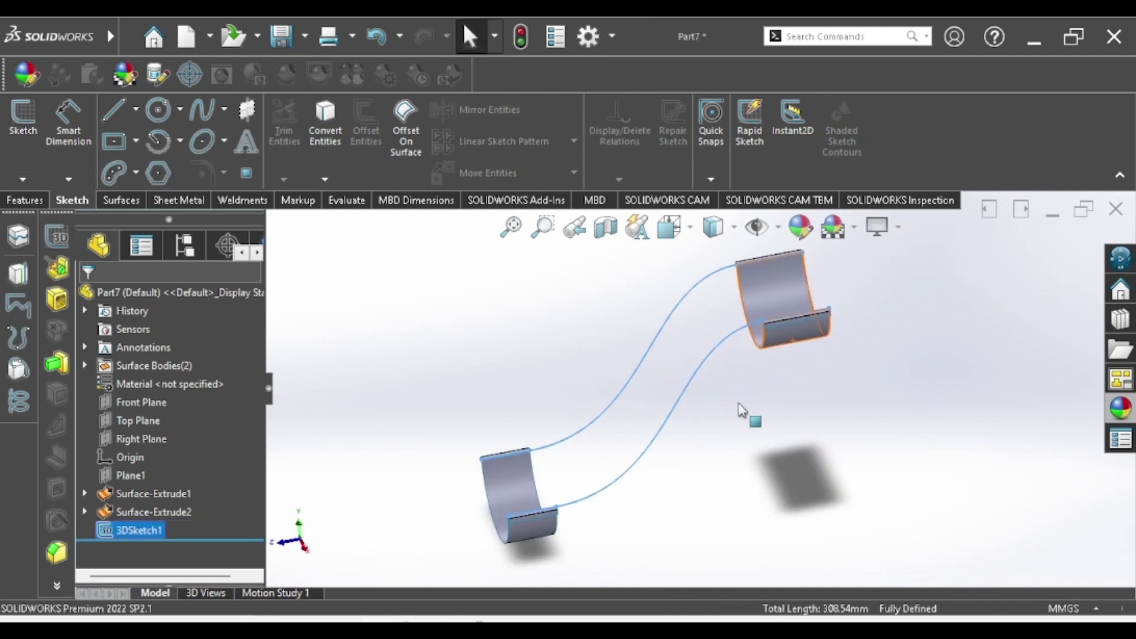
{"action": "scroll", "coordinate": [745, 408], "scroll_direction": "down", "scroll_amount": 2}
{"action": "left_click", "coordinate": [26, 200]}
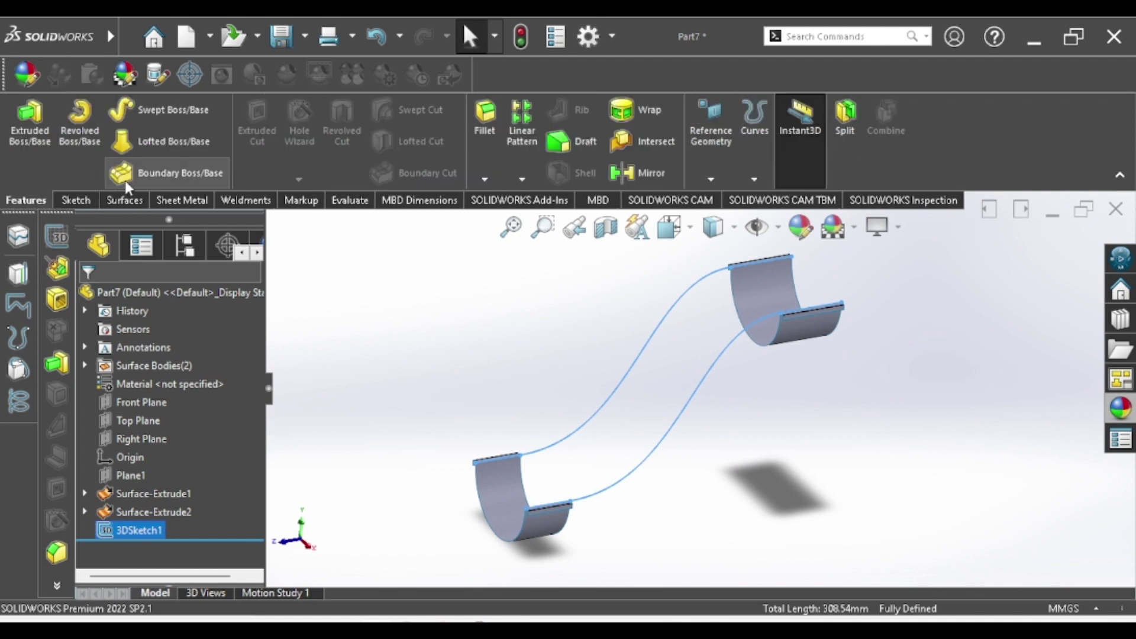
{"action": "left_click", "coordinate": [122, 200]}
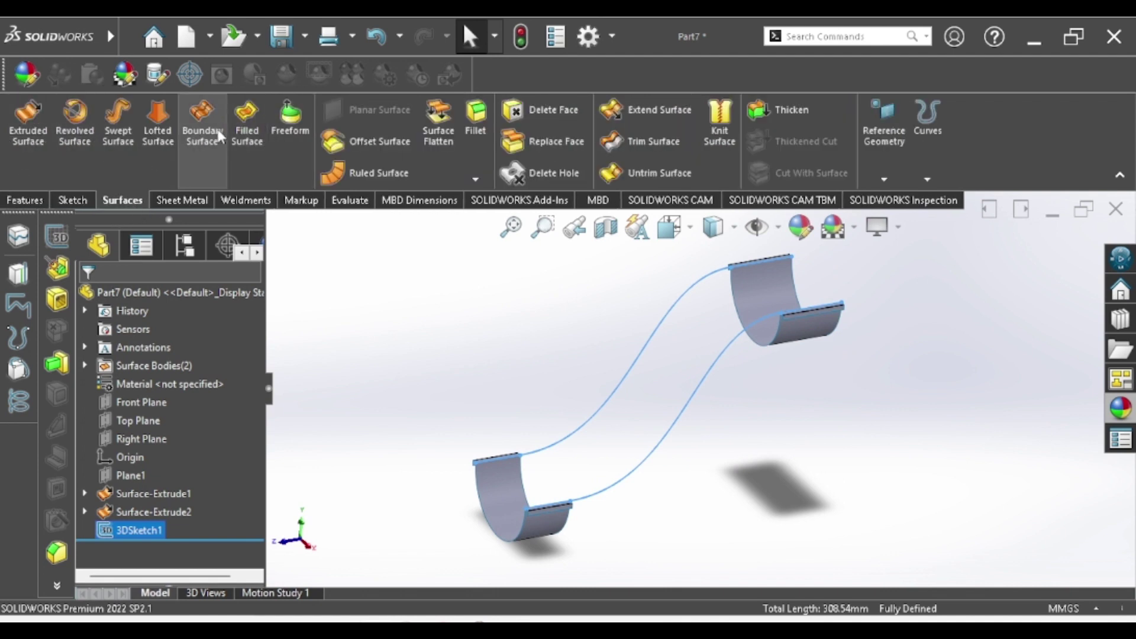
Pick the upper and lower surfaces' curved edges as the Direction 1 profiles
{"action": "left_click", "coordinate": [762, 350]}
{"action": "middle_click_drag", "start_coordinate": [535, 496], "coordinate": [568, 497]}
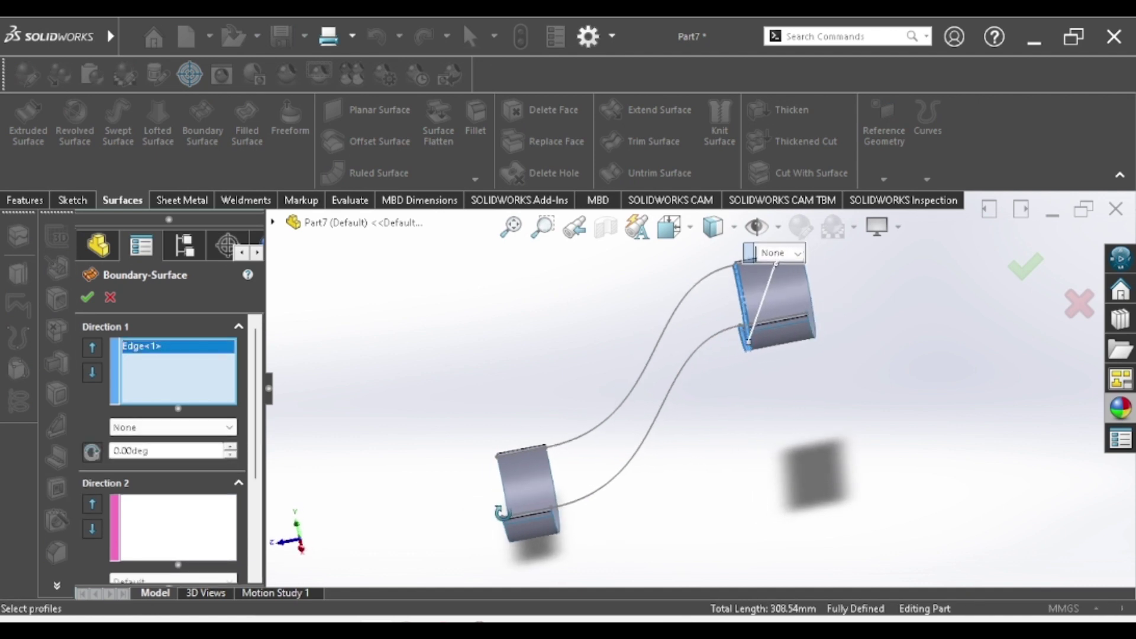
{"action": "scroll", "coordinate": [585, 487], "scroll_direction": "up", "scroll_amount": 3}
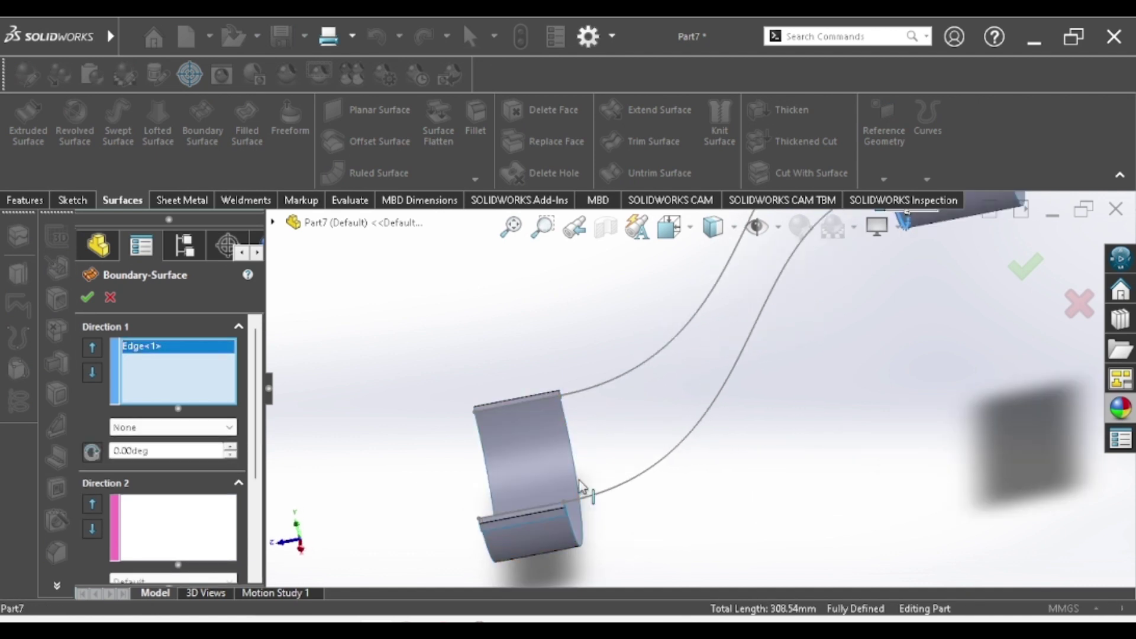
{"action": "left_click", "coordinate": [583, 486]}
{"action": "middle_click_drag", "start_coordinate": [649, 507], "coordinate": [728, 380]}
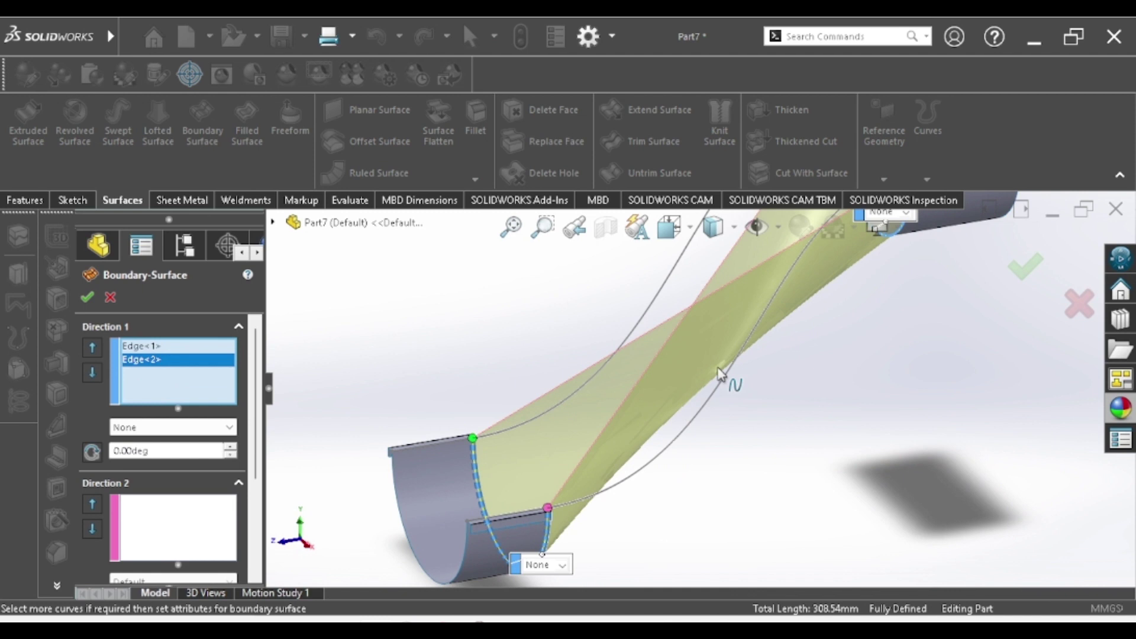
Add both splines as Direction 2 guide curves and review the surface preview
{"action": "left_click", "coordinate": [165, 500]}
{"action": "left_click", "coordinate": [675, 275]}
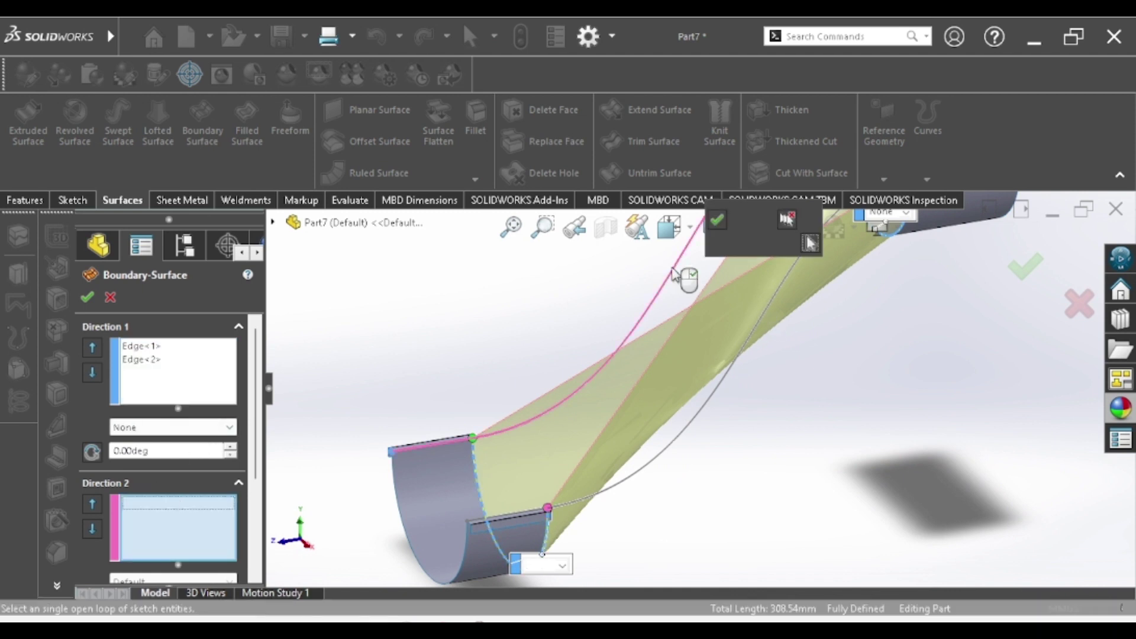
{"action": "right_click", "coordinate": [722, 469]}
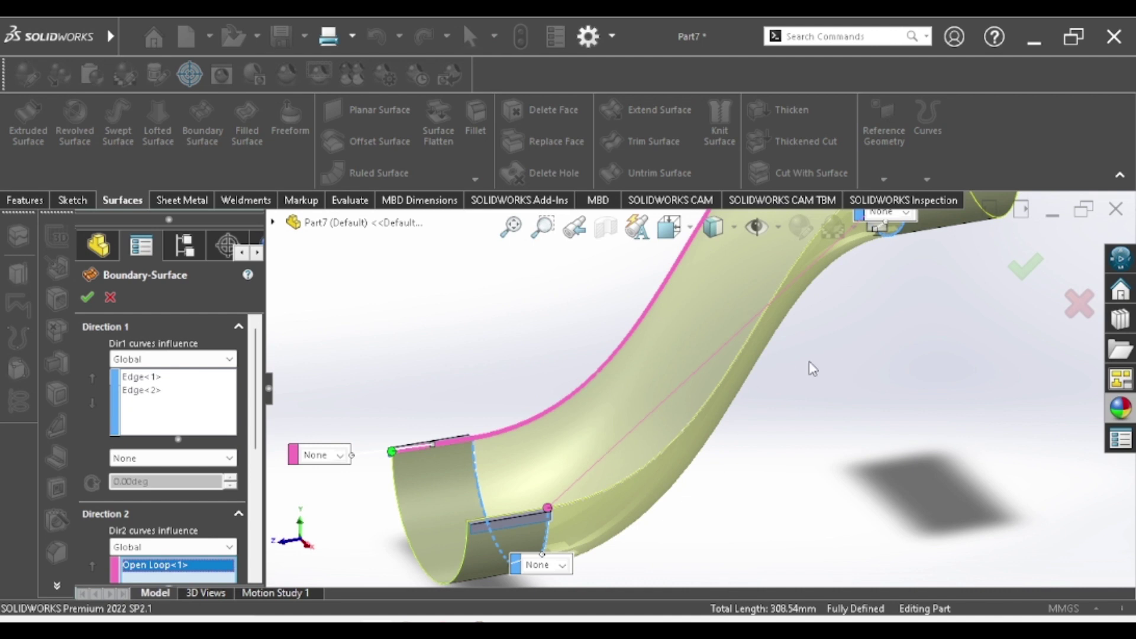
{"action": "mouse_move", "coordinate": [814, 369]}
{"action": "middle_mouse_down"}
{"action": "mouse_move", "coordinate": [849, 342]}
{"action": "mouse_move", "coordinate": [811, 369]}
{"action": "mouse_move", "coordinate": [725, 342]}
{"action": "middle_mouse_up"}
{"action": "scroll", "coordinate": [811, 369], "scroll_direction": "up", "scroll_amount": 5}
{"action": "scroll", "coordinate": [725, 342], "scroll_direction": "down", "scroll_amount": 2}
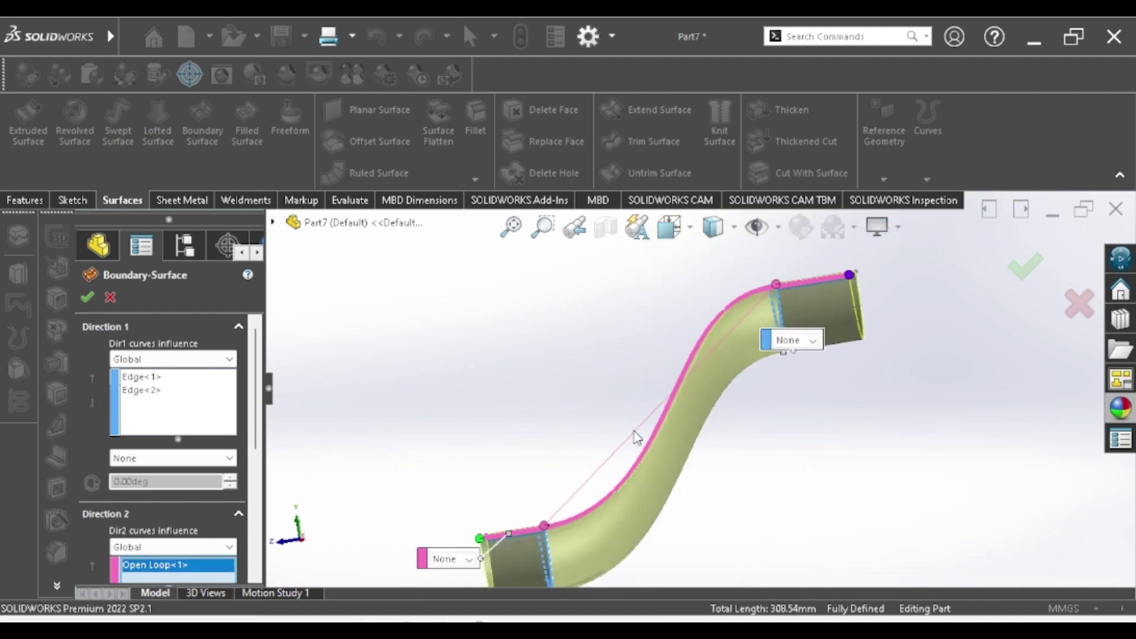
{"action": "mouse_move", "coordinate": [635, 438]}
{"action": "middle_mouse_down"}
{"action": "mouse_move", "coordinate": [627, 468]}
{"action": "mouse_move", "coordinate": [644, 499]}
{"action": "mouse_move", "coordinate": [656, 496]}
{"action": "middle_mouse_up"}
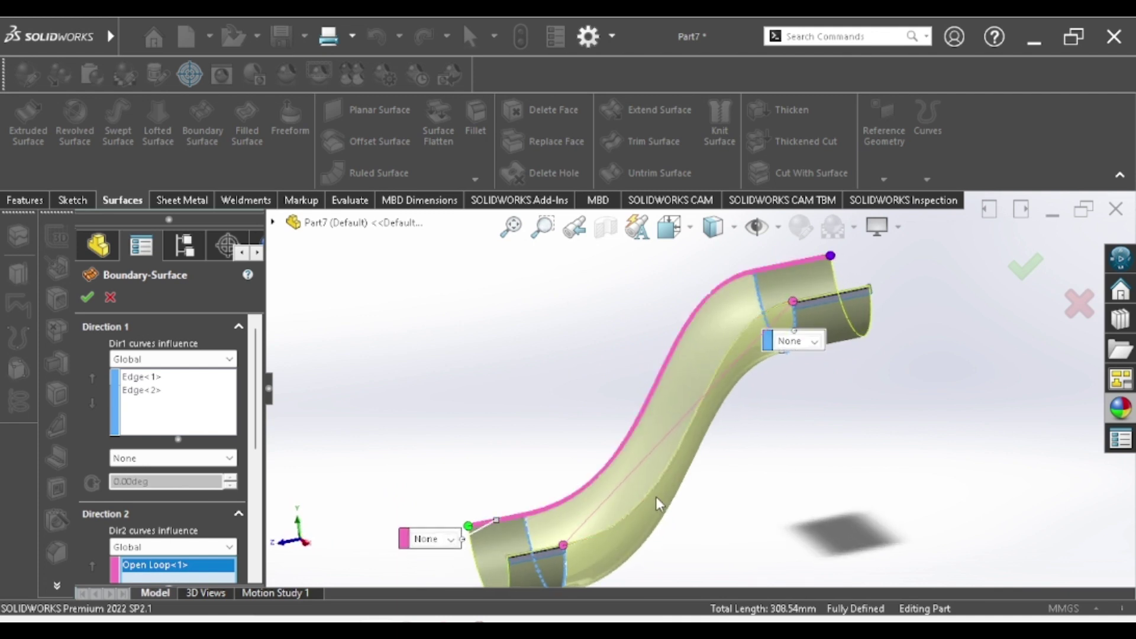
{"action": "left_click", "coordinate": [650, 496]}
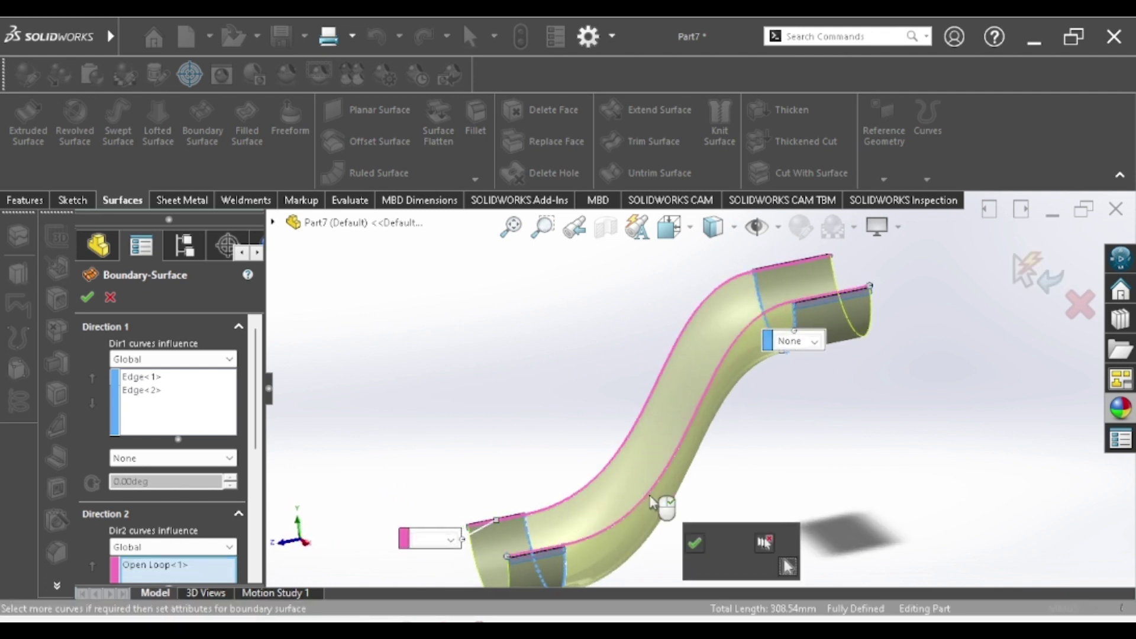
{"action": "left_click", "coordinate": [694, 540]}
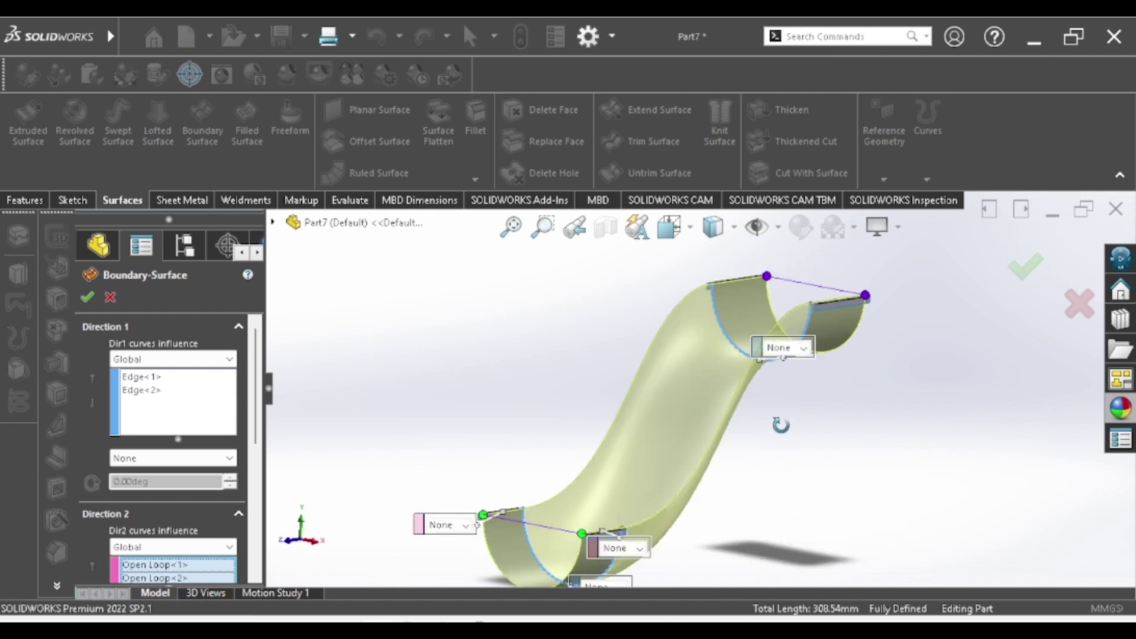
{"action": "middle_click_drag", "start_coordinate": [771, 490], "coordinate": [686, 507]}
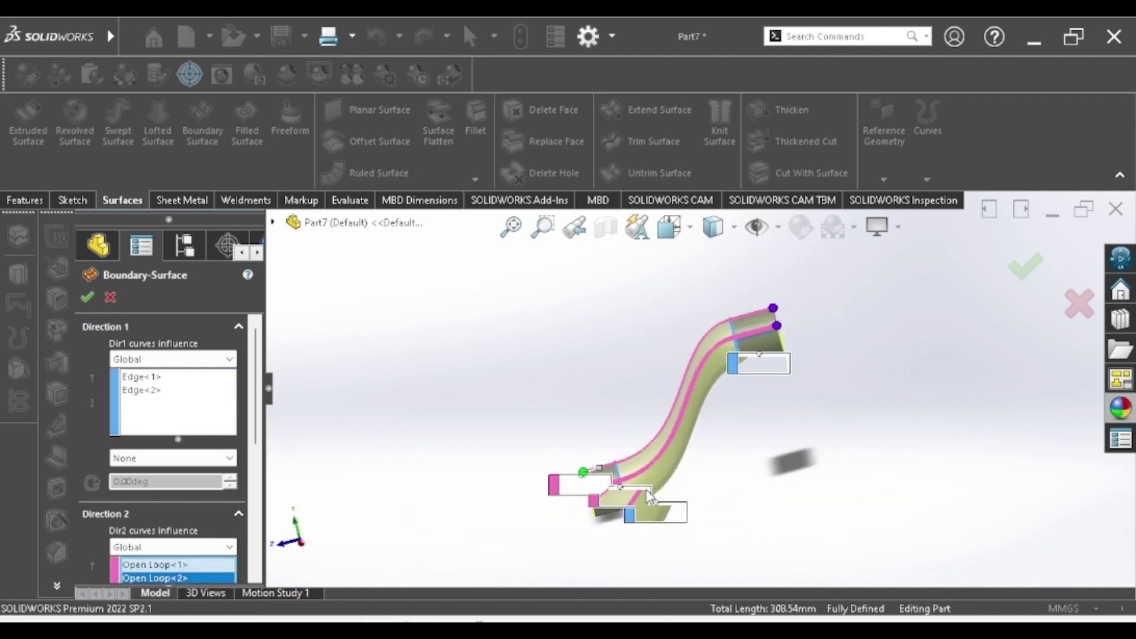
{"action": "left_click", "coordinate": [256, 469]}
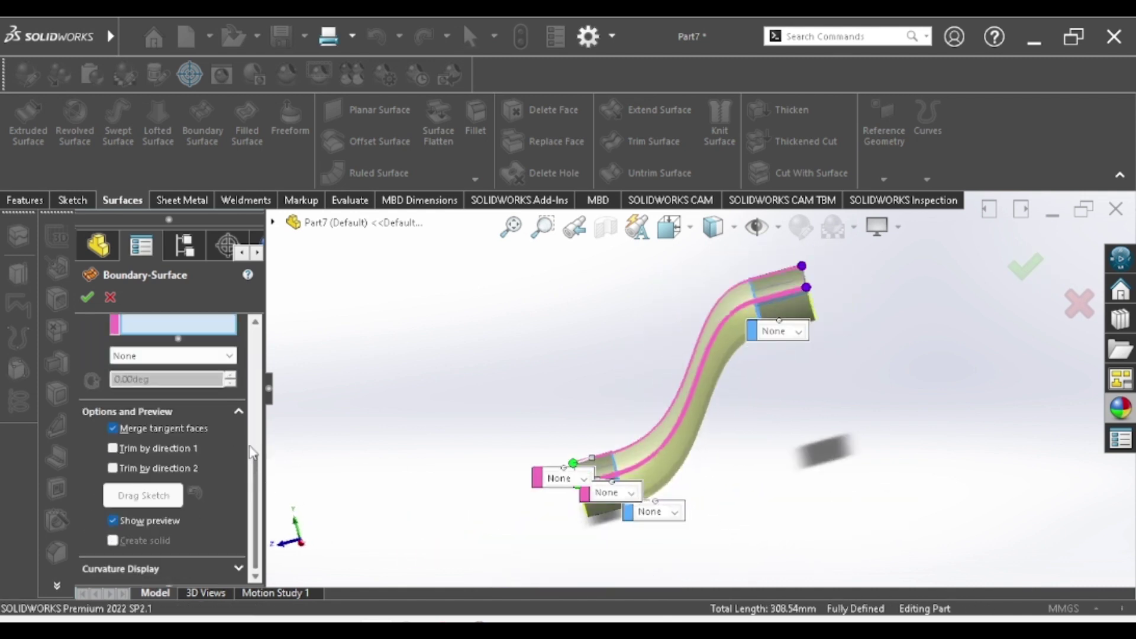
Accept the boundary surface, then knit both extruded surfaces and Boundary-Surface1 into one body
{"action": "key", "text": "Return"}
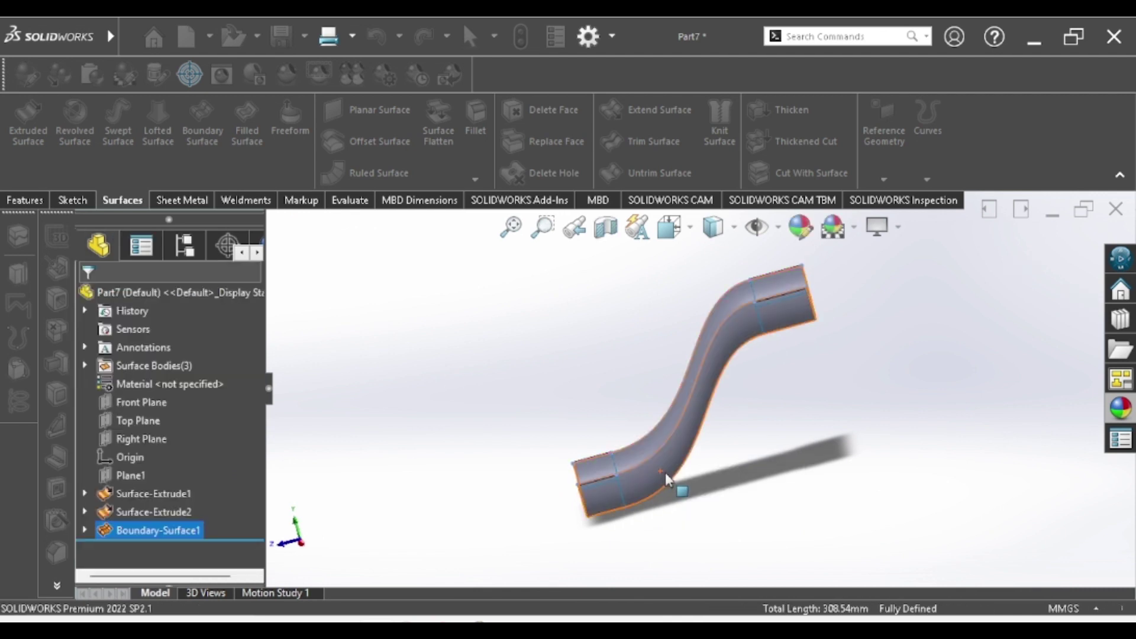
{"action": "middle_click_drag", "start_coordinate": [665, 473], "coordinate": [750, 351]}
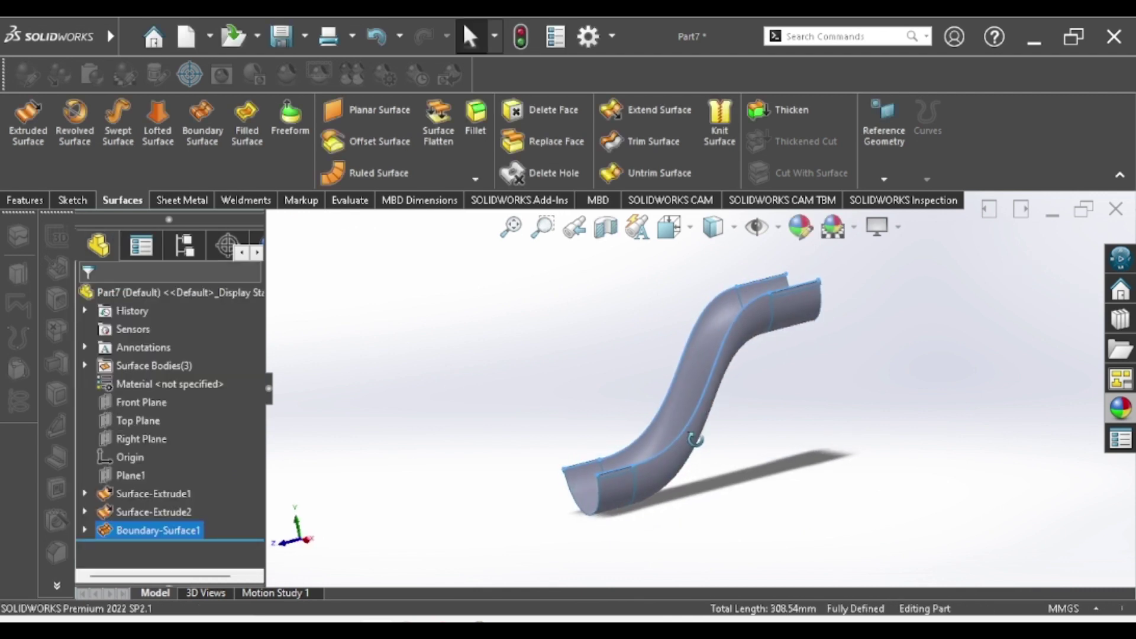
{"action": "left_click", "coordinate": [731, 135]}
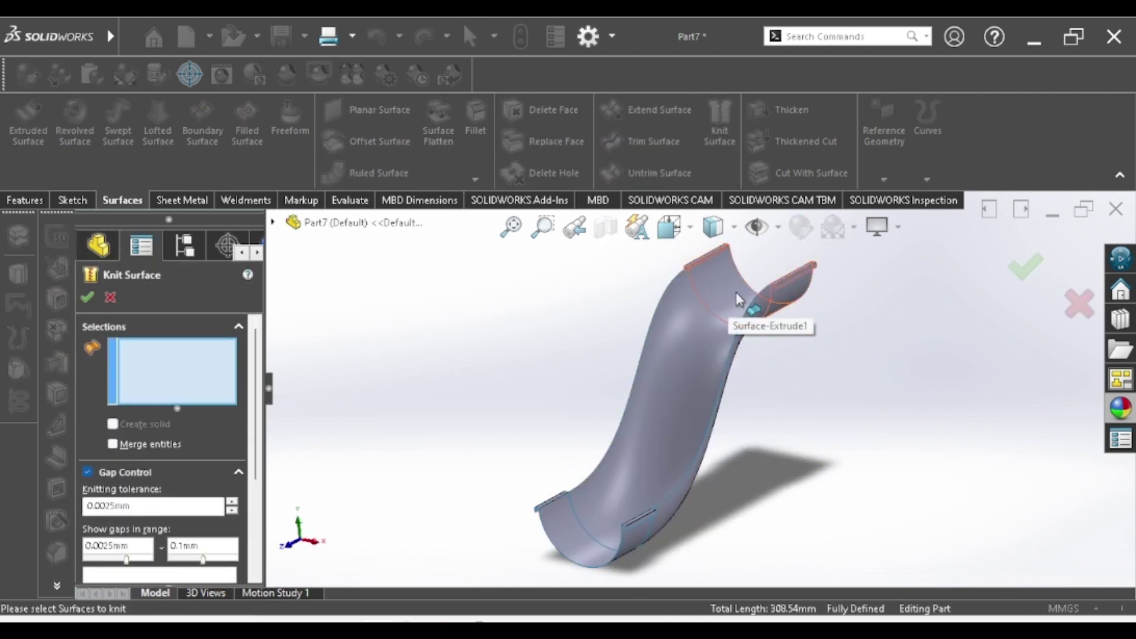
{"action": "left_click", "coordinate": [783, 278]}
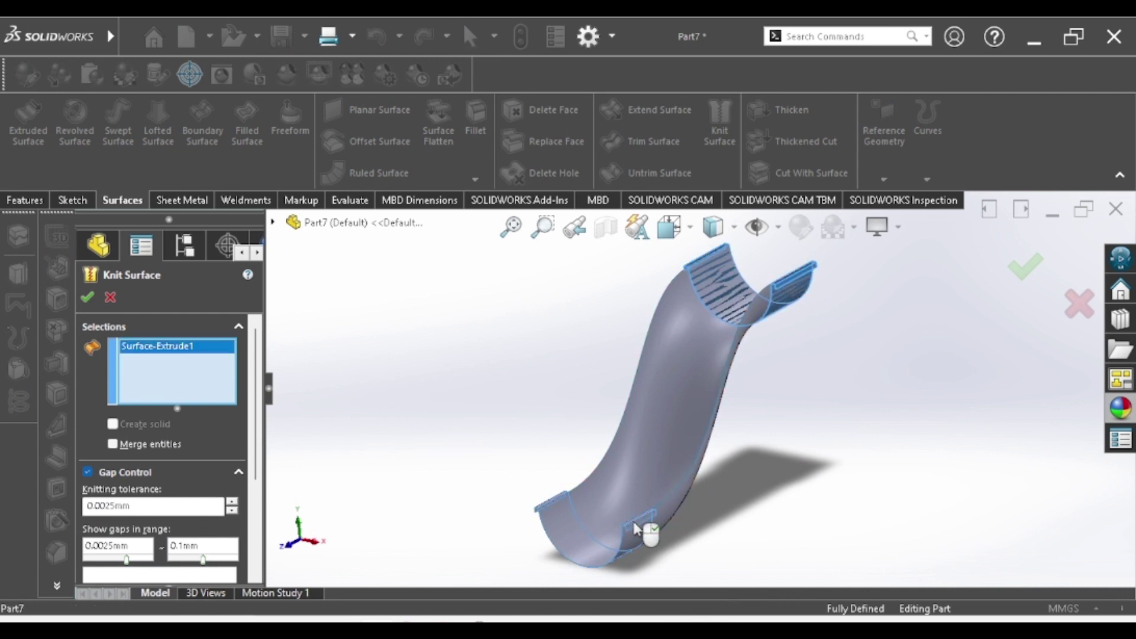
{"action": "left_click", "coordinate": [650, 514]}
{"action": "left_click", "coordinate": [700, 467]}
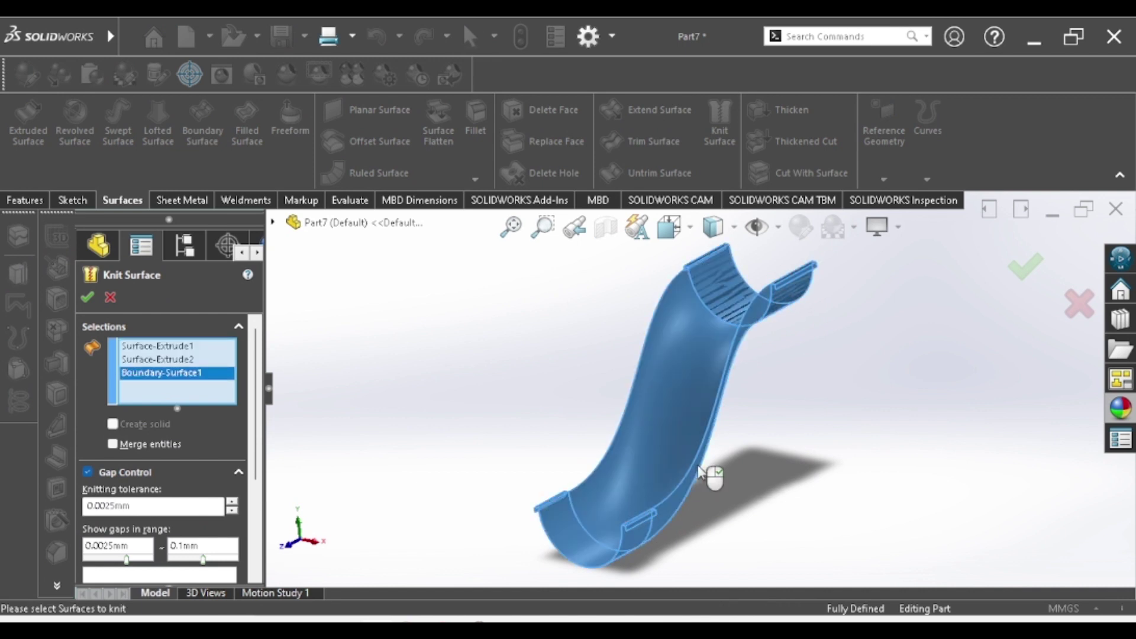
{"action": "left_click", "coordinate": [88, 298]}
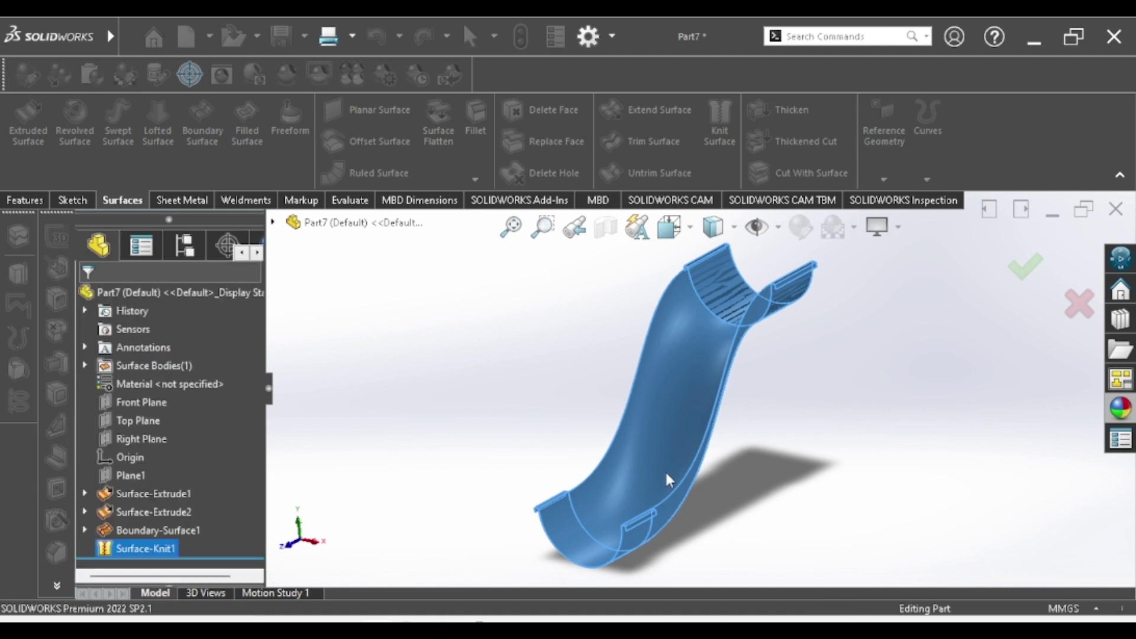
{"action": "middle_click_drag", "start_coordinate": [718, 416], "coordinate": [648, 463]}
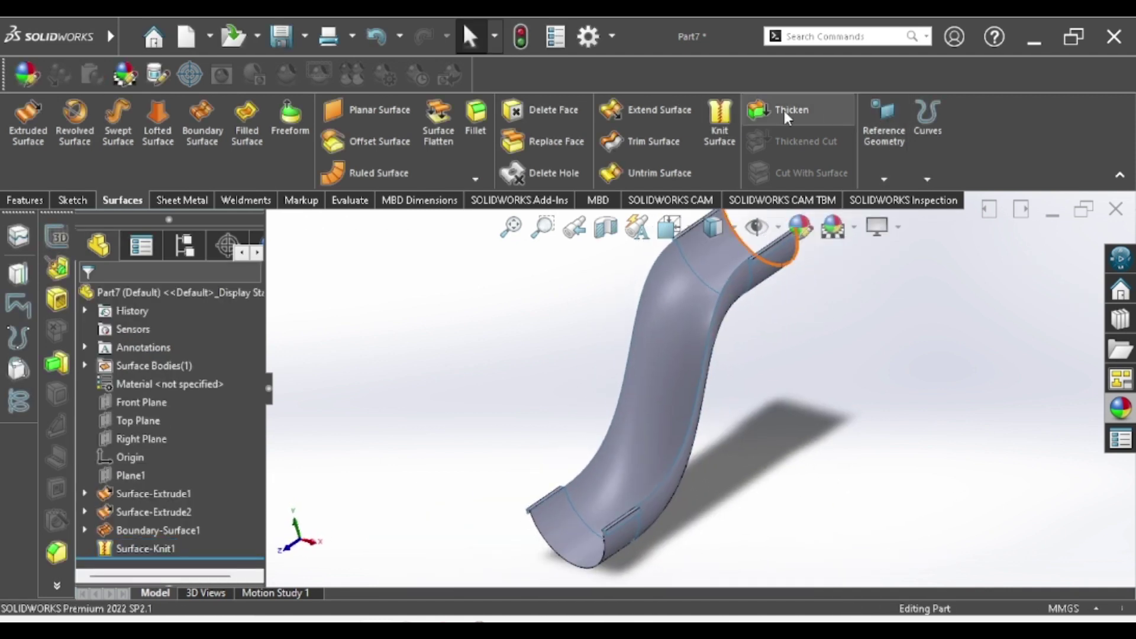
{"action": "left_click", "coordinate": [783, 109]}
{"action": "left_click", "coordinate": [679, 426]}
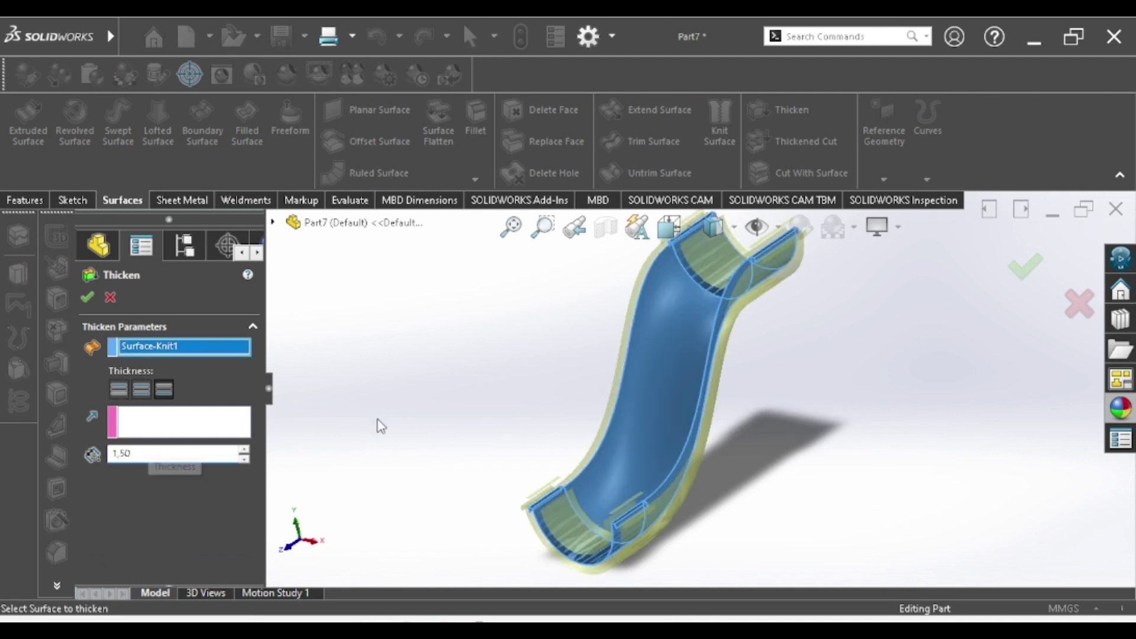
{"action": "key", "text": "Return"}
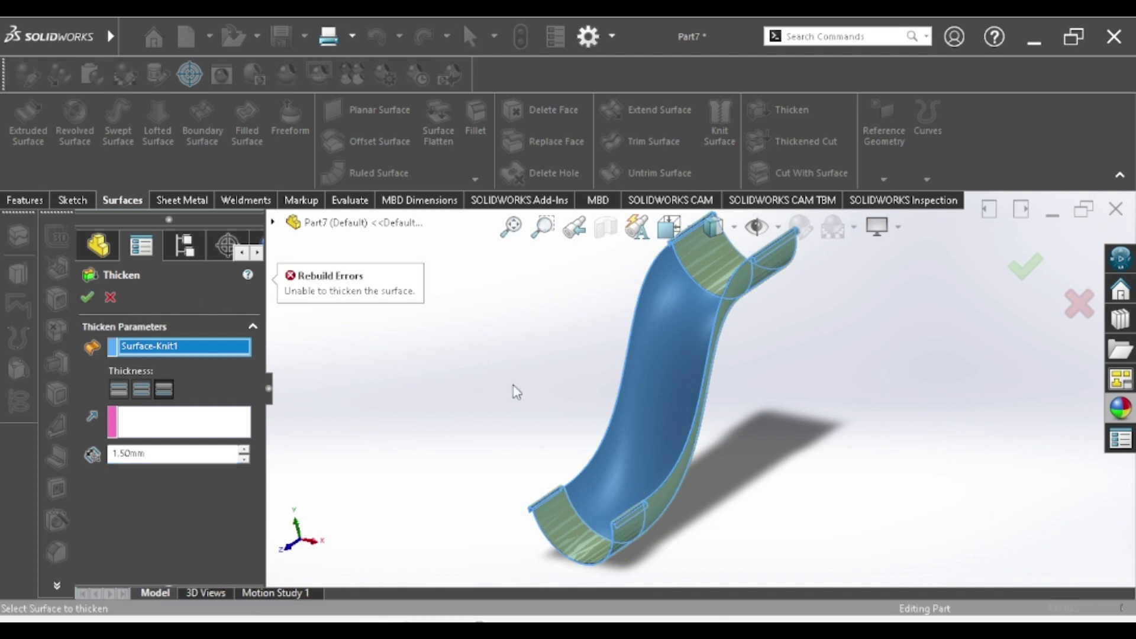
{"action": "left_click", "coordinate": [120, 389]}
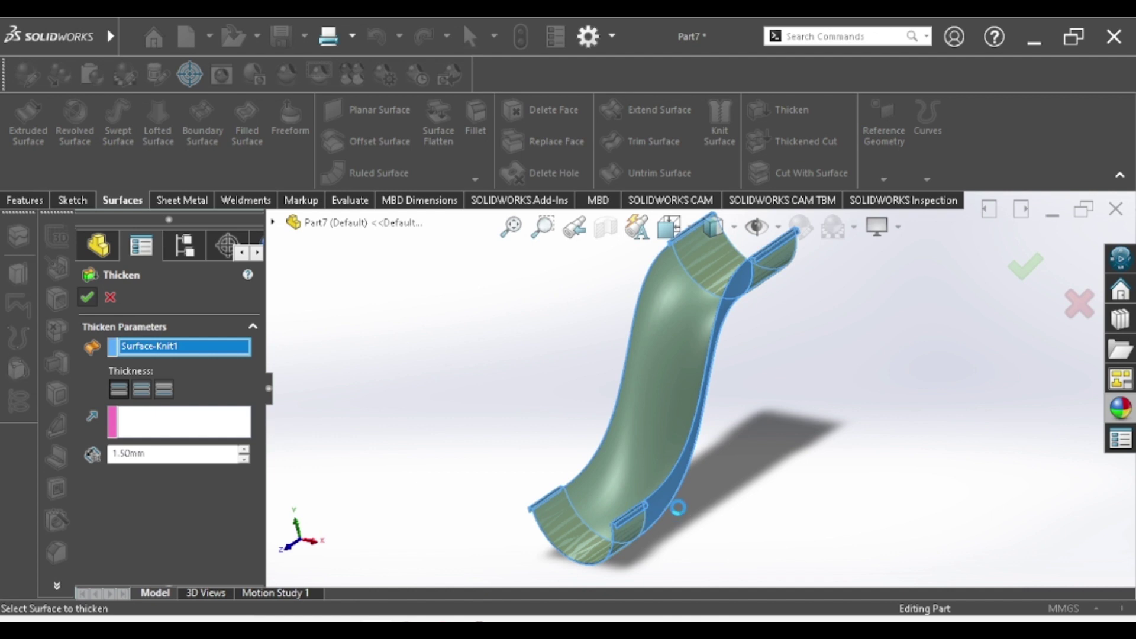
{"action": "left_click", "coordinate": [141, 392]}
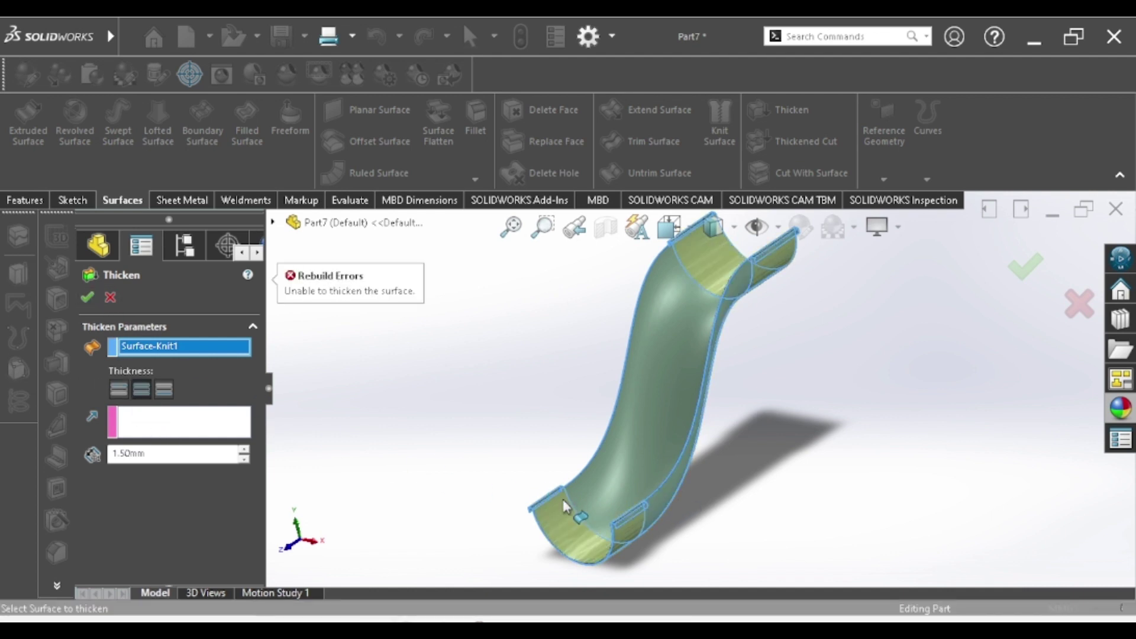
{"action": "key", "text": "Escape"}
{"action": "mouse_move", "coordinate": [578, 456]}
{"action": "middle_mouse_down"}
{"action": "mouse_move", "coordinate": [676, 379]}
{"action": "mouse_move", "coordinate": [729, 317]}
{"action": "middle_mouse_up"}
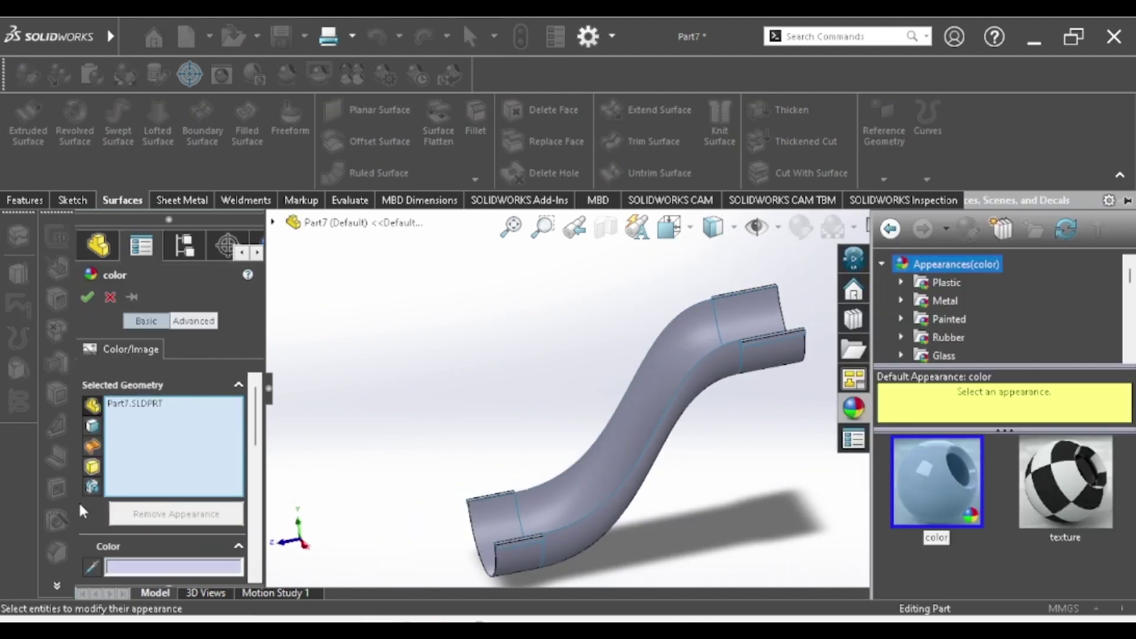
Apply the red colour swatch to the whole slide and inspect the result
{"action": "scroll", "coordinate": [260, 450], "scroll_direction": "down", "scroll_amount": 5}
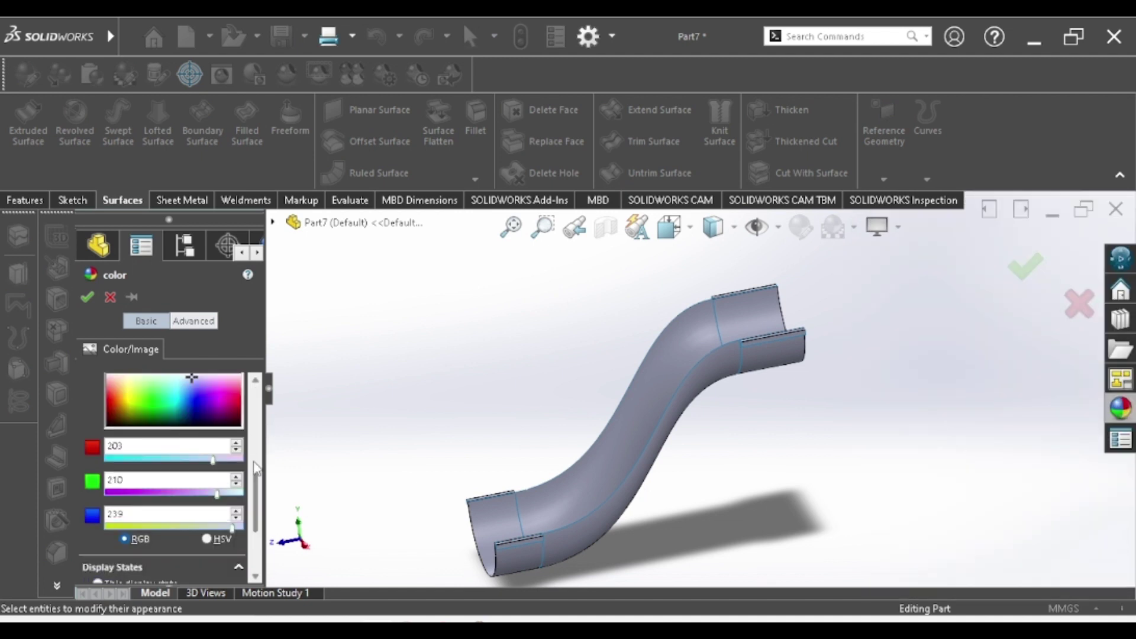
{"action": "scroll", "coordinate": [261, 457], "scroll_direction": "up", "scroll_amount": 3}
{"action": "left_click", "coordinate": [130, 492]}
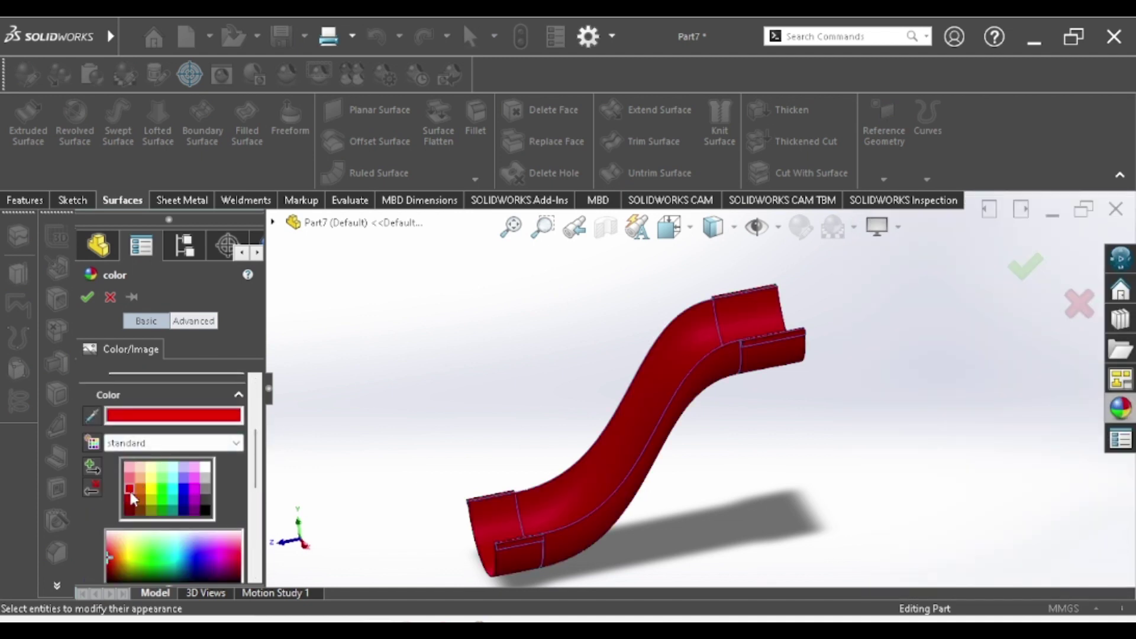
{"action": "left_click", "coordinate": [88, 296]}
{"action": "middle_click_drag", "start_coordinate": [588, 456], "coordinate": [658, 444]}
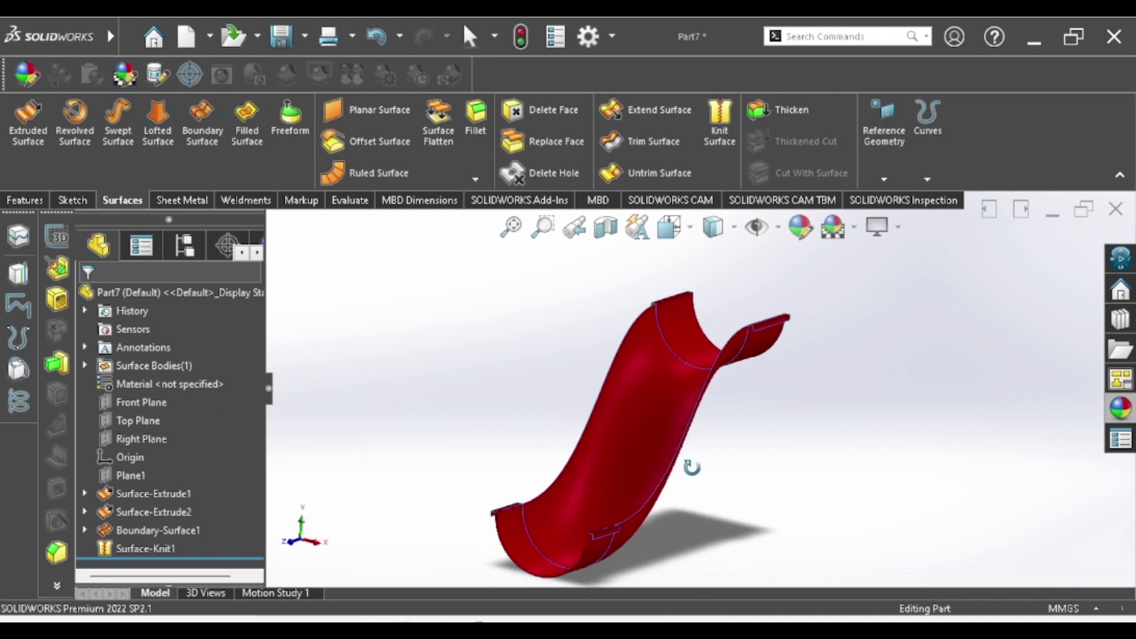
{"action": "scroll", "coordinate": [655, 435], "scroll_direction": "down", "scroll_amount": 3}
{"action": "middle_click_drag", "start_coordinate": [621, 495], "coordinate": [630, 457]}
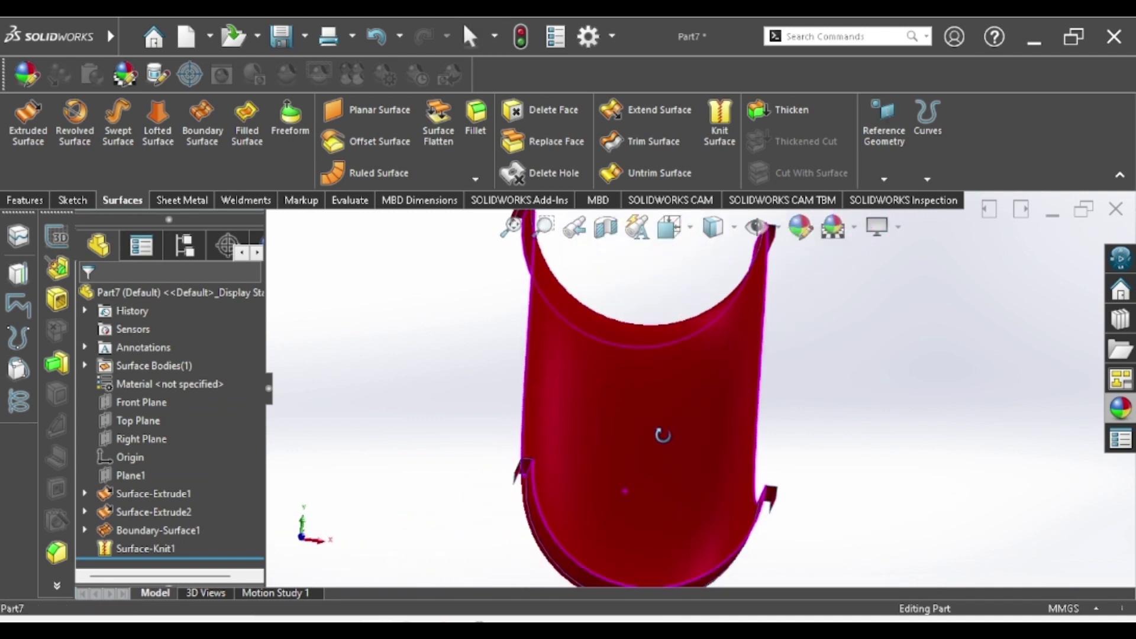
{"action": "scroll", "coordinate": [645, 459], "scroll_direction": "up", "scroll_amount": 5}
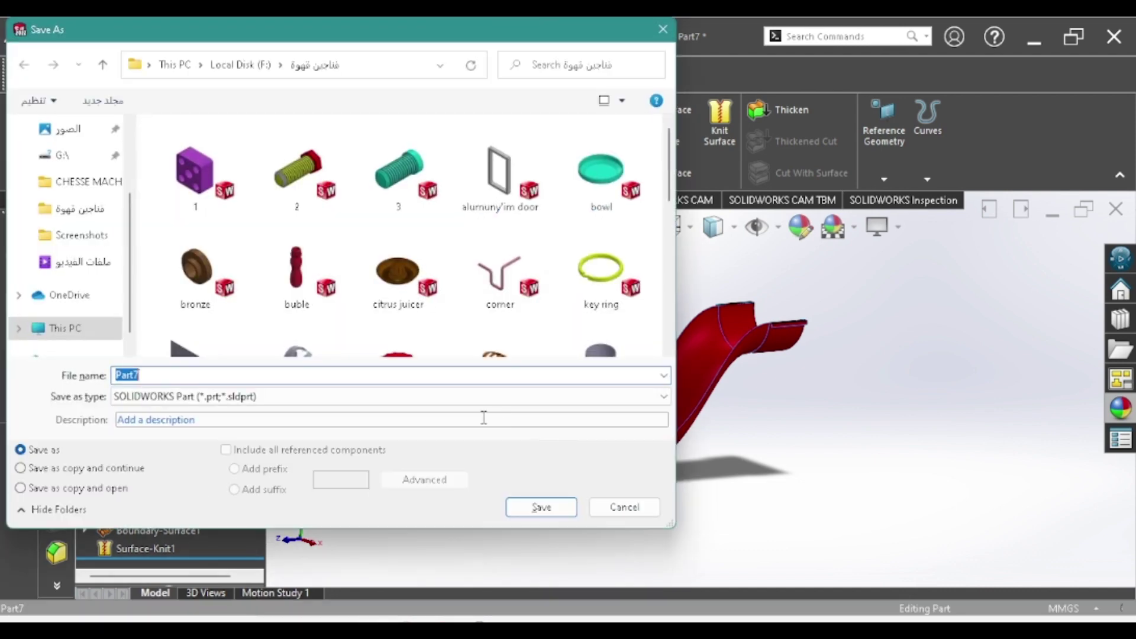
Enter 'Red slide' as the file name and save the part
{"action": "type", "text": "sli"}
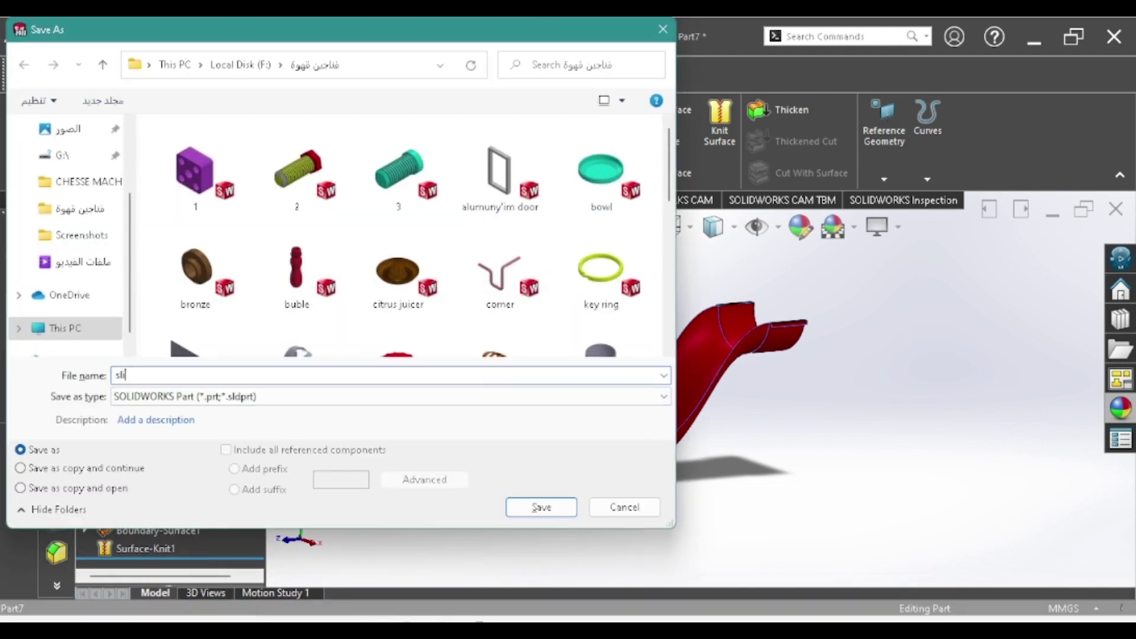
{"action": "type", "text": "re"}
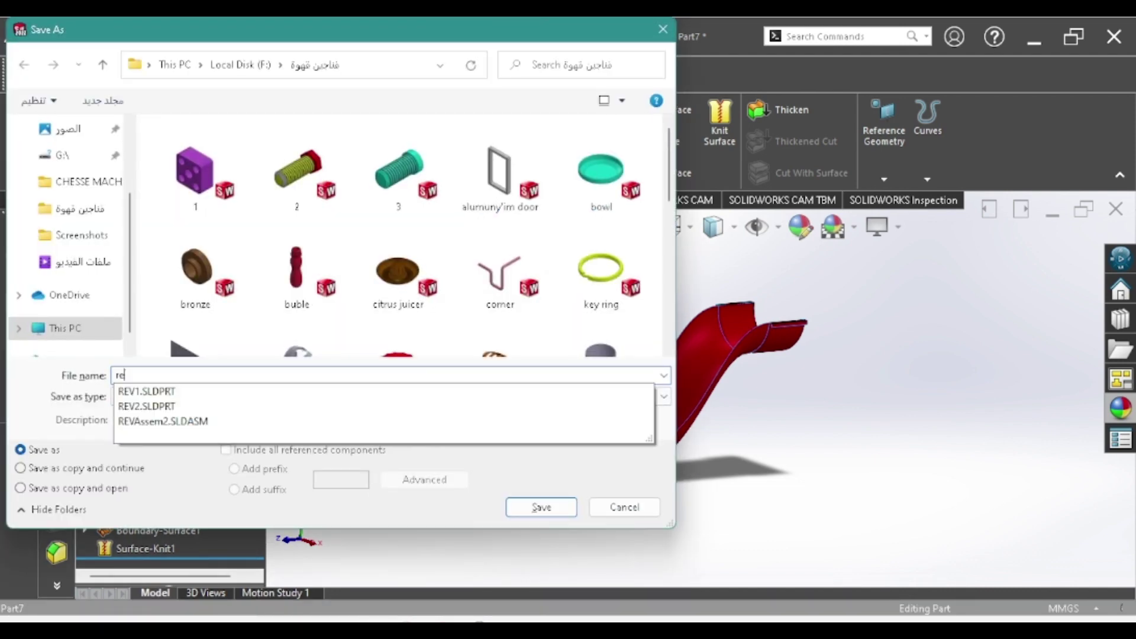
{"action": "type", "text": "Red slide"}
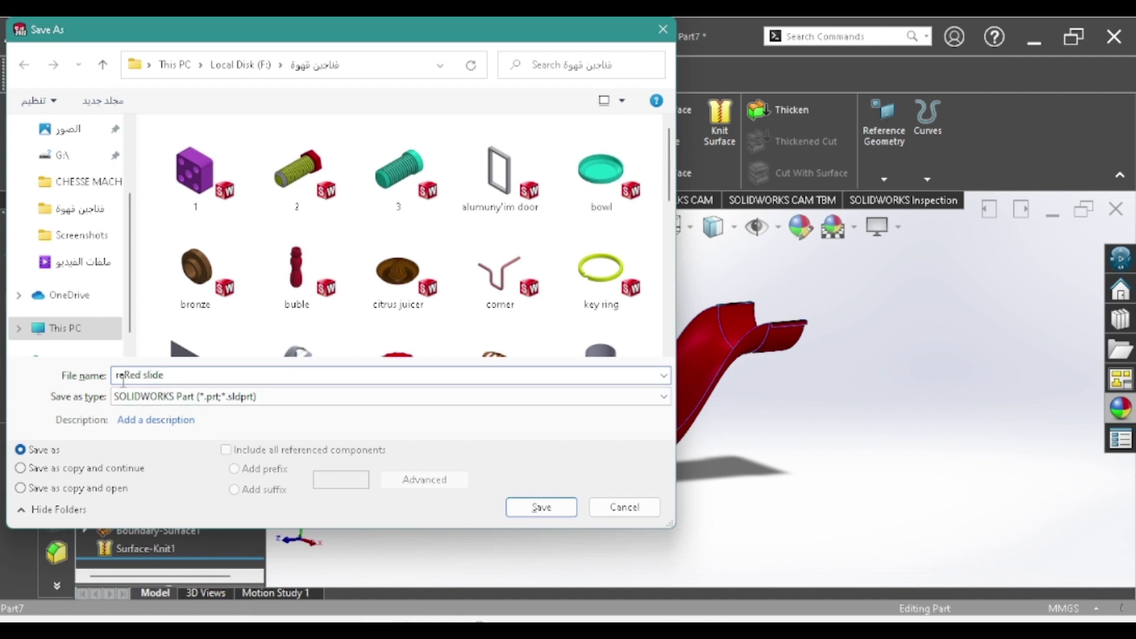
{"action": "left_click", "coordinate": [517, 509]}
{"action": "mouse_move", "coordinate": [757, 378]}
{"action": "middle_mouse_down"}
{"action": "mouse_move", "coordinate": [727, 406]}
{"action": "mouse_move", "coordinate": [746, 385]}
{"action": "mouse_move", "coordinate": [711, 393]}
{"action": "mouse_move", "coordinate": [680, 322]}
{"action": "mouse_move", "coordinate": [584, 393]}
{"action": "mouse_move", "coordinate": [470, 423]}
{"action": "mouse_move", "coordinate": [609, 432]}
{"action": "mouse_move", "coordinate": [756, 468]}
{"action": "middle_mouse_up"}
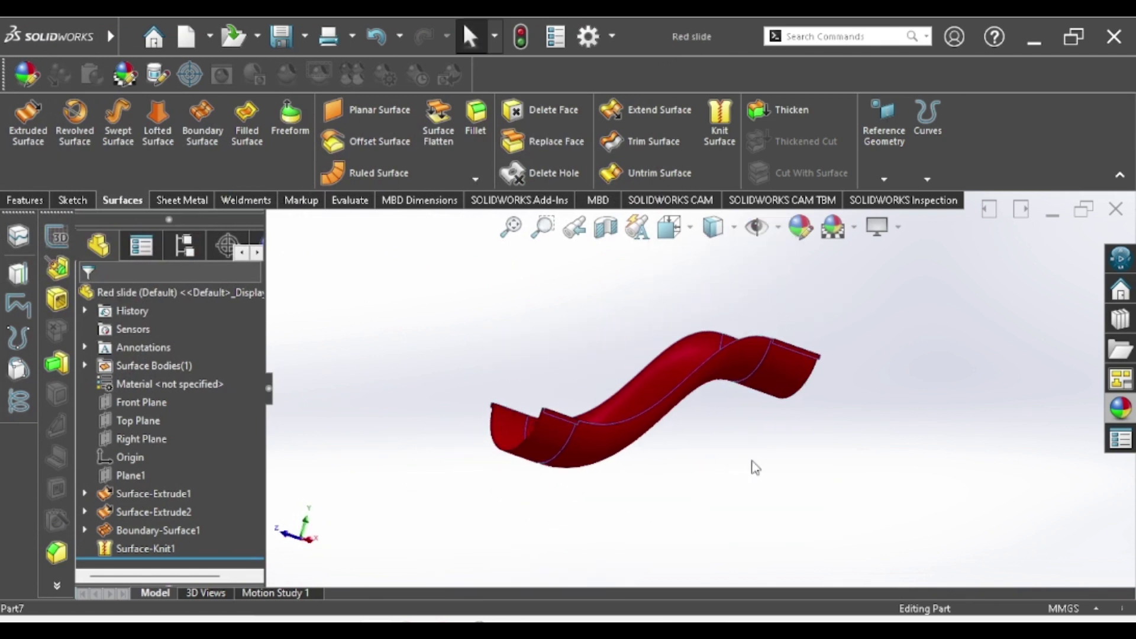
Create a new part and start a sketch on the Right Plane
{"action": "key", "text": "ctrl+n"}
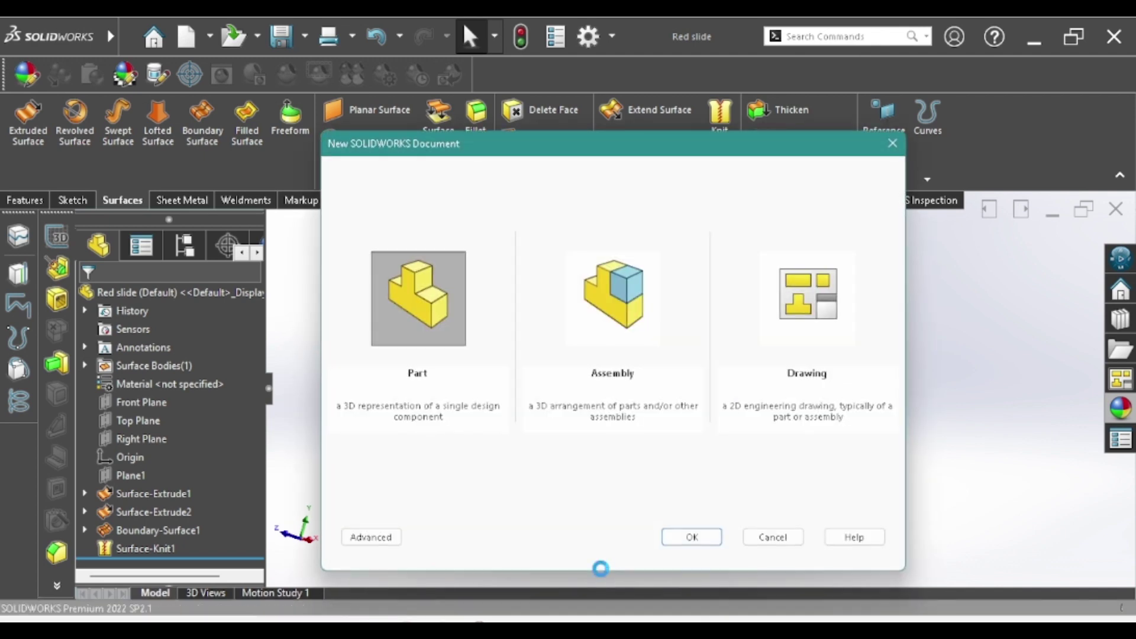
{"action": "key", "text": "Return"}
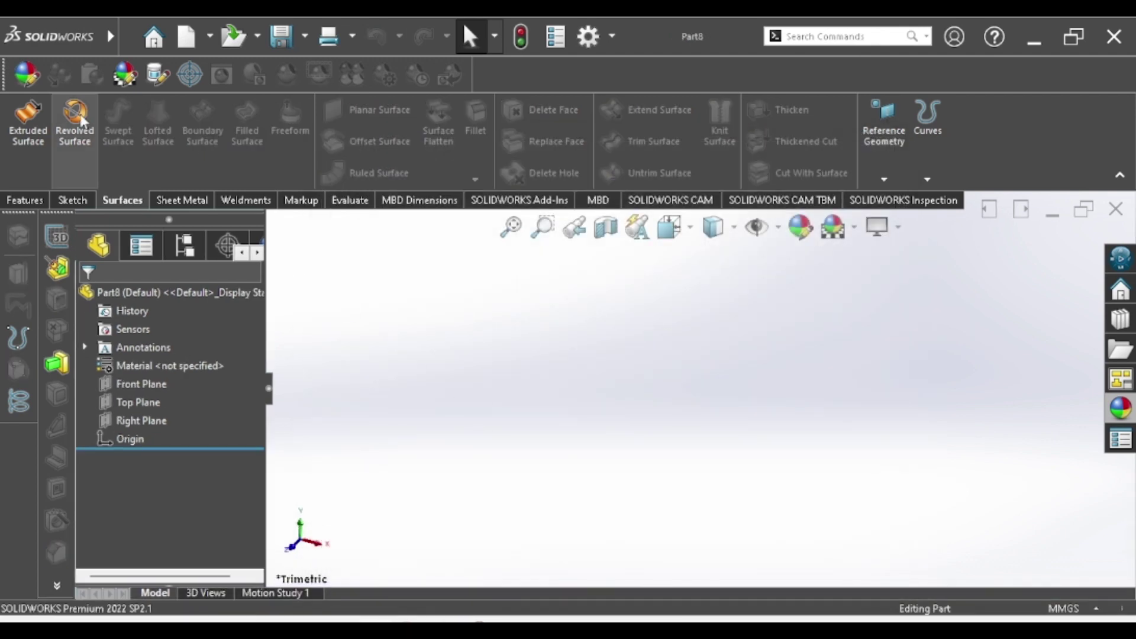
{"action": "left_click", "coordinate": [72, 200]}
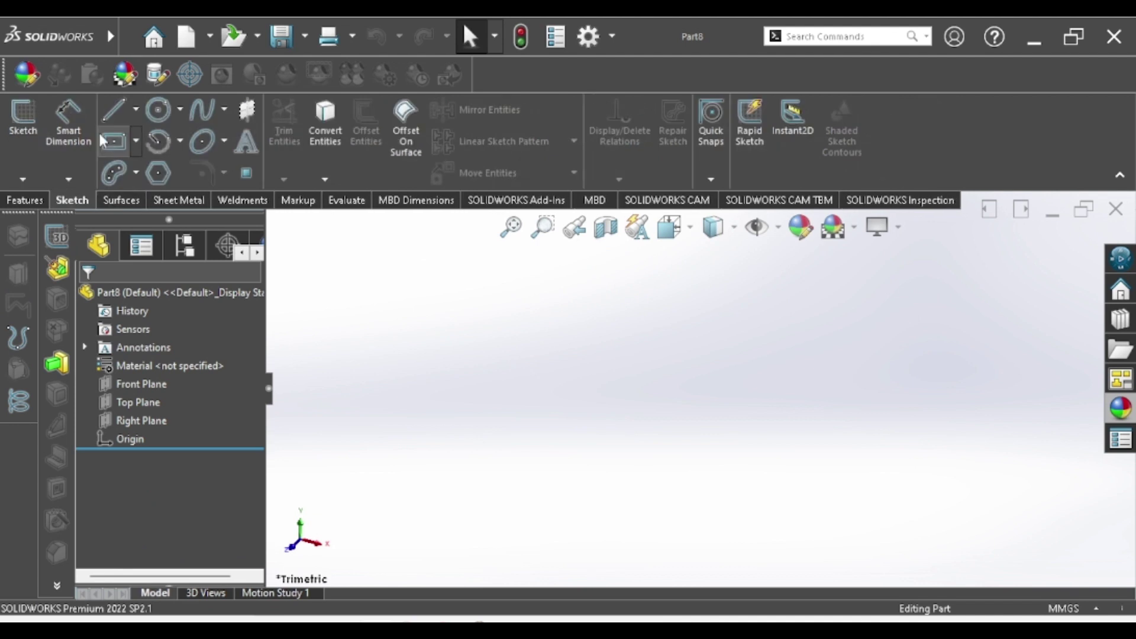
{"action": "left_click", "coordinate": [131, 386]}
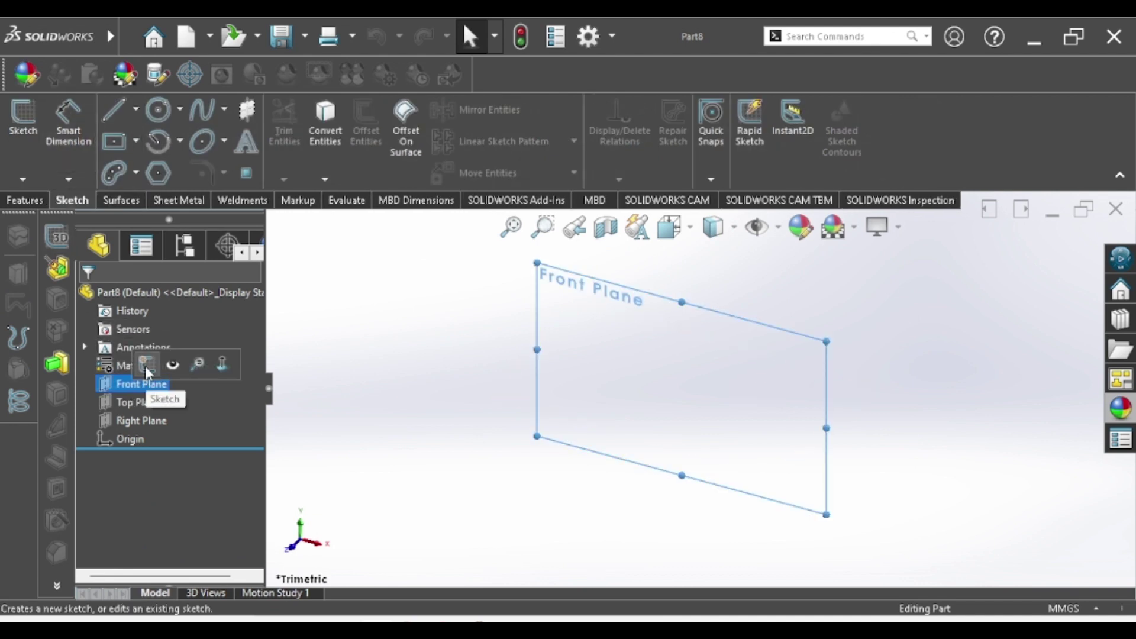
{"action": "left_click", "coordinate": [145, 366]}
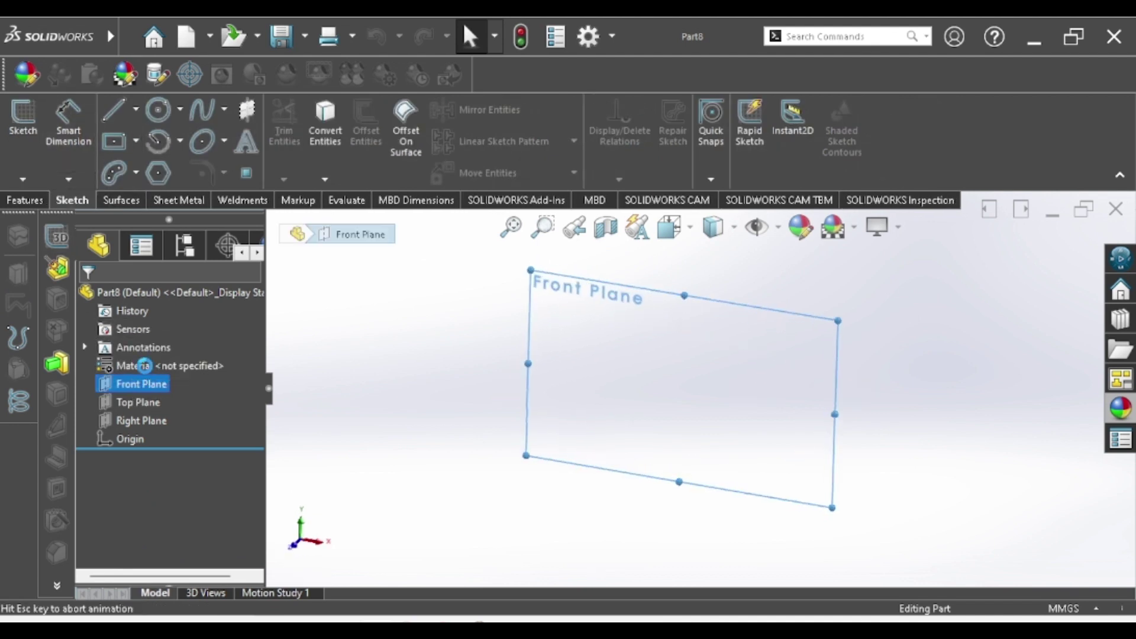
{"action": "left_click", "coordinate": [114, 109]}
{"action": "key", "text": "Escape"}
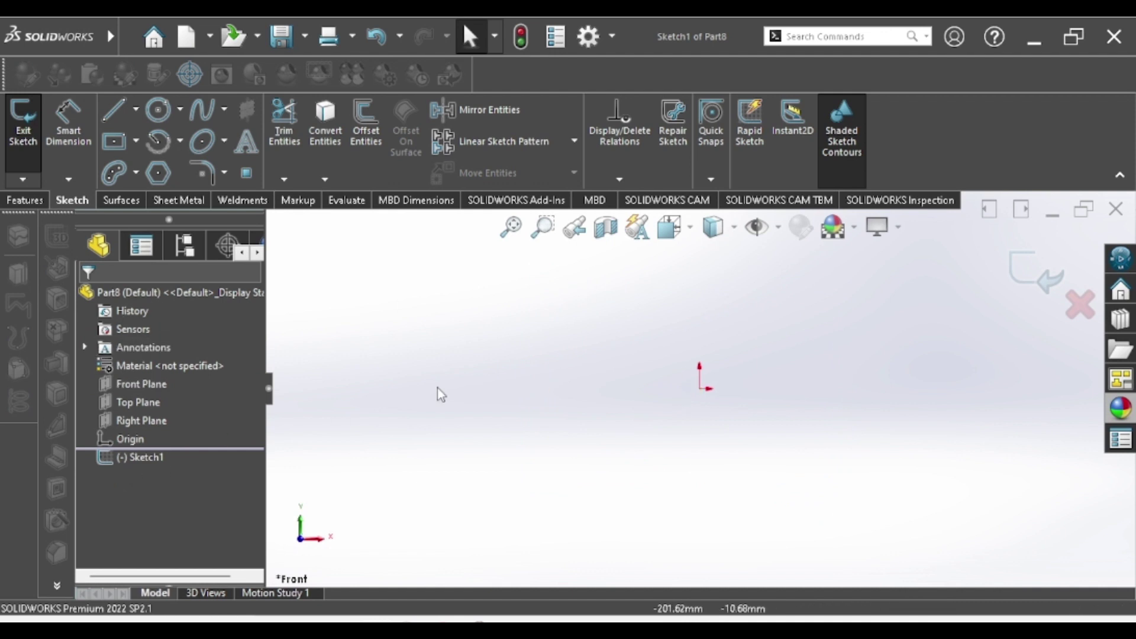
{"action": "left_click", "coordinate": [100, 424]}
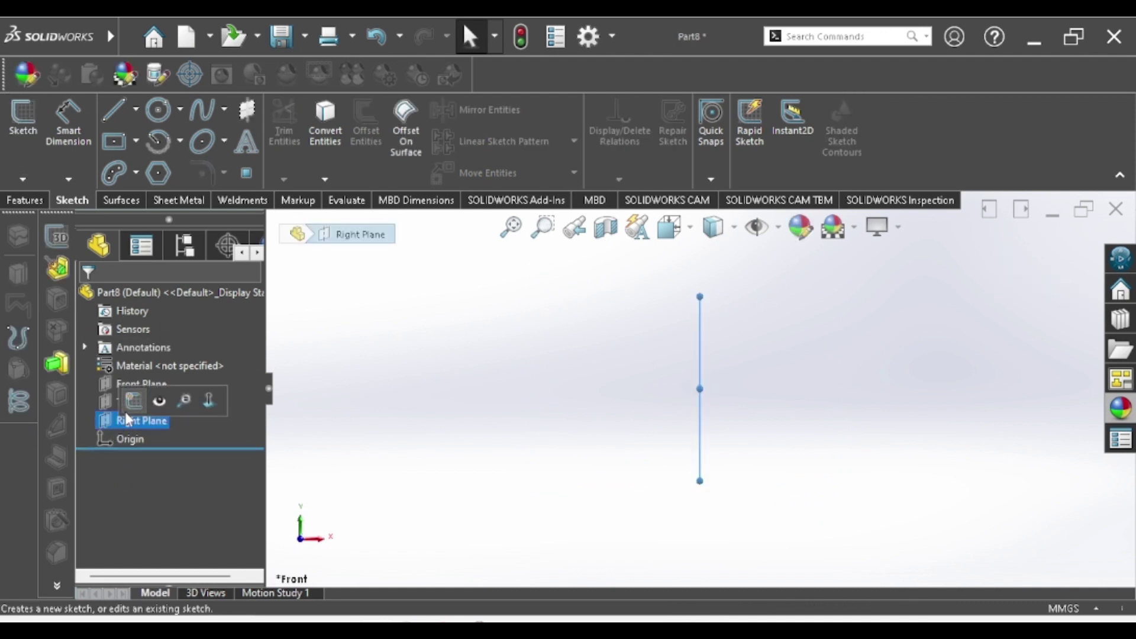
{"action": "left_click", "coordinate": [153, 398]}
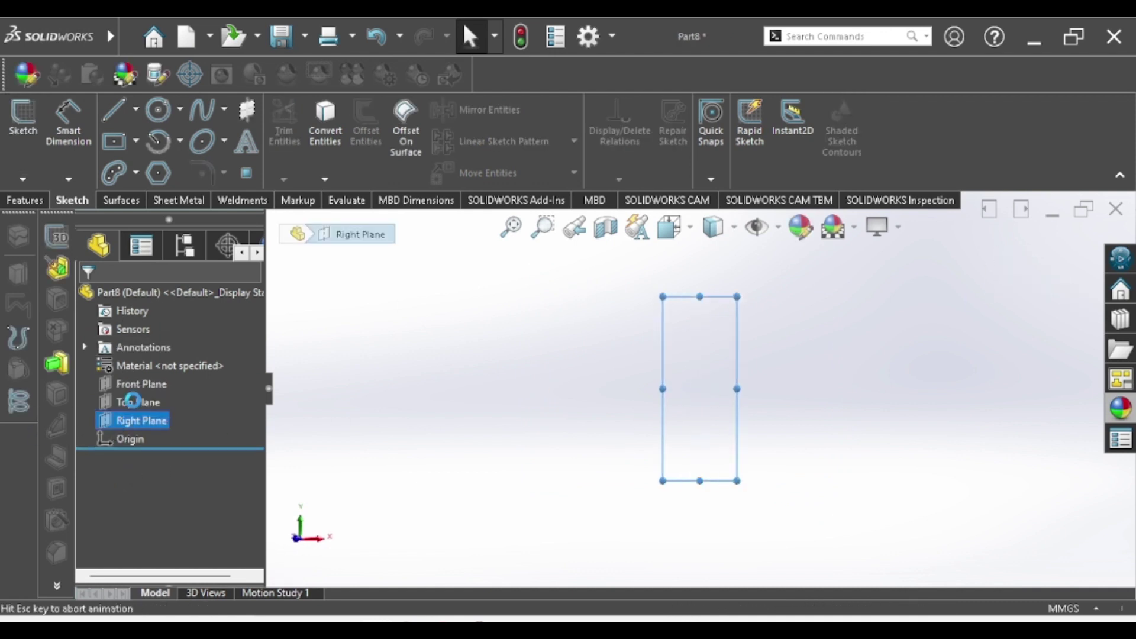
Draw a circle above the origin and dimension its diameter to 5 mm
{"action": "left_click", "coordinate": [165, 118]}
{"action": "left_click", "coordinate": [700, 313]}
{"action": "left_click", "coordinate": [718, 342]}
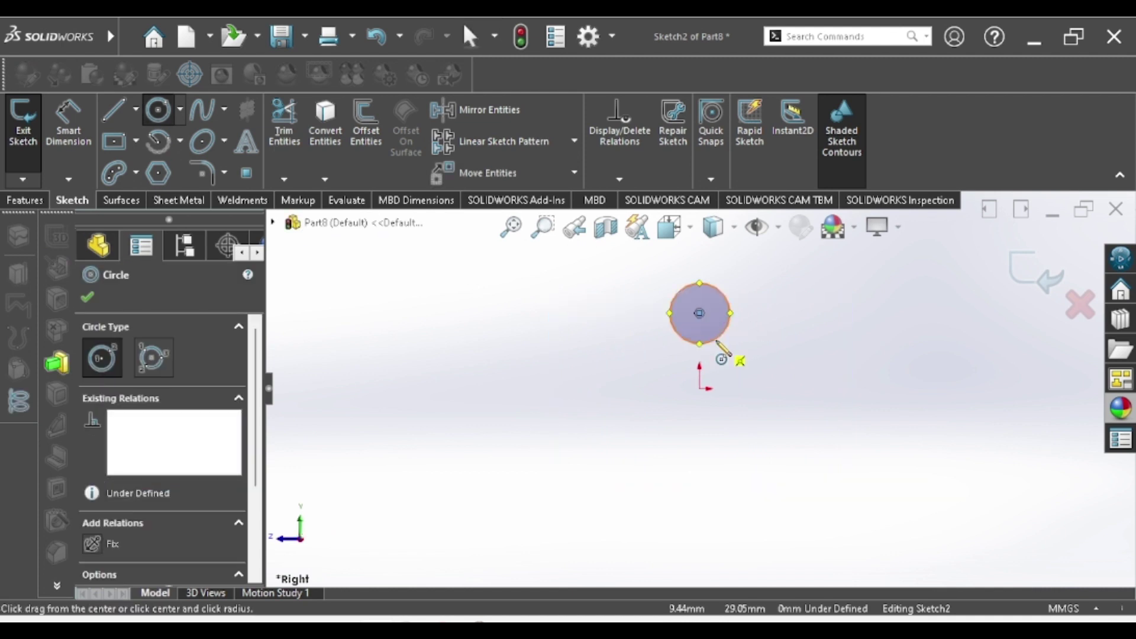
{"action": "key", "text": "d"}
{"action": "left_click", "coordinate": [677, 325]}
{"action": "left_click", "coordinate": [598, 348]}
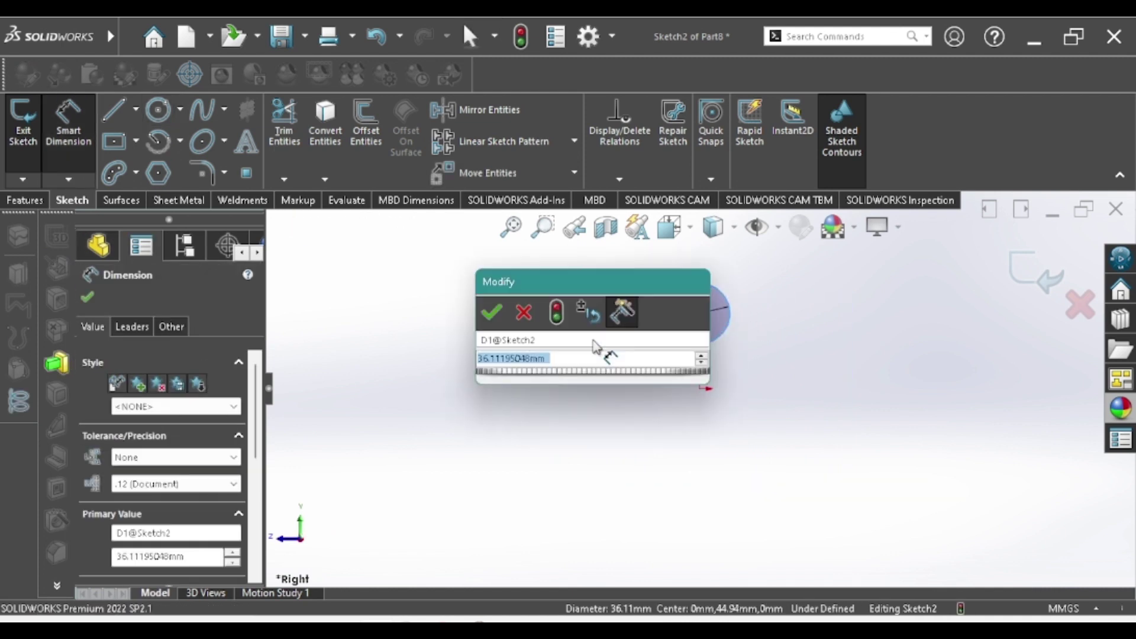
{"action": "type", "text": "5"}
{"action": "key", "text": "Return"}
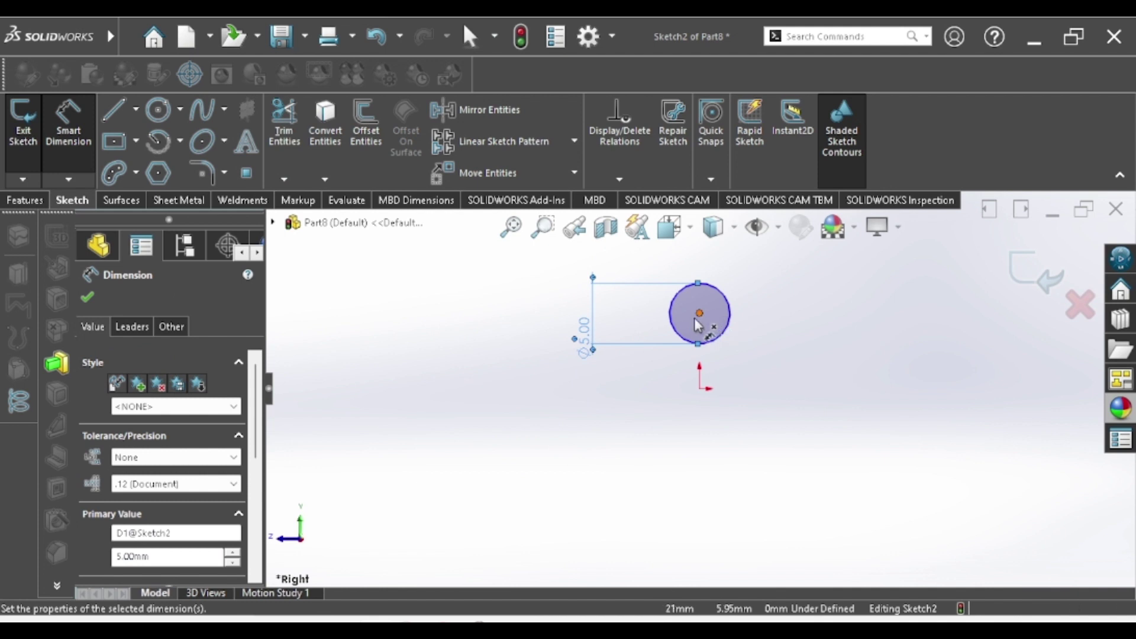
Dimension the circle's centre 197.5 mm from the origin
{"action": "left_click", "coordinate": [699, 313]}
{"action": "left_click", "coordinate": [700, 389]}
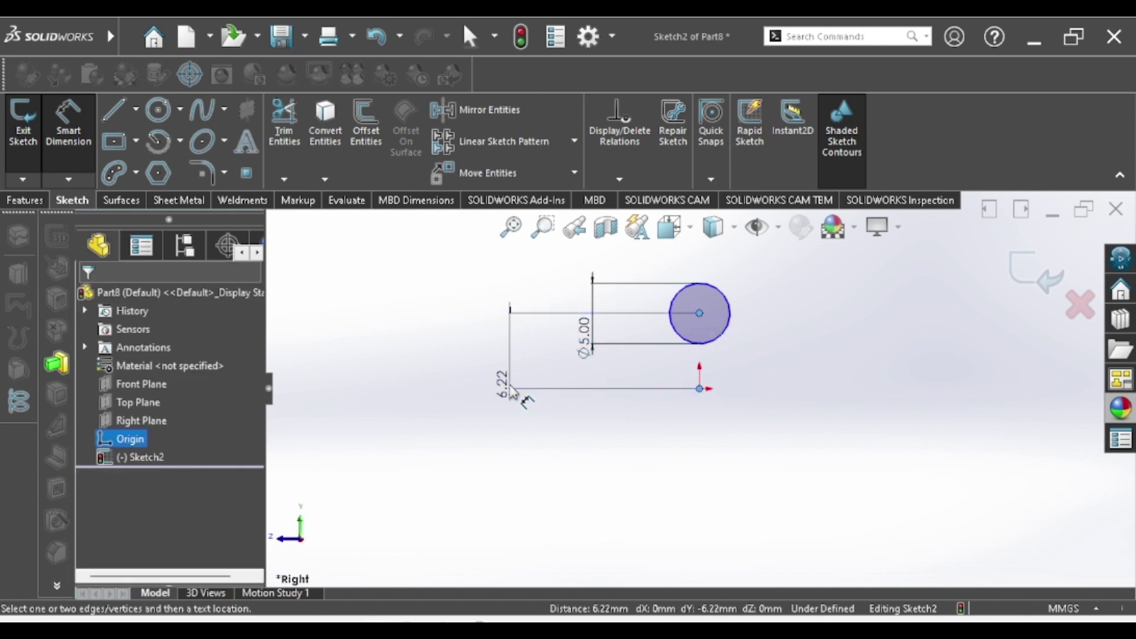
{"action": "left_click", "coordinate": [512, 391]}
{"action": "type", "text": "197,5"}
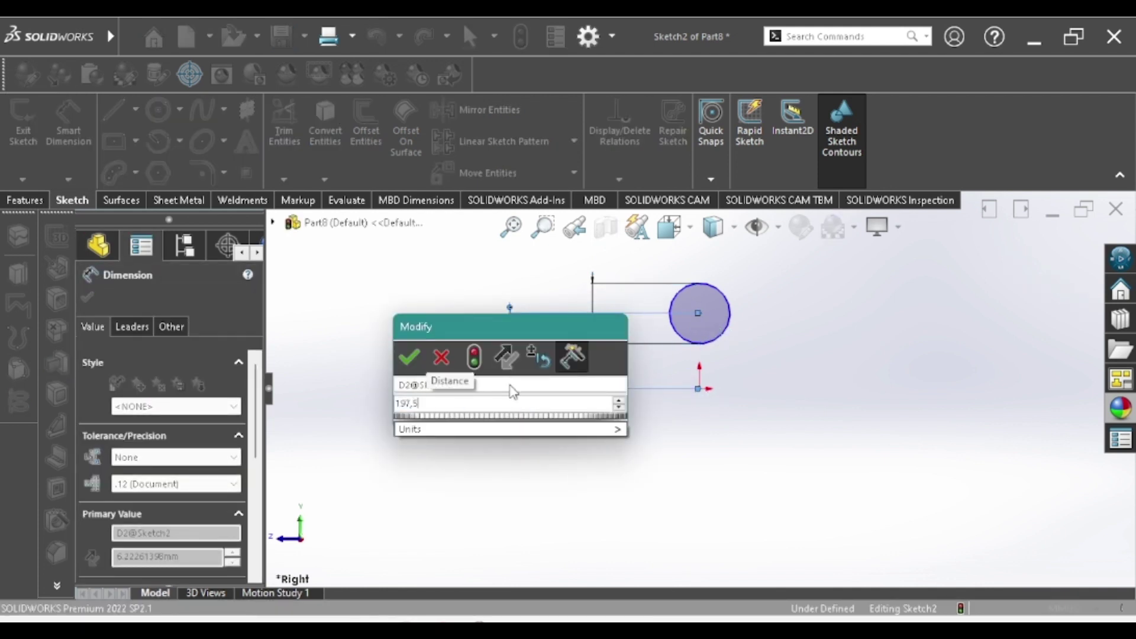
{"action": "key", "text": "Return"}
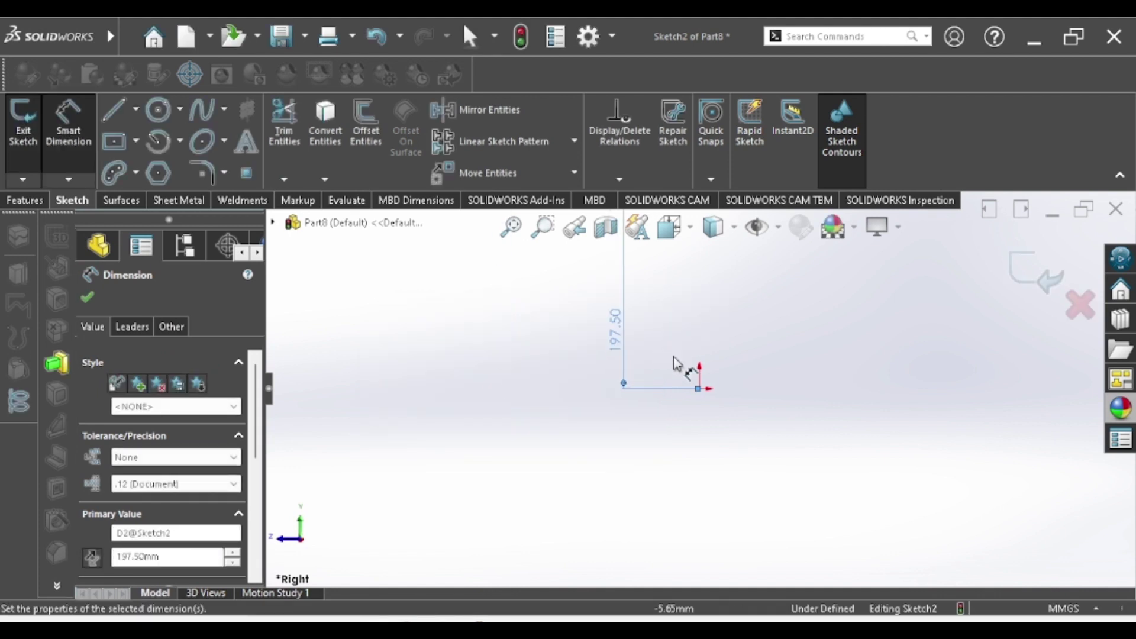
{"action": "scroll", "coordinate": [718, 338], "scroll_direction": "up", "scroll_amount": 5}
{"action": "scroll", "coordinate": [751, 296], "scroll_direction": "down", "scroll_amount": 5}
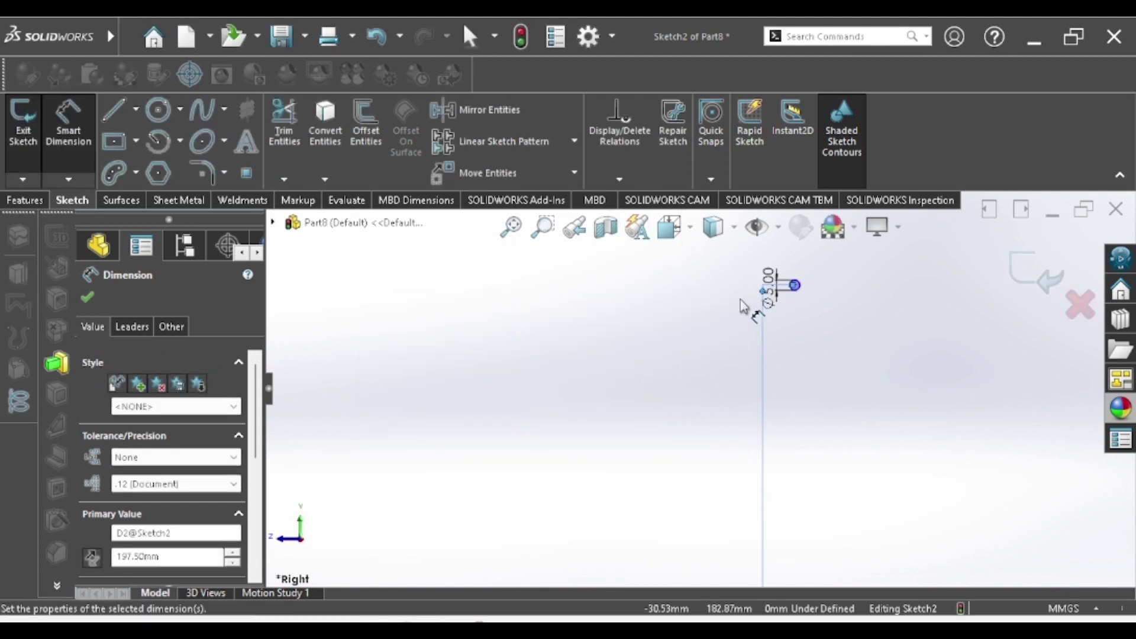
{"action": "left_click", "coordinate": [888, 305]}
{"action": "scroll", "coordinate": [888, 305], "scroll_direction": "down", "scroll_amount": 3}
Make the circle's centre vertical with the origin and exit the sketch
{"action": "key", "text": "Escape"}
{"action": "left_click", "coordinate": [609, 274]}
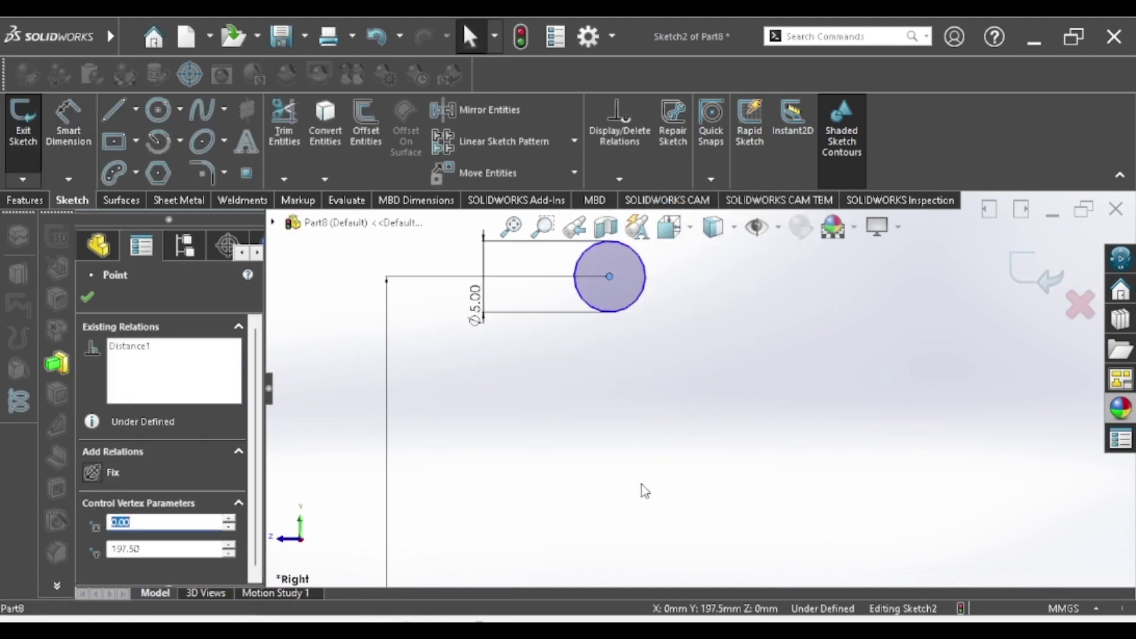
{"action": "scroll", "coordinate": [699, 415], "scroll_direction": "up", "scroll_amount": 3}
{"action": "scroll", "coordinate": [712, 512], "scroll_direction": "up", "scroll_amount": 2}
{"action": "scroll", "coordinate": [716, 516], "scroll_direction": "down", "scroll_amount": 2}
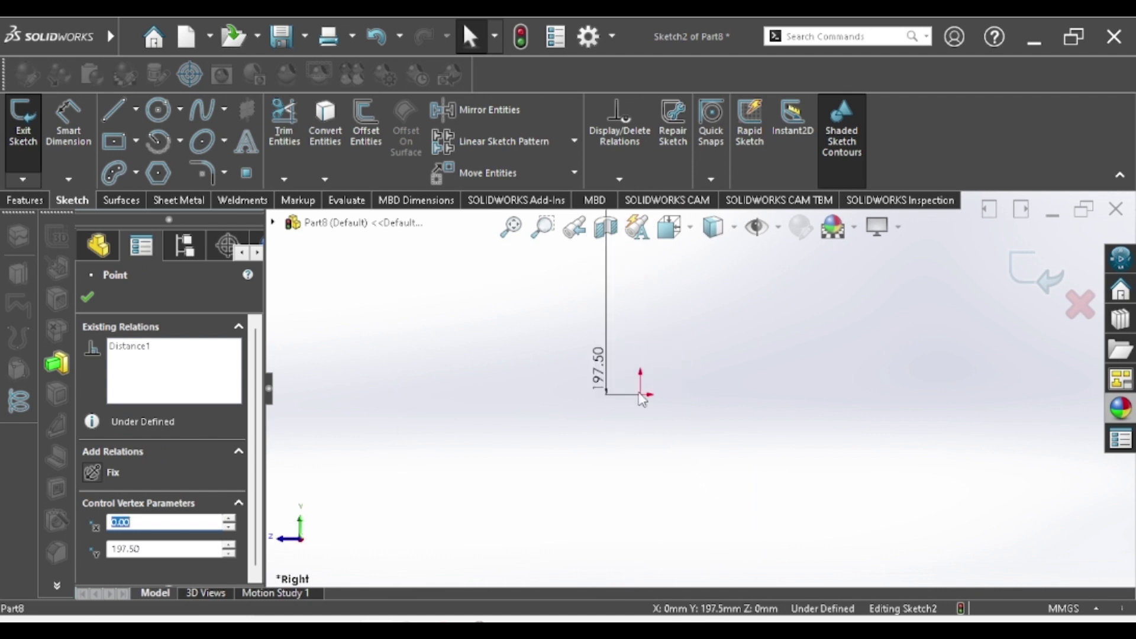
{"action": "scroll", "coordinate": [645, 393], "scroll_direction": "down", "scroll_amount": 2}
{"action": "left_click", "coordinate": [649, 403], "text": "ctrl"}
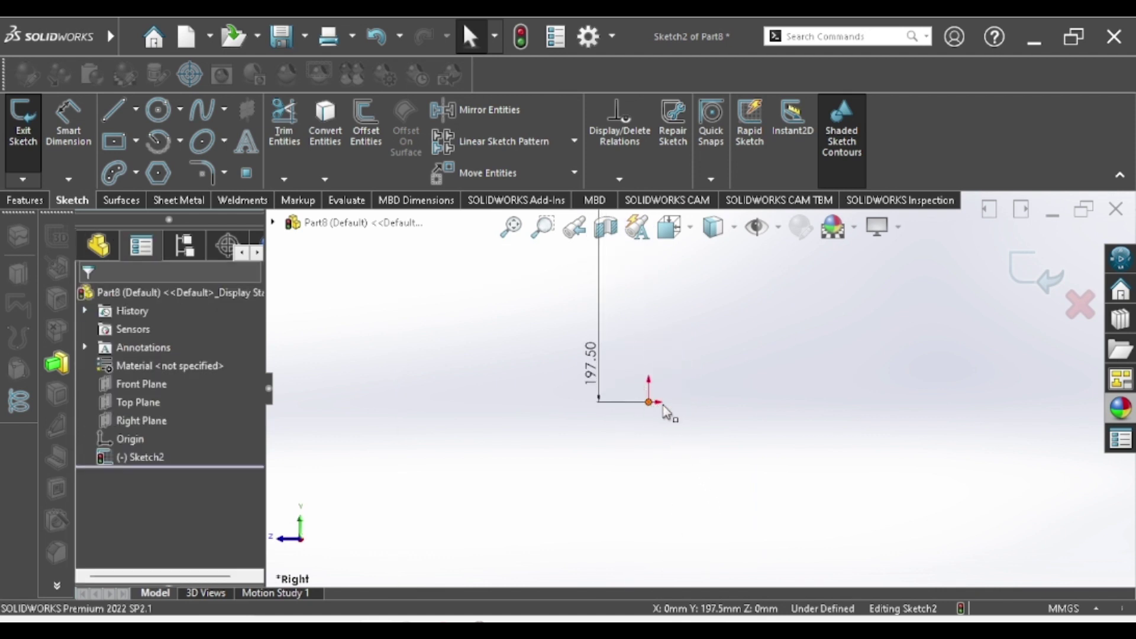
{"action": "scroll", "coordinate": [703, 388], "scroll_direction": "up", "scroll_amount": 3}
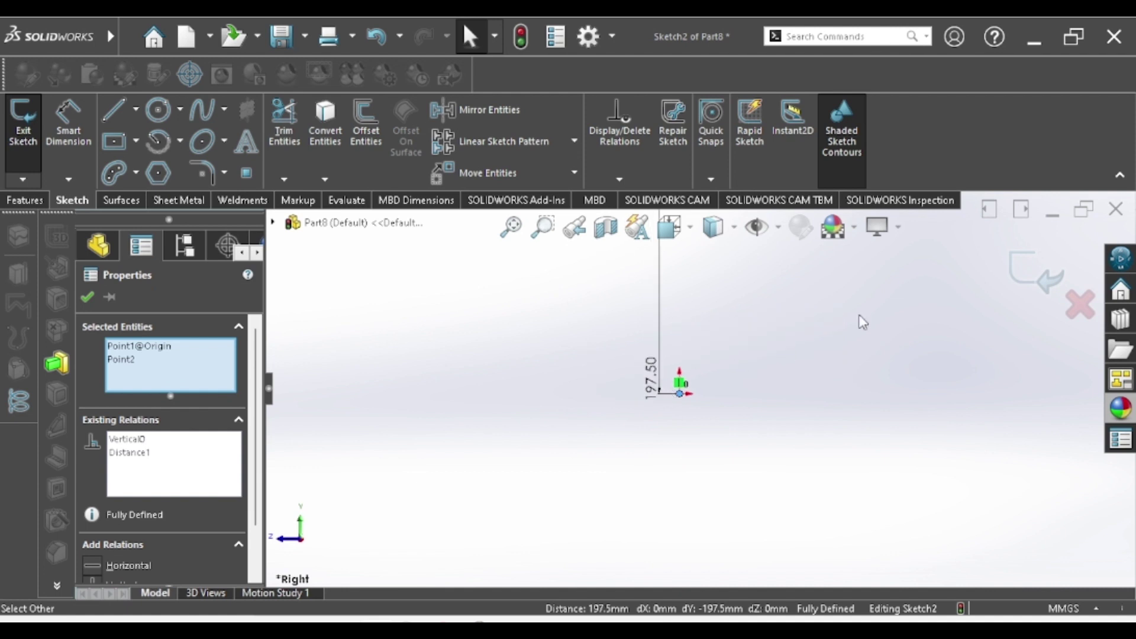
{"action": "left_click", "coordinate": [1032, 269]}
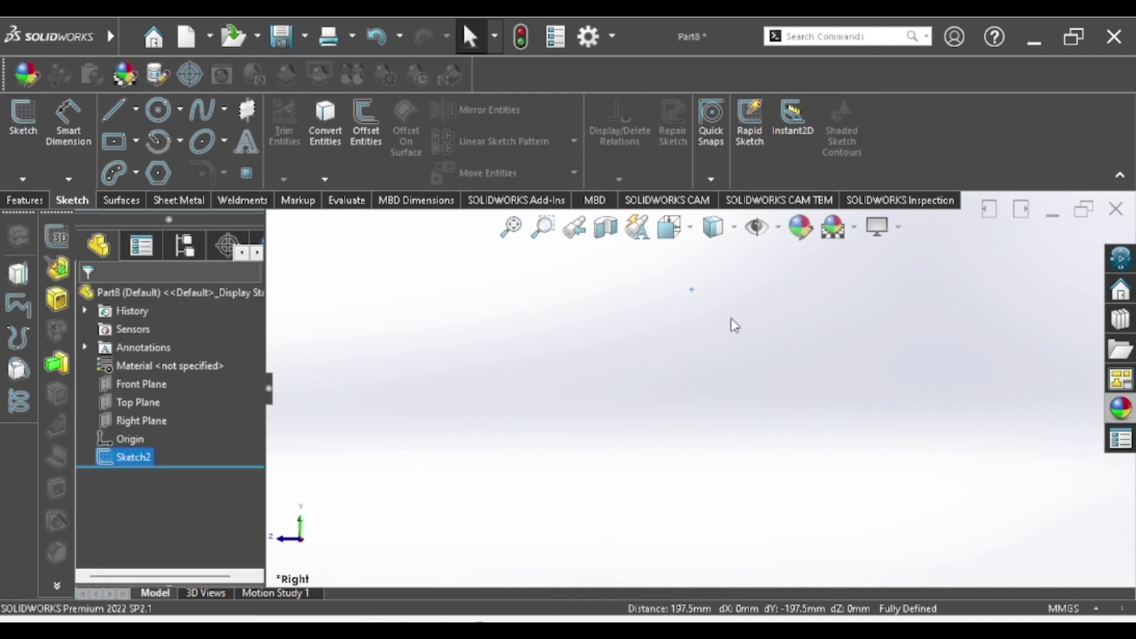
{"action": "mouse_move", "coordinate": [737, 320]}
{"action": "middle_mouse_down"}
{"action": "mouse_move", "coordinate": [720, 379]}
{"action": "mouse_move", "coordinate": [708, 284]}
{"action": "middle_mouse_up"}
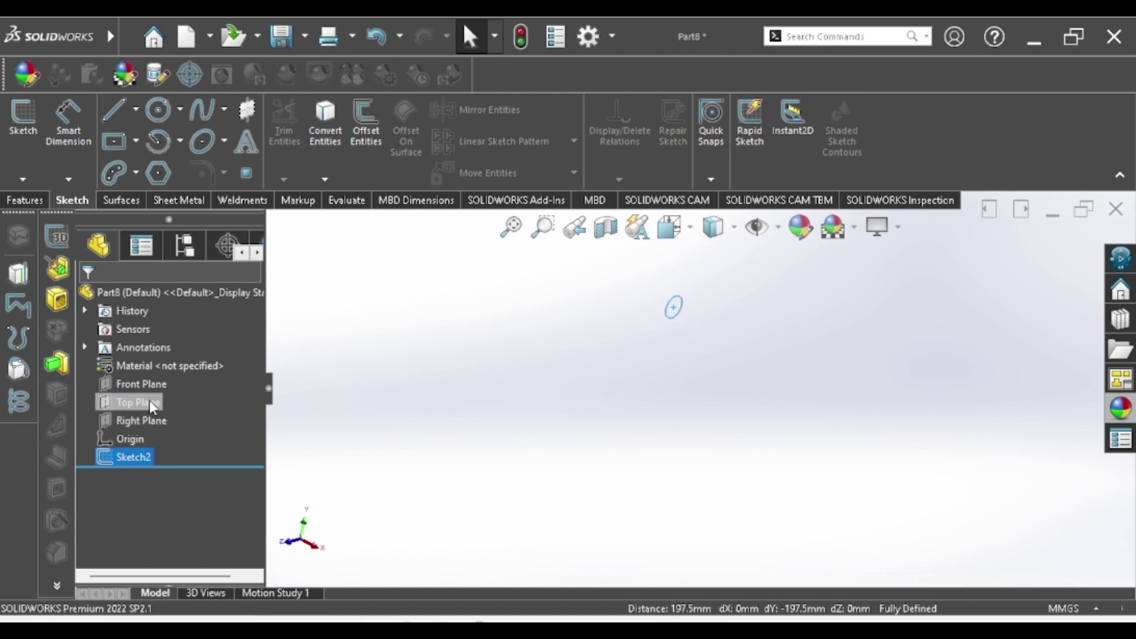
On the Front Plane, sketch a short horizontal line and a long slanted line downward
{"action": "left_click", "coordinate": [140, 384]}
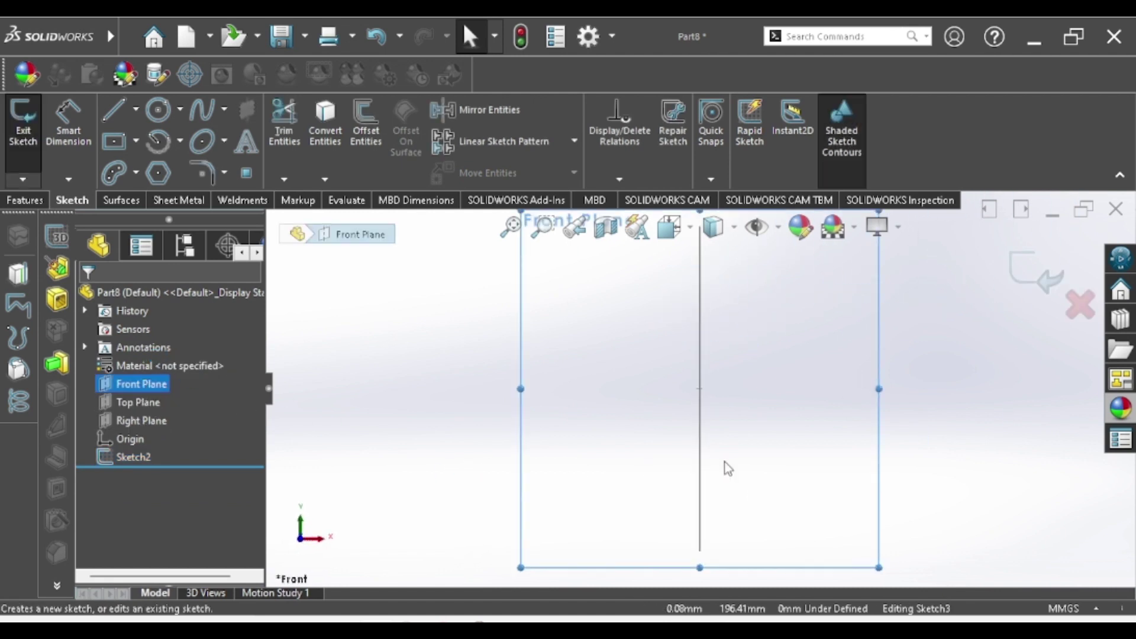
{"action": "left_click", "coordinate": [103, 114]}
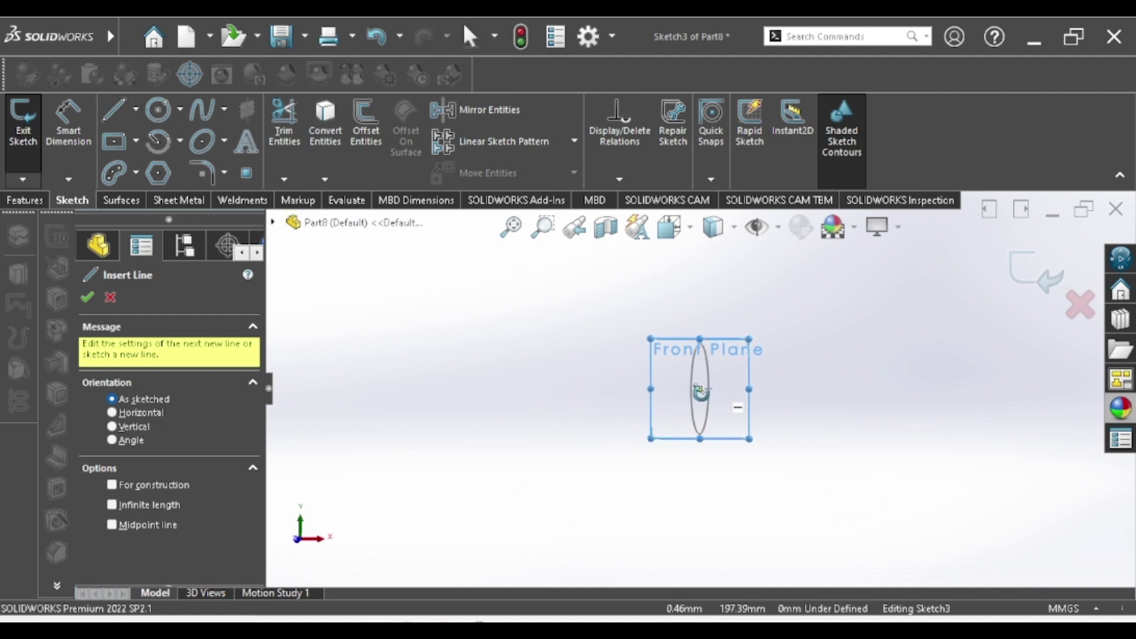
{"action": "left_click", "coordinate": [723, 407]}
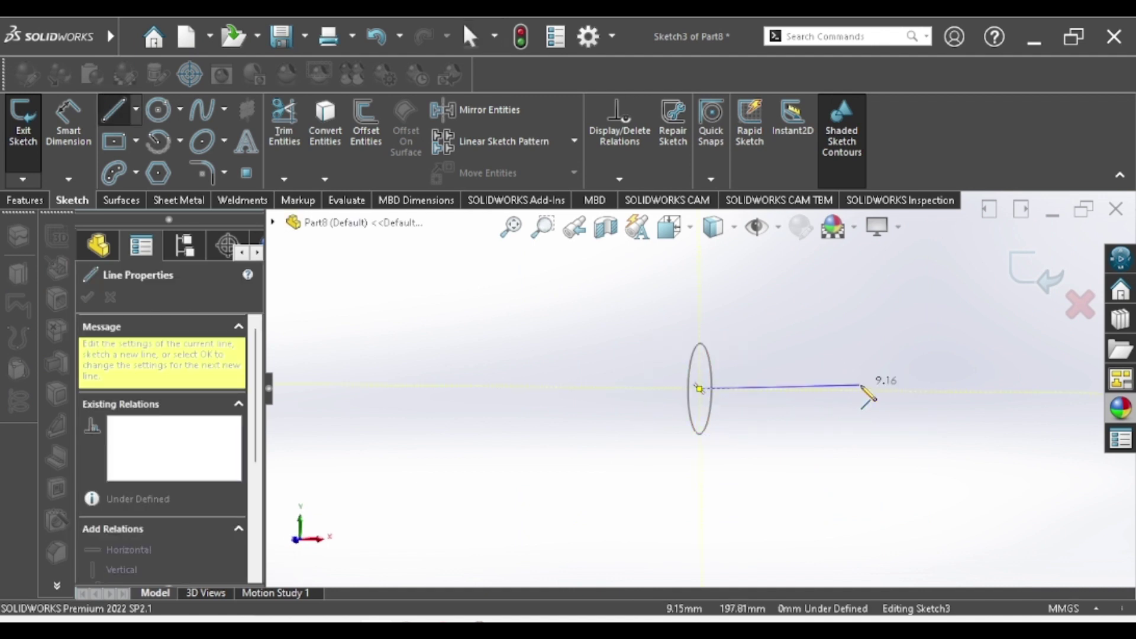
{"action": "left_click", "coordinate": [753, 389]}
{"action": "scroll", "coordinate": [831, 525], "scroll_direction": "up", "scroll_amount": 3}
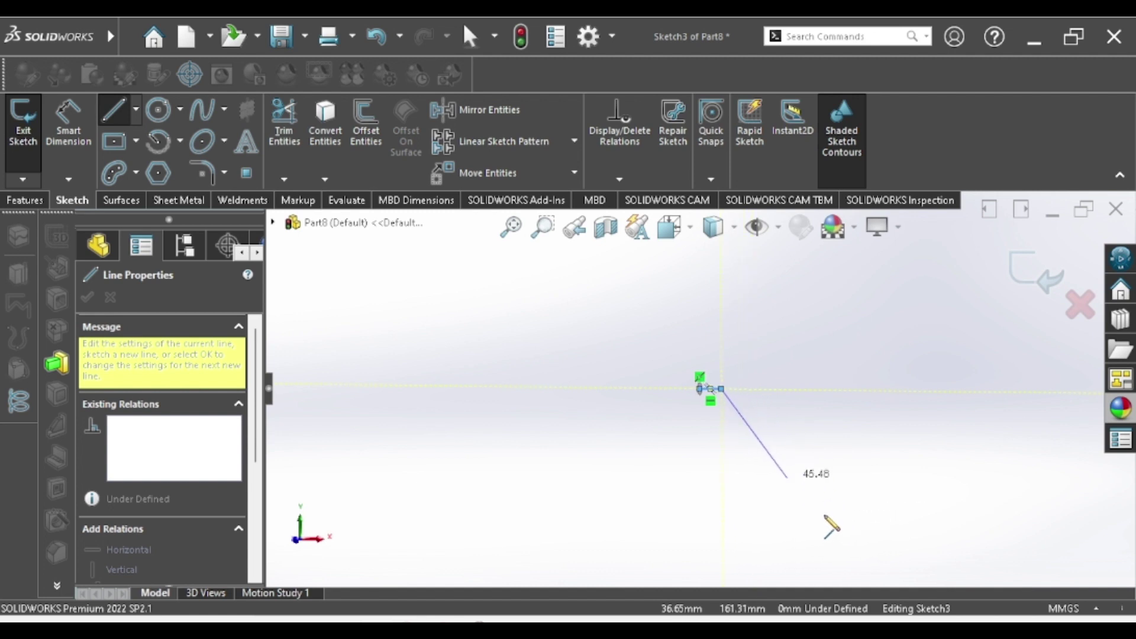
{"action": "scroll", "coordinate": [749, 525], "scroll_direction": "up", "scroll_amount": 4}
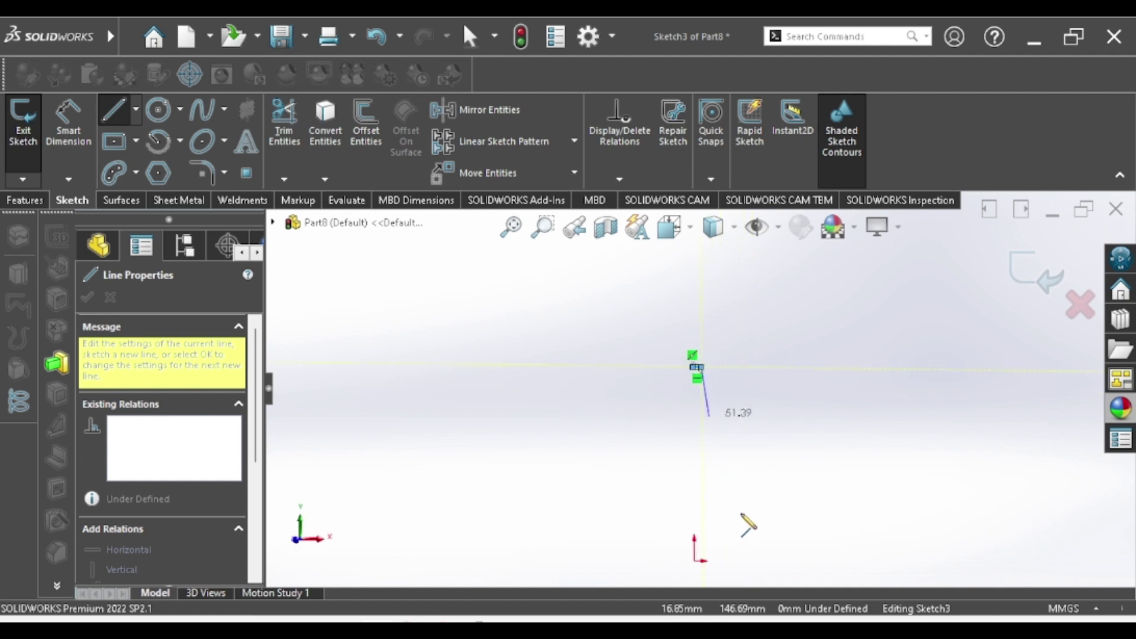
{"action": "left_click", "coordinate": [771, 561]}
{"action": "key", "text": "Escape"}
Dimension the short top segment to 70 mm
{"action": "key", "text": "d"}
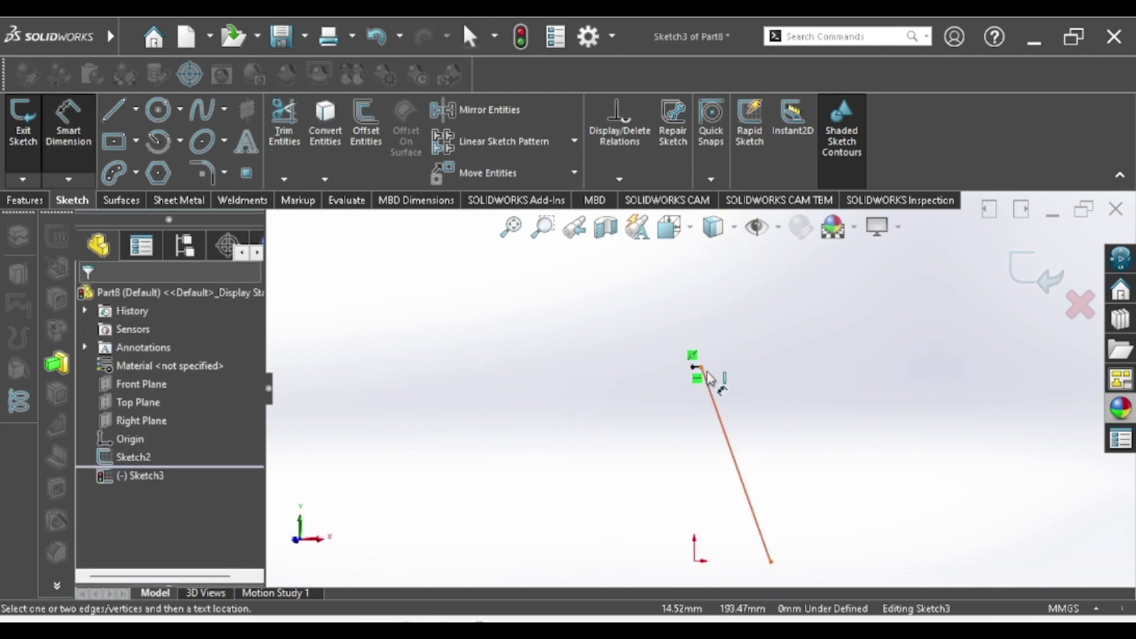
{"action": "scroll", "coordinate": [693, 388], "scroll_direction": "down", "scroll_amount": 1}
{"action": "left_click", "coordinate": [688, 382]}
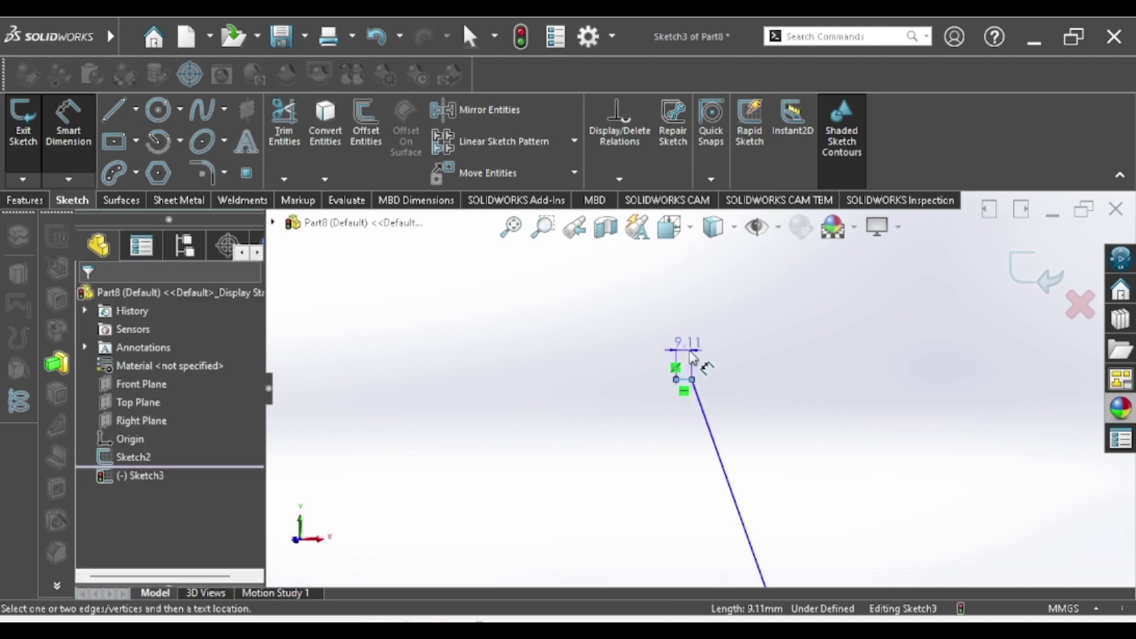
{"action": "left_click", "coordinate": [678, 367]}
{"action": "type", "text": "70"}
{"action": "key", "text": "Return"}
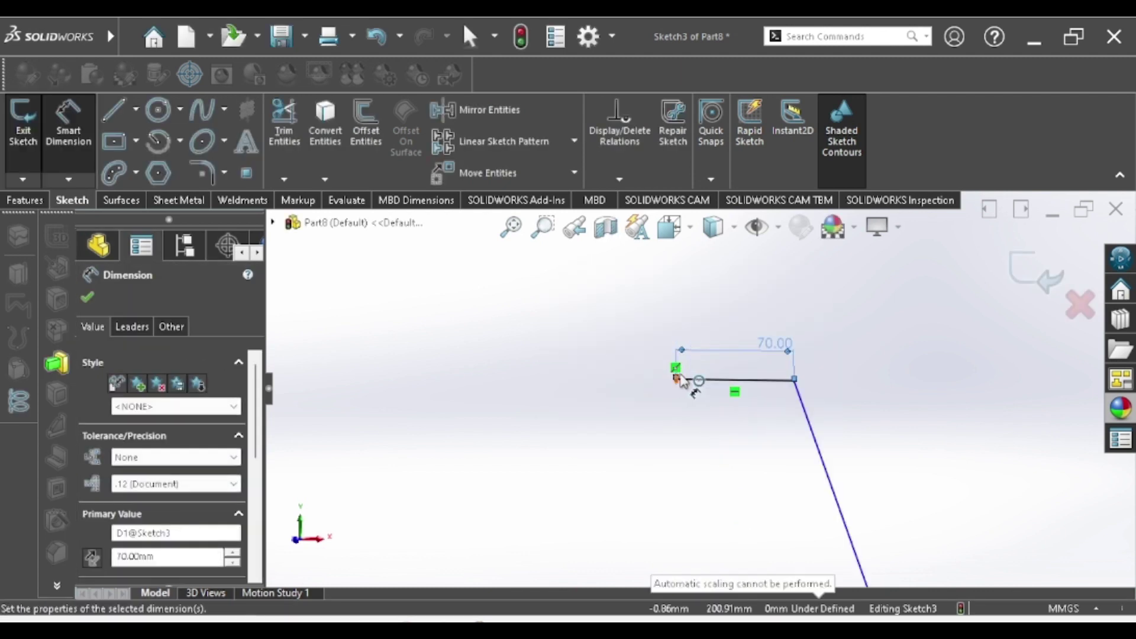
{"action": "scroll", "coordinate": [830, 469], "scroll_direction": "up", "scroll_amount": 2}
{"action": "scroll", "coordinate": [748, 456], "scroll_direction": "up", "scroll_amount": 1}
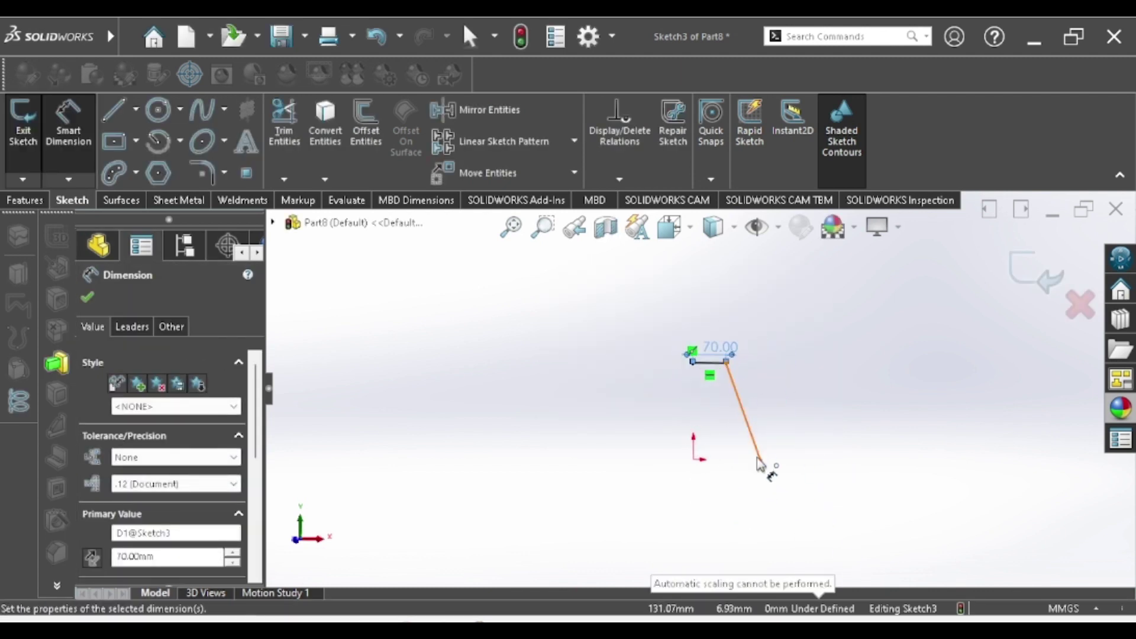
Dimension the path's lower end 130 mm horizontally from the origin
{"action": "left_click", "coordinate": [761, 460]}
{"action": "left_click", "coordinate": [694, 459]}
{"action": "left_click", "coordinate": [737, 490]}
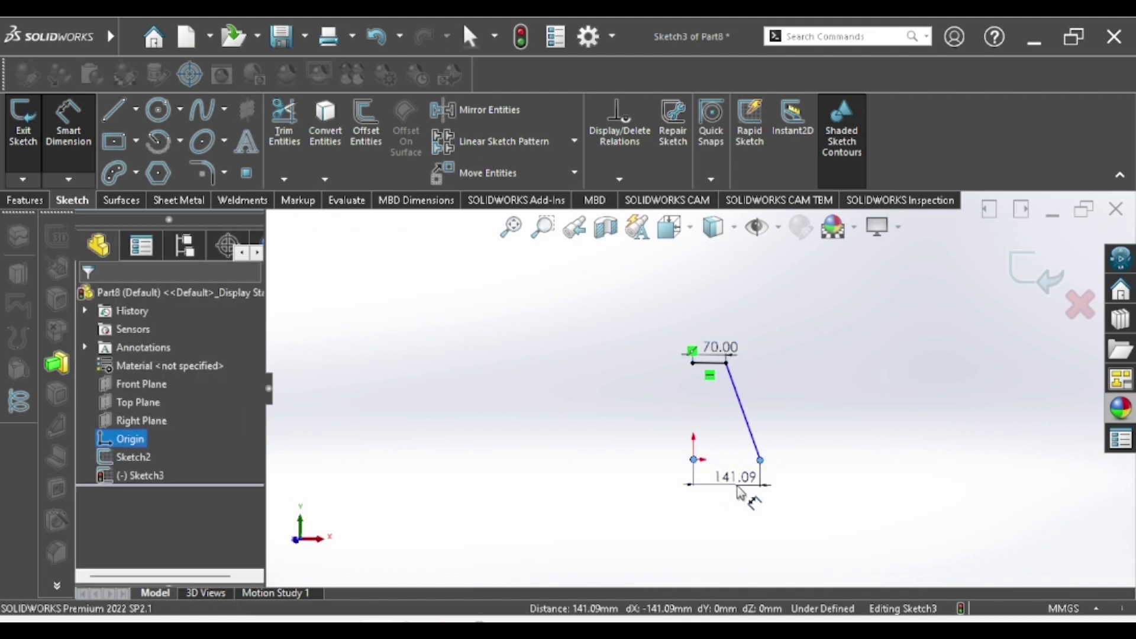
{"action": "type", "text": "130"}
{"action": "key", "text": "Return"}
{"action": "key", "text": "Escape"}
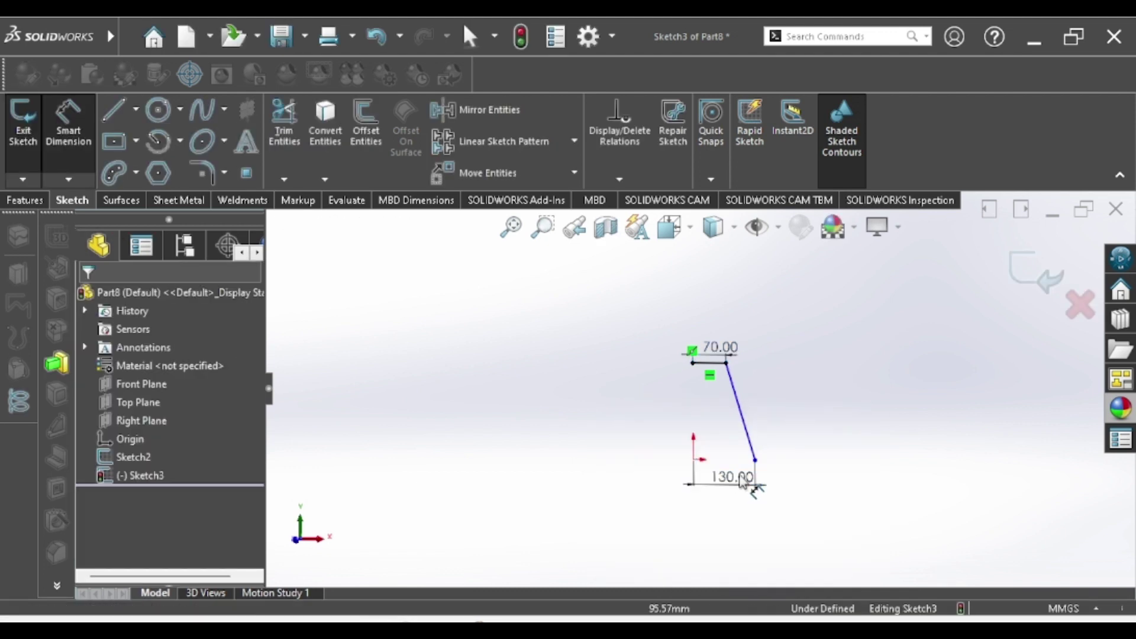
{"action": "scroll", "coordinate": [759, 459], "scroll_direction": "down", "scroll_amount": 2}
Align the lower end horizontally and the top end vertically with the origin
{"action": "left_click", "coordinate": [757, 450]}
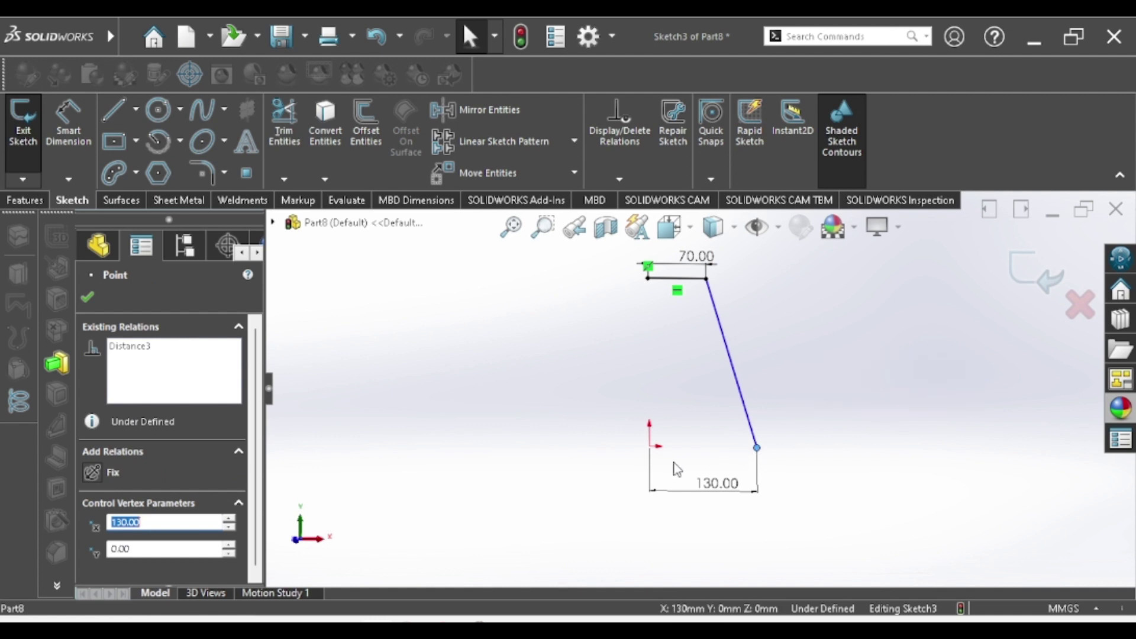
{"action": "left_click", "coordinate": [652, 448], "text": "ctrl"}
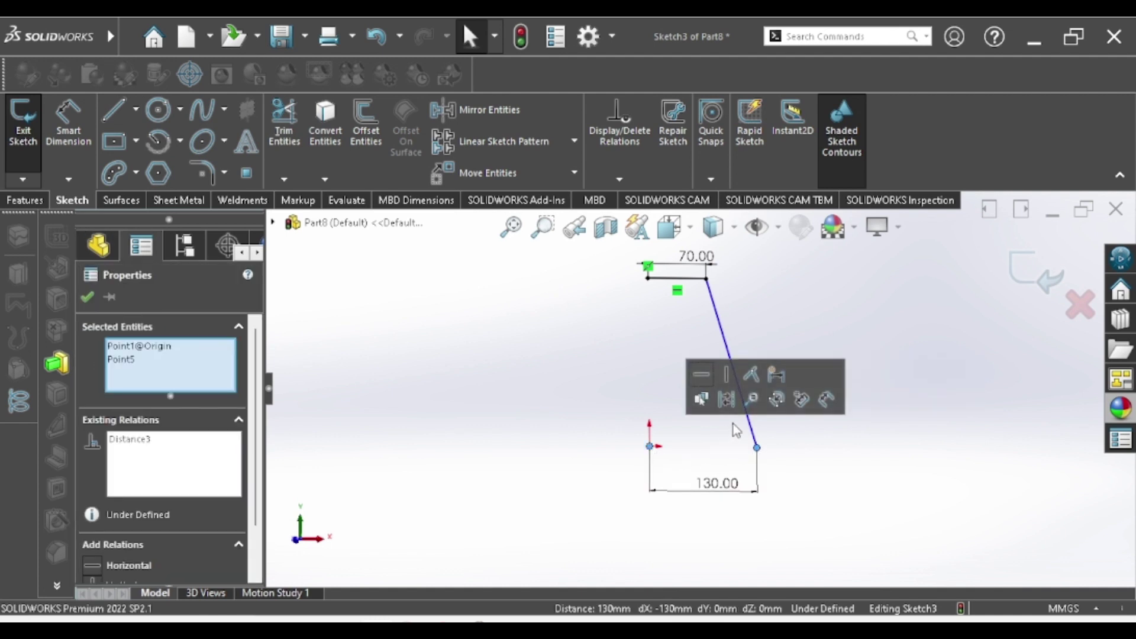
{"action": "left_click", "coordinate": [716, 379]}
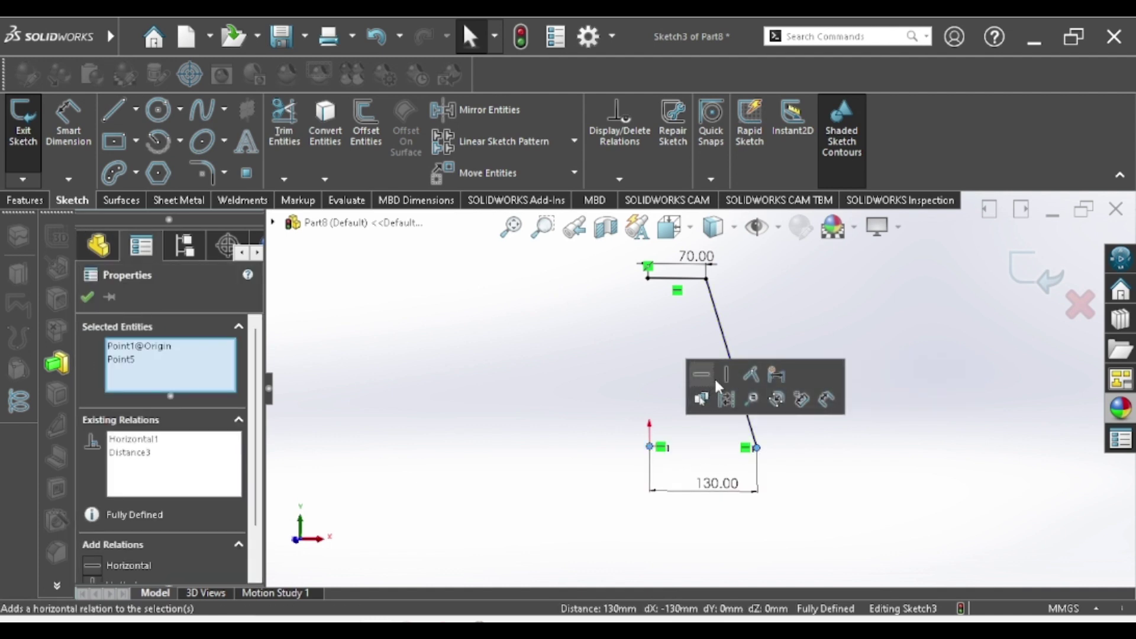
{"action": "left_click", "coordinate": [649, 278]}
{"action": "left_click", "coordinate": [650, 447], "text": "ctrl"}
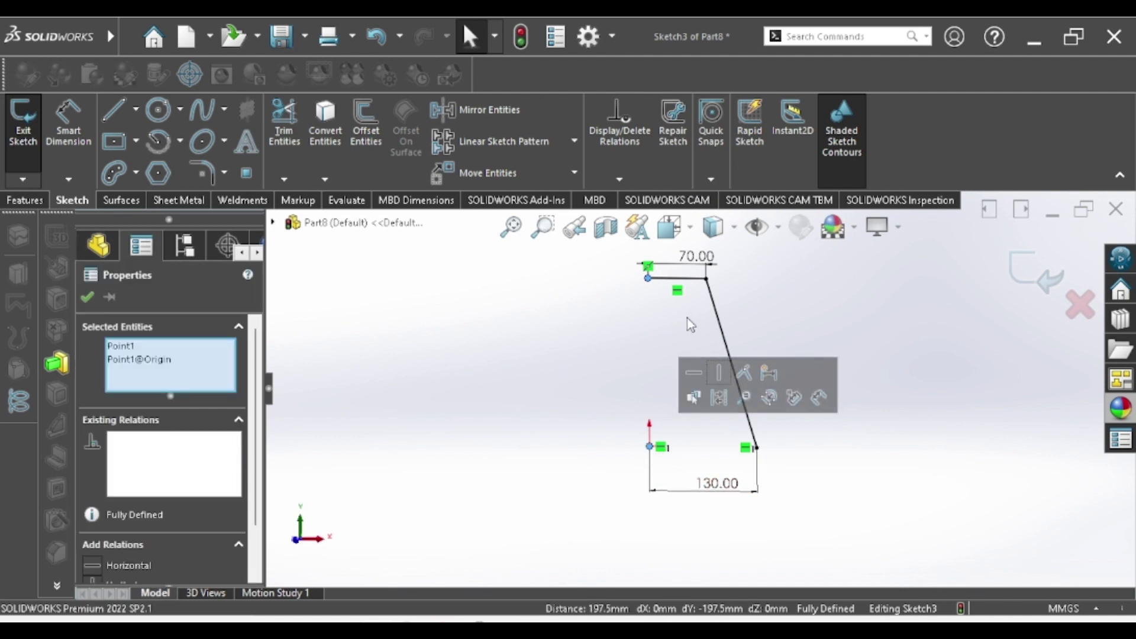
{"action": "left_click", "coordinate": [719, 373]}
{"action": "scroll", "coordinate": [676, 292], "scroll_direction": "down", "scroll_amount": 3}
{"action": "scroll", "coordinate": [663, 296], "scroll_direction": "down", "scroll_amount": 3}
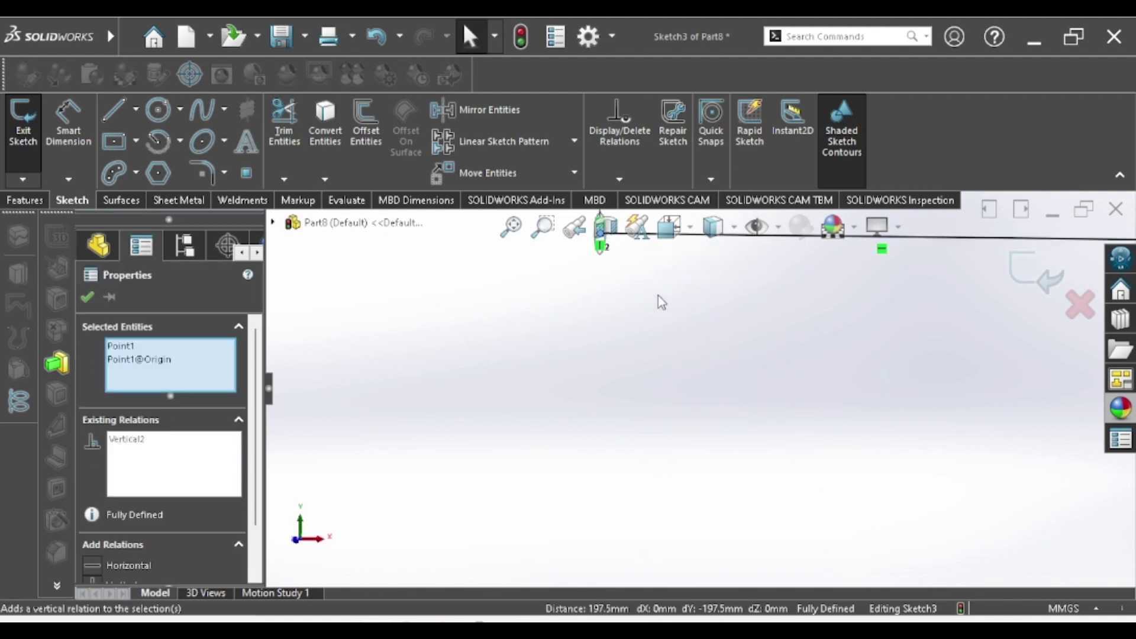
{"action": "mouse_move", "coordinate": [660, 300]}
{"action": "middle_mouse_down"}
{"action": "mouse_move", "coordinate": [642, 307]}
{"action": "mouse_move", "coordinate": [646, 316]}
{"action": "middle_mouse_up"}
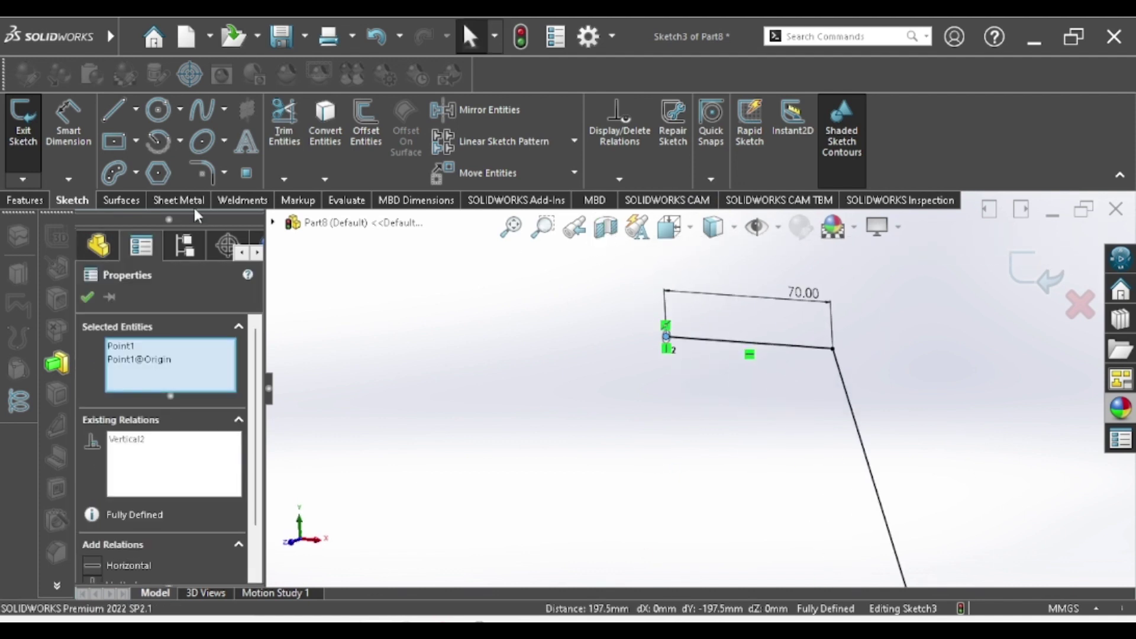
{"action": "left_click", "coordinate": [207, 173]}
Fillet the path's corner vertex with a 10 mm radius and close the sketch
{"action": "left_click", "coordinate": [833, 350]}
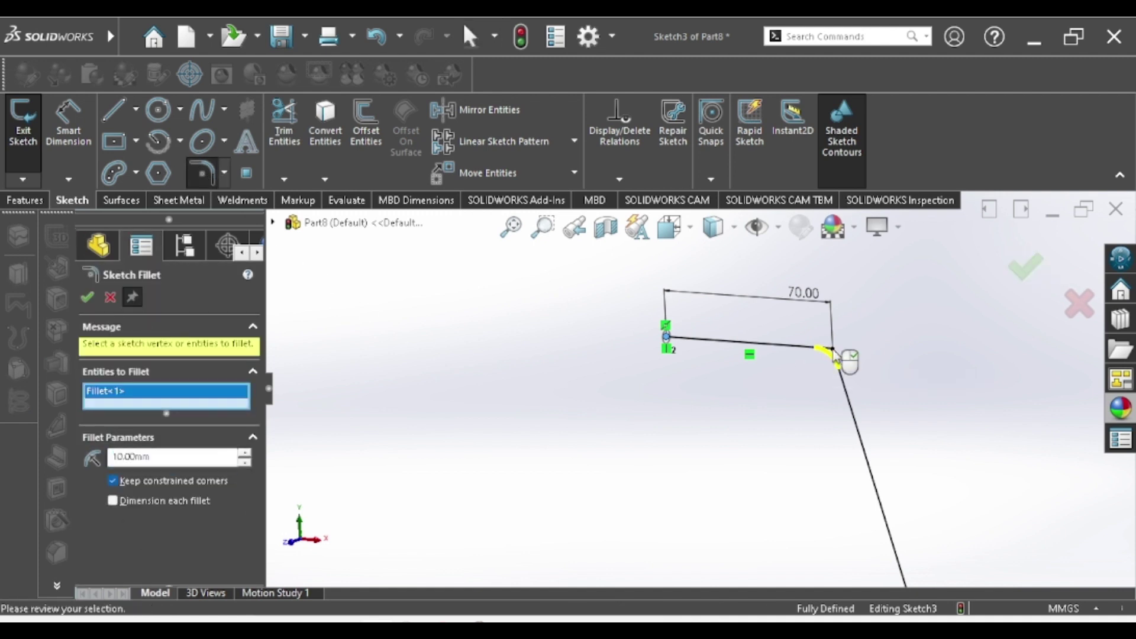
{"action": "left_click", "coordinate": [1026, 264]}
{"action": "scroll", "coordinate": [815, 437], "scroll_direction": "up", "scroll_amount": 2}
{"action": "scroll", "coordinate": [814, 437], "scroll_direction": "up", "scroll_amount": 4}
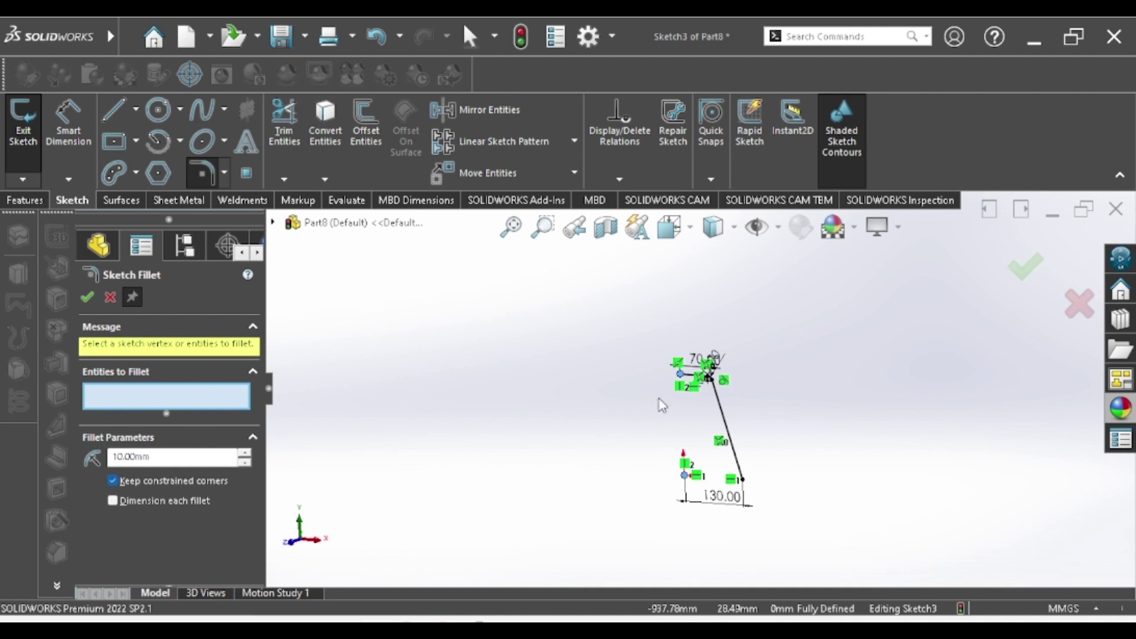
{"action": "scroll", "coordinate": [680, 396], "scroll_direction": "down", "scroll_amount": 2}
{"action": "scroll", "coordinate": [734, 349], "scroll_direction": "down", "scroll_amount": 2}
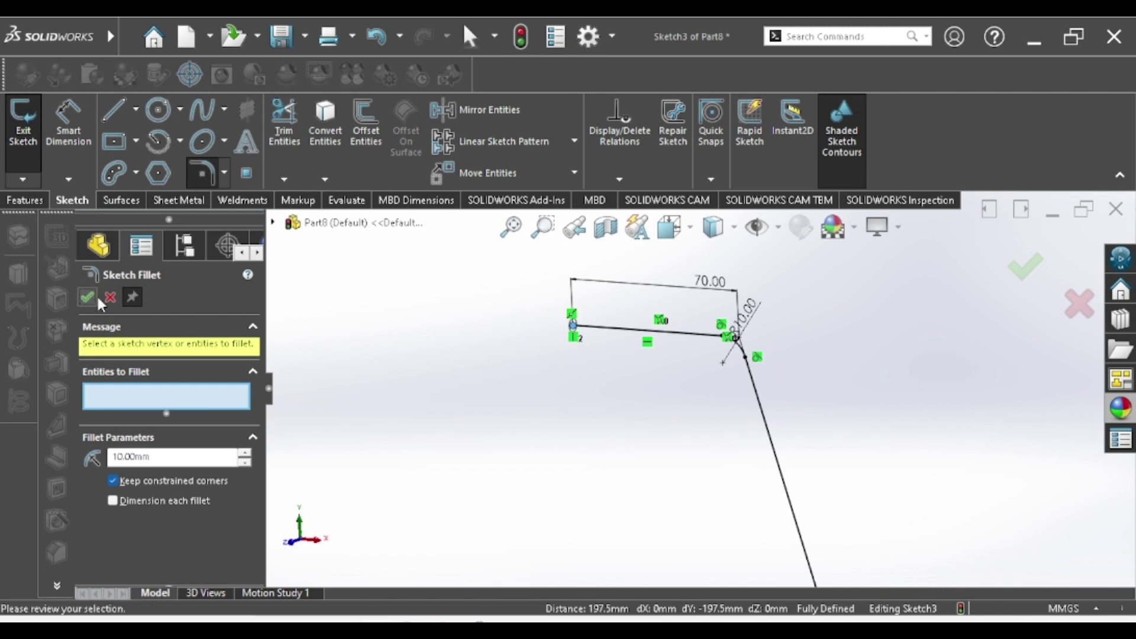
{"action": "left_click", "coordinate": [164, 460]}
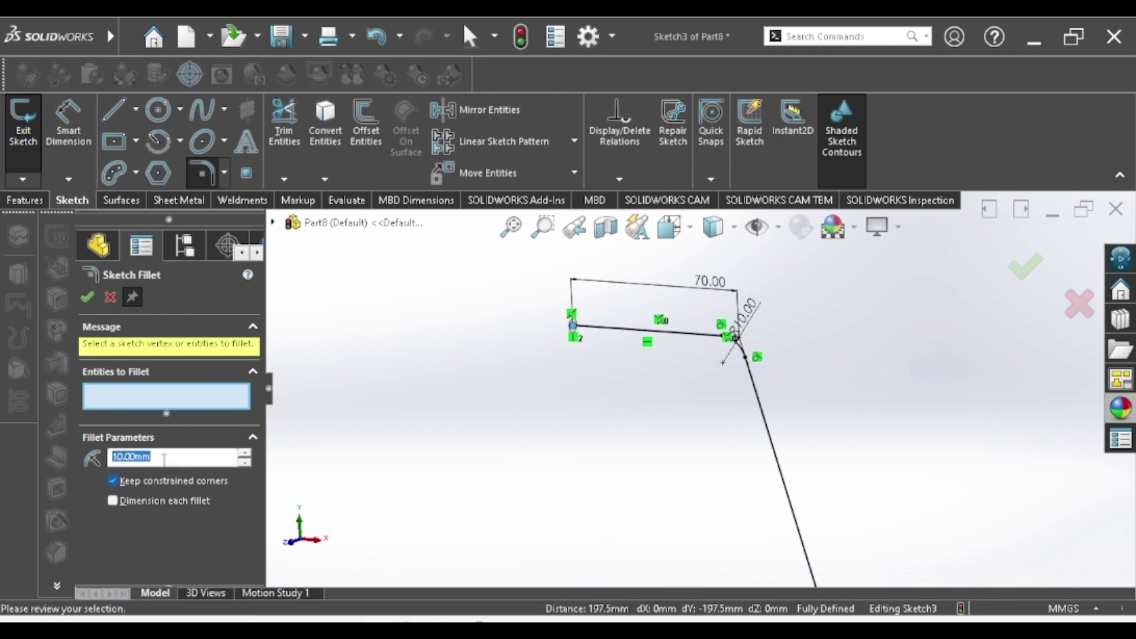
{"action": "type", "text": "5"}
{"action": "key", "text": "Return"}
{"action": "key", "text": "Escape"}
{"action": "scroll", "coordinate": [680, 450], "scroll_direction": "up", "scroll_amount": 3}
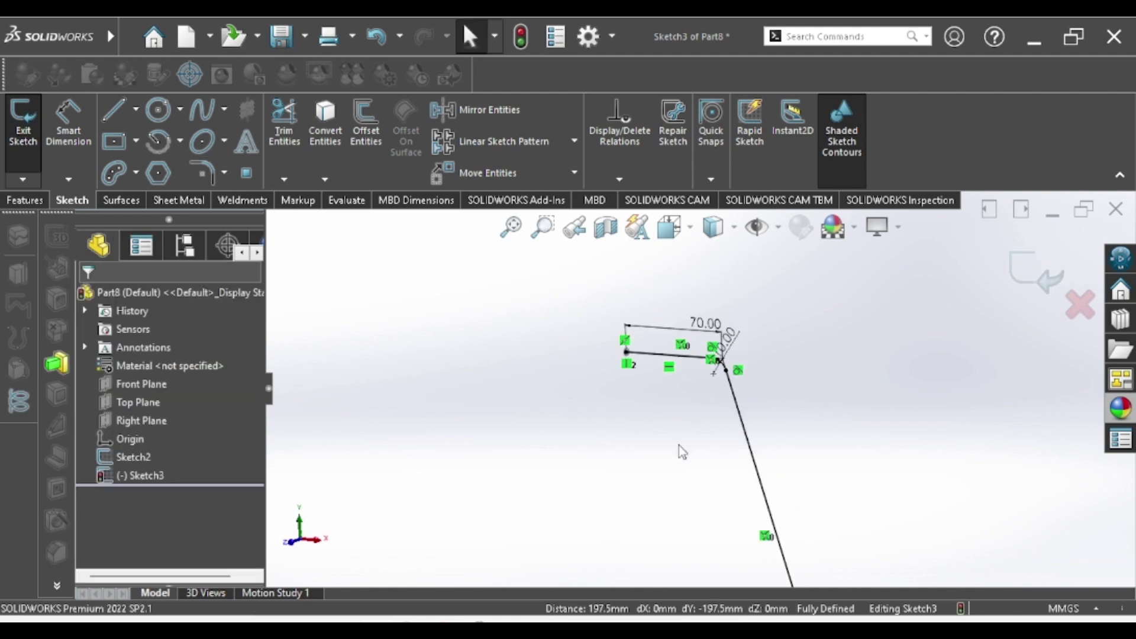
{"action": "scroll", "coordinate": [734, 509], "scroll_direction": "up", "scroll_amount": 3}
{"action": "middle_click_drag", "start_coordinate": [734, 509], "coordinate": [749, 503]}
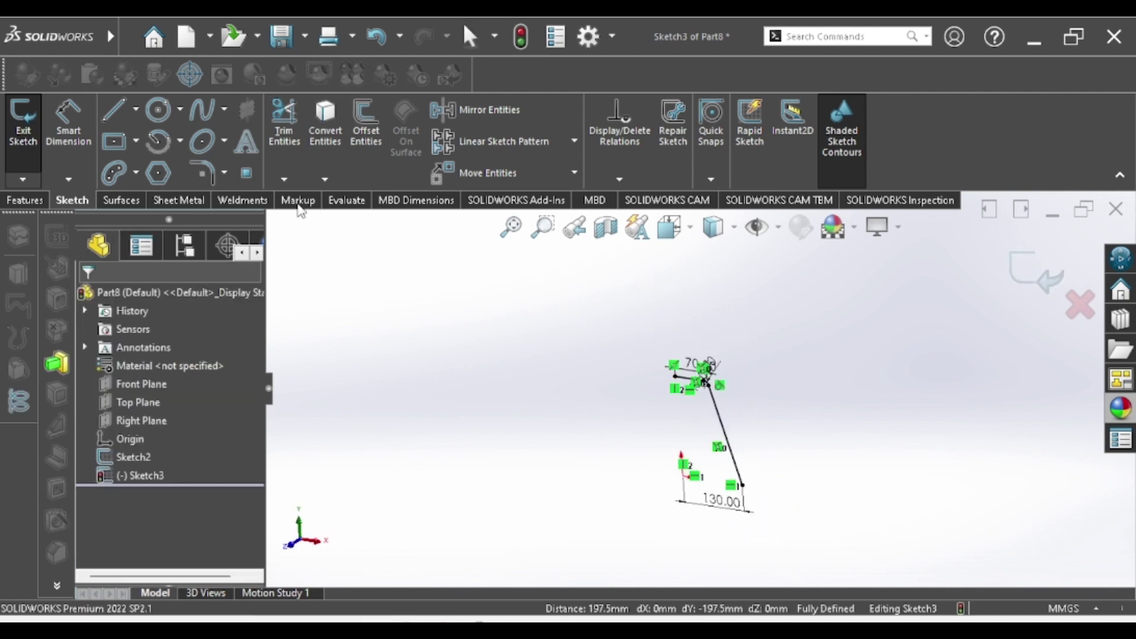
{"action": "left_click", "coordinate": [24, 200]}
Sweep the circle sketch as profile along the bent path sketch as path
{"action": "left_click", "coordinate": [156, 107]}
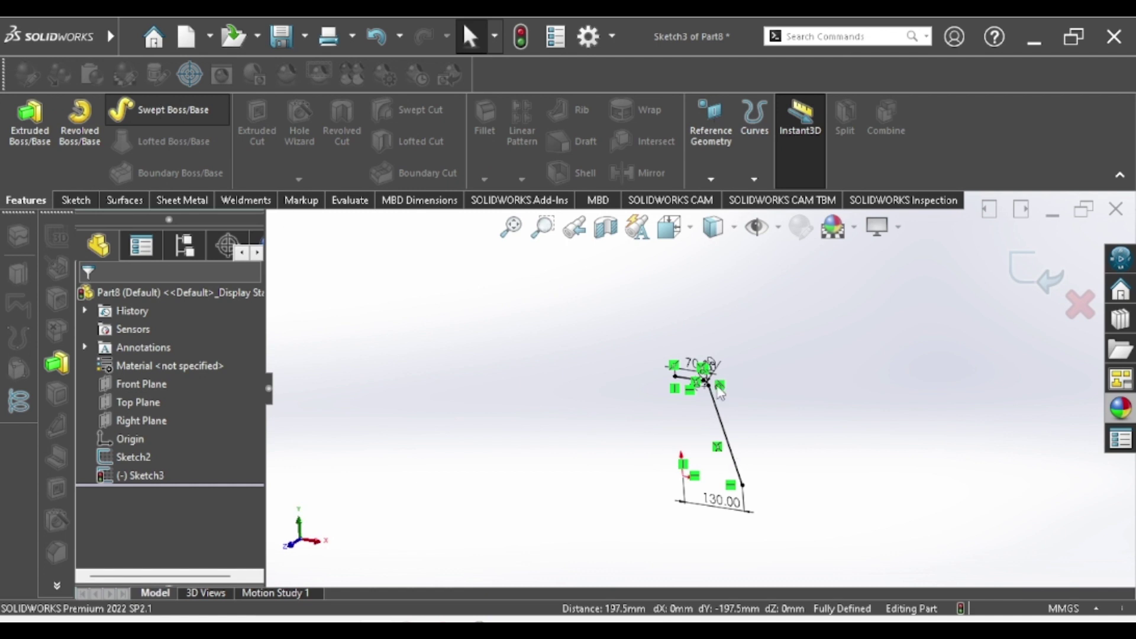
{"action": "scroll", "coordinate": [678, 388], "scroll_direction": "down", "scroll_amount": 3}
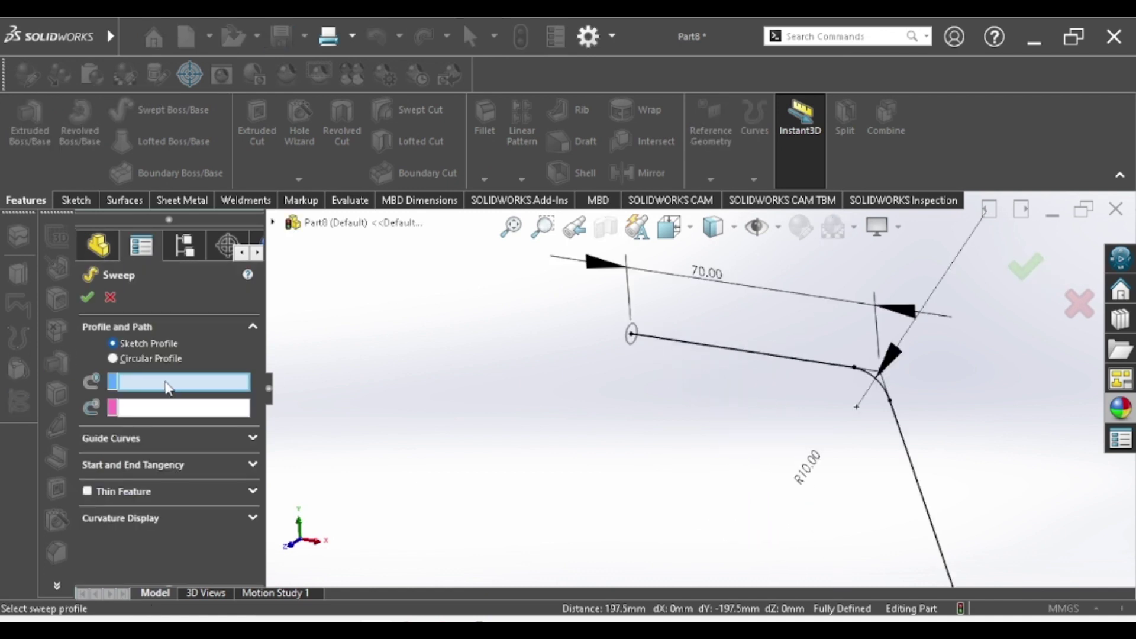
{"action": "left_click", "coordinate": [637, 331]}
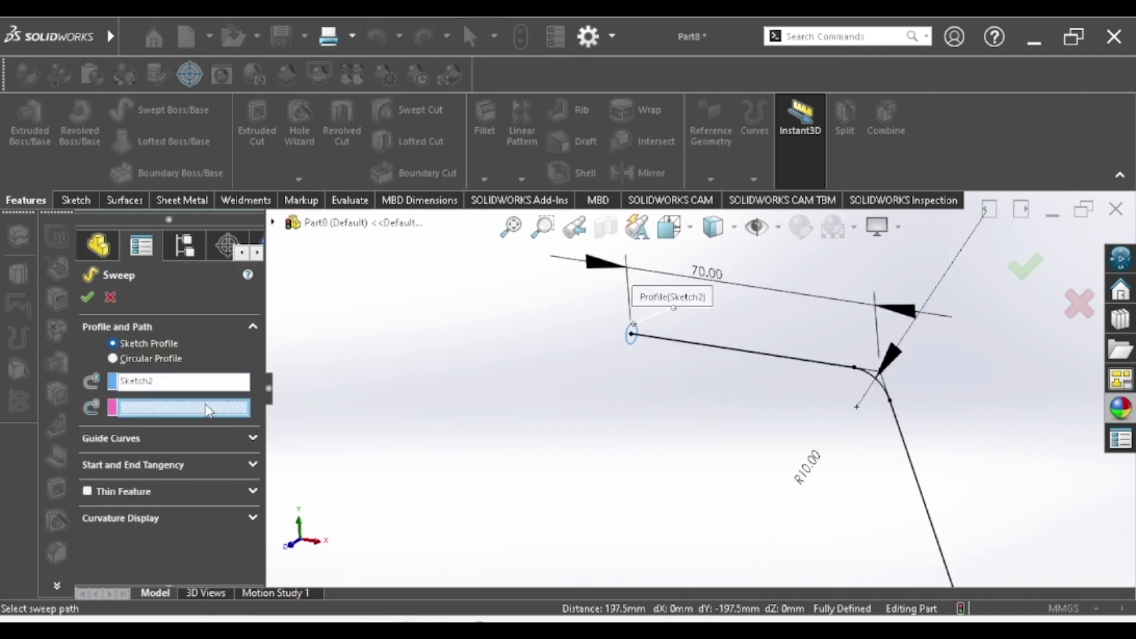
{"action": "left_click", "coordinate": [787, 358]}
{"action": "scroll", "coordinate": [713, 391], "scroll_direction": "up", "scroll_amount": 5}
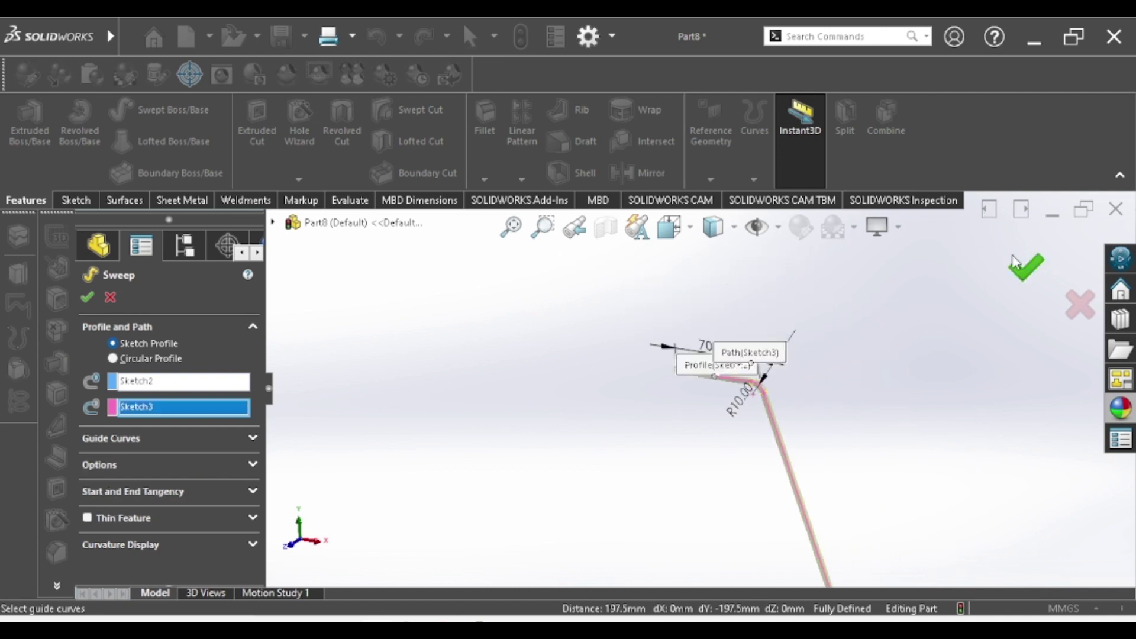
{"action": "key", "text": "Return"}
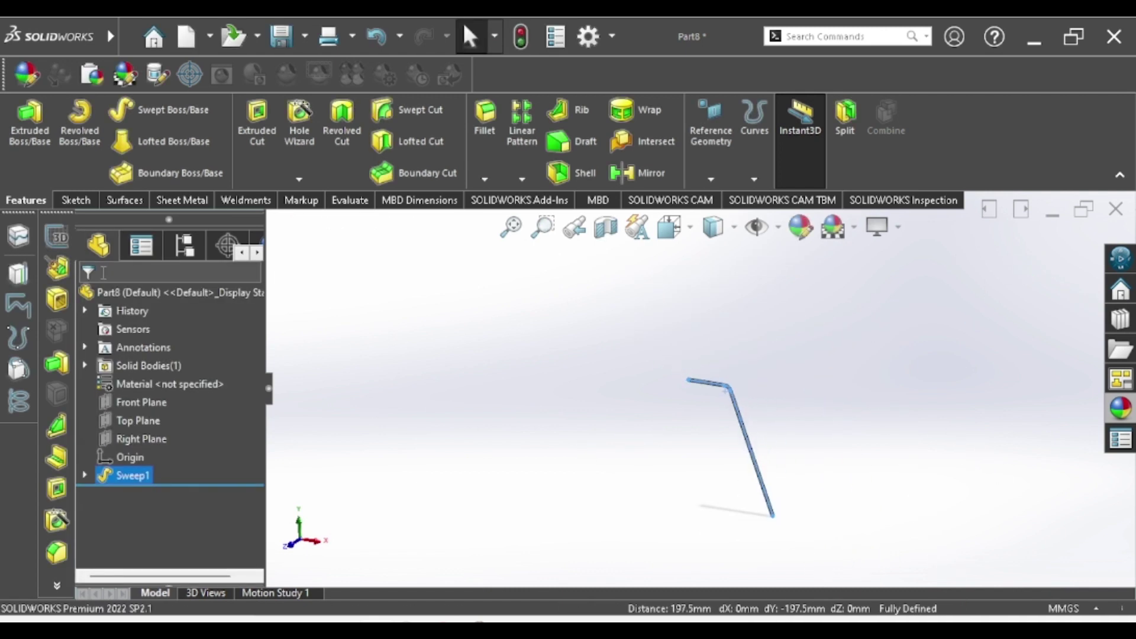
Start a Front Plane sketch and draw a small circle over the tube
{"action": "left_click", "coordinate": [139, 403]}
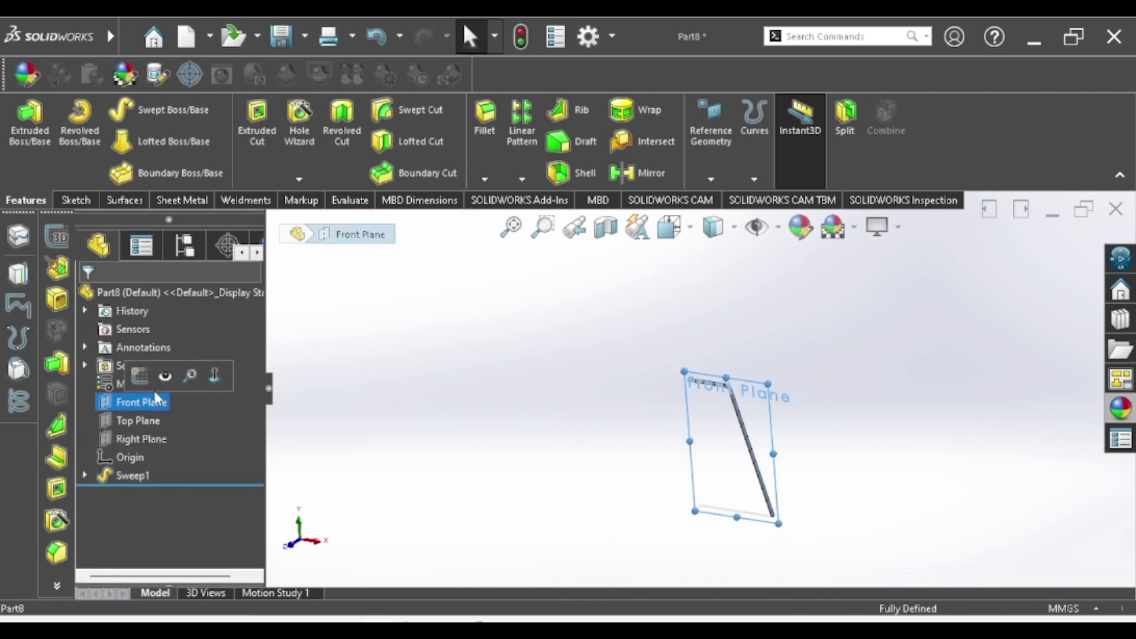
{"action": "left_click", "coordinate": [172, 378]}
{"action": "left_click", "coordinate": [158, 109]}
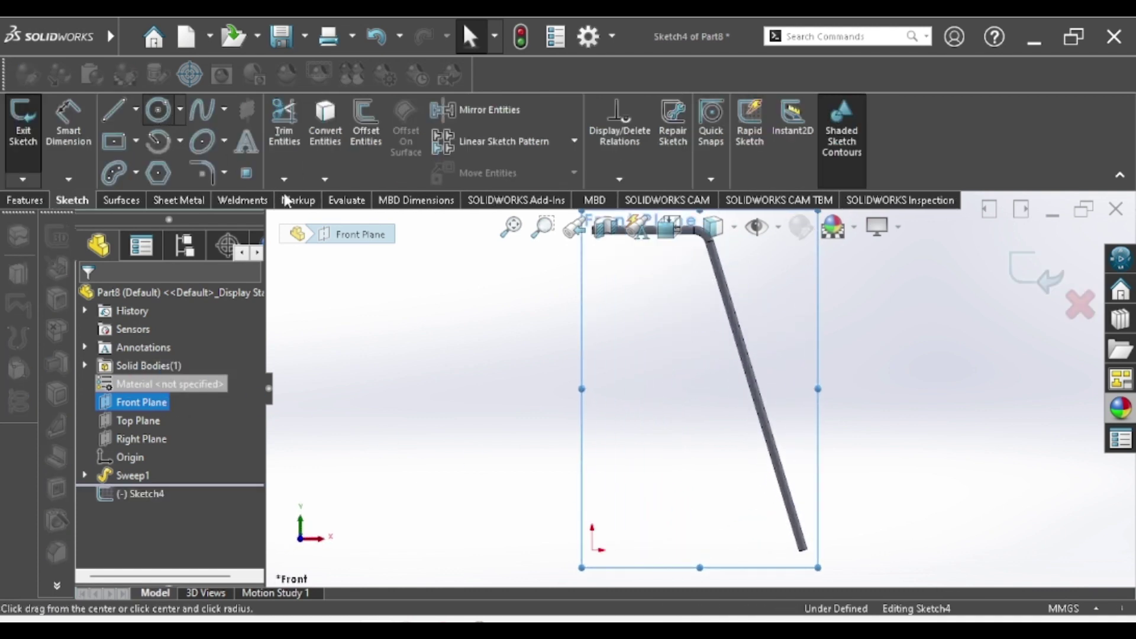
{"action": "scroll", "coordinate": [730, 481], "scroll_direction": "down", "scroll_amount": 3}
{"action": "scroll", "coordinate": [481, 386], "scroll_direction": "down", "scroll_amount": 2}
{"action": "left_click", "coordinate": [485, 305]}
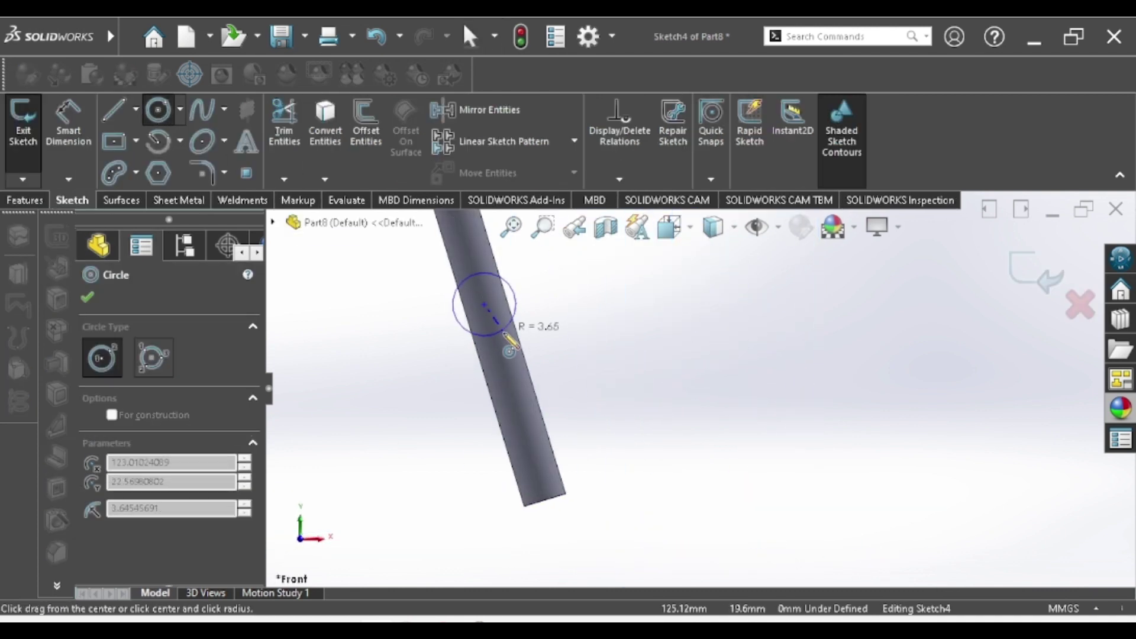
{"action": "left_click", "coordinate": [509, 329]}
{"action": "key", "text": "Escape"}
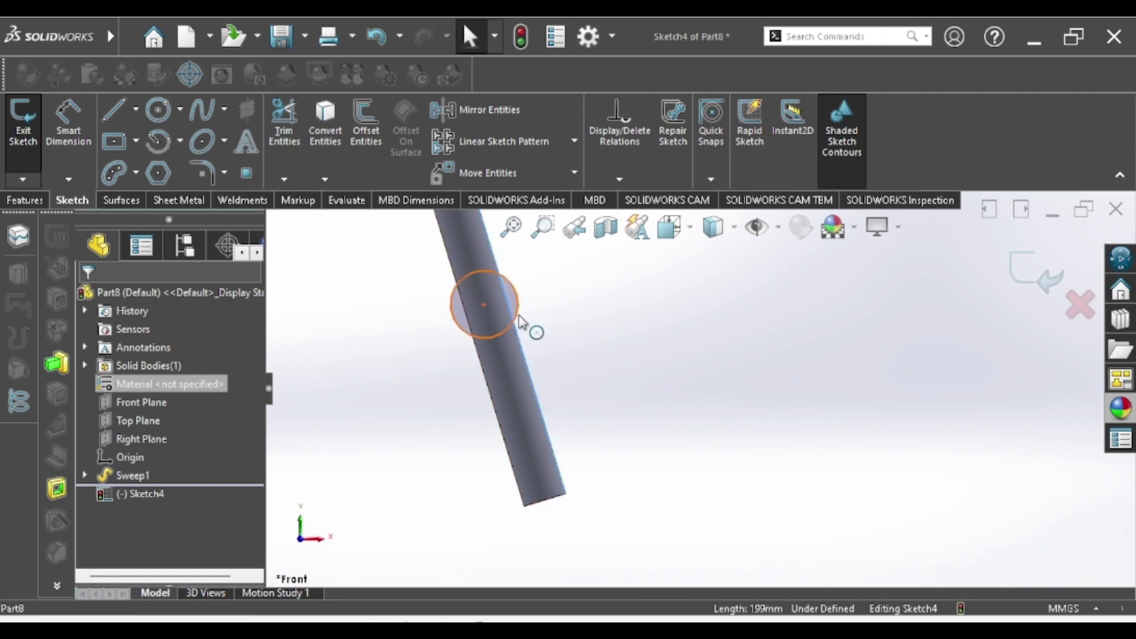
Constrain the circle tangent to the tube's silhouette edge
{"action": "left_click", "coordinate": [519, 321]}
{"action": "left_click", "coordinate": [525, 339], "text": "ctrl"}
{"action": "left_click", "coordinate": [568, 244]}
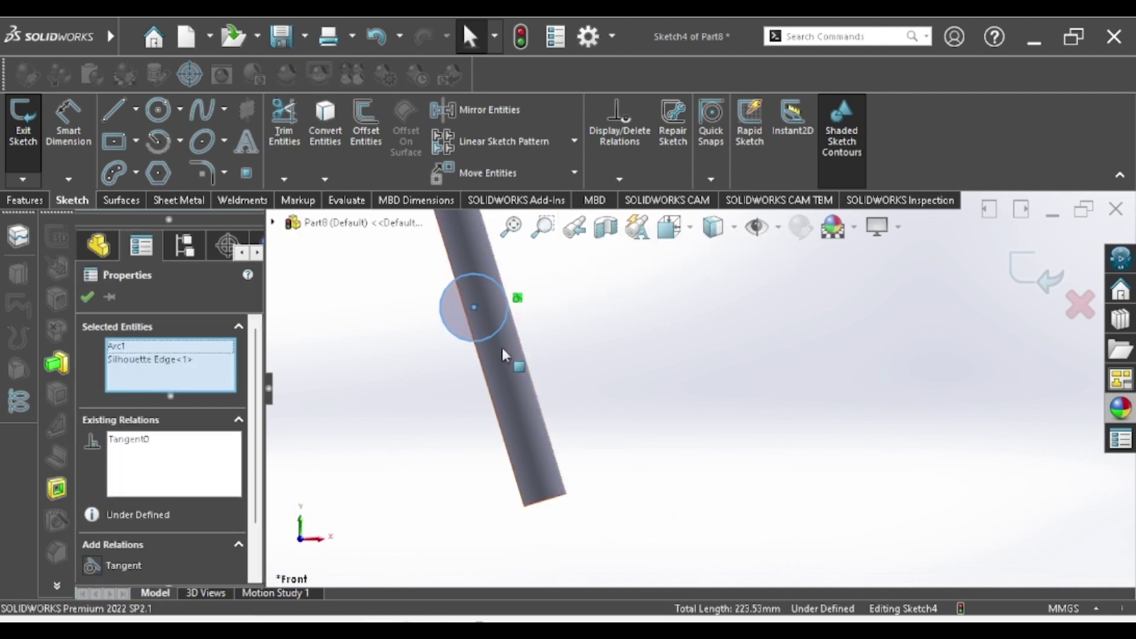
{"action": "key", "text": "Escape"}
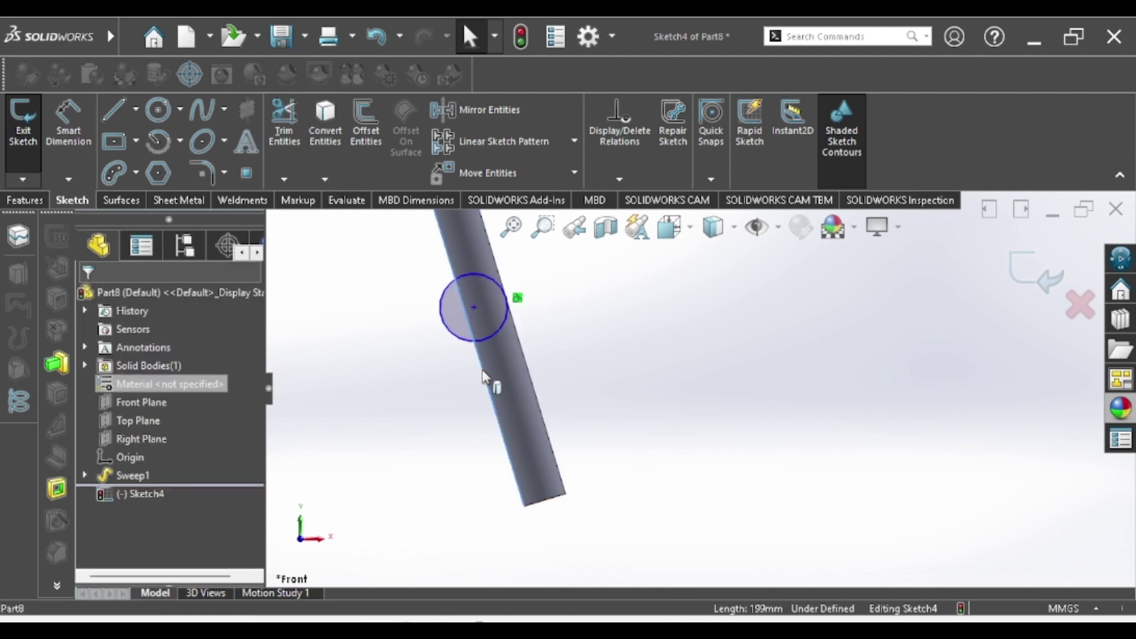
{"action": "left_click", "coordinate": [469, 346]}
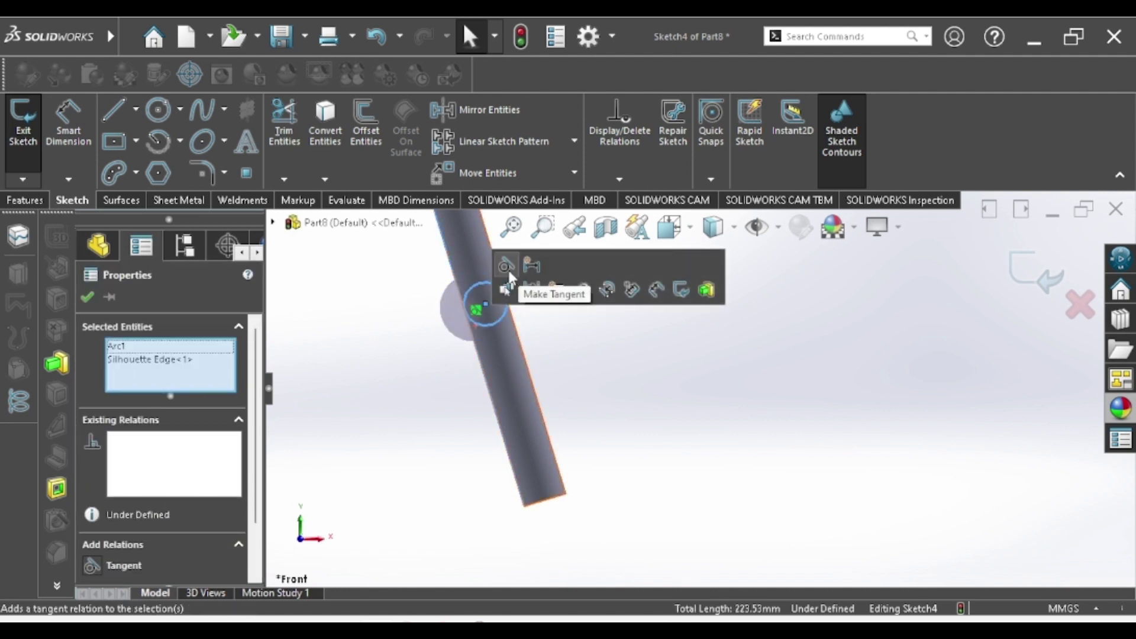
{"action": "left_click", "coordinate": [506, 264]}
{"action": "scroll", "coordinate": [573, 379], "scroll_direction": "up", "scroll_amount": 3}
{"action": "left_click", "coordinate": [33, 201]}
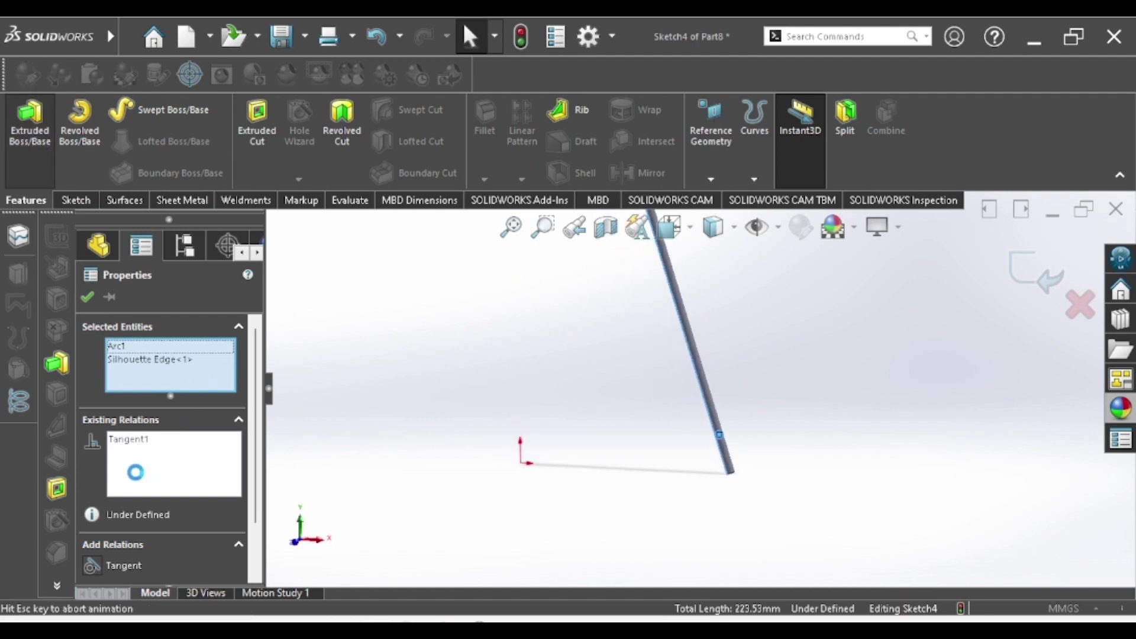
Boss-extrude the rung circle 55 mm and accept the feature
{"action": "type", "text": "55"}
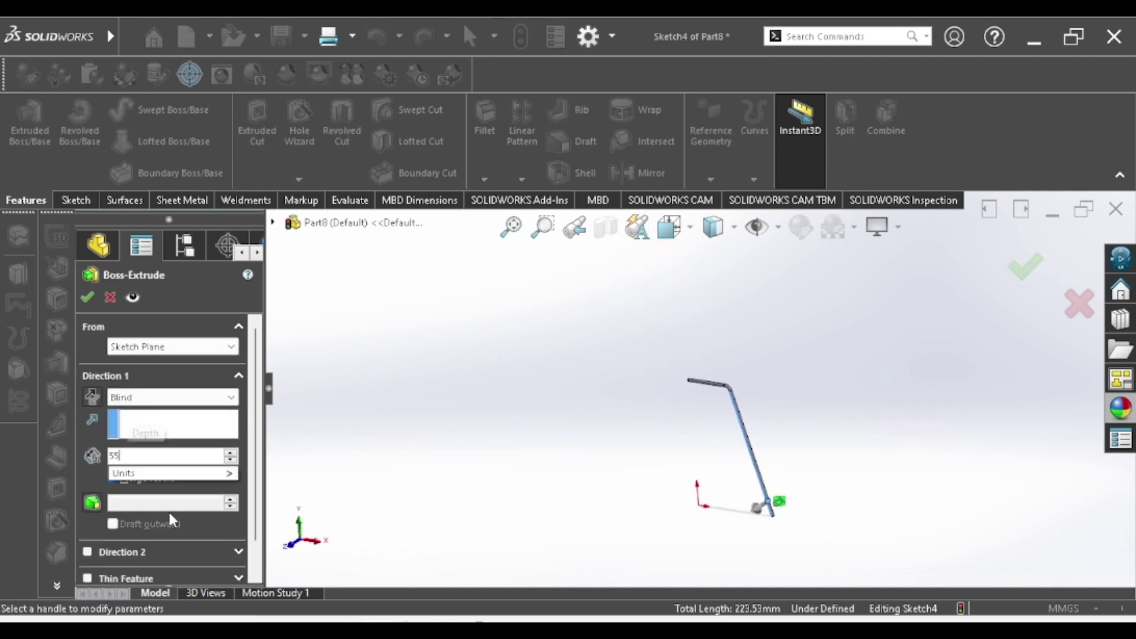
{"action": "key", "text": "Return"}
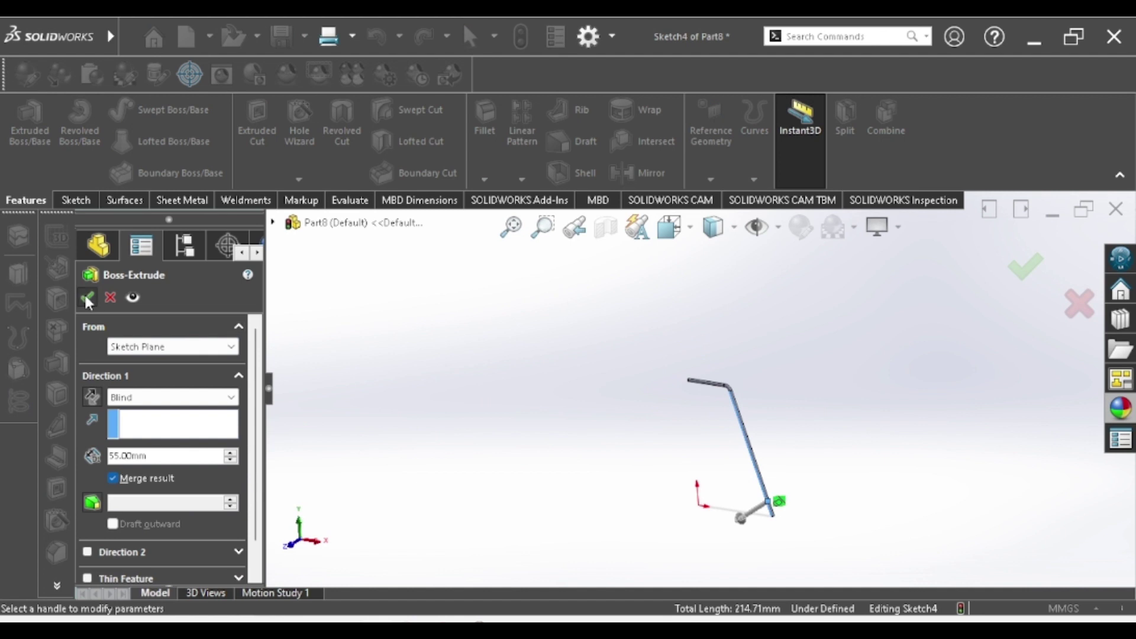
{"action": "left_click", "coordinate": [86, 296]}
{"action": "left_click", "coordinate": [654, 508]}
{"action": "scroll", "coordinate": [807, 512], "scroll_direction": "down", "scroll_amount": 3}
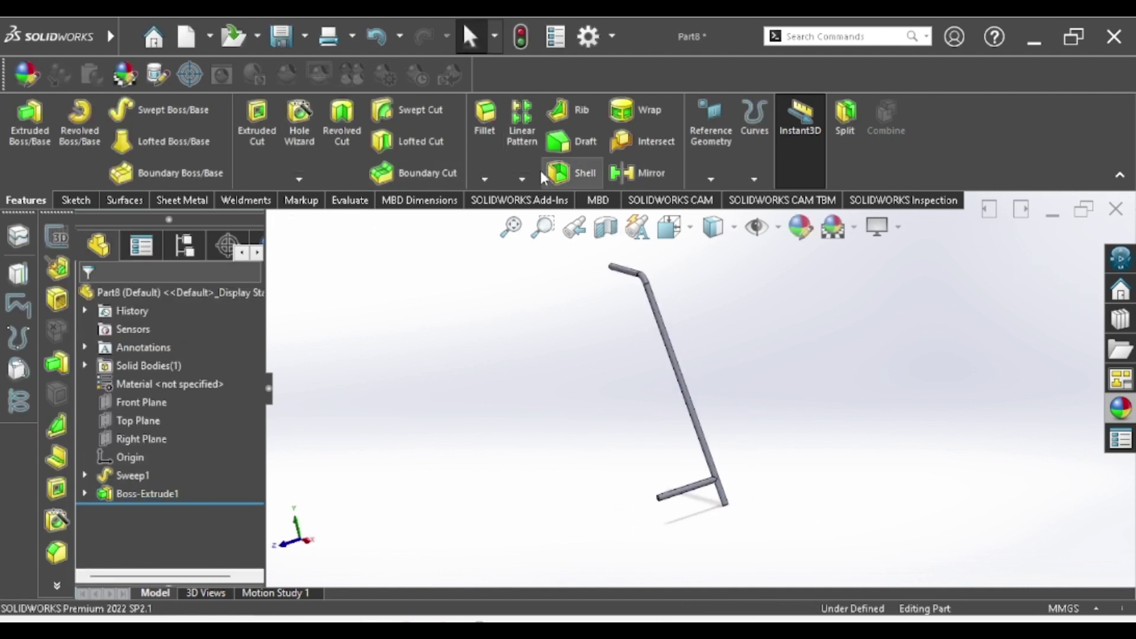
{"action": "left_click", "coordinate": [523, 178]}
Start a Curve Driven Pattern using Sketch3 as the curve and Boss-Extrude1 as the feature
{"action": "left_click", "coordinate": [556, 260]}
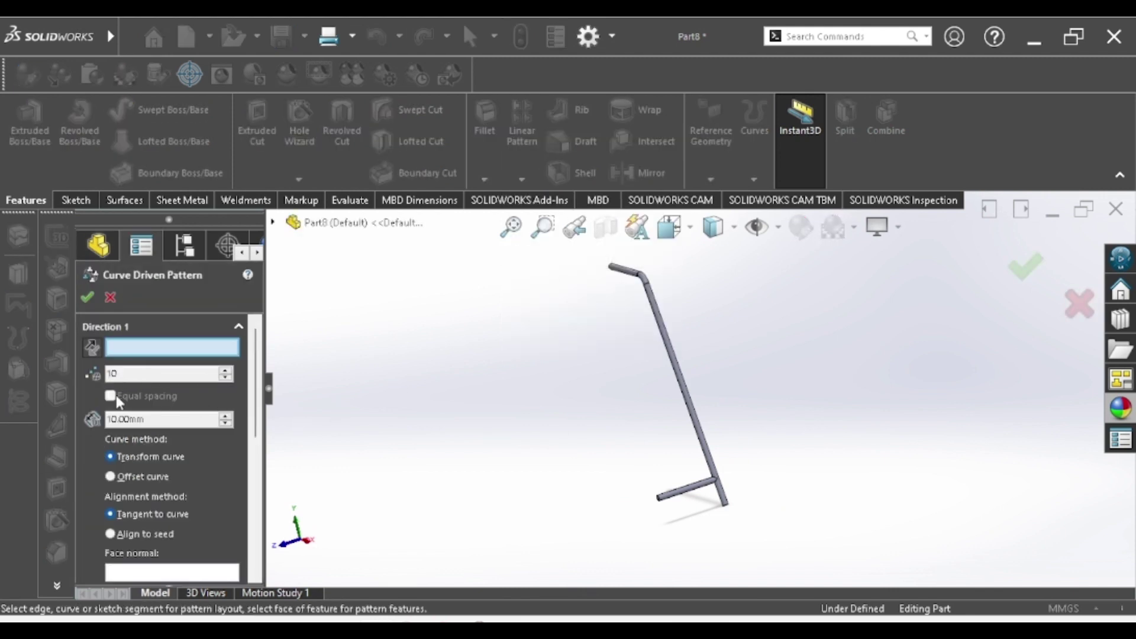
{"action": "left_click", "coordinate": [274, 223]}
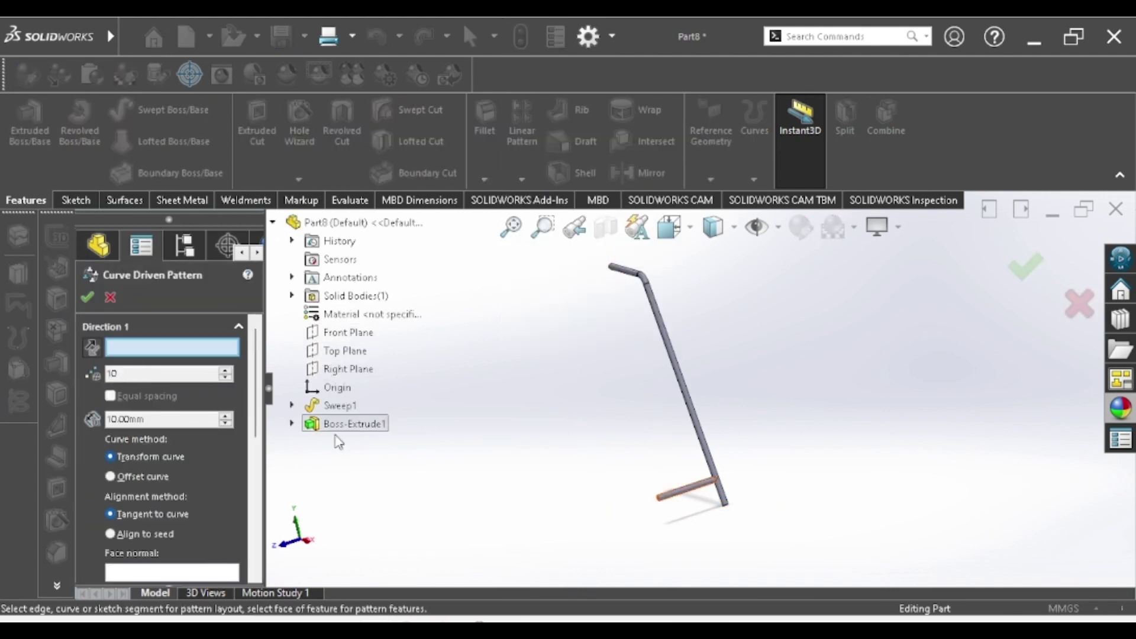
{"action": "left_click", "coordinate": [292, 406]}
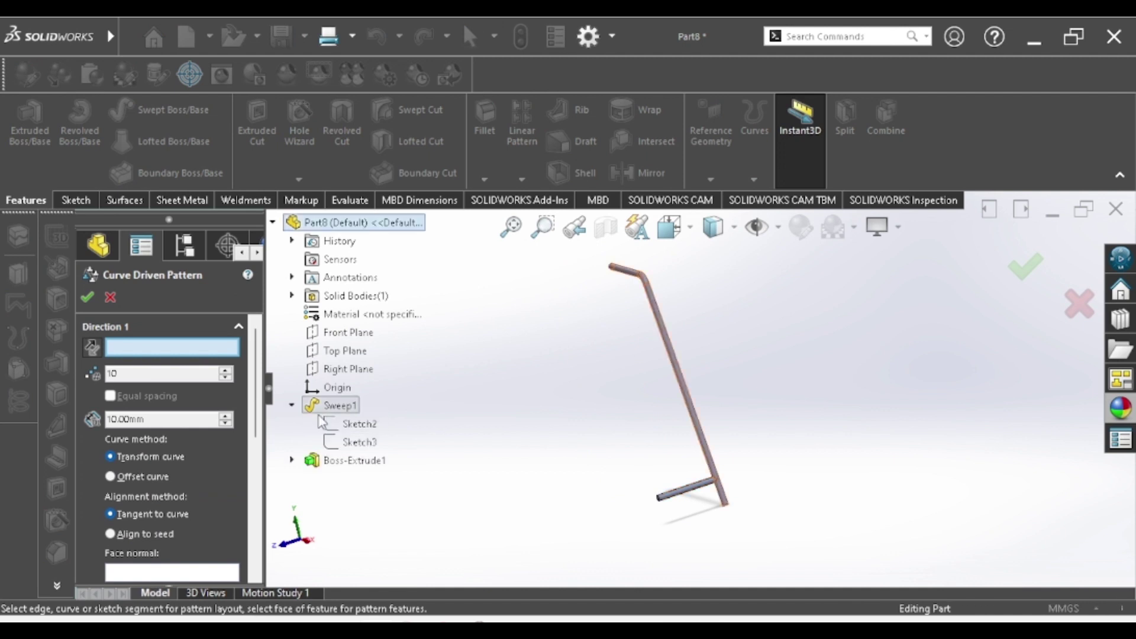
{"action": "left_click", "coordinate": [352, 442]}
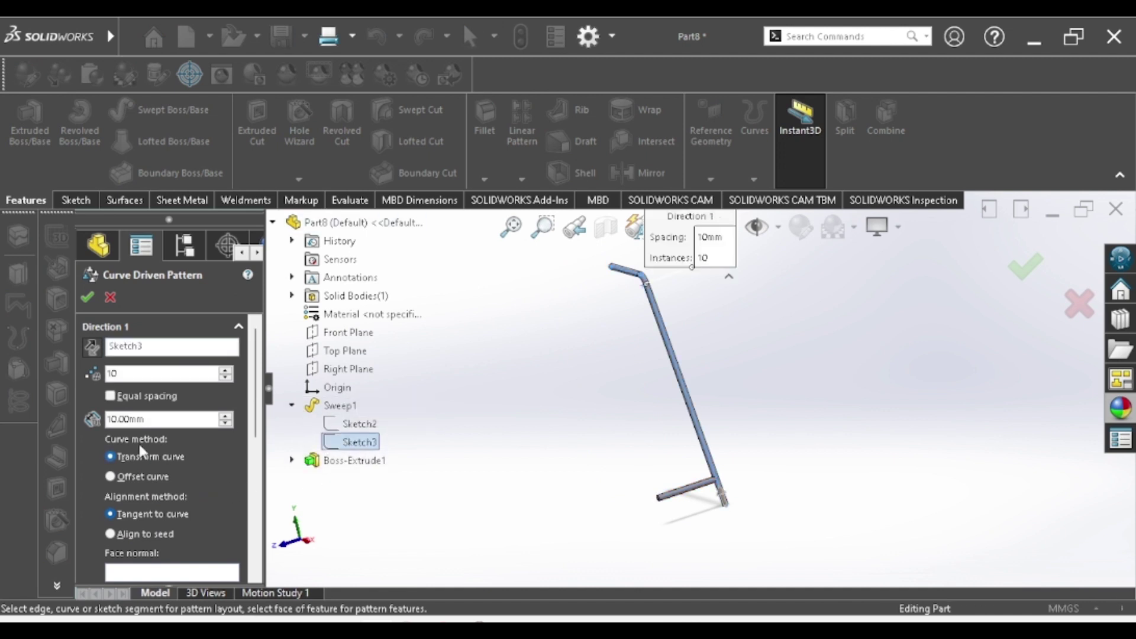
{"action": "scroll", "coordinate": [165, 431], "scroll_direction": "down", "scroll_amount": 5}
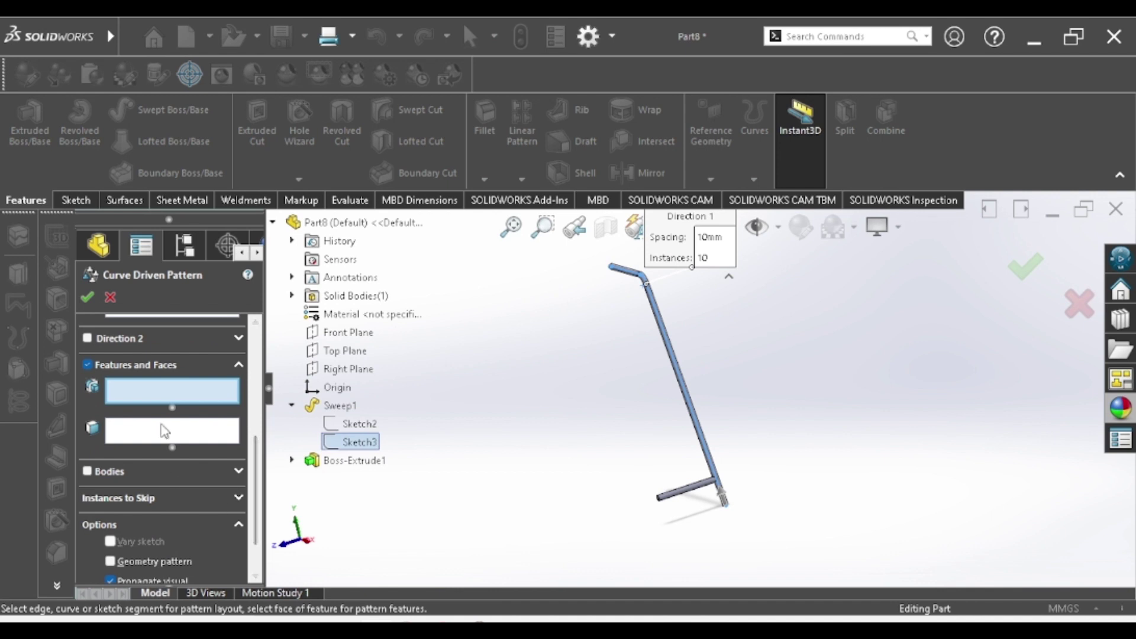
{"action": "left_click", "coordinate": [684, 500]}
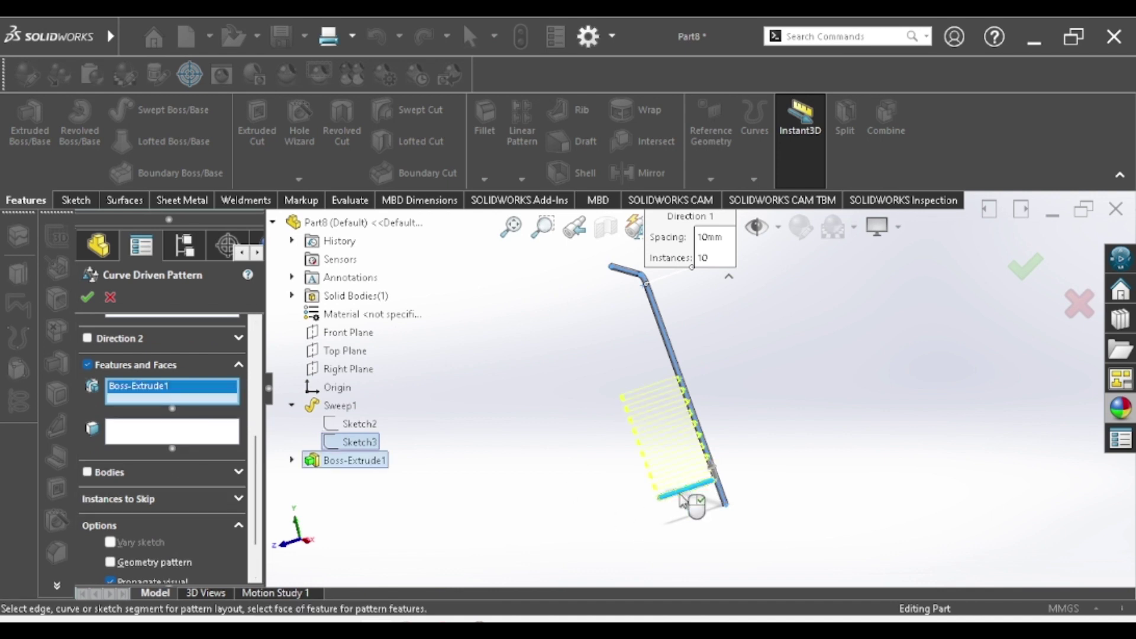
{"action": "left_click_drag", "start_coordinate": [260, 439], "coordinate": [283, 363]}
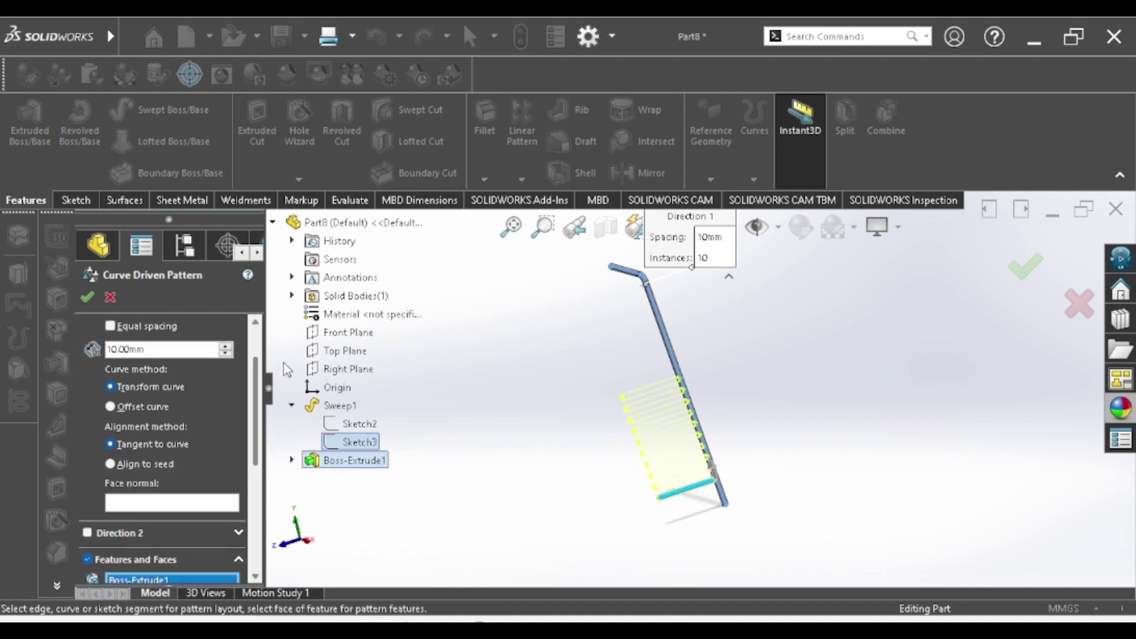
{"action": "scroll", "coordinate": [214, 390], "scroll_direction": "up", "scroll_amount": 3}
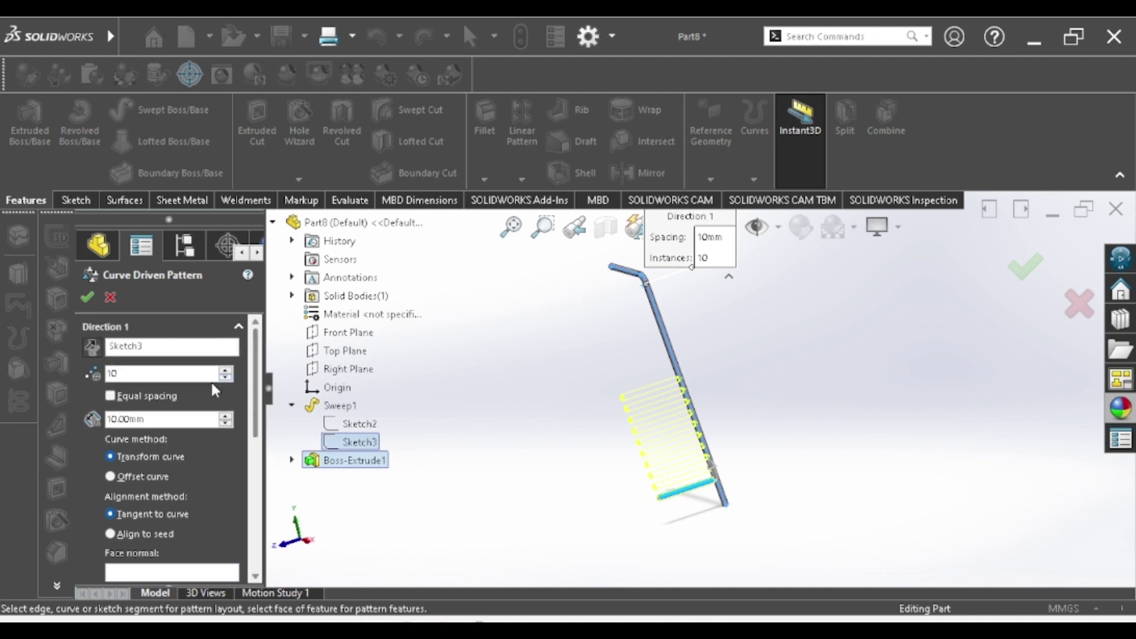
Set the pattern to 10 instances at 25 mm spacing and create it
{"action": "type", "text": "25"}
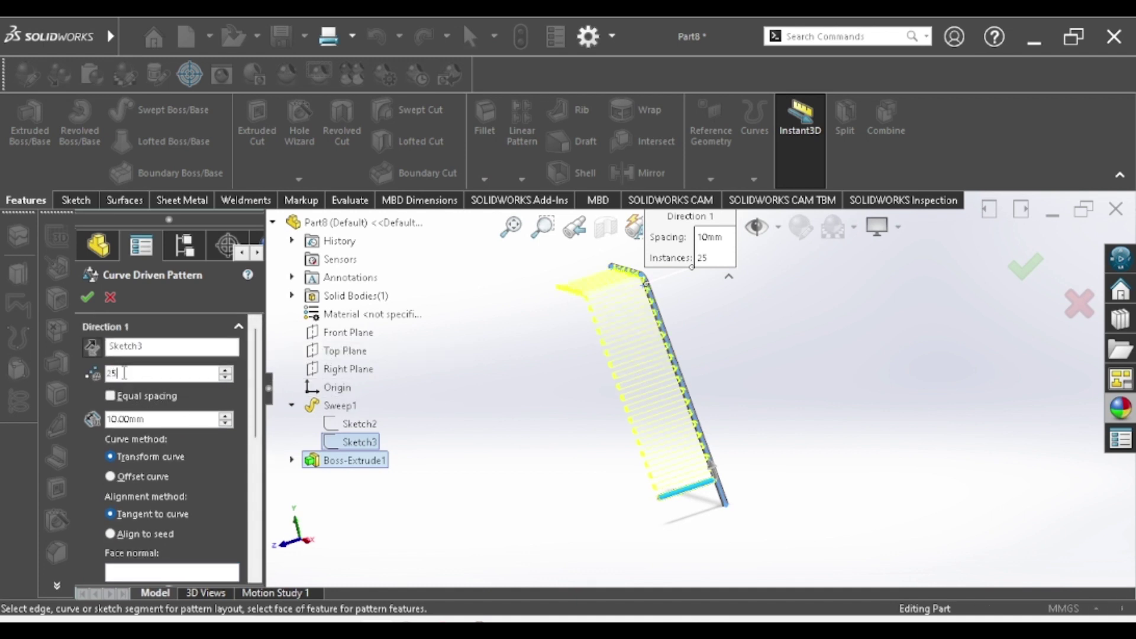
{"action": "type", "text": "14"}
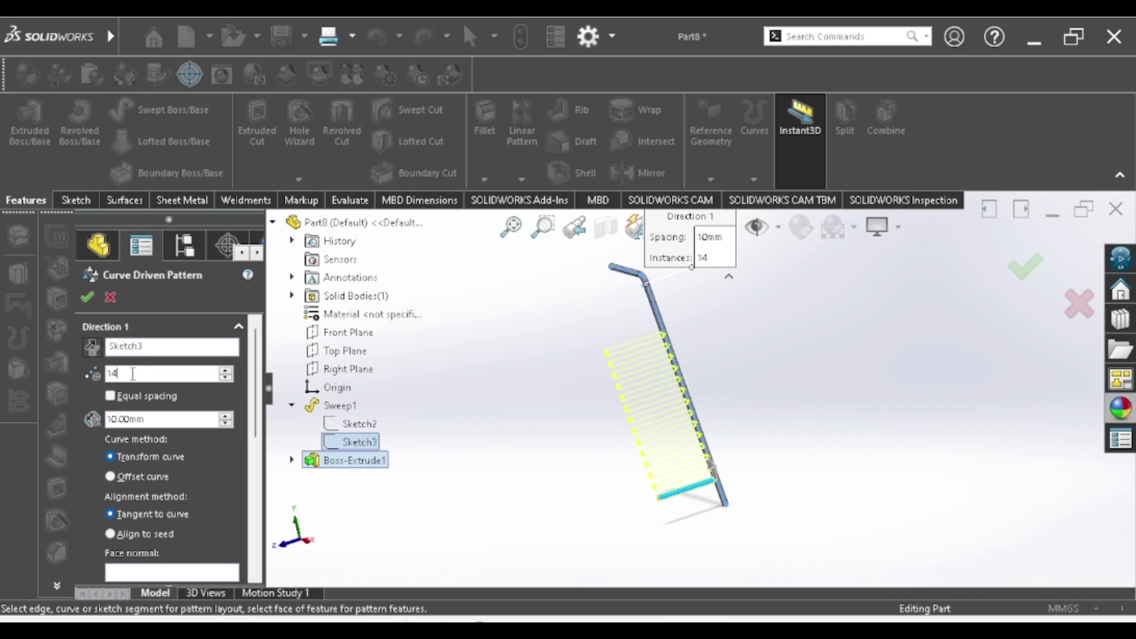
{"action": "double_click", "coordinate": [153, 419]}
{"action": "type", "text": "5"}
{"action": "key", "text": "Return"}
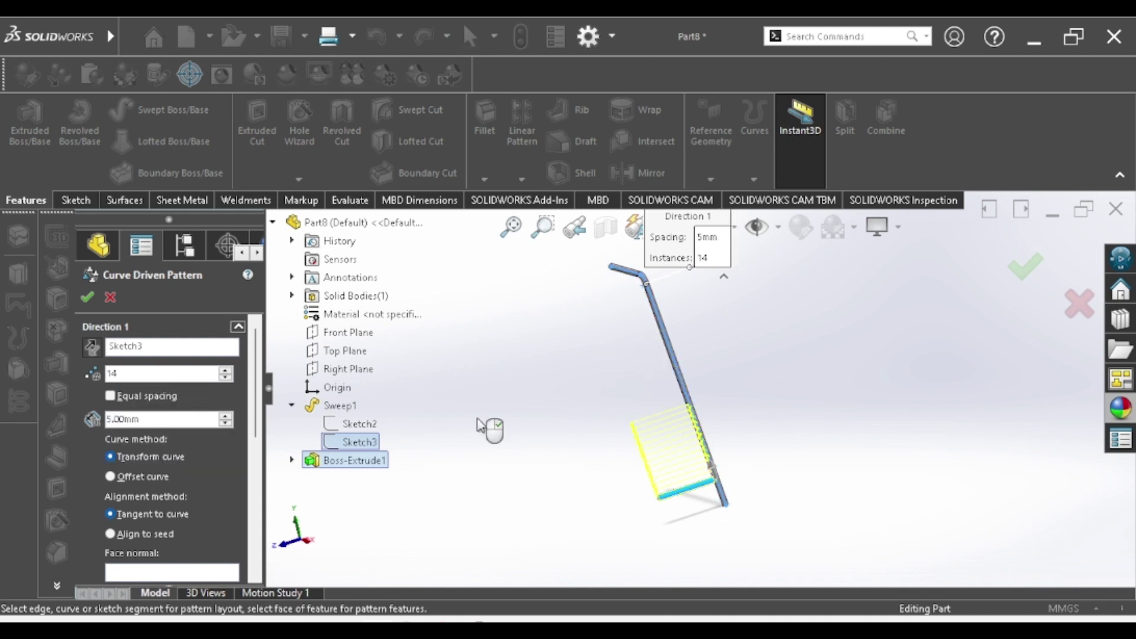
{"action": "type", "text": "25"}
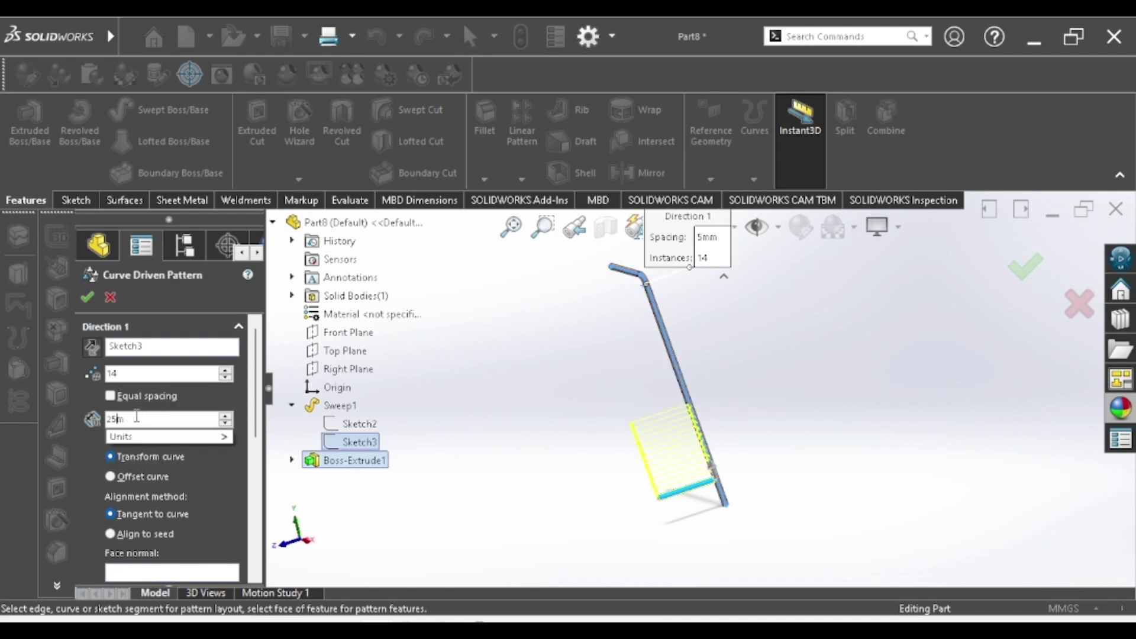
{"action": "key", "text": "Return"}
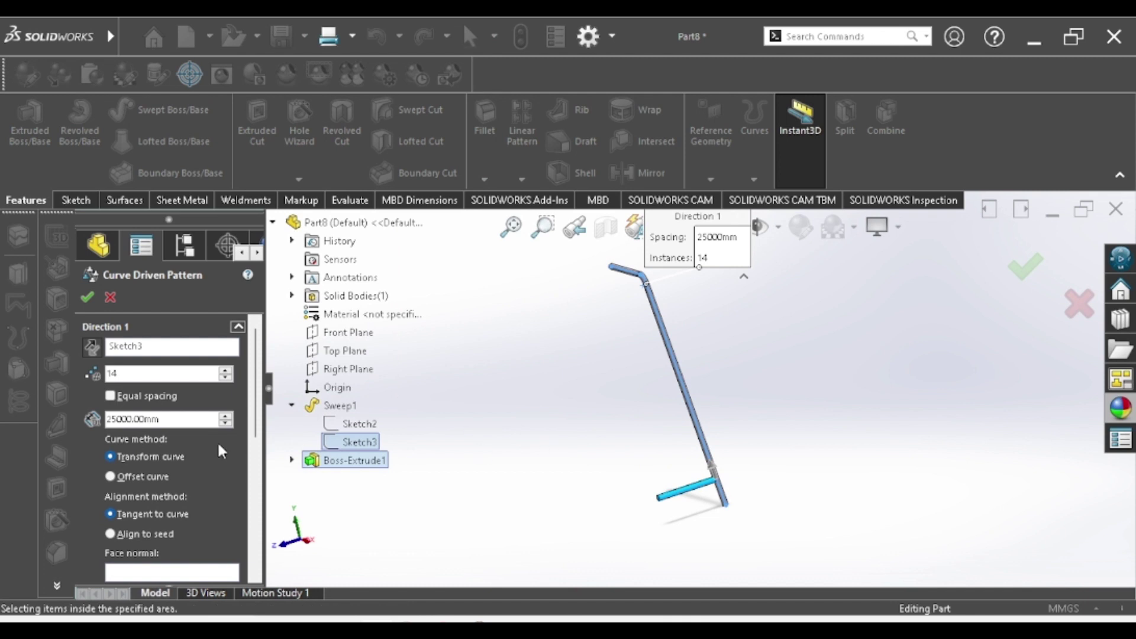
{"action": "type", "text": "25"}
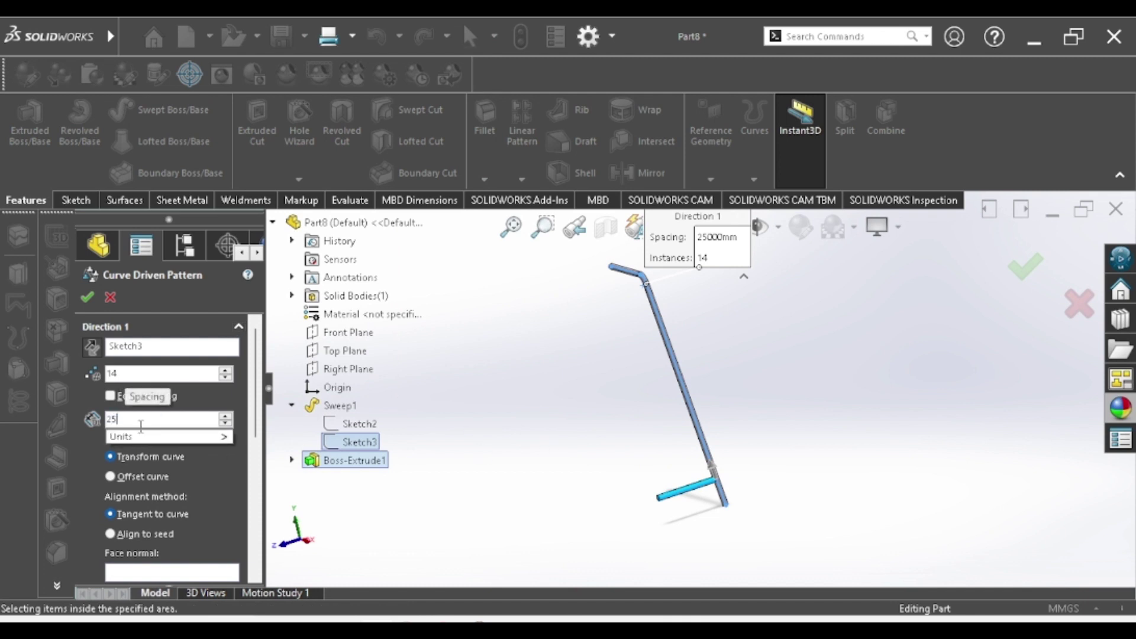
{"action": "key", "text": "Return"}
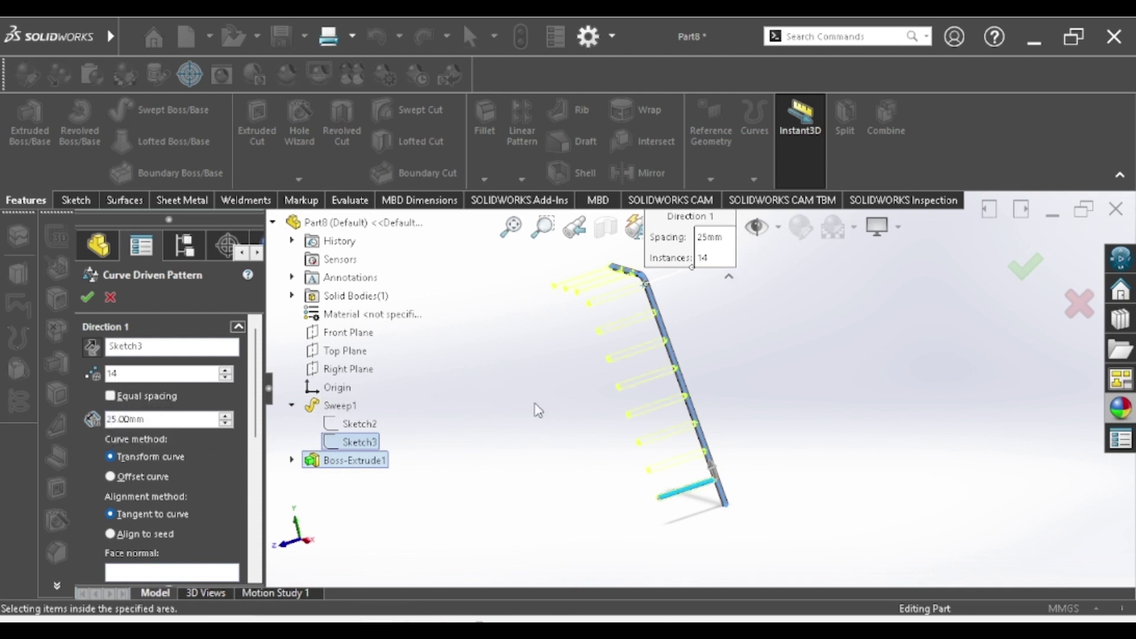
{"action": "type", "text": "10"}
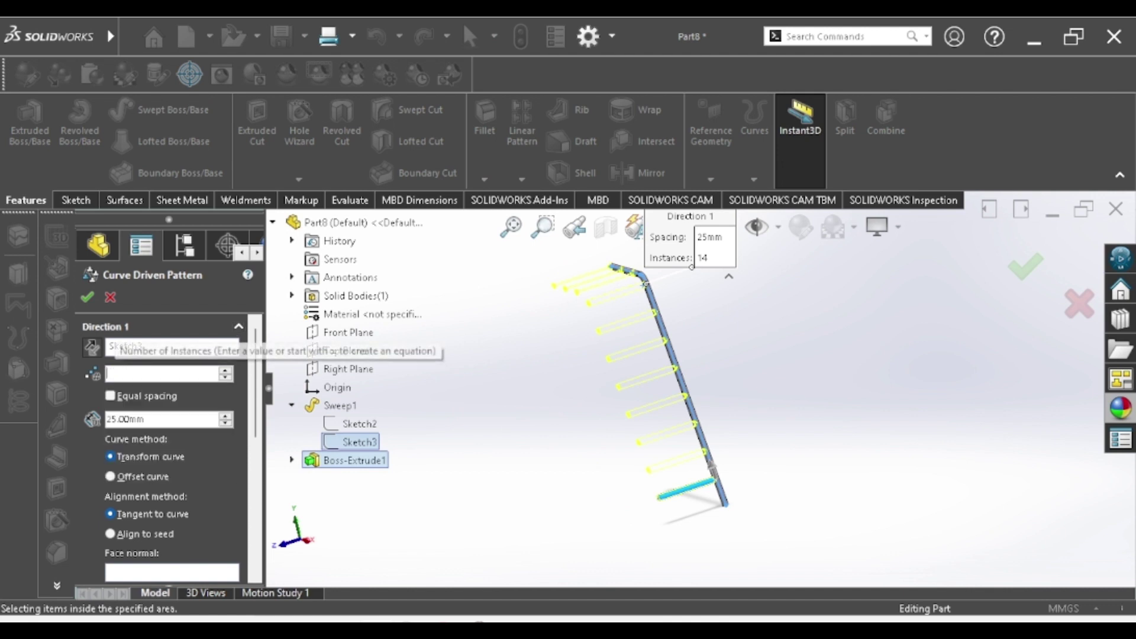
{"action": "middle_click_drag", "start_coordinate": [540, 379], "coordinate": [604, 426]}
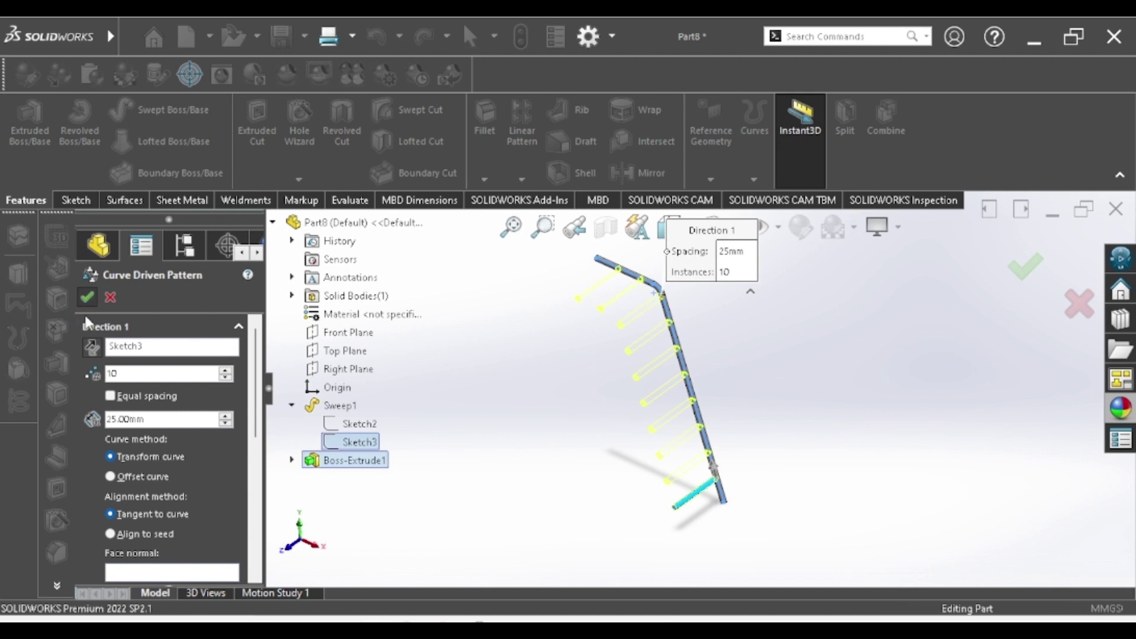
{"action": "left_click", "coordinate": [88, 298]}
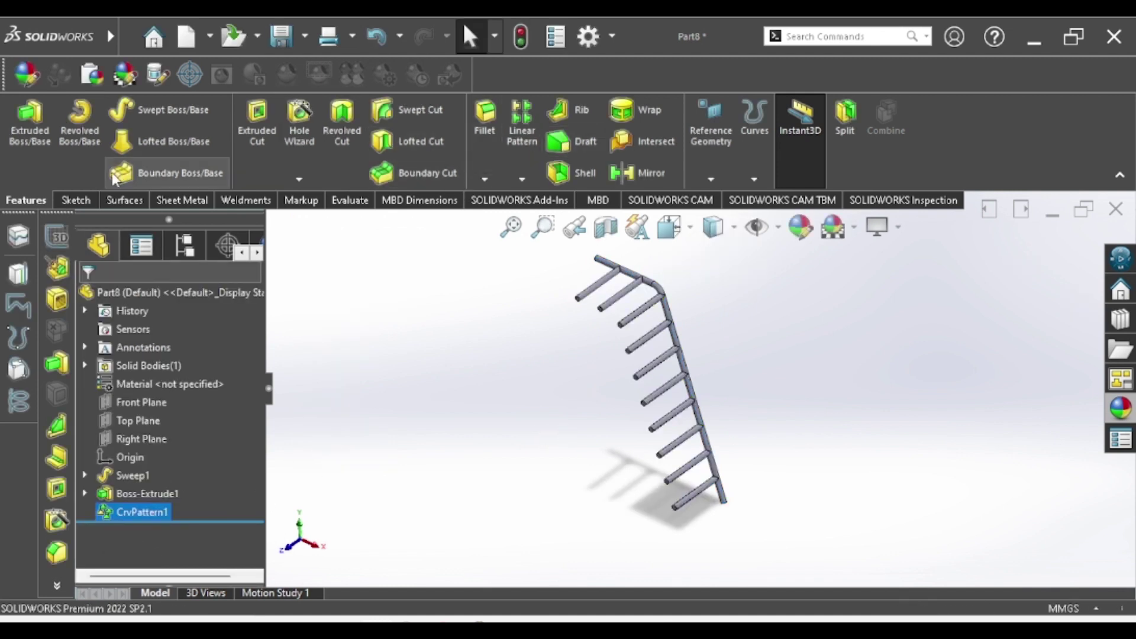
Create a reference plane with the Front Plane as first reference, previewed 200 mm offset
{"action": "left_click", "coordinate": [711, 179]}
{"action": "left_click", "coordinate": [728, 202]}
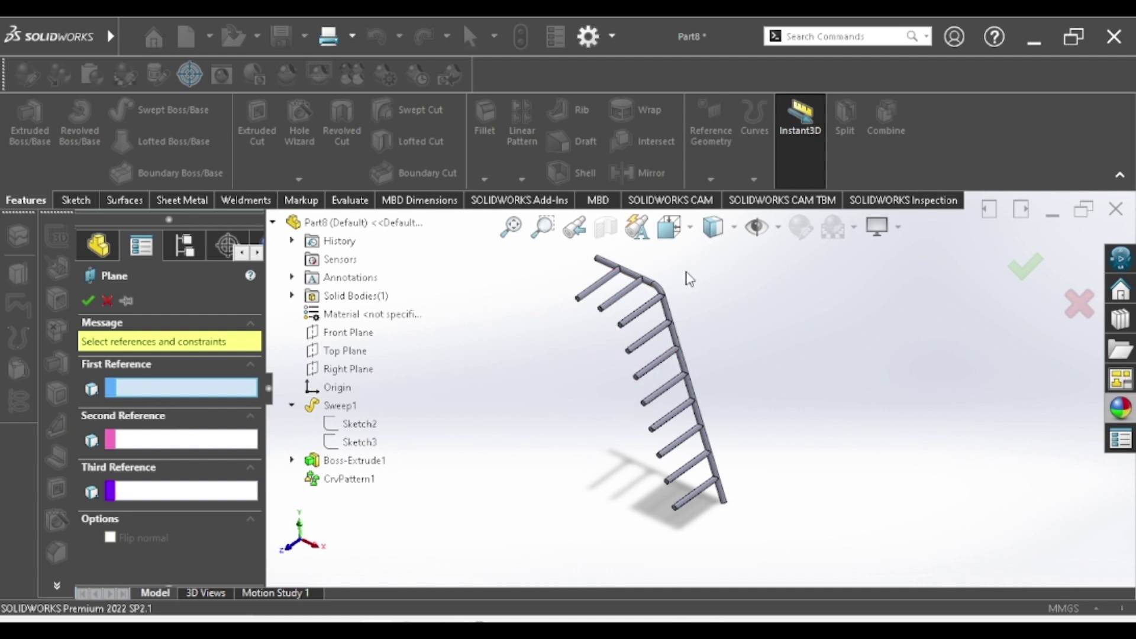
{"action": "left_click", "coordinate": [344, 334]}
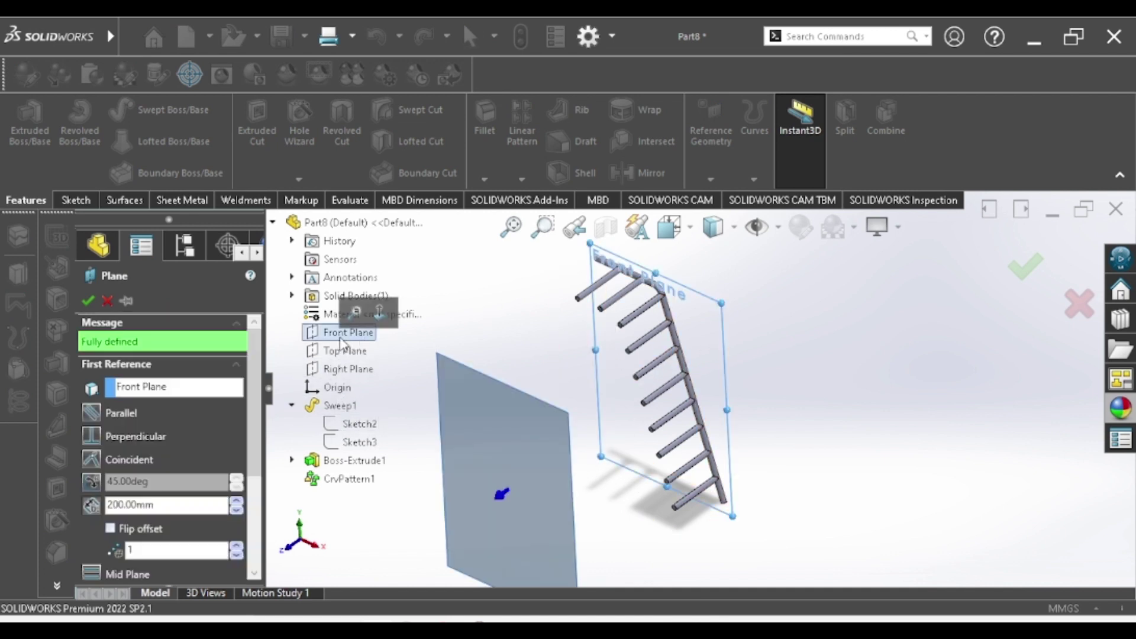
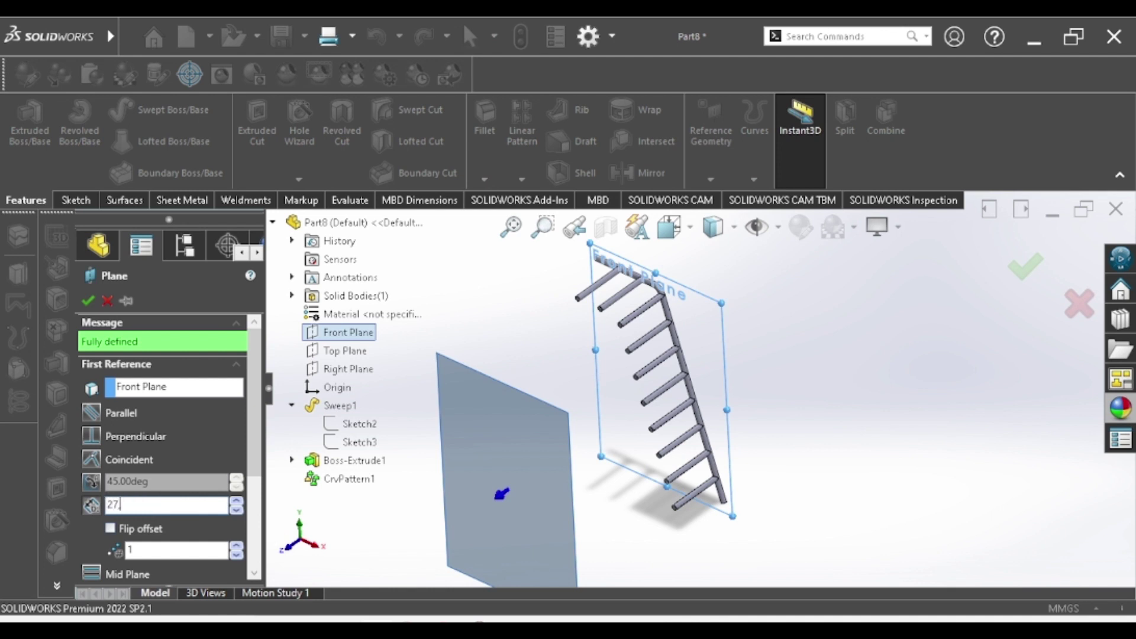
{"action": "type", "text": ".50mm"}
Create Plane1 offset 27.50 mm from the Front Plane
{"action": "key", "text": "Return"}
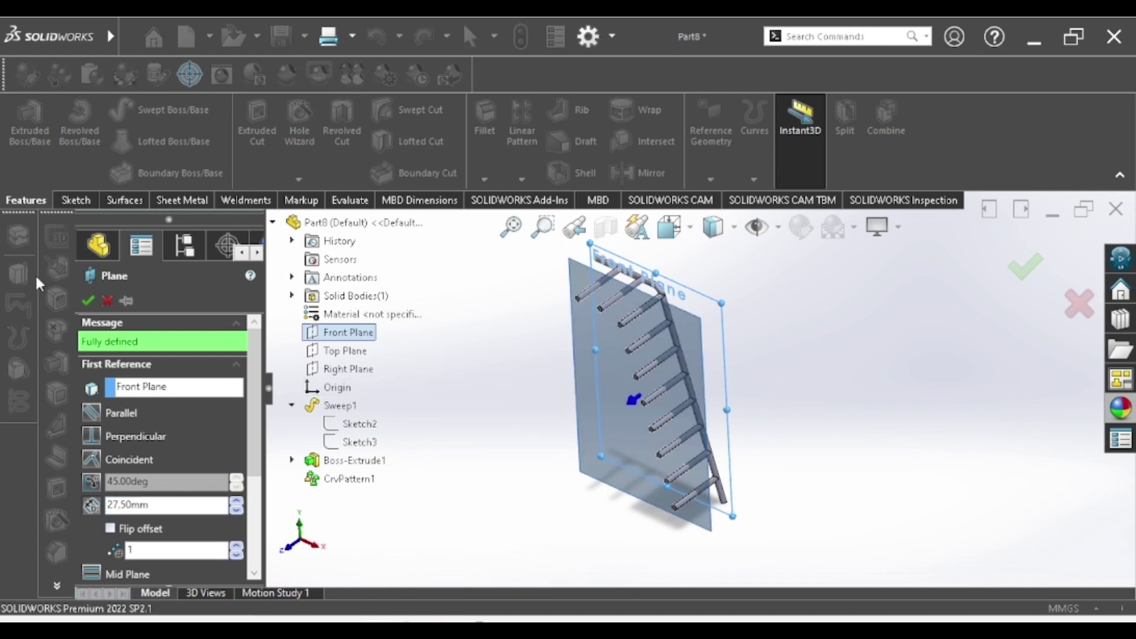
{"action": "left_click", "coordinate": [87, 301]}
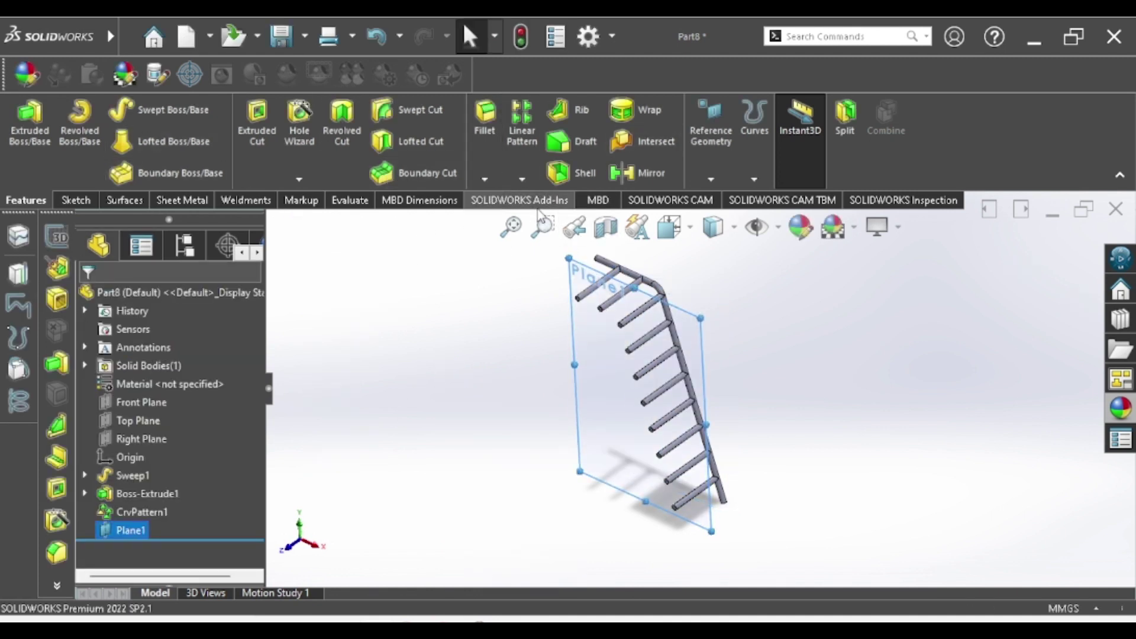
{"action": "left_click", "coordinate": [485, 179]}
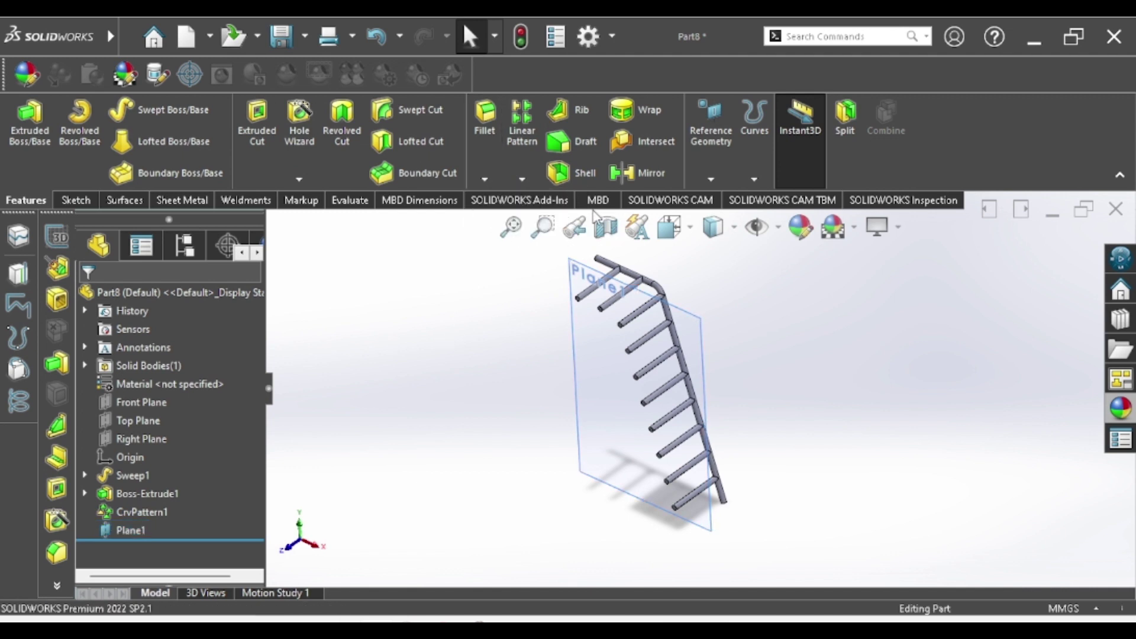
Mirror the Sweep1 bent rail across Plane1 to form a second rail
{"action": "left_click", "coordinate": [636, 176]}
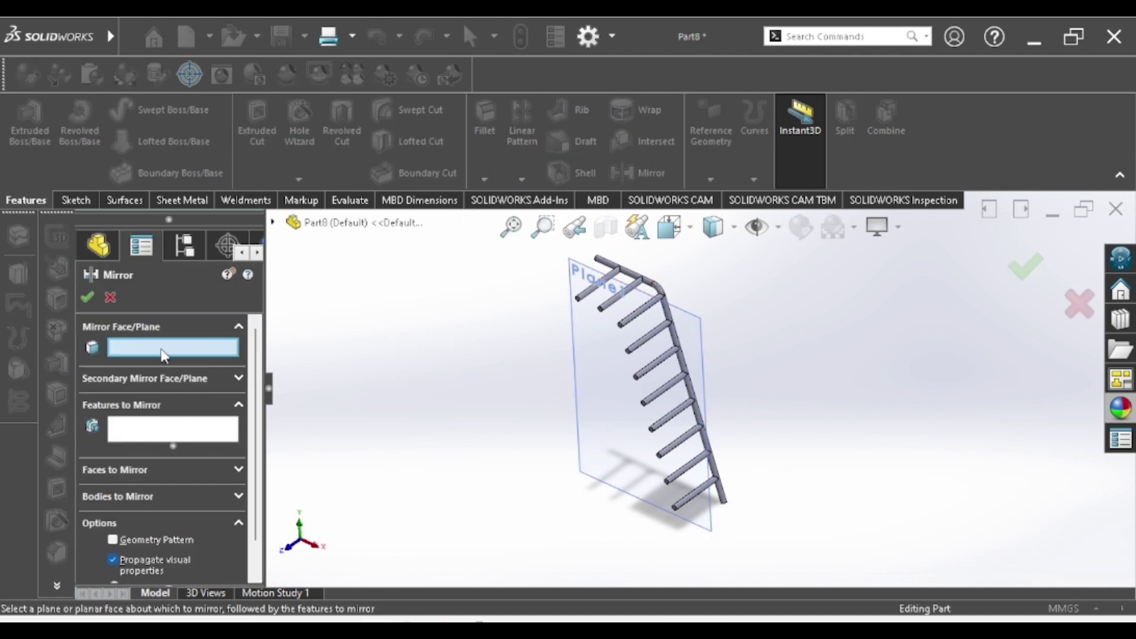
{"action": "left_click", "coordinate": [587, 357]}
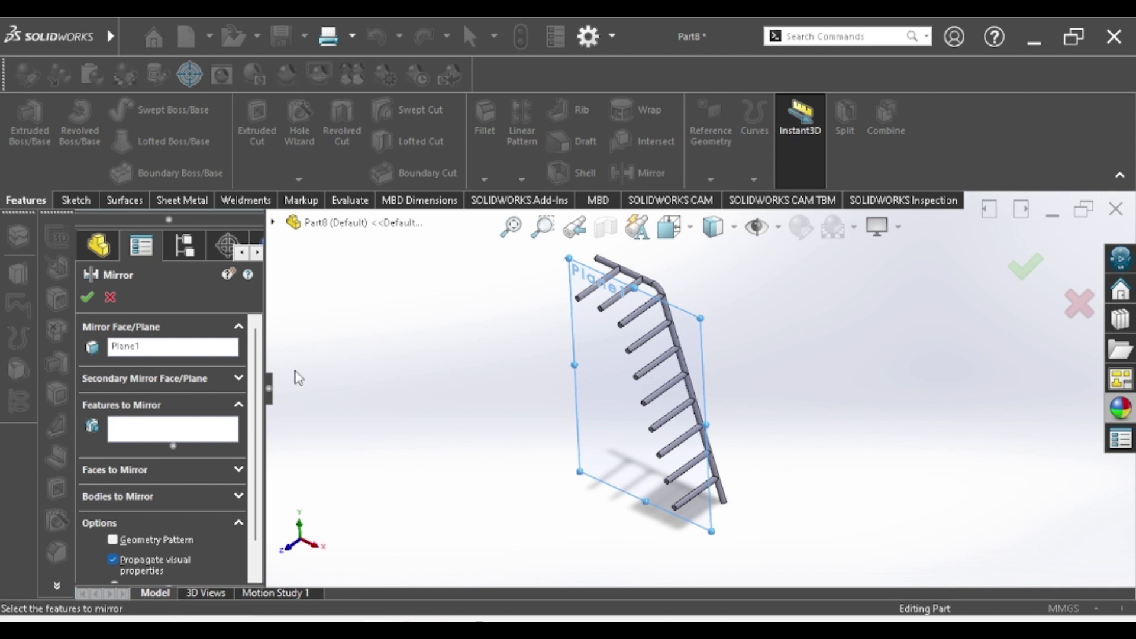
{"action": "left_click", "coordinate": [182, 437]}
{"action": "left_click", "coordinate": [632, 275]}
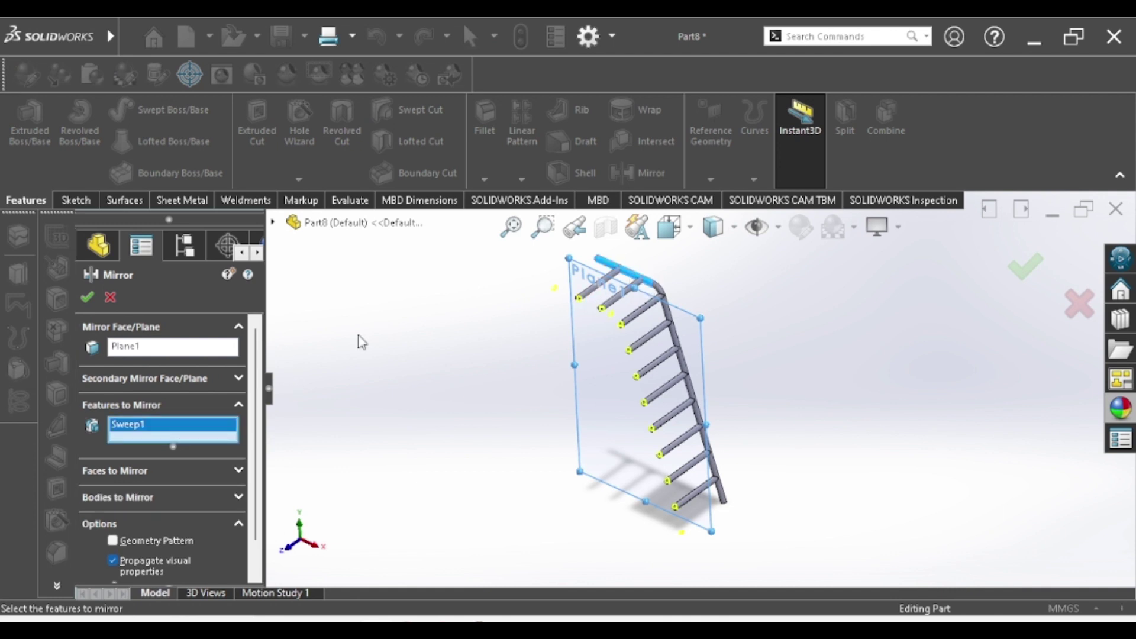
{"action": "left_click", "coordinate": [87, 298]}
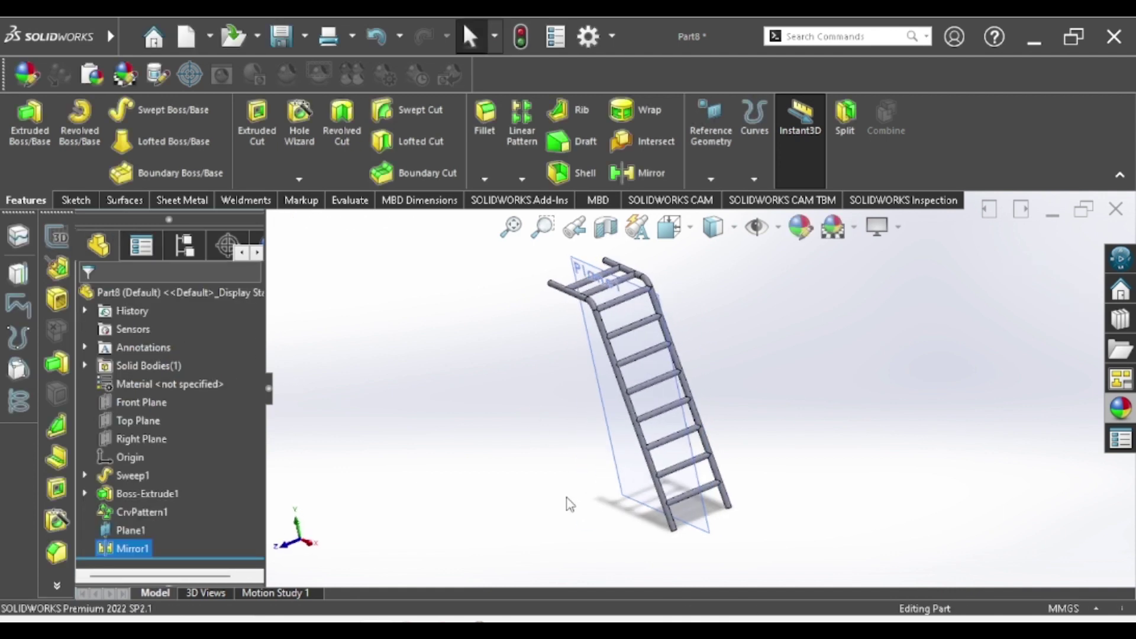
Lengthen the Boss-Extrude1 rungs to a 105 mm depth
{"action": "scroll", "coordinate": [664, 480], "scroll_direction": "down", "scroll_amount": 2}
{"action": "right_click", "coordinate": [621, 342]}
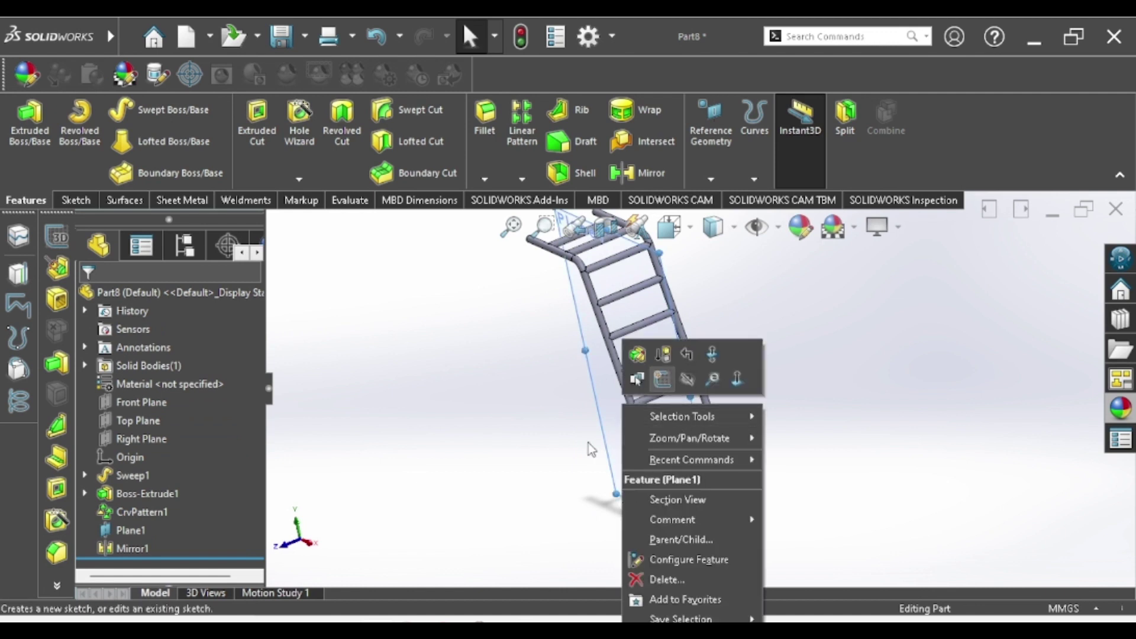
{"action": "key", "text": "Escape"}
{"action": "left_click", "coordinate": [695, 500]}
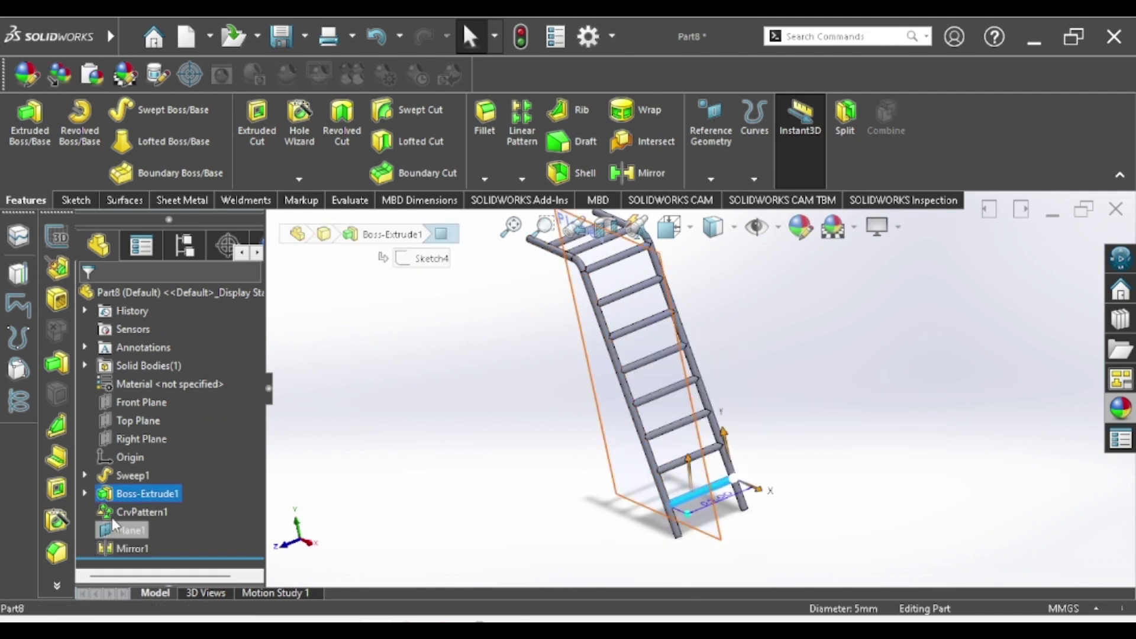
{"action": "right_click", "coordinate": [130, 491]}
{"action": "left_click", "coordinate": [148, 256]}
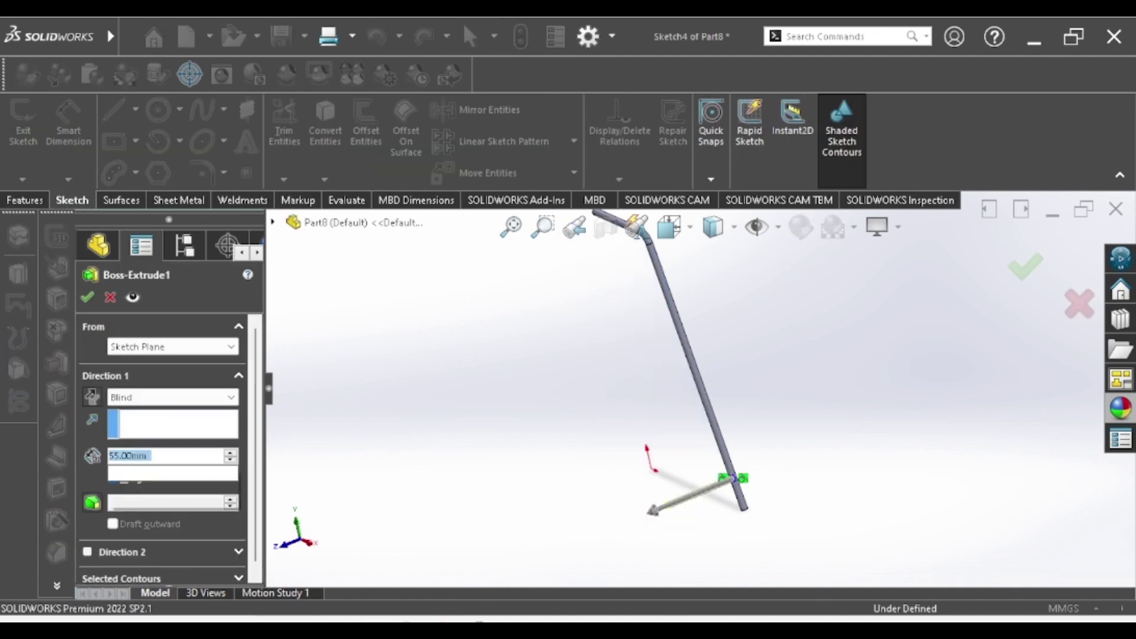
{"action": "type", "text": "105"}
{"action": "left_click", "coordinate": [443, 436]}
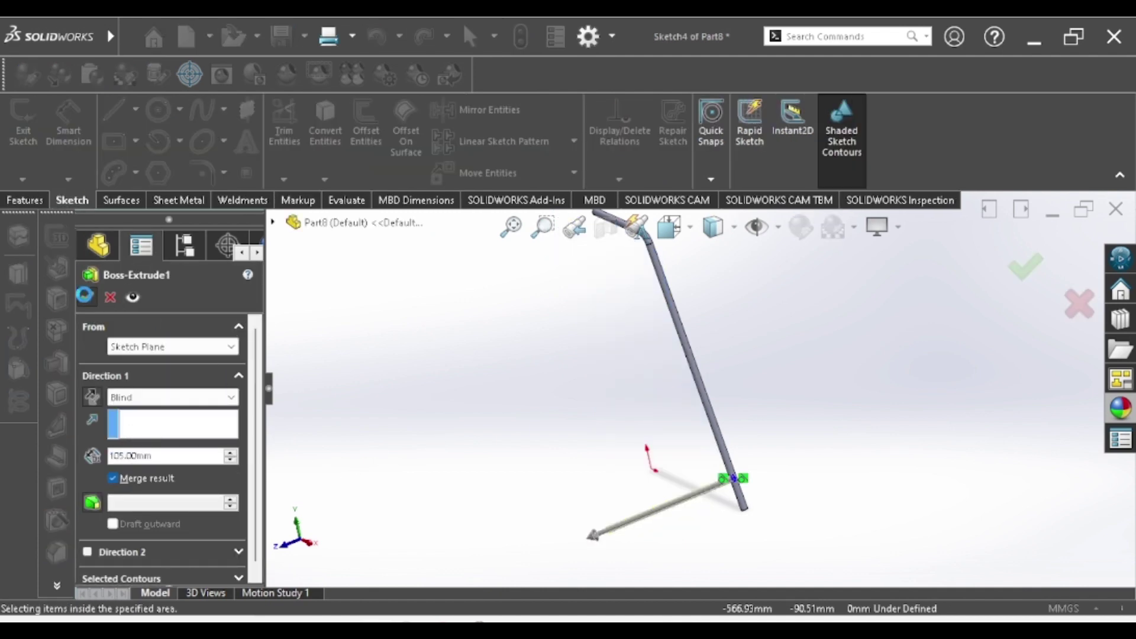
{"action": "key", "text": "Return"}
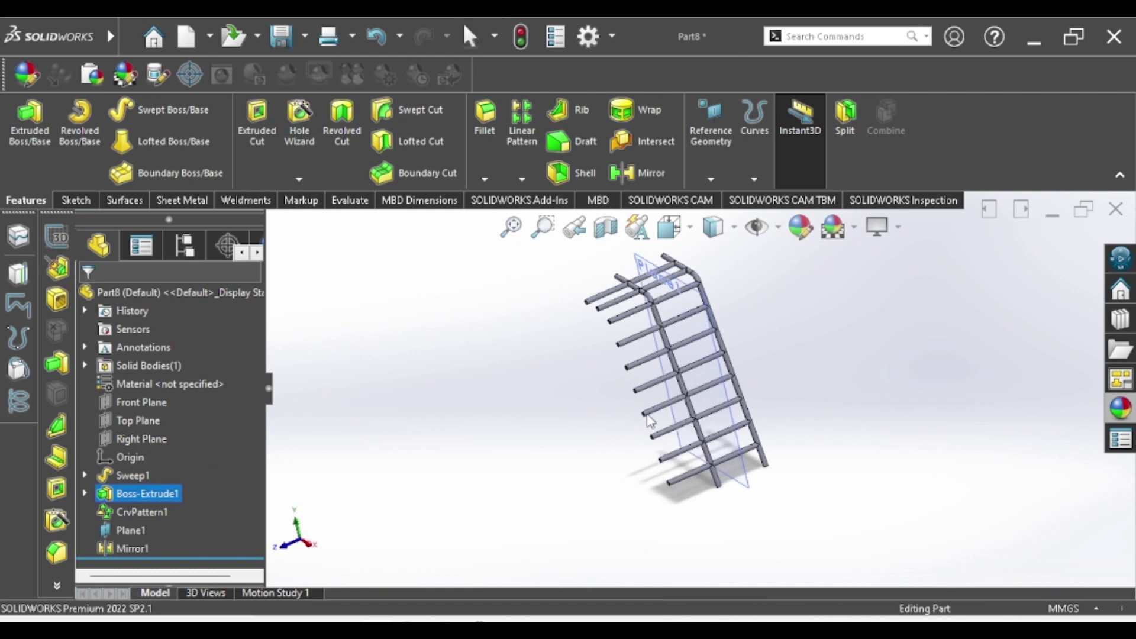
Change Plane1's offset to 52.50 mm so both rails meet the rungs
{"action": "left_click", "coordinate": [125, 530]}
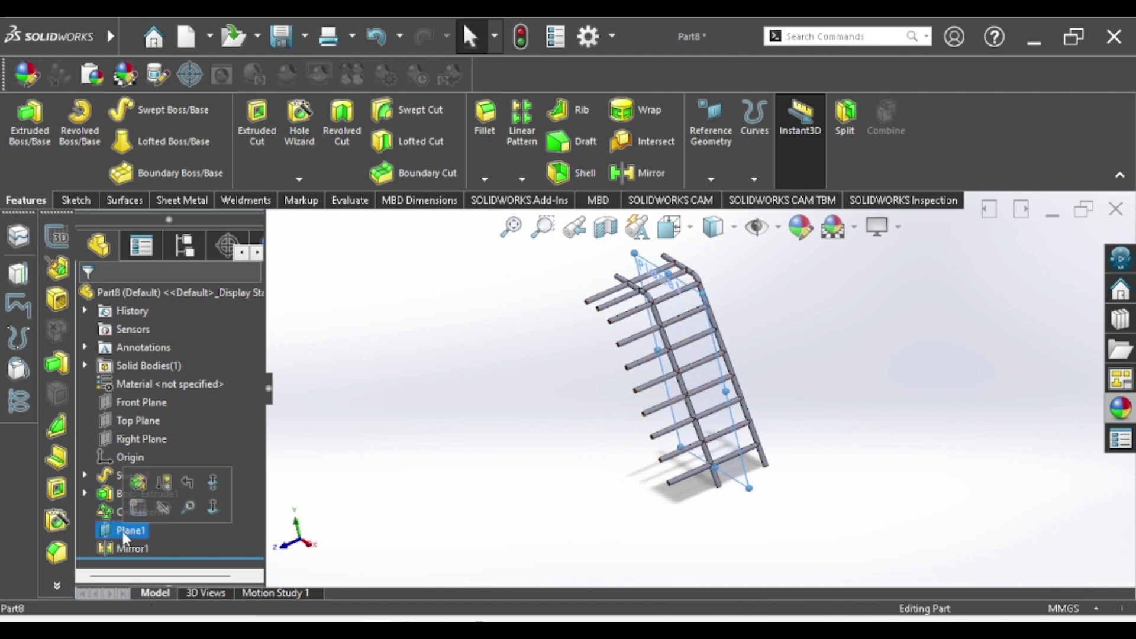
{"action": "left_click", "coordinate": [137, 486]}
{"action": "type", "text": "52,5"}
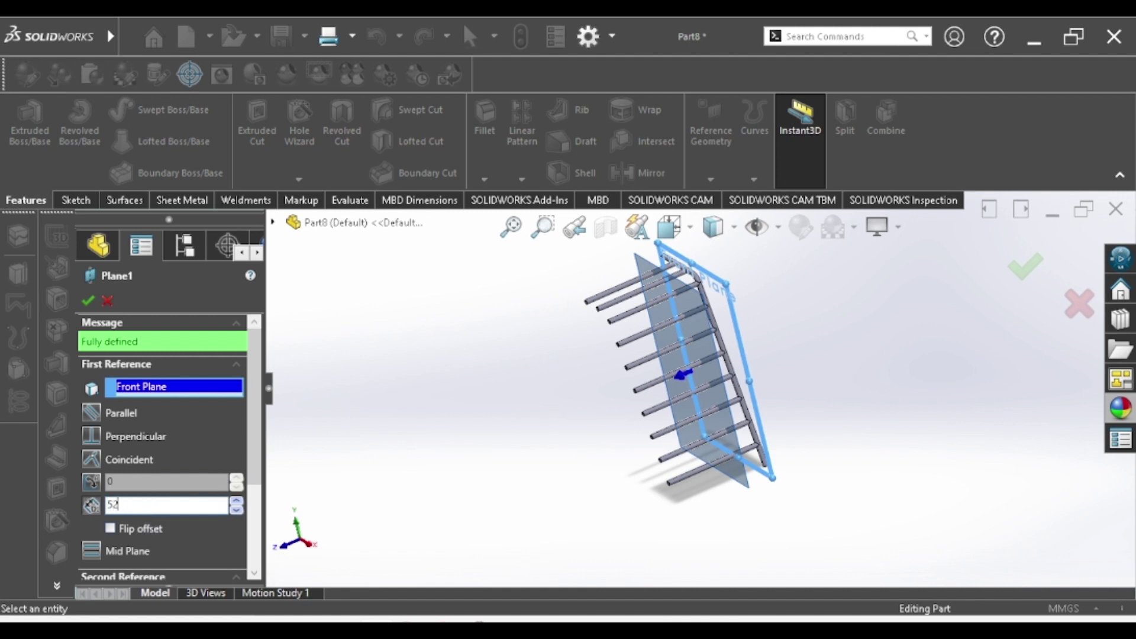
{"action": "key", "text": "Return"}
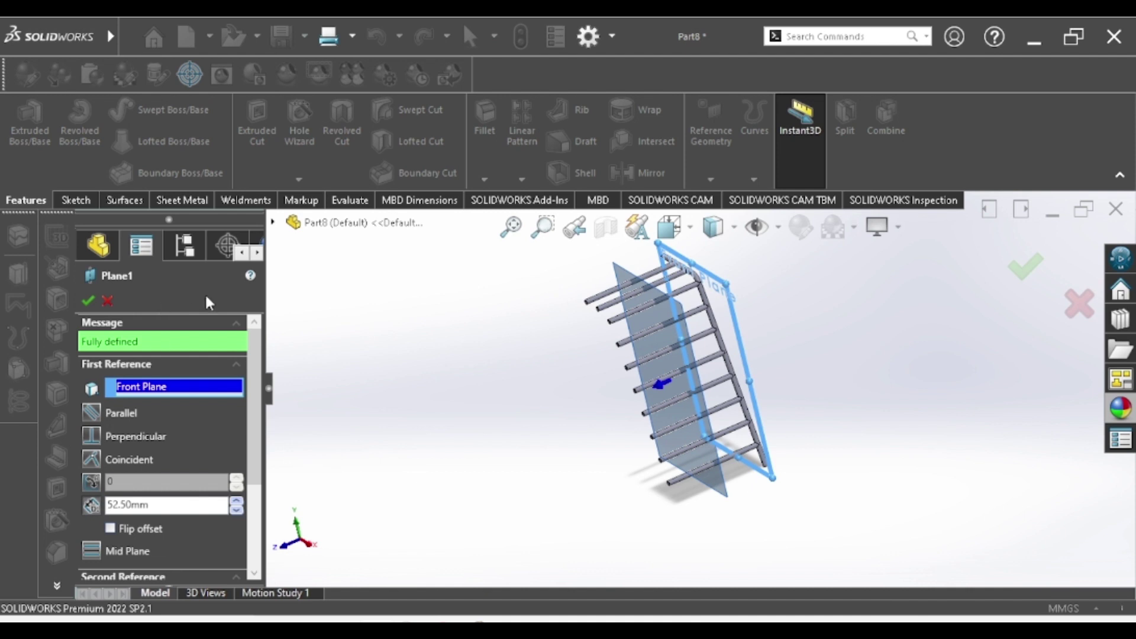
{"action": "left_click", "coordinate": [88, 301]}
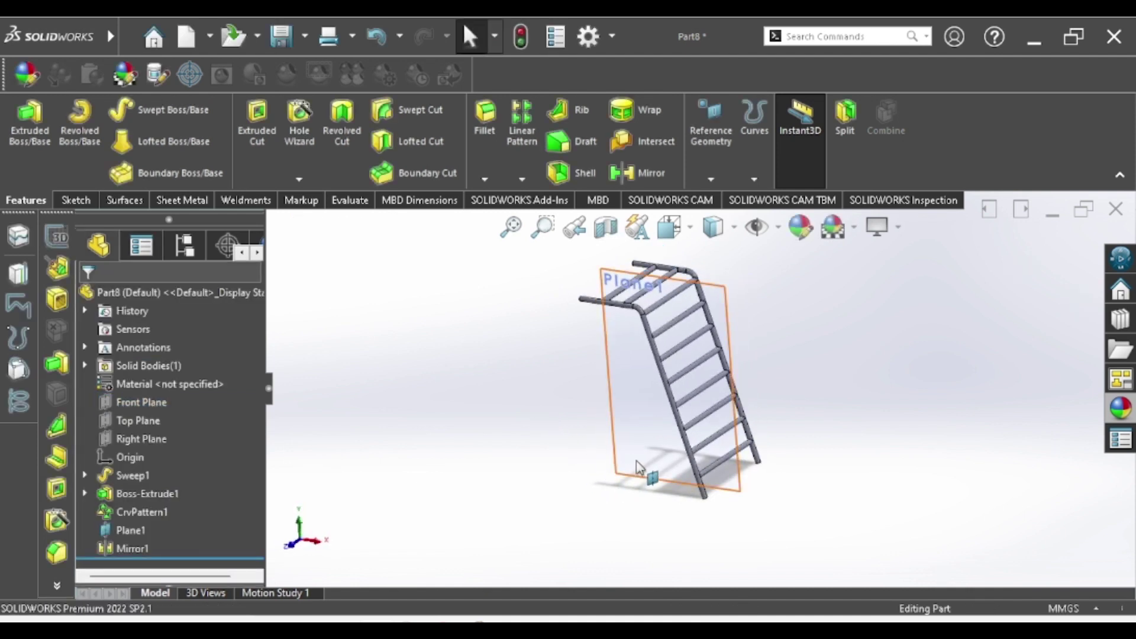
Hide Plane1 and colour the whole ladder yellow-green
{"action": "right_click", "coordinate": [638, 480]}
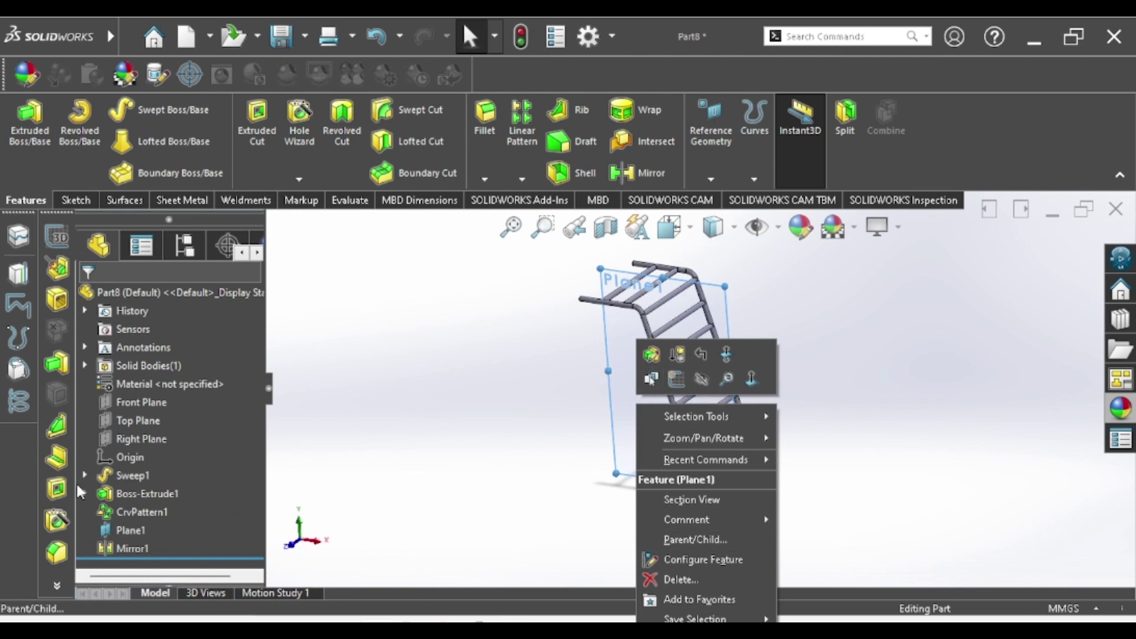
{"action": "left_click", "coordinate": [703, 384]}
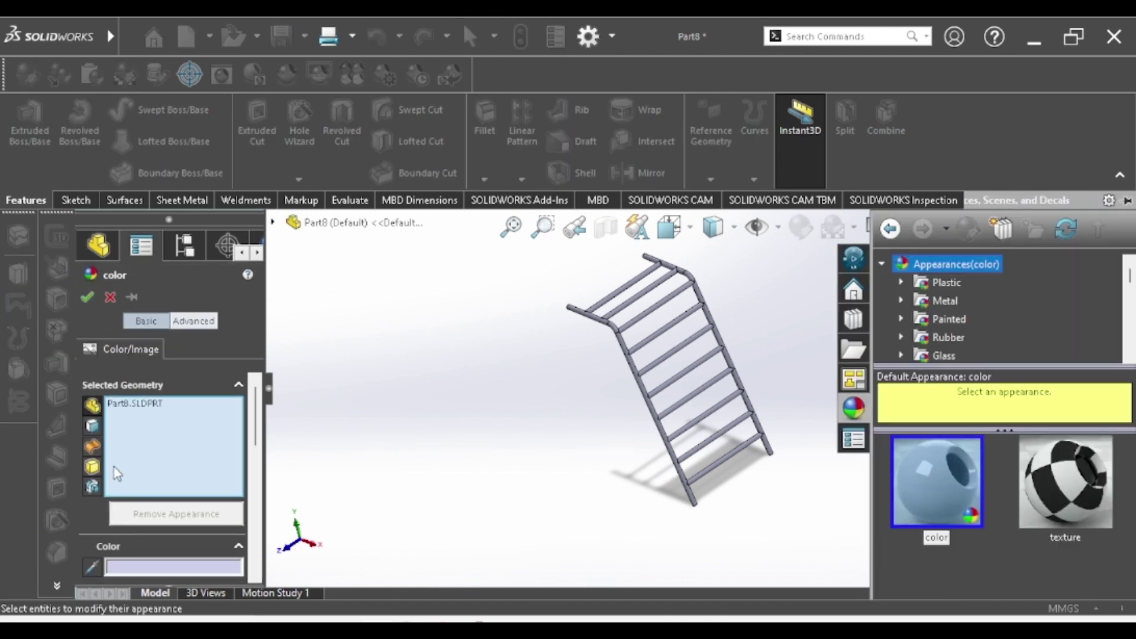
{"action": "scroll", "coordinate": [178, 450], "scroll_direction": "down", "scroll_amount": 3}
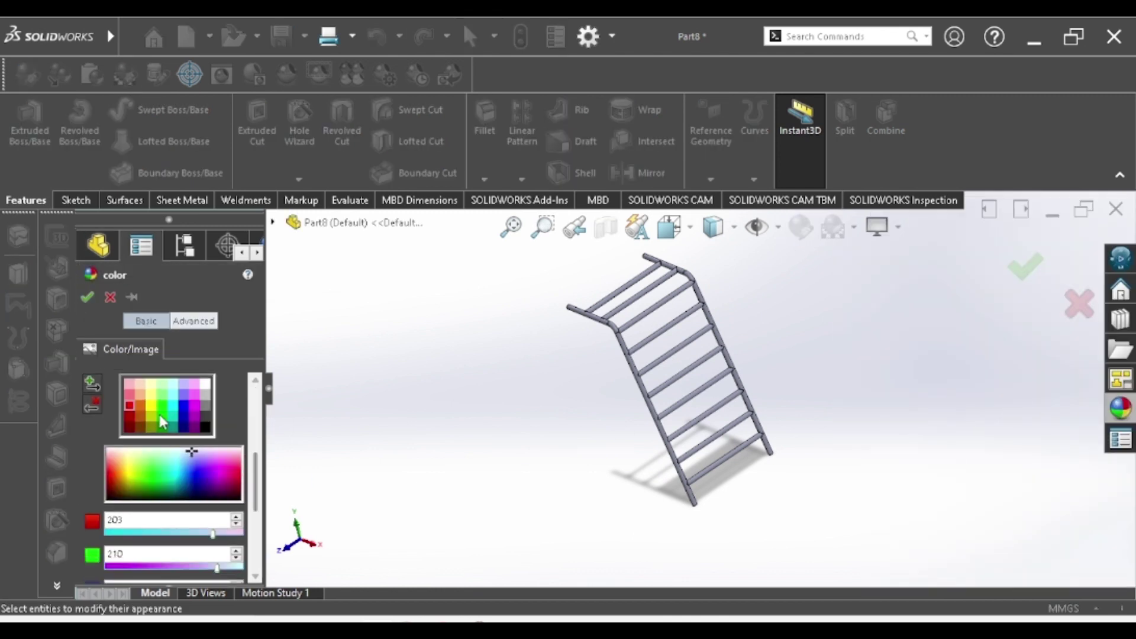
{"action": "left_click", "coordinate": [152, 413]}
{"action": "left_click", "coordinate": [87, 297]}
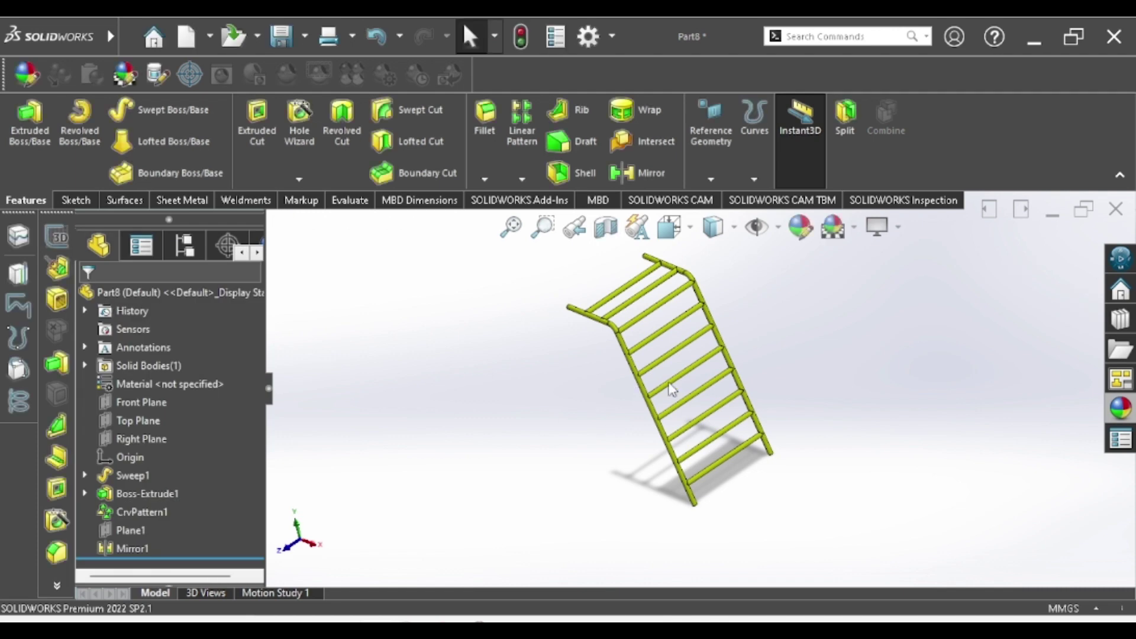
{"action": "middle_click_drag", "start_coordinate": [660, 443], "coordinate": [733, 421]}
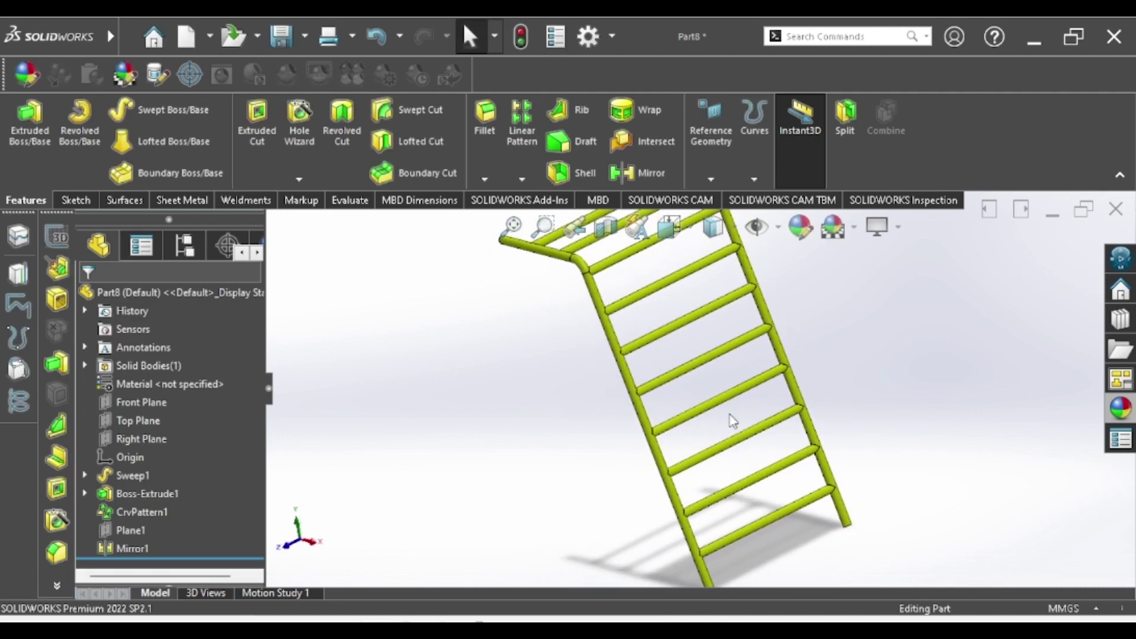
Save the part as 'slam slide'
{"action": "key", "text": "ctrl+s"}
{"action": "type", "text": "slm"}
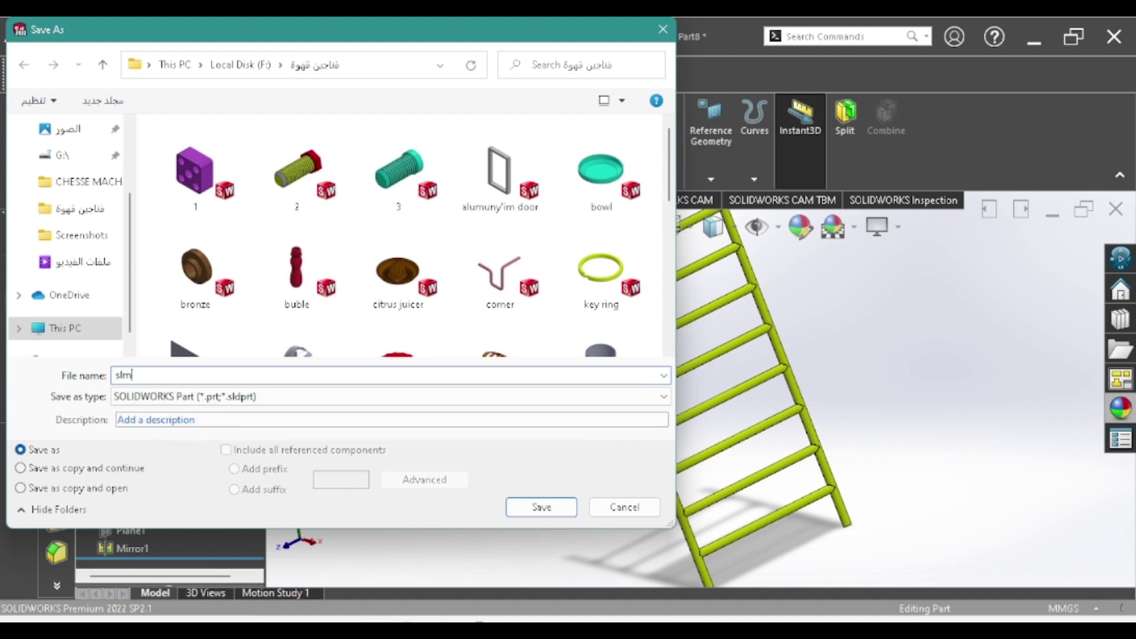
{"action": "key", "text": "BackSpace"}
{"action": "key", "text": "BackSpace"}
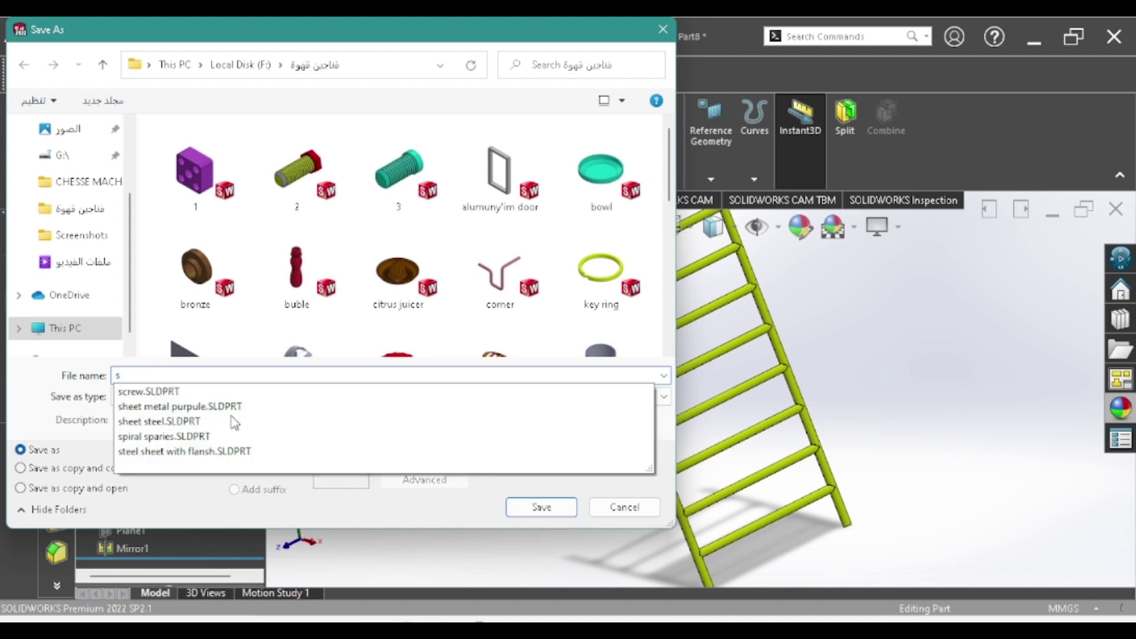
{"action": "type", "text": "lam slide"}
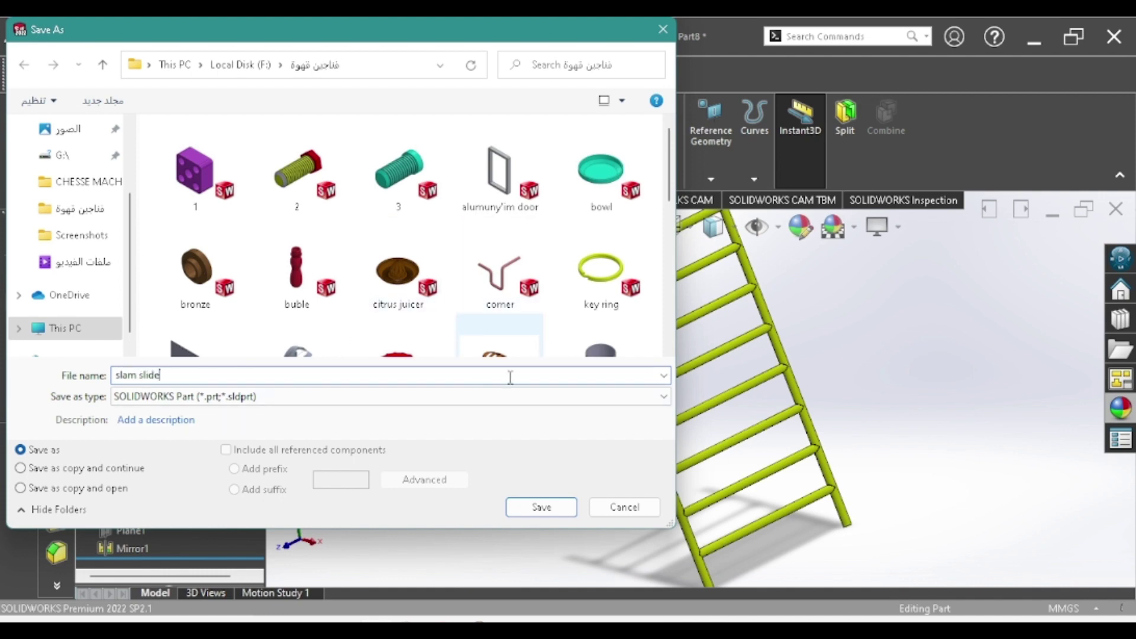
{"action": "left_click", "coordinate": [566, 512]}
{"action": "scroll", "coordinate": [705, 358], "scroll_direction": "up", "scroll_amount": 5}
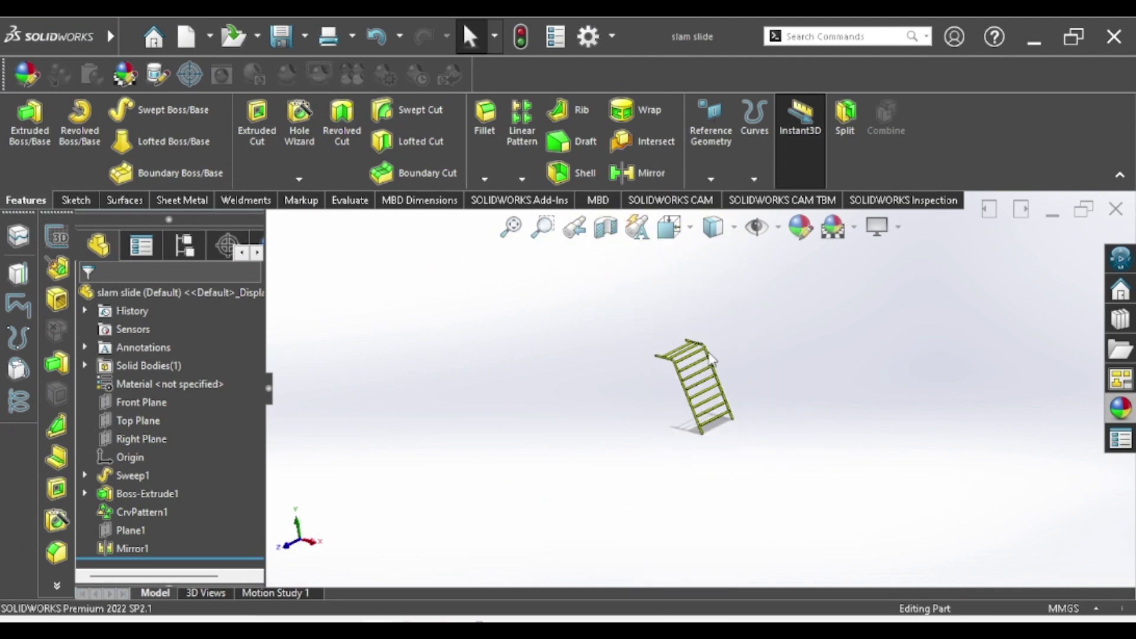
{"action": "scroll", "coordinate": [703, 413], "scroll_direction": "down", "scroll_amount": 5}
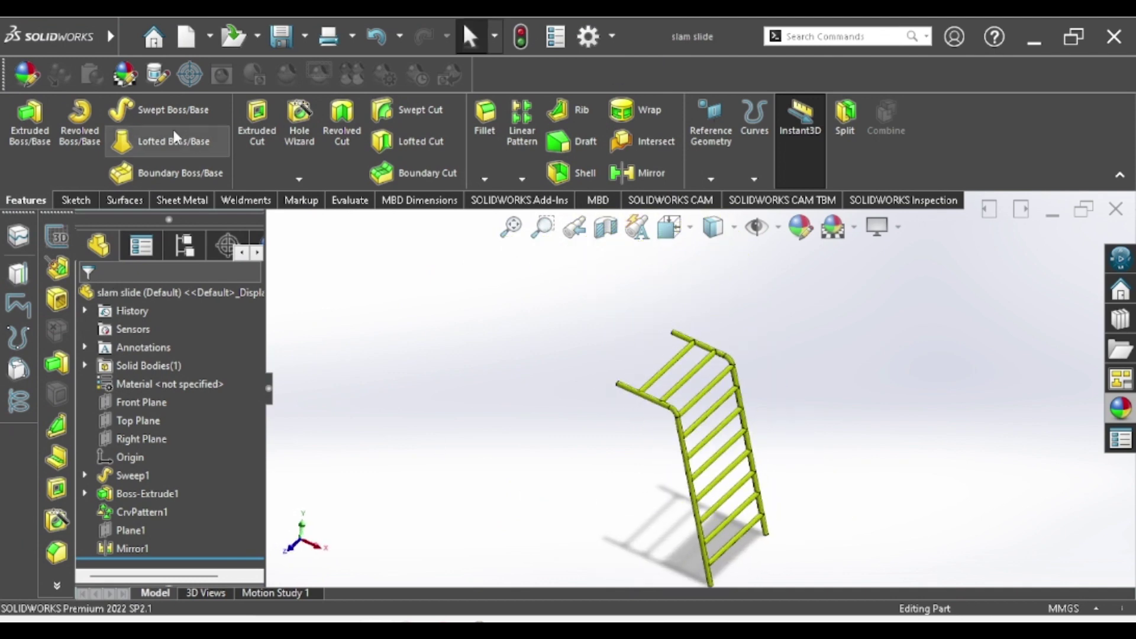
Start a new assembly from the current part
{"action": "left_click", "coordinate": [155, 37]}
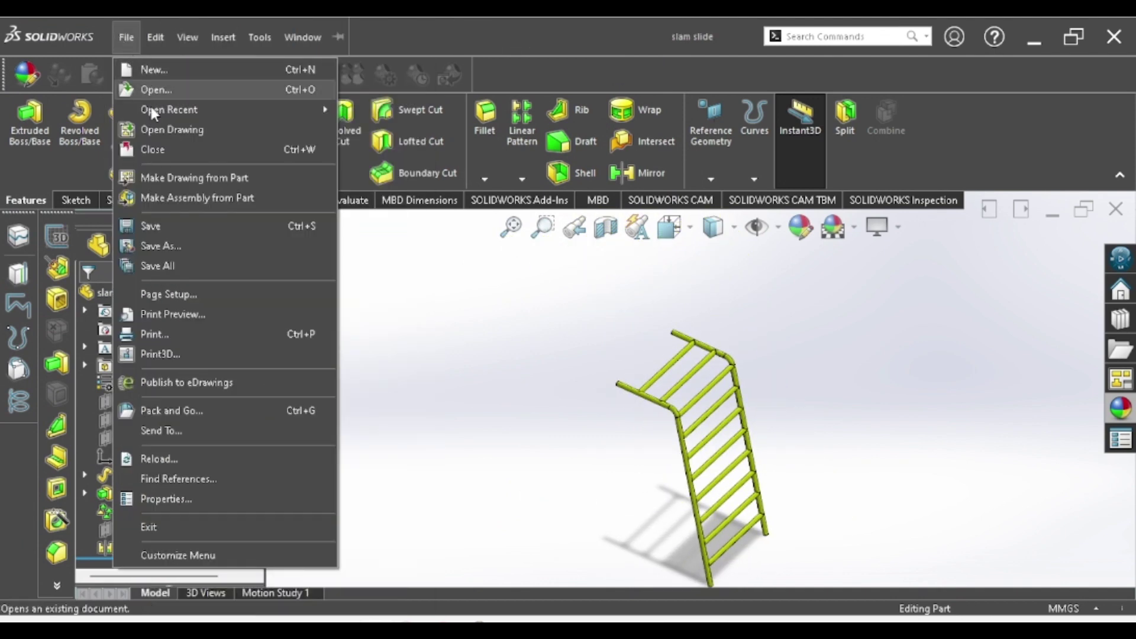
{"action": "left_click", "coordinate": [383, 327]}
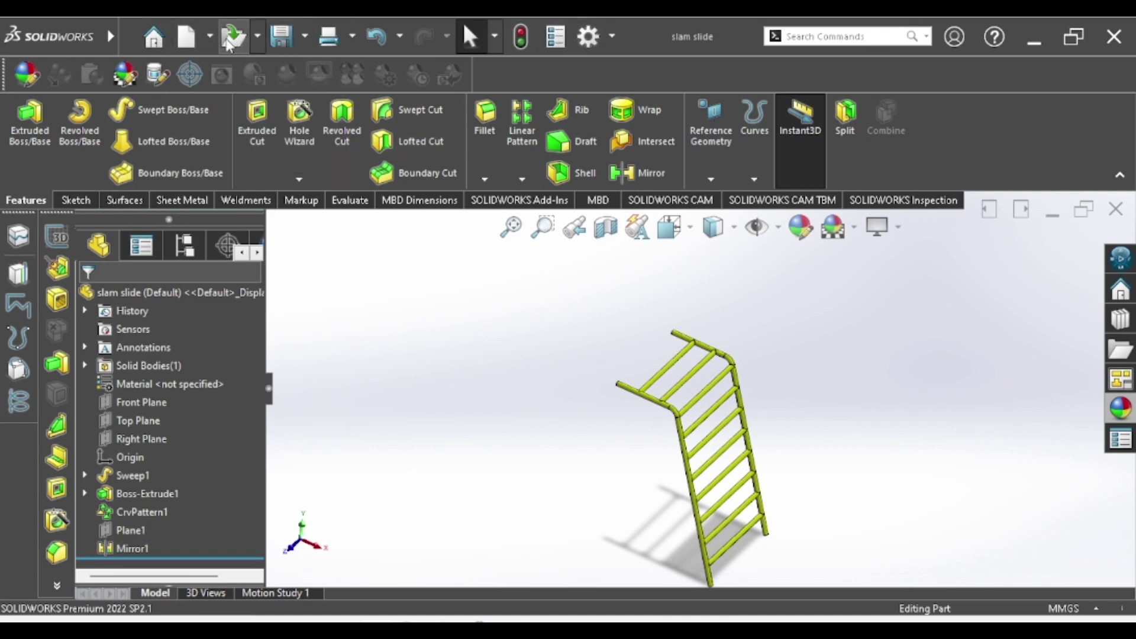
{"action": "left_click", "coordinate": [208, 38]}
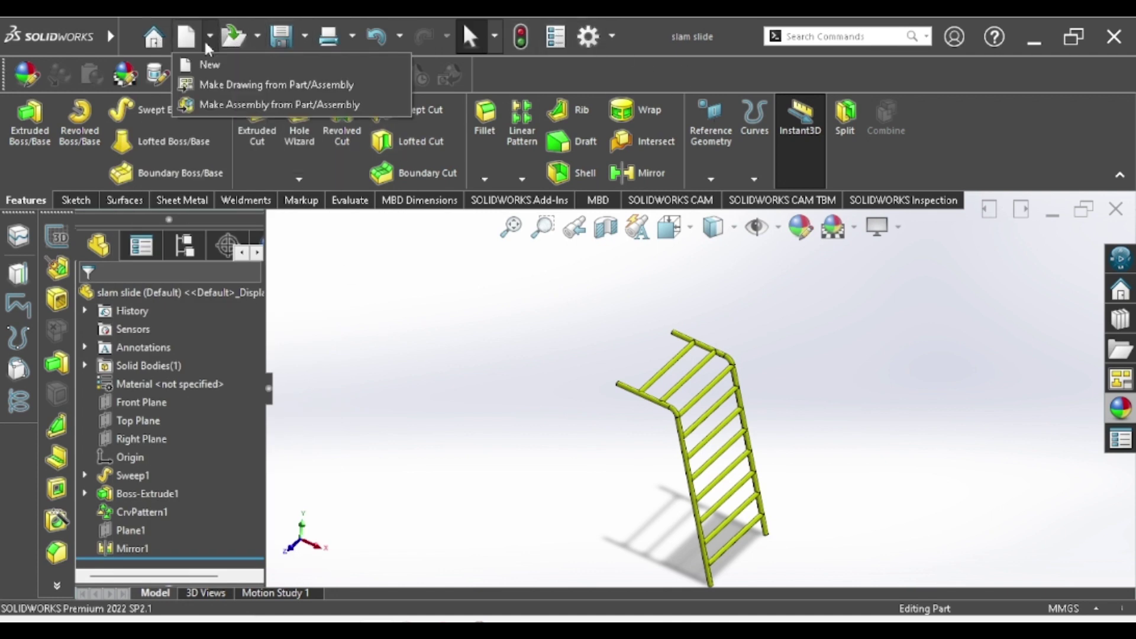
{"action": "left_click", "coordinate": [221, 103]}
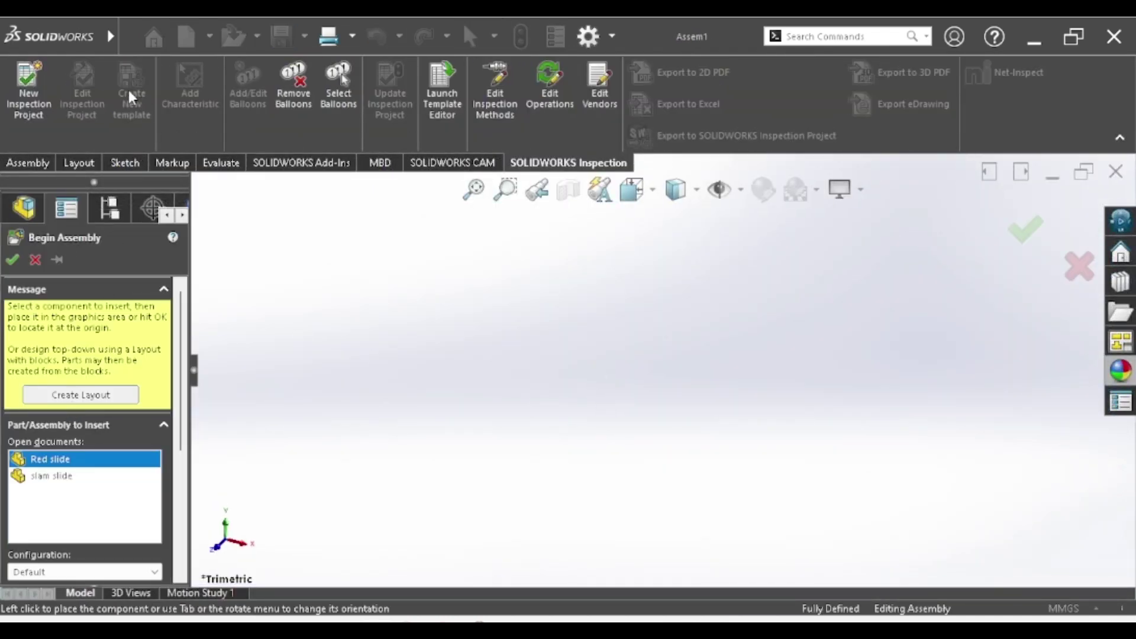
Place the Red slide as the first component and orbit to inspect its top
{"action": "left_click", "coordinate": [59, 464]}
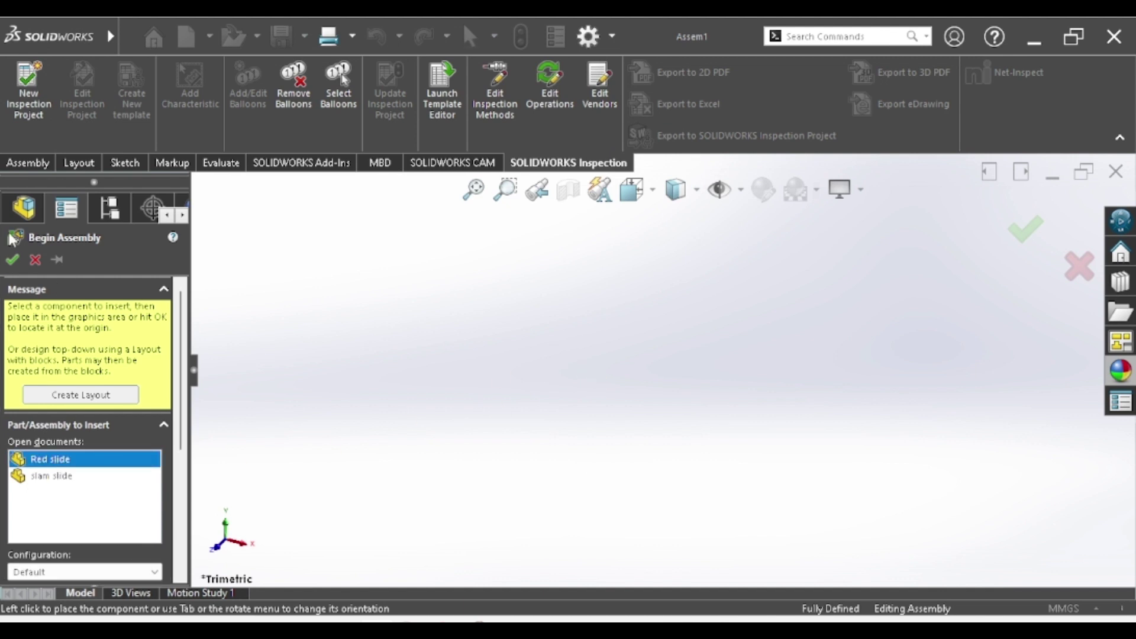
{"action": "left_click", "coordinate": [718, 476]}
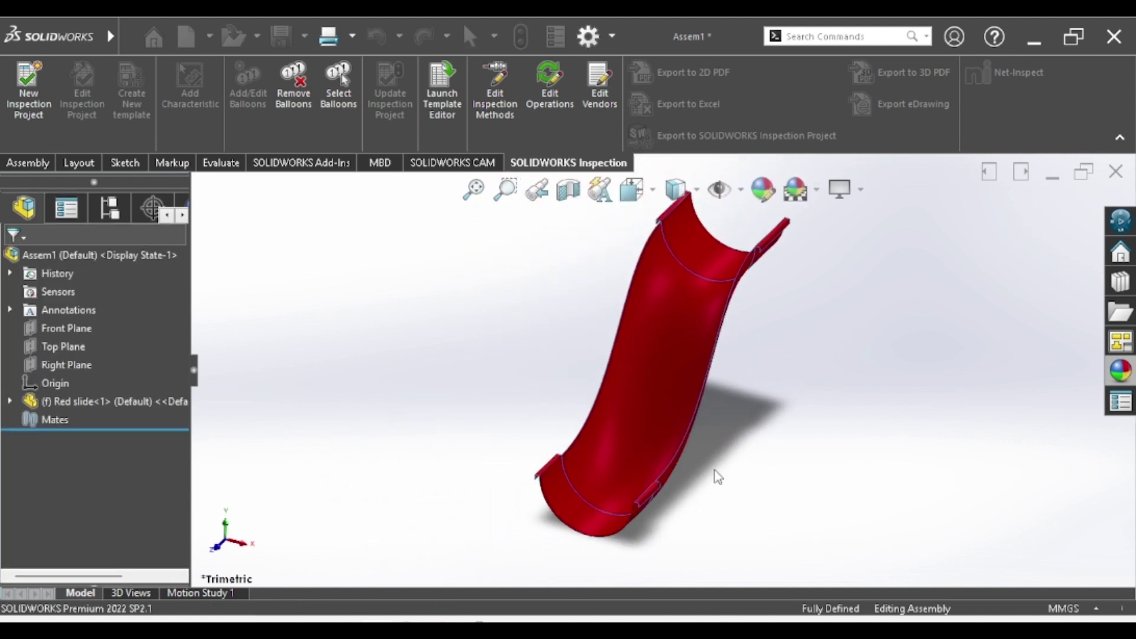
{"action": "mouse_move", "coordinate": [733, 426]}
{"action": "middle_mouse_down"}
{"action": "mouse_move", "coordinate": [691, 368]}
{"action": "mouse_move", "coordinate": [657, 386]}
{"action": "mouse_move", "coordinate": [694, 380]}
{"action": "middle_mouse_up"}
{"action": "scroll", "coordinate": [751, 314], "scroll_direction": "down", "scroll_amount": 3}
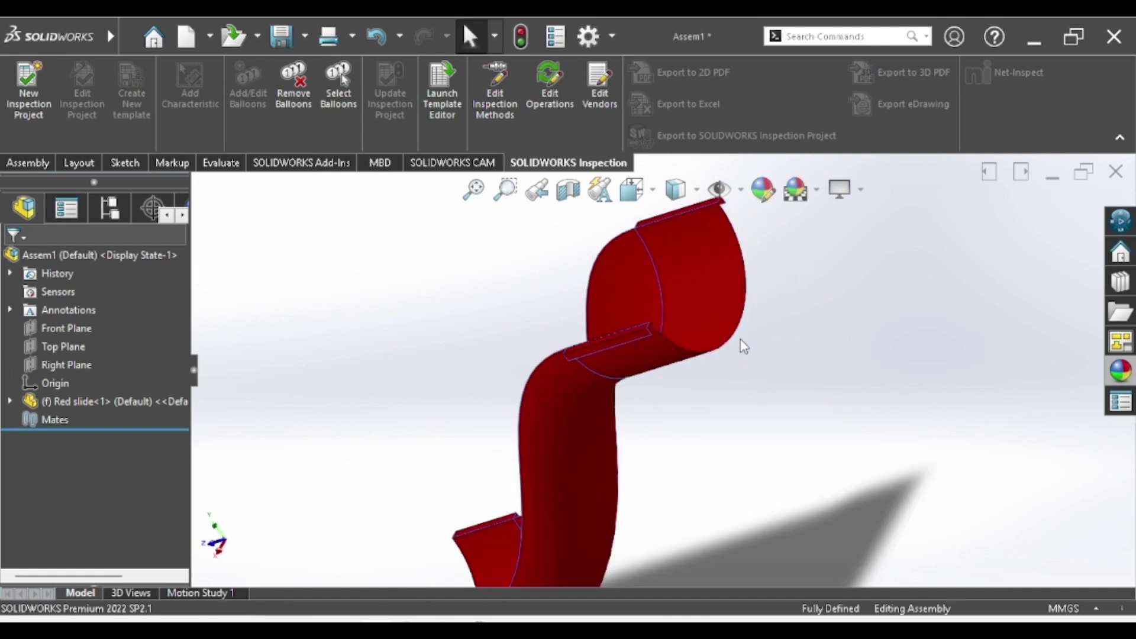
{"action": "middle_click_drag", "start_coordinate": [744, 347], "coordinate": [729, 374]}
{"action": "left_click", "coordinate": [151, 33]}
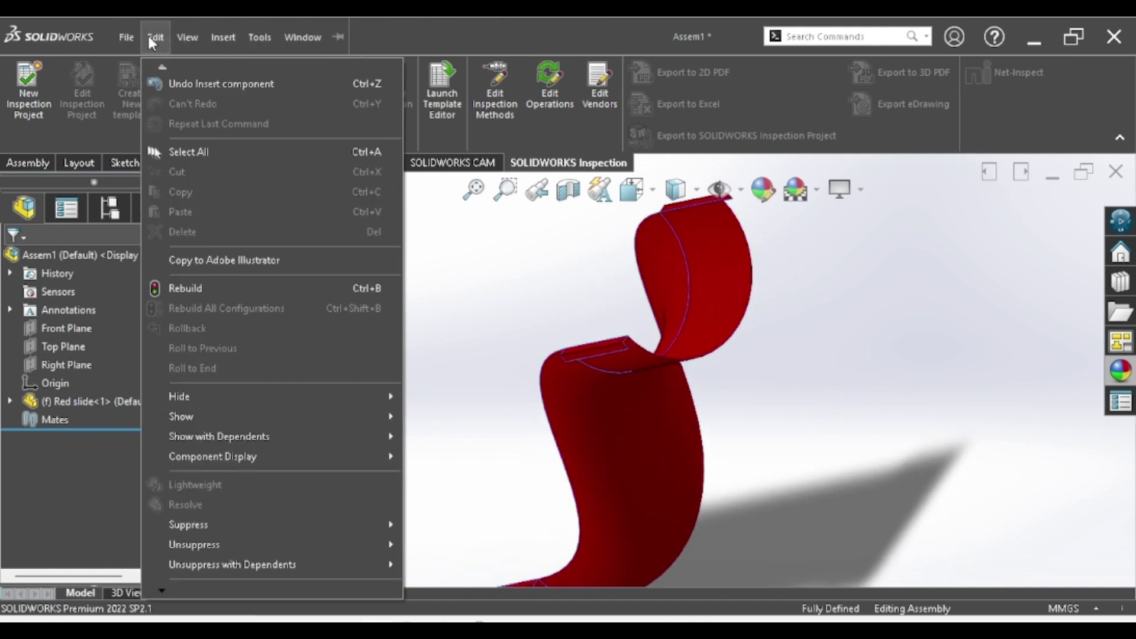
{"action": "left_click", "coordinate": [385, 278]}
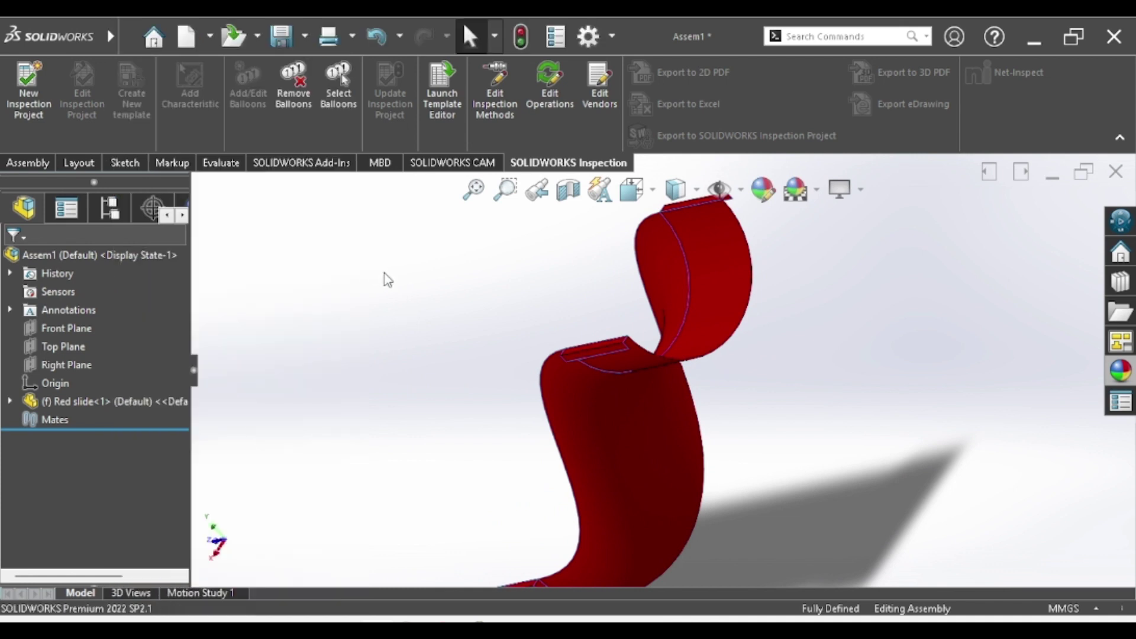
{"action": "left_click", "coordinate": [36, 161]}
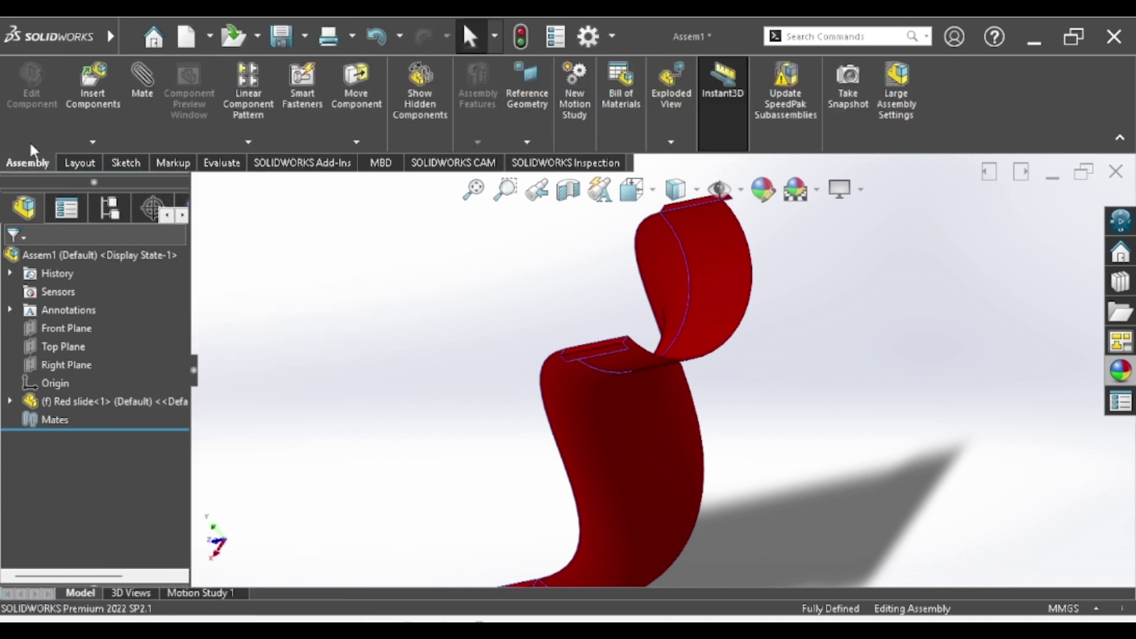
Insert the slam slide ladder into the assembly beside the red slide
{"action": "left_click", "coordinate": [105, 82]}
{"action": "left_click", "coordinate": [46, 462]}
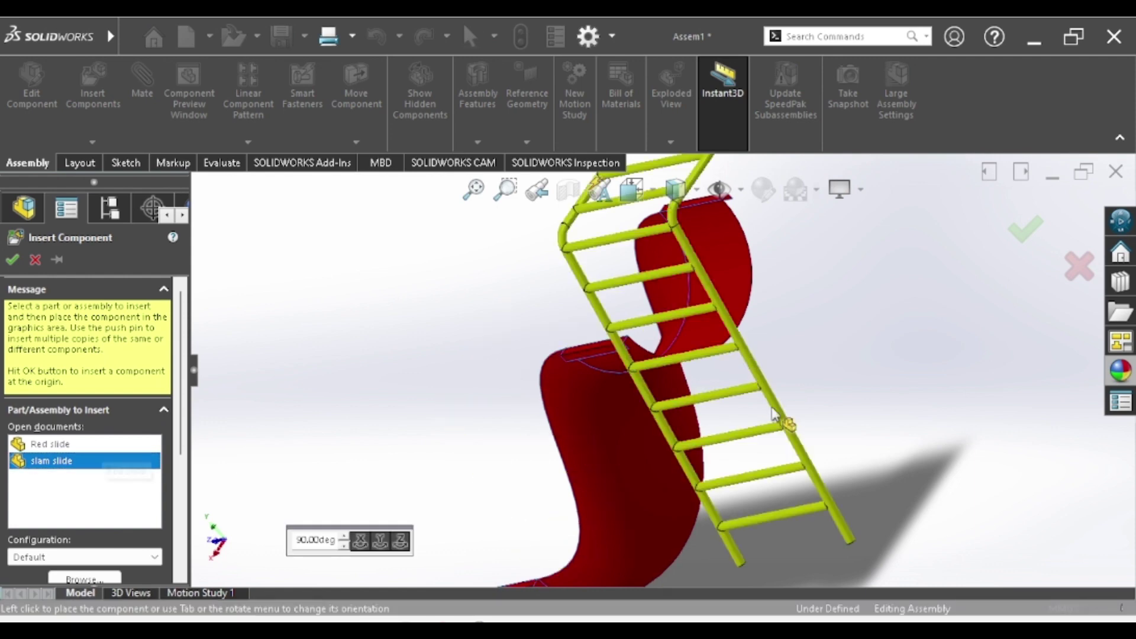
{"action": "scroll", "coordinate": [851, 448], "scroll_direction": "up", "scroll_amount": 3}
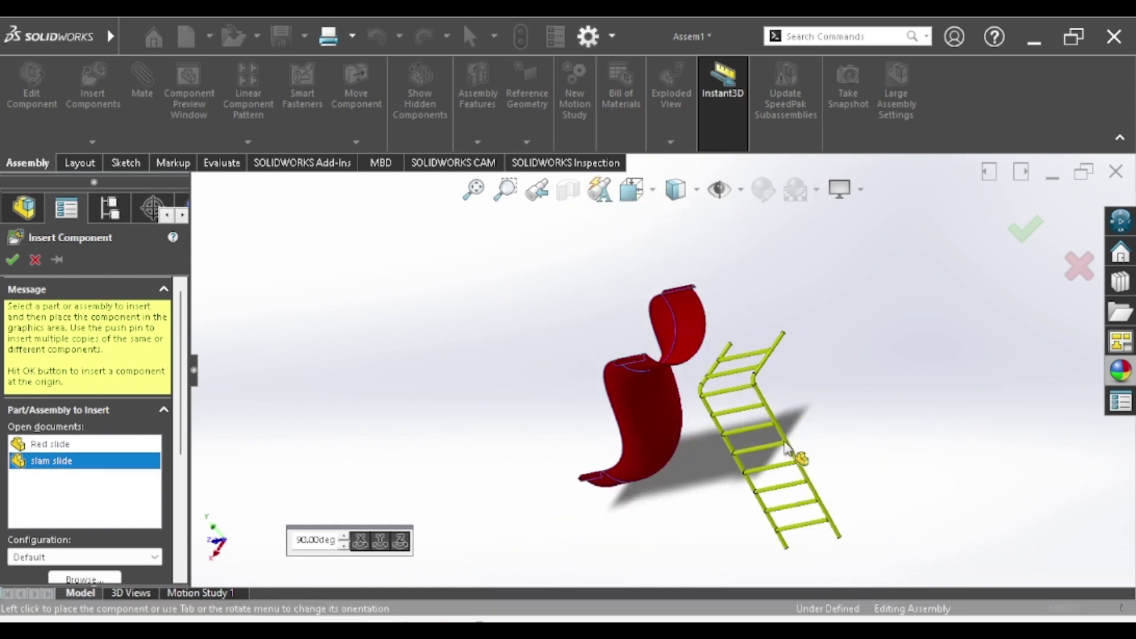
{"action": "left_click", "coordinate": [752, 490]}
{"action": "scroll", "coordinate": [752, 488], "scroll_direction": "down", "scroll_amount": 3}
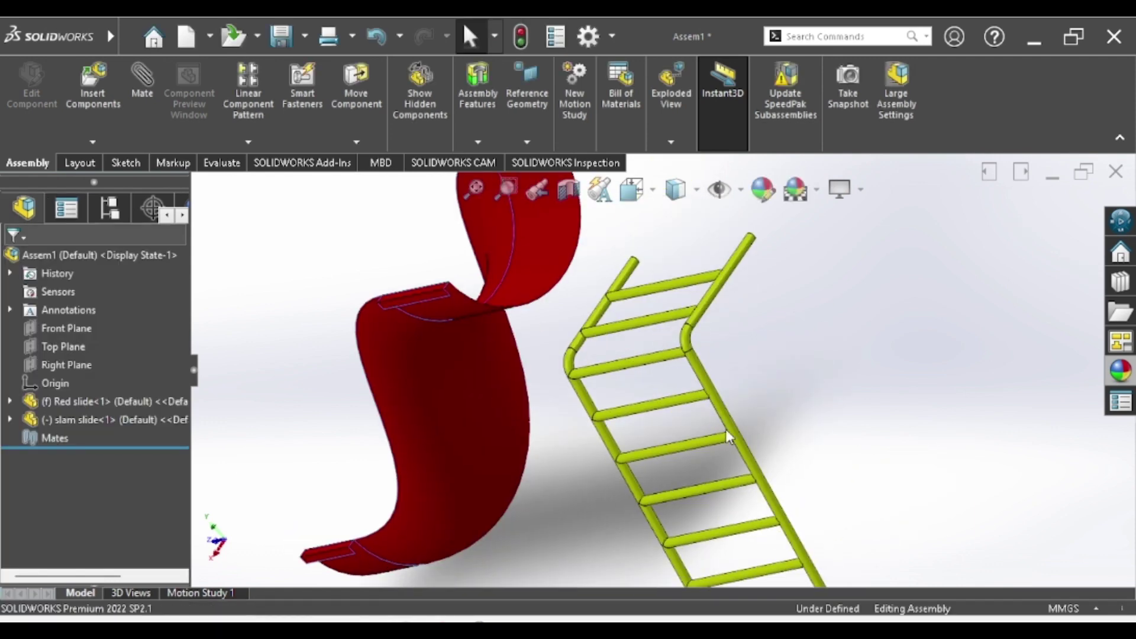
Rotate the ladder to face the slide and select its top tube
{"action": "right_click_drag", "start_coordinate": [723, 450], "coordinate": [769, 441]}
{"action": "scroll", "coordinate": [802, 323], "scroll_direction": "down", "scroll_amount": 3}
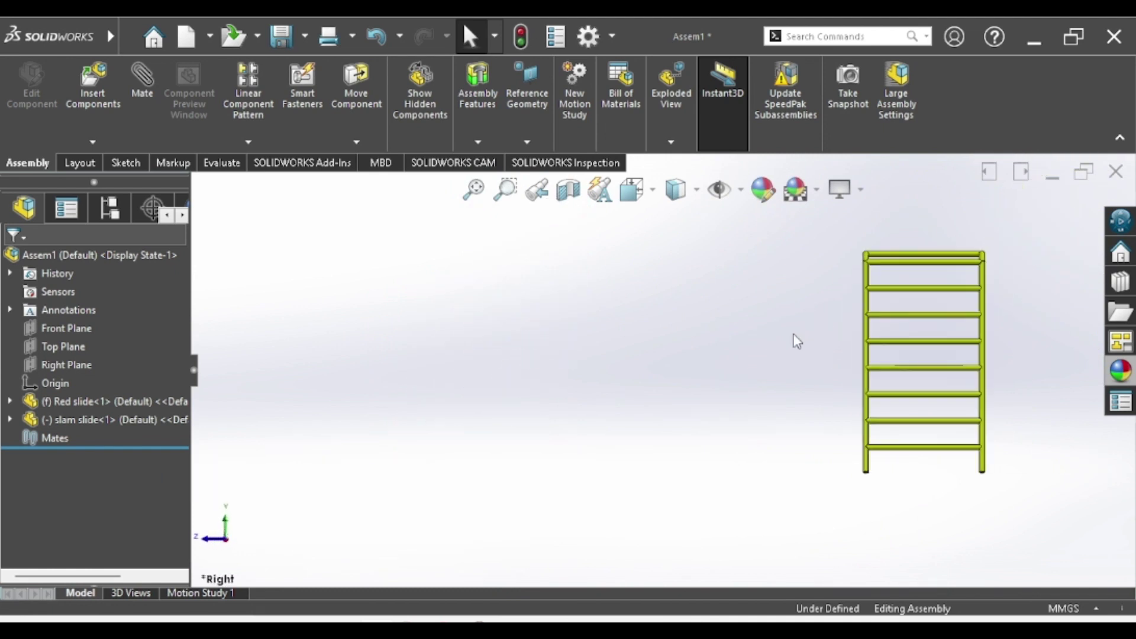
{"action": "middle_click_drag", "start_coordinate": [795, 337], "coordinate": [477, 465]}
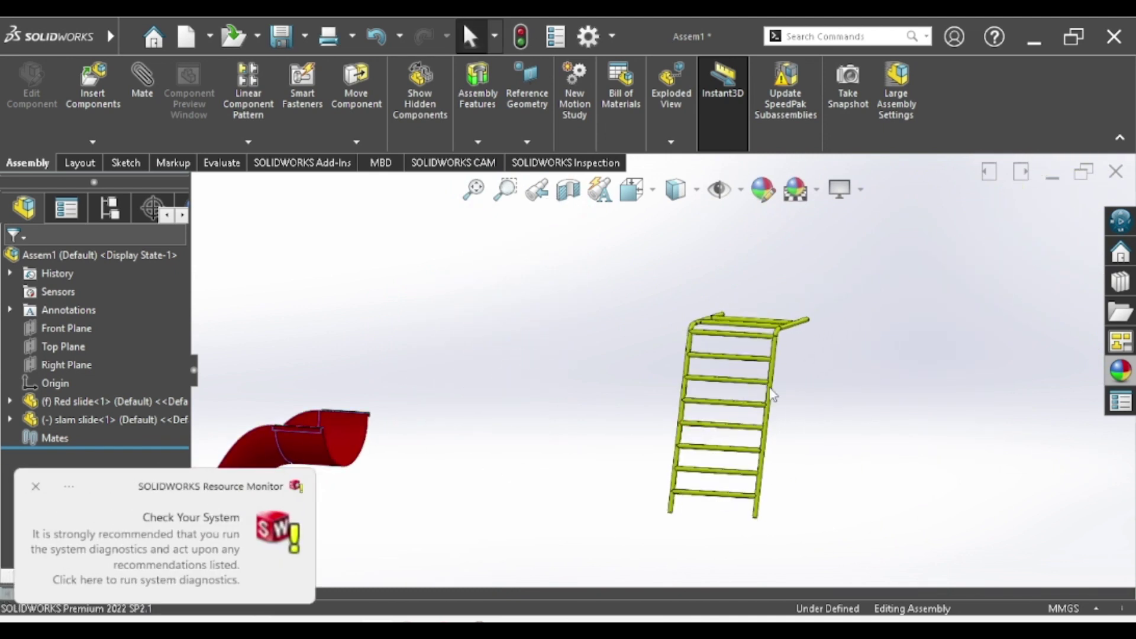
{"action": "mouse_move", "coordinate": [769, 370]}
{"action": "right_mouse_down"}
{"action": "mouse_move", "coordinate": [780, 360]}
{"action": "mouse_move", "coordinate": [925, 453]}
{"action": "mouse_move", "coordinate": [846, 521]}
{"action": "mouse_move", "coordinate": [686, 386]}
{"action": "right_mouse_up"}
{"action": "left_click", "coordinate": [685, 388]}
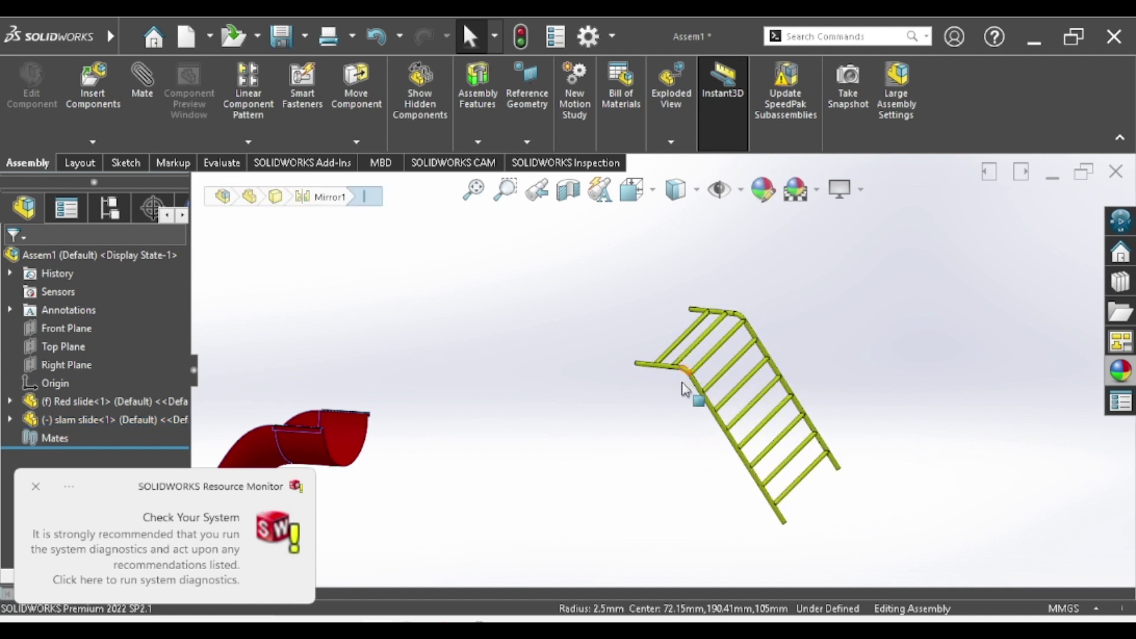
{"action": "left_click", "coordinate": [667, 373]}
{"action": "scroll", "coordinate": [389, 470], "scroll_direction": "down", "scroll_amount": 3}
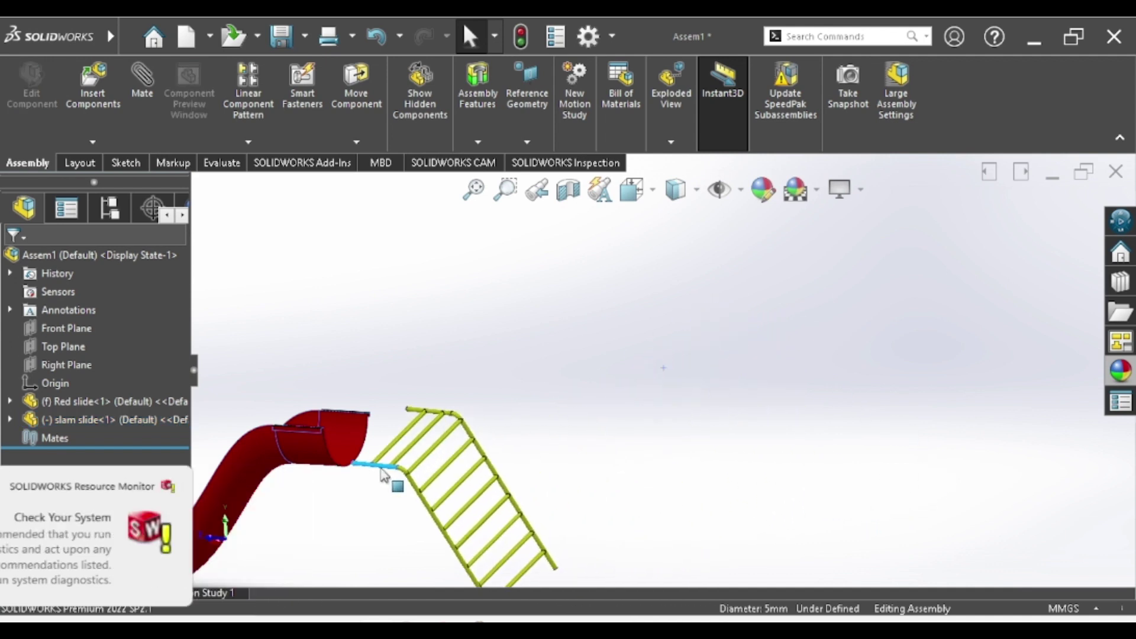
{"action": "scroll", "coordinate": [396, 419], "scroll_direction": "down", "scroll_amount": 2}
{"action": "scroll", "coordinate": [396, 419], "scroll_direction": "down", "scroll_amount": 2}
{"action": "left_click", "coordinate": [635, 419]}
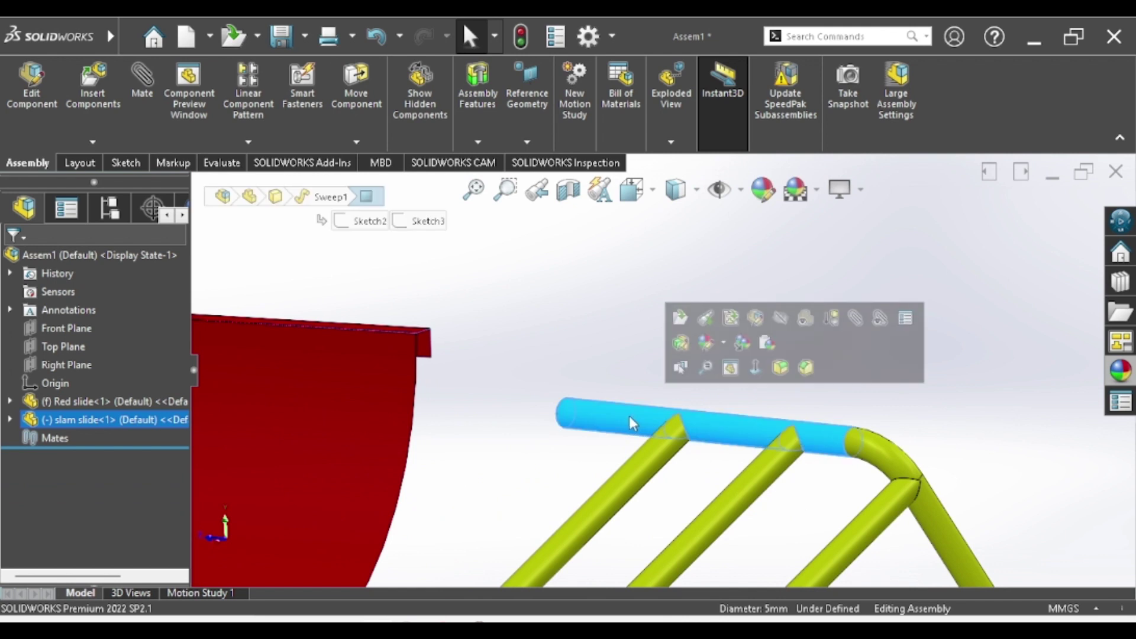
{"action": "mouse_move", "coordinate": [634, 418]}
{"action": "middle_mouse_down"}
{"action": "mouse_move", "coordinate": [581, 406]}
{"action": "mouse_move", "coordinate": [645, 417]}
{"action": "mouse_move", "coordinate": [528, 398]}
{"action": "middle_mouse_up"}
{"action": "scroll", "coordinate": [645, 417], "scroll_direction": "up", "scroll_amount": 3}
{"action": "scroll", "coordinate": [634, 426], "scroll_direction": "up", "scroll_amount": 3}
{"action": "scroll", "coordinate": [580, 352], "scroll_direction": "down", "scroll_amount": 4}
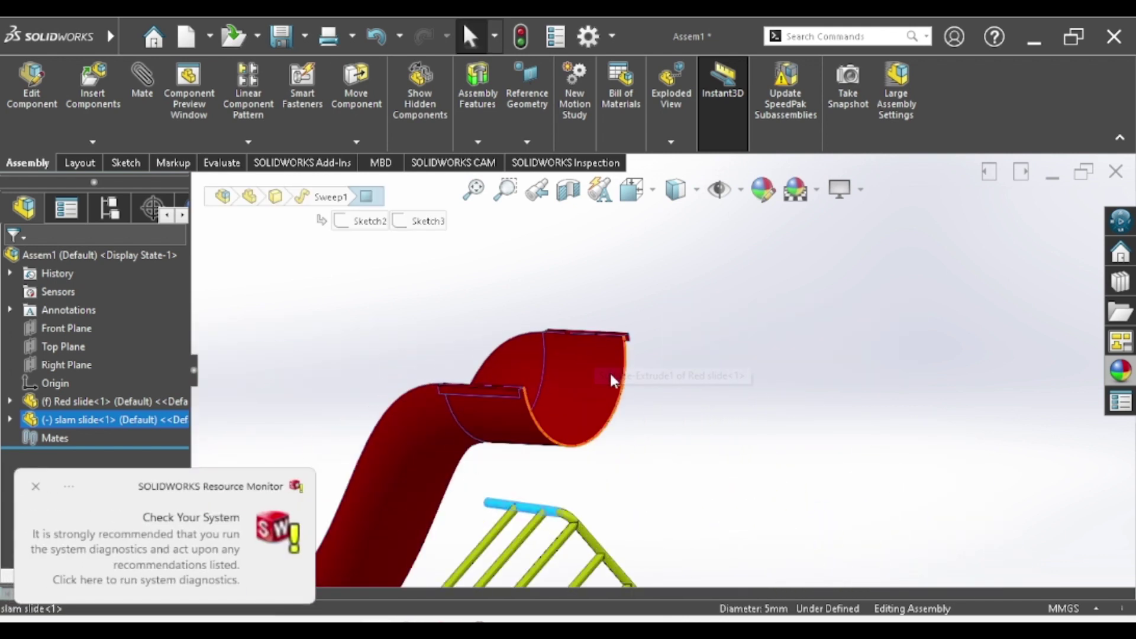
{"action": "mouse_move", "coordinate": [612, 381]}
{"action": "middle_mouse_down"}
{"action": "mouse_move", "coordinate": [578, 380]}
{"action": "mouse_move", "coordinate": [561, 325]}
{"action": "mouse_move", "coordinate": [631, 327]}
{"action": "mouse_move", "coordinate": [600, 374]}
{"action": "mouse_move", "coordinate": [648, 398]}
{"action": "middle_mouse_up"}
Apply a quick coincident mate between the ladder and the slide's top face
{"action": "left_click", "coordinate": [659, 370]}
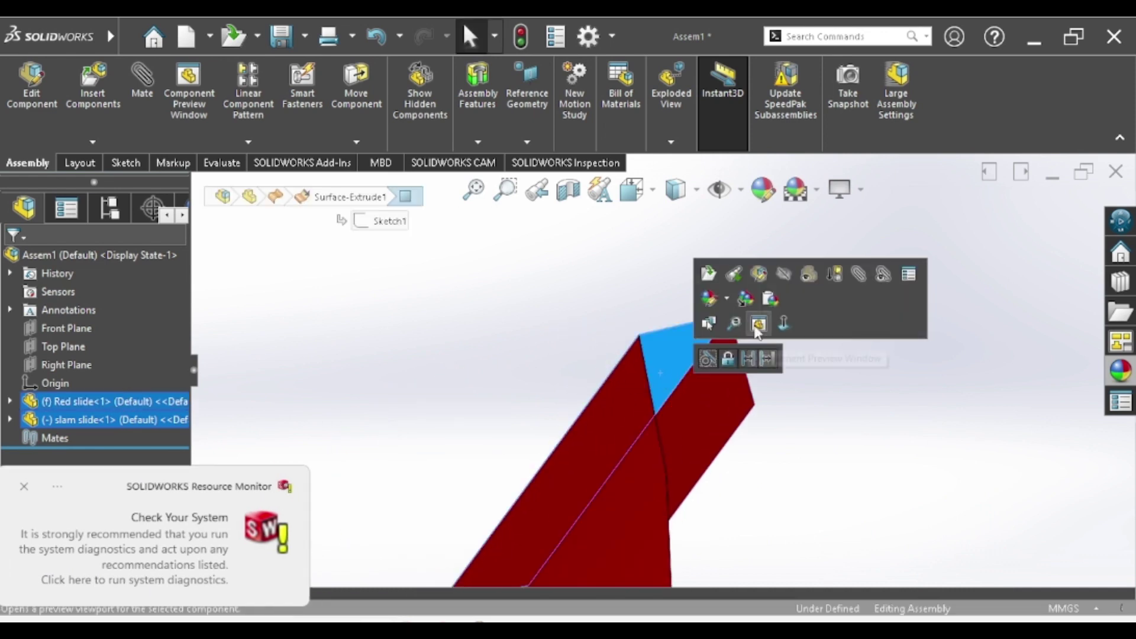
{"action": "key", "text": "Escape"}
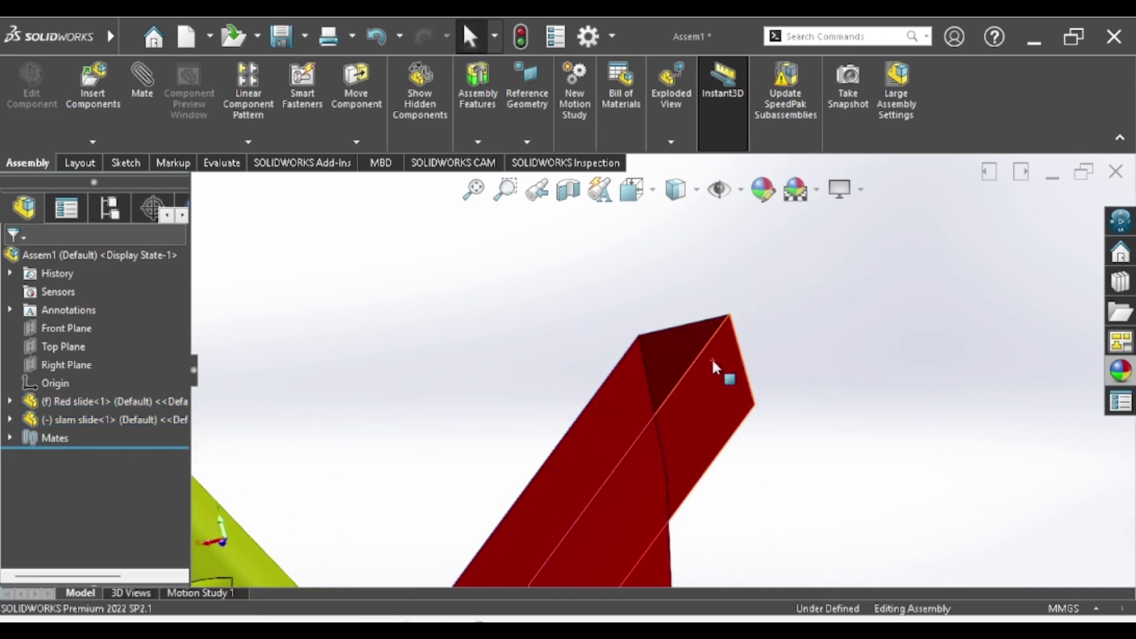
{"action": "mouse_move", "coordinate": [713, 364]}
{"action": "middle_mouse_down"}
{"action": "mouse_move", "coordinate": [730, 448]}
{"action": "mouse_move", "coordinate": [609, 436]}
{"action": "mouse_move", "coordinate": [609, 452]}
{"action": "mouse_move", "coordinate": [638, 434]}
{"action": "middle_mouse_up"}
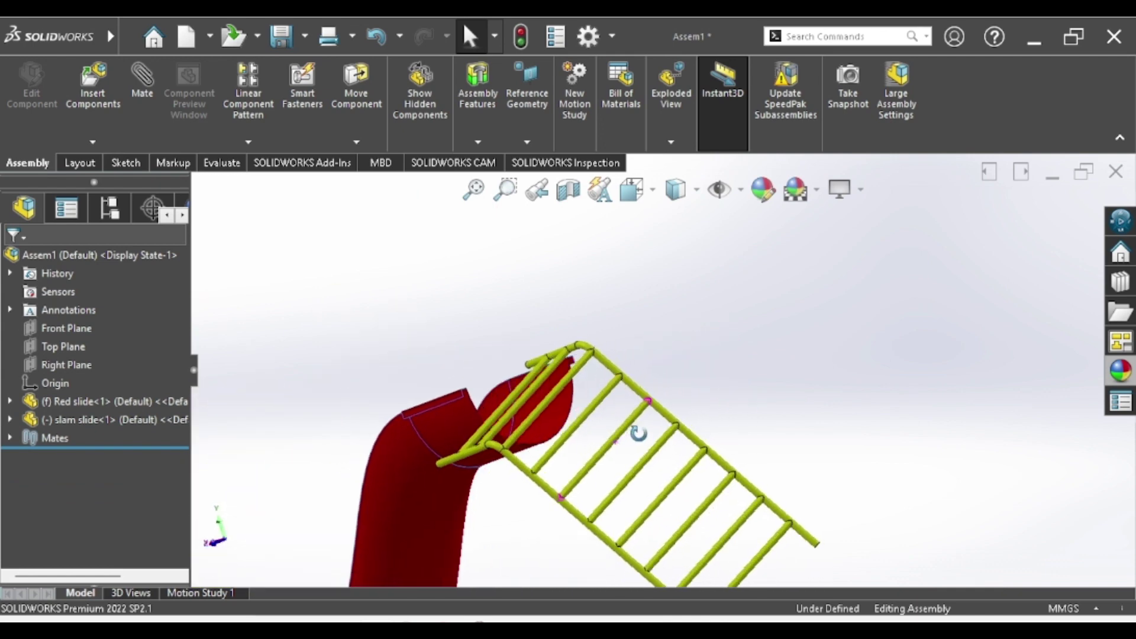
{"action": "scroll", "coordinate": [486, 479], "scroll_direction": "down", "scroll_amount": 5}
{"action": "left_click", "coordinate": [502, 492]}
{"action": "middle_click_drag", "start_coordinate": [502, 492], "coordinate": [466, 309]}
{"action": "scroll", "coordinate": [555, 357], "scroll_direction": "down", "scroll_amount": 5}
{"action": "left_click", "coordinate": [629, 406], "text": "ctrl"}
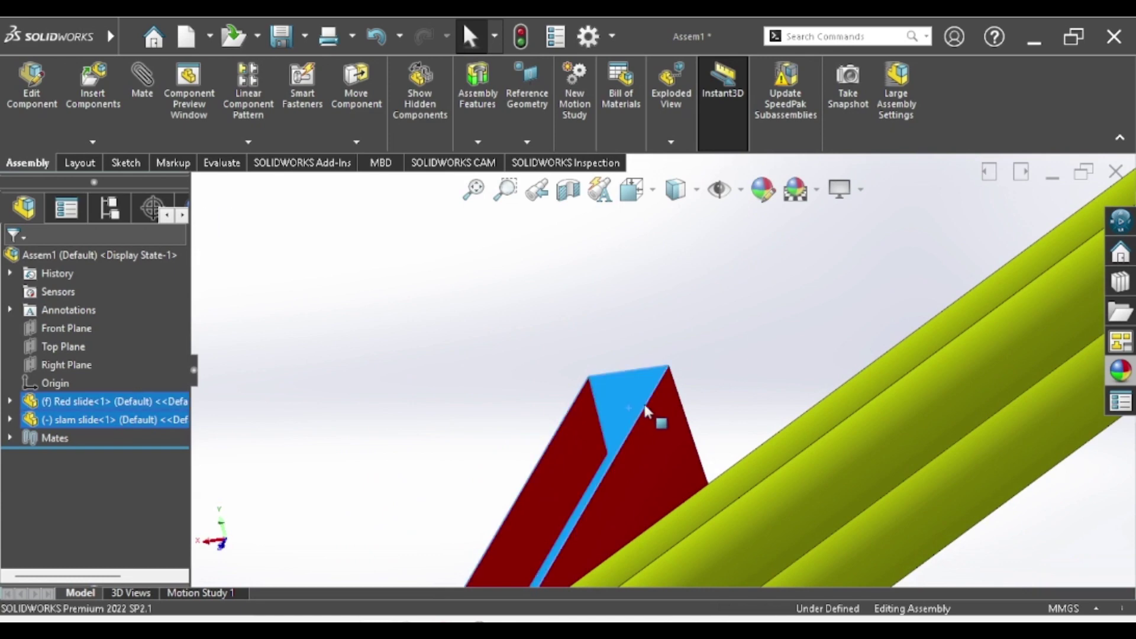
{"action": "left_click", "coordinate": [677, 396]}
{"action": "key", "text": "Escape"}
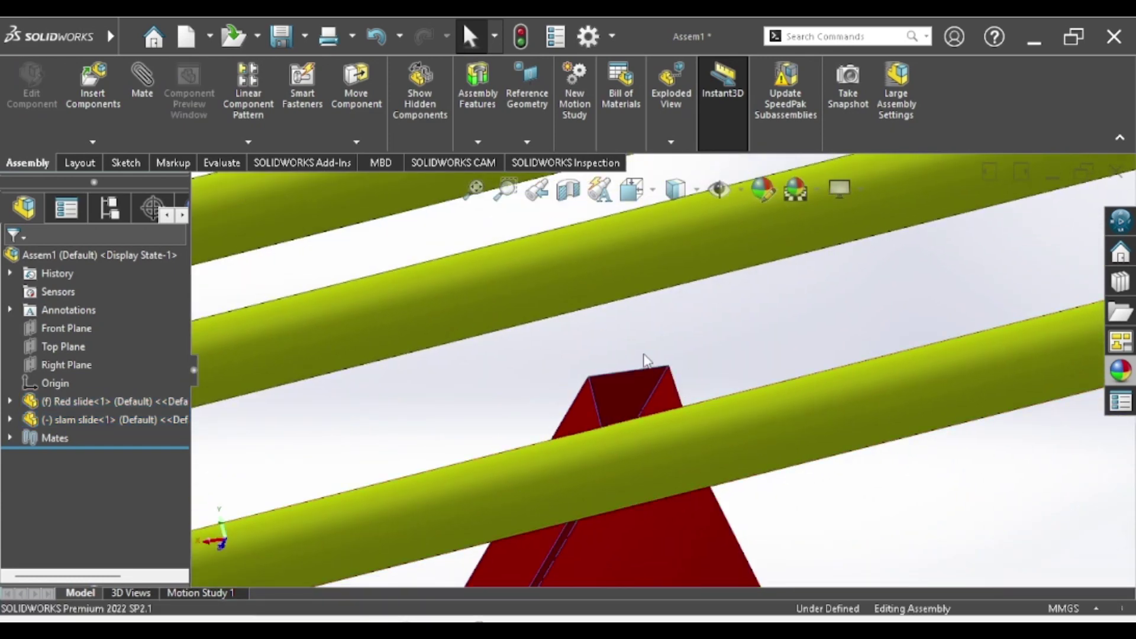
Move the ladder so its top meets the red slide
{"action": "scroll", "coordinate": [682, 401], "scroll_direction": "up", "scroll_amount": 5}
{"action": "scroll", "coordinate": [684, 405], "scroll_direction": "up", "scroll_amount": 2}
{"action": "scroll", "coordinate": [683, 404], "scroll_direction": "up", "scroll_amount": 2}
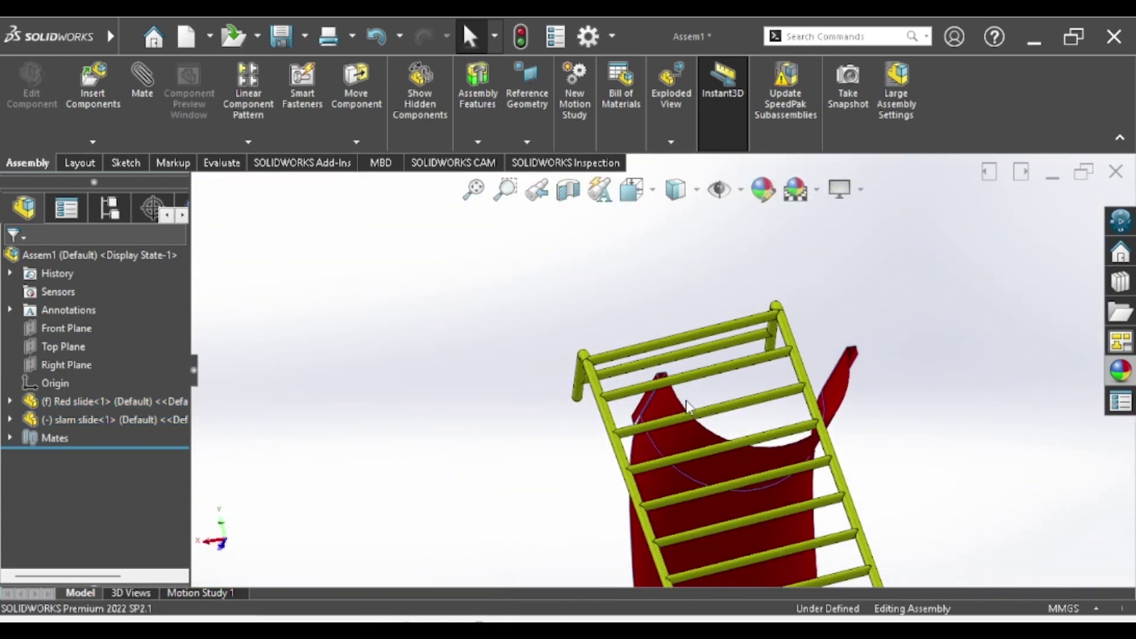
{"action": "mouse_move", "coordinate": [687, 407]}
{"action": "middle_mouse_down"}
{"action": "mouse_move", "coordinate": [713, 454]}
{"action": "mouse_move", "coordinate": [751, 464]}
{"action": "mouse_move", "coordinate": [720, 444]}
{"action": "middle_mouse_up"}
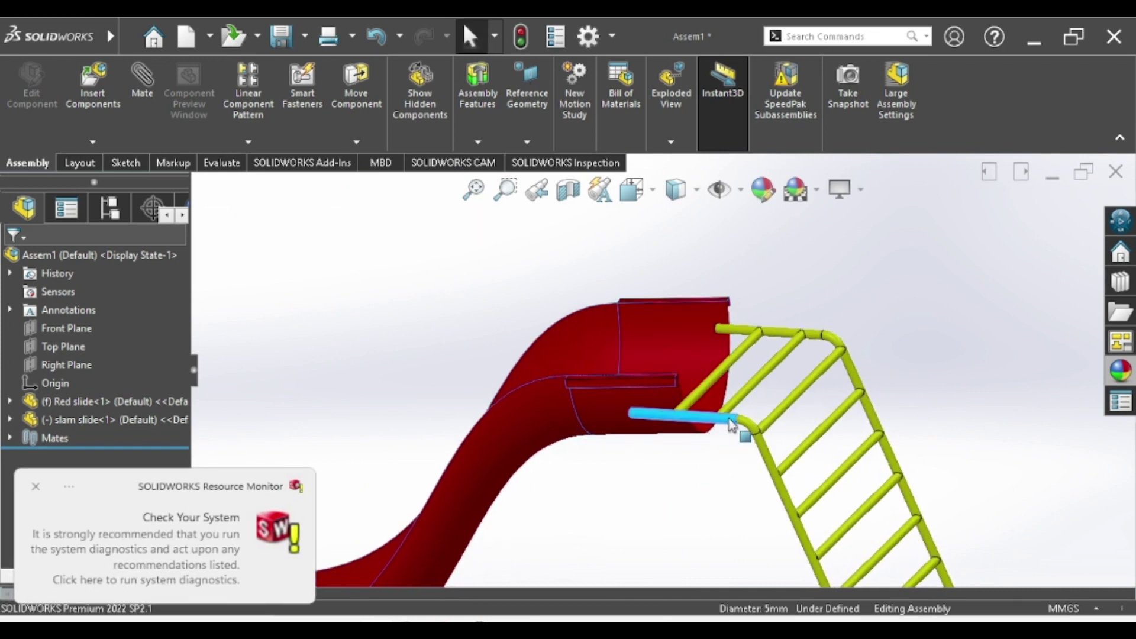
{"action": "mouse_move", "coordinate": [732, 425]}
{"action": "left_mouse_down"}
{"action": "mouse_move", "coordinate": [685, 404]}
{"action": "mouse_move", "coordinate": [837, 411]}
{"action": "mouse_move", "coordinate": [810, 402]}
{"action": "left_mouse_up"}
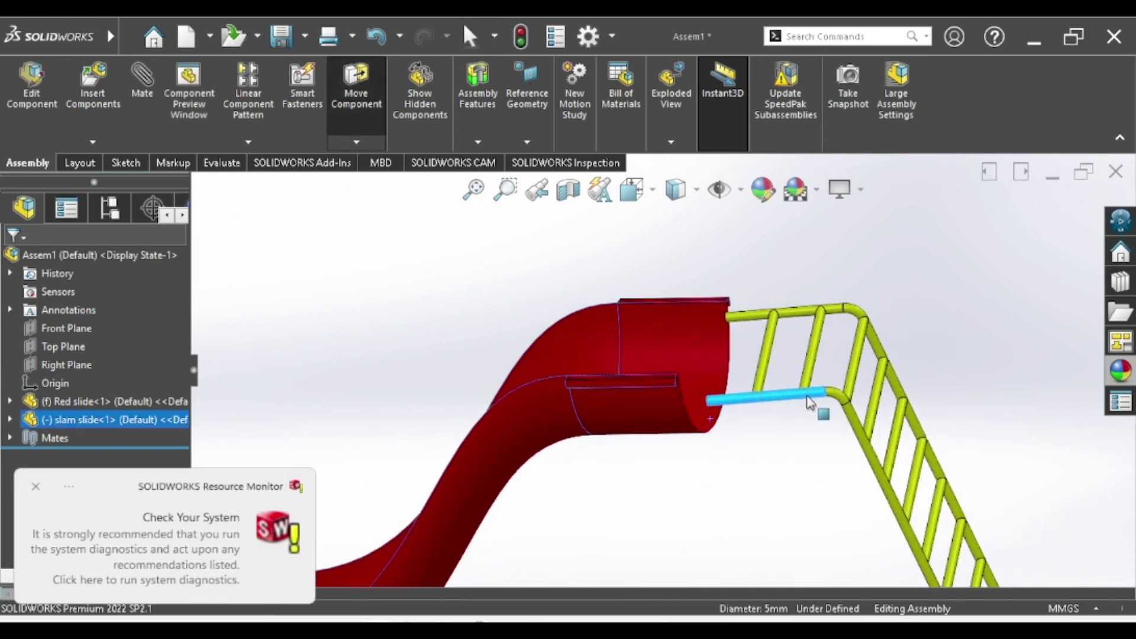
{"action": "key", "text": "Escape"}
Select the ladder's top rail and a red slide face, then review the whole junction
{"action": "mouse_move", "coordinate": [810, 402]}
{"action": "middle_mouse_down"}
{"action": "mouse_move", "coordinate": [745, 379]}
{"action": "mouse_move", "coordinate": [711, 350]}
{"action": "middle_mouse_up"}
{"action": "scroll", "coordinate": [708, 336], "scroll_direction": "down", "scroll_amount": 5}
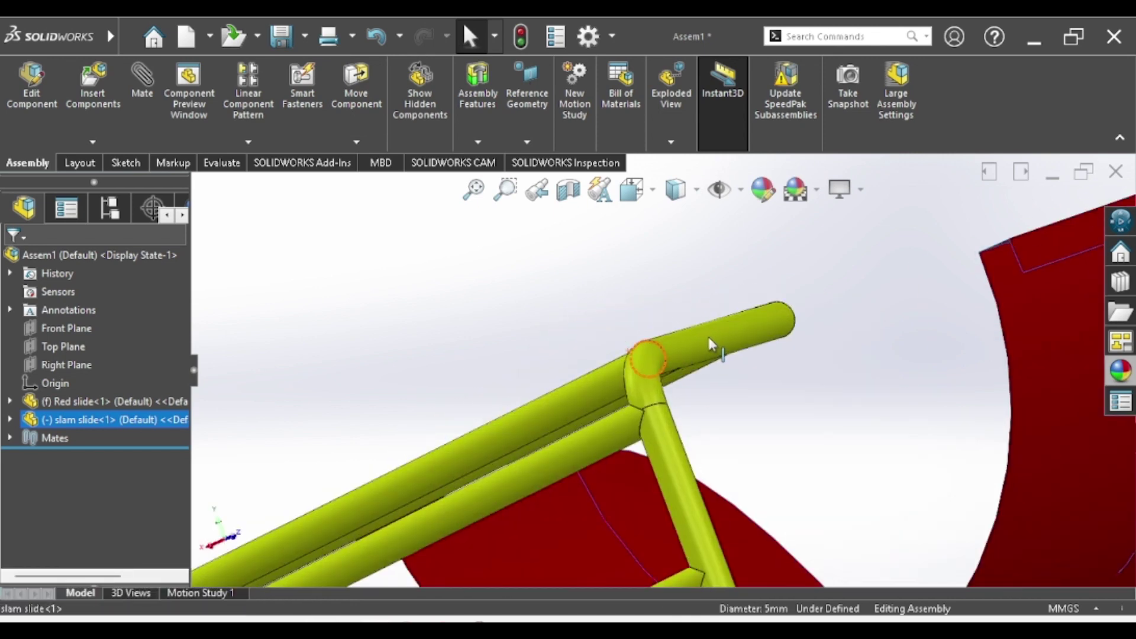
{"action": "left_click", "coordinate": [709, 336]}
{"action": "scroll", "coordinate": [709, 337], "scroll_direction": "up", "scroll_amount": 3}
{"action": "middle_click_drag", "start_coordinate": [846, 346], "coordinate": [877, 303]}
{"action": "scroll", "coordinate": [877, 304], "scroll_direction": "down", "scroll_amount": 3}
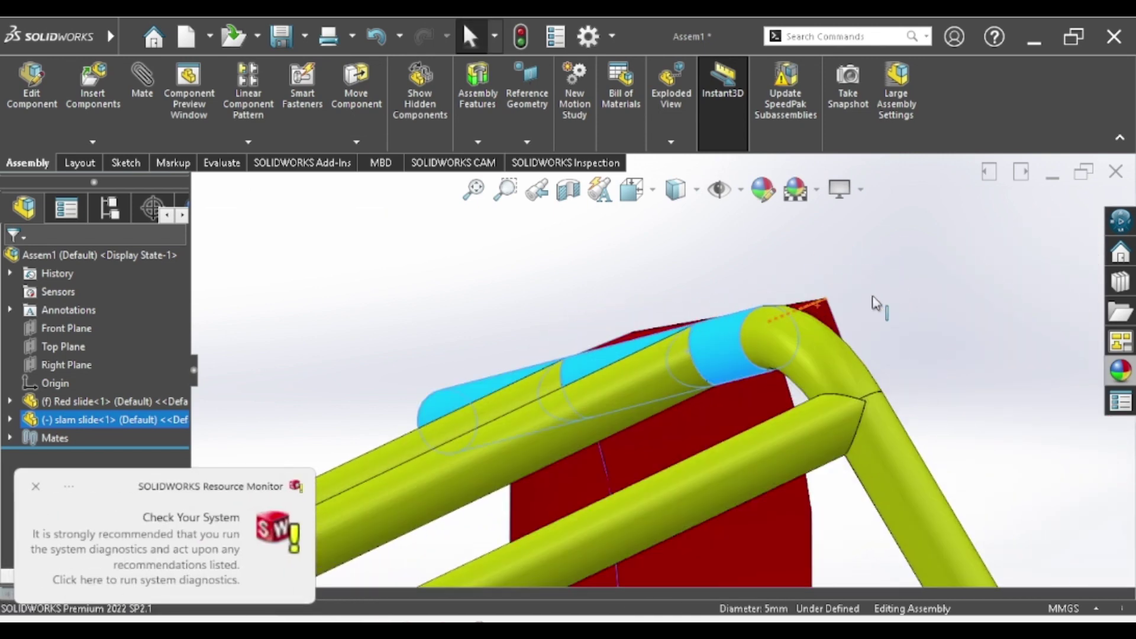
{"action": "scroll", "coordinate": [873, 302], "scroll_direction": "down", "scroll_amount": 2}
{"action": "left_click", "coordinate": [791, 330], "text": "ctrl"}
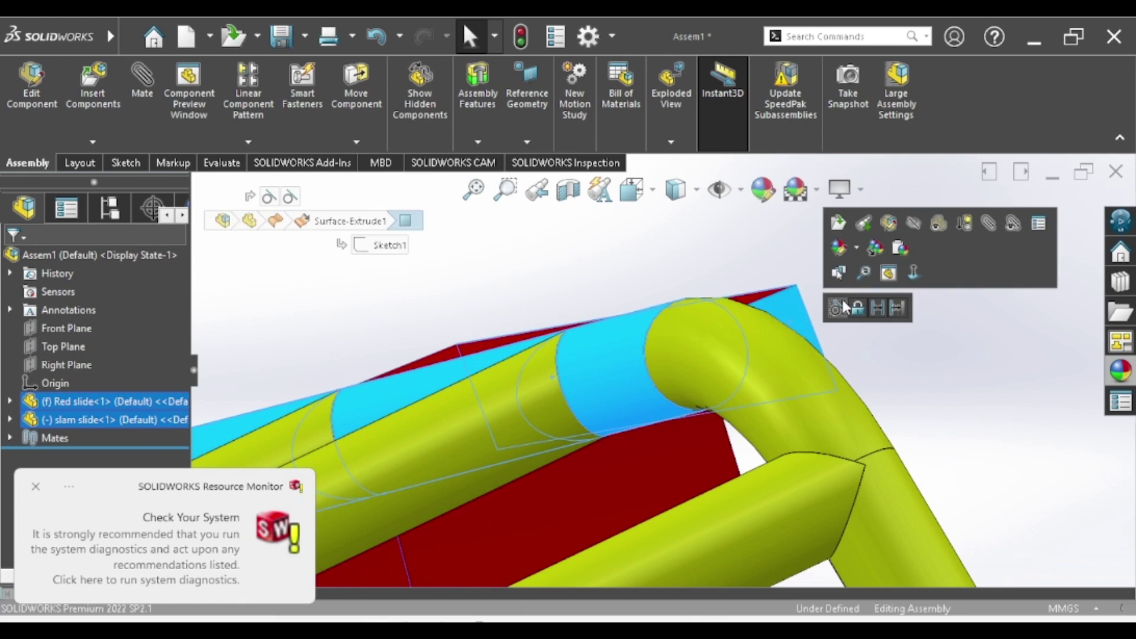
{"action": "scroll", "coordinate": [843, 300], "scroll_direction": "down", "scroll_amount": 2}
{"action": "scroll", "coordinate": [843, 300], "scroll_direction": "down", "scroll_amount": 3}
{"action": "scroll", "coordinate": [651, 247], "scroll_direction": "up", "scroll_amount": 2}
{"action": "left_click", "coordinate": [651, 247]}
{"action": "scroll", "coordinate": [651, 248], "scroll_direction": "up", "scroll_amount": 4}
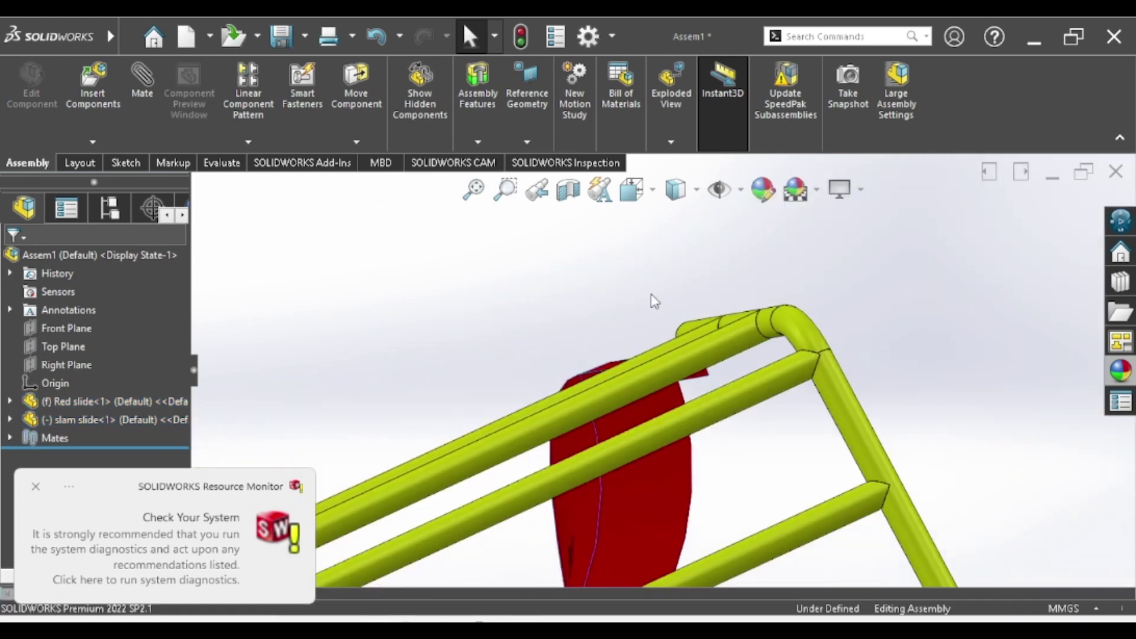
{"action": "mouse_move", "coordinate": [656, 301]}
{"action": "middle_mouse_down"}
{"action": "mouse_move", "coordinate": [639, 393]}
{"action": "mouse_move", "coordinate": [659, 419]}
{"action": "mouse_move", "coordinate": [663, 454]}
{"action": "mouse_move", "coordinate": [704, 363]}
{"action": "middle_mouse_up"}
{"action": "scroll", "coordinate": [659, 419], "scroll_direction": "up", "scroll_amount": 3}
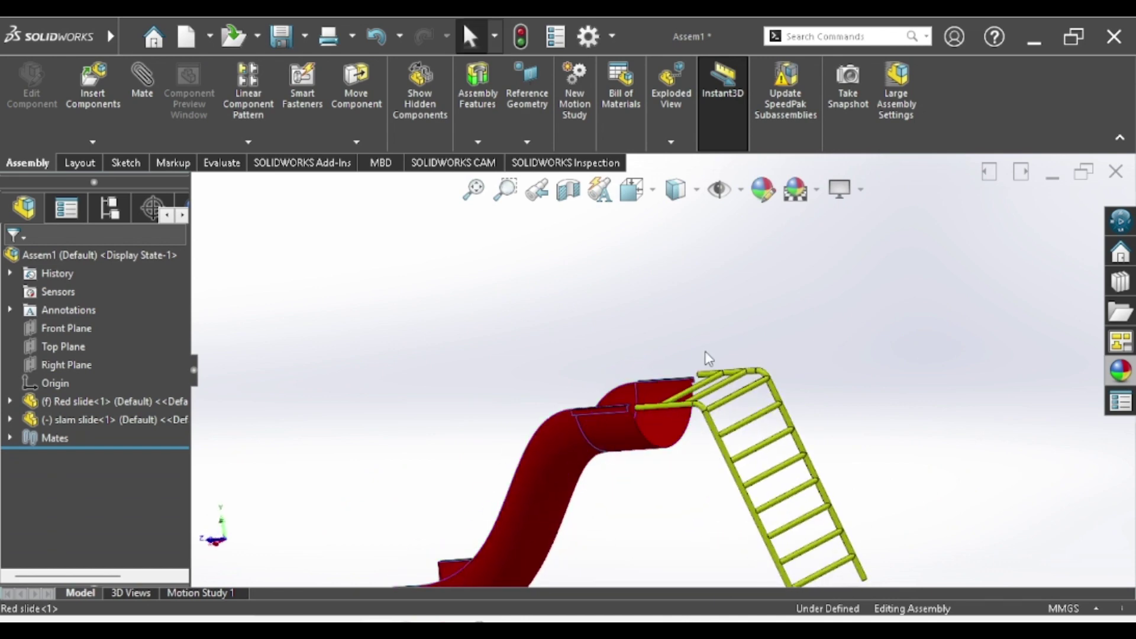
{"action": "scroll", "coordinate": [647, 427], "scroll_direction": "down", "scroll_amount": 3}
Mate the ladder rail tangent to the red slide face
{"action": "scroll", "coordinate": [645, 405], "scroll_direction": "down", "scroll_amount": 3}
{"action": "left_click", "coordinate": [645, 404]}
{"action": "scroll", "coordinate": [567, 406], "scroll_direction": "down", "scroll_amount": 1}
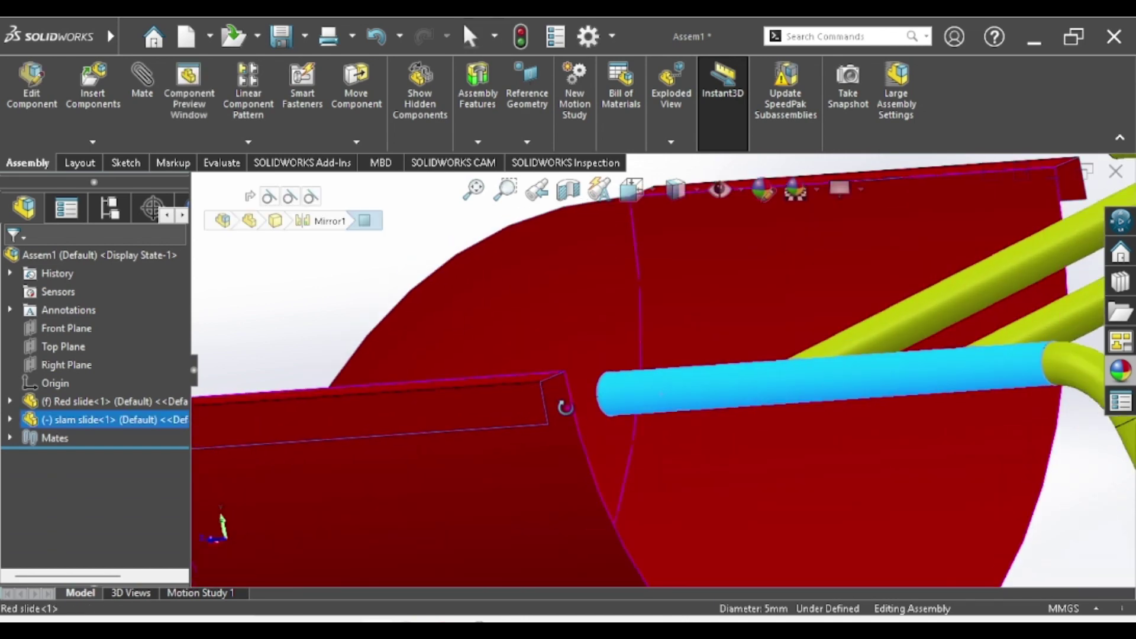
{"action": "mouse_move", "coordinate": [563, 406]}
{"action": "middle_mouse_down"}
{"action": "mouse_move", "coordinate": [520, 401]}
{"action": "mouse_move", "coordinate": [484, 427]}
{"action": "mouse_move", "coordinate": [482, 408]}
{"action": "middle_mouse_up"}
{"action": "scroll", "coordinate": [482, 414], "scroll_direction": "down", "scroll_amount": 2}
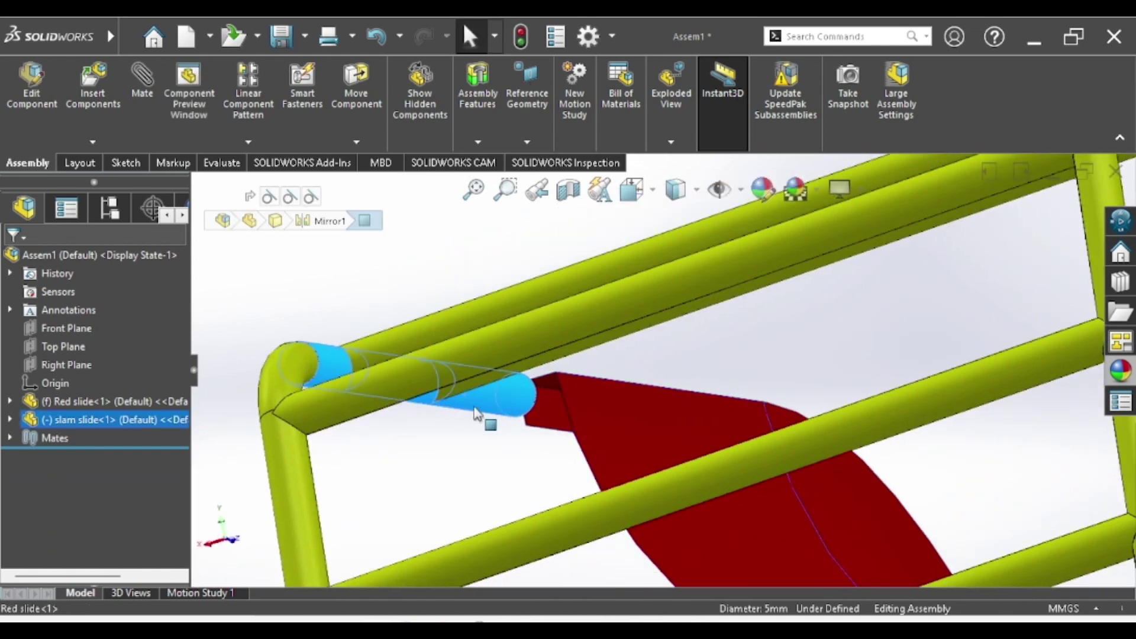
{"action": "scroll", "coordinate": [482, 419], "scroll_direction": "down", "scroll_amount": 3}
{"action": "left_click", "coordinate": [657, 393], "text": "ctrl"}
{"action": "left_click", "coordinate": [655, 385]}
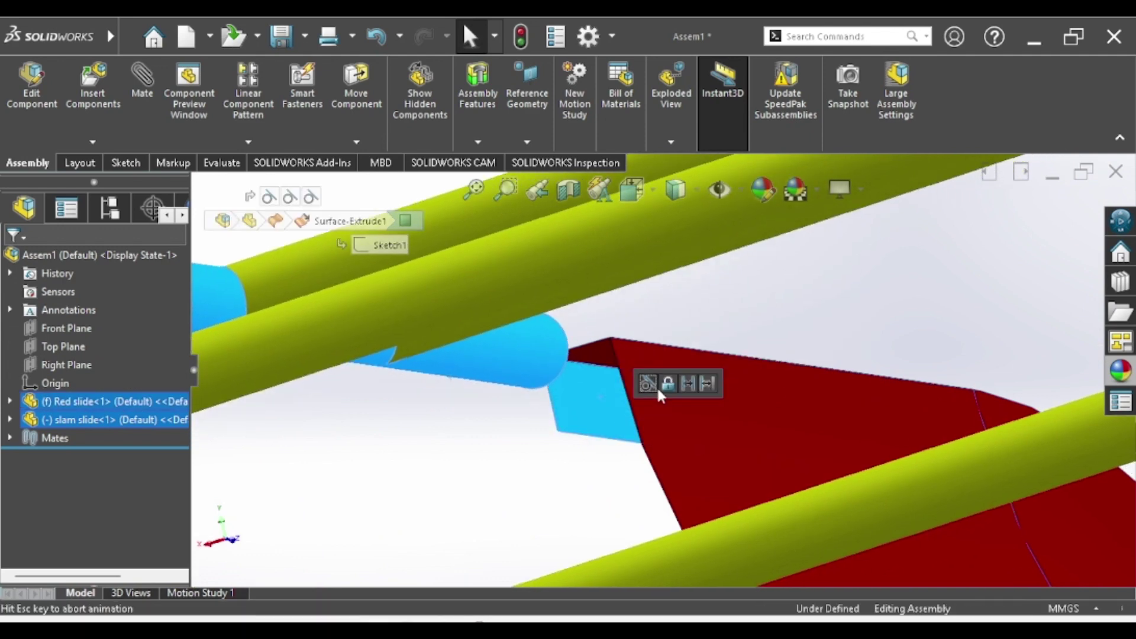
{"action": "left_click", "coordinate": [760, 381]}
Slide the ladder along the slide's top and list the four Tangent mates
{"action": "scroll", "coordinate": [765, 367], "scroll_direction": "up", "scroll_amount": 5}
{"action": "scroll", "coordinate": [764, 379], "scroll_direction": "up", "scroll_amount": 2}
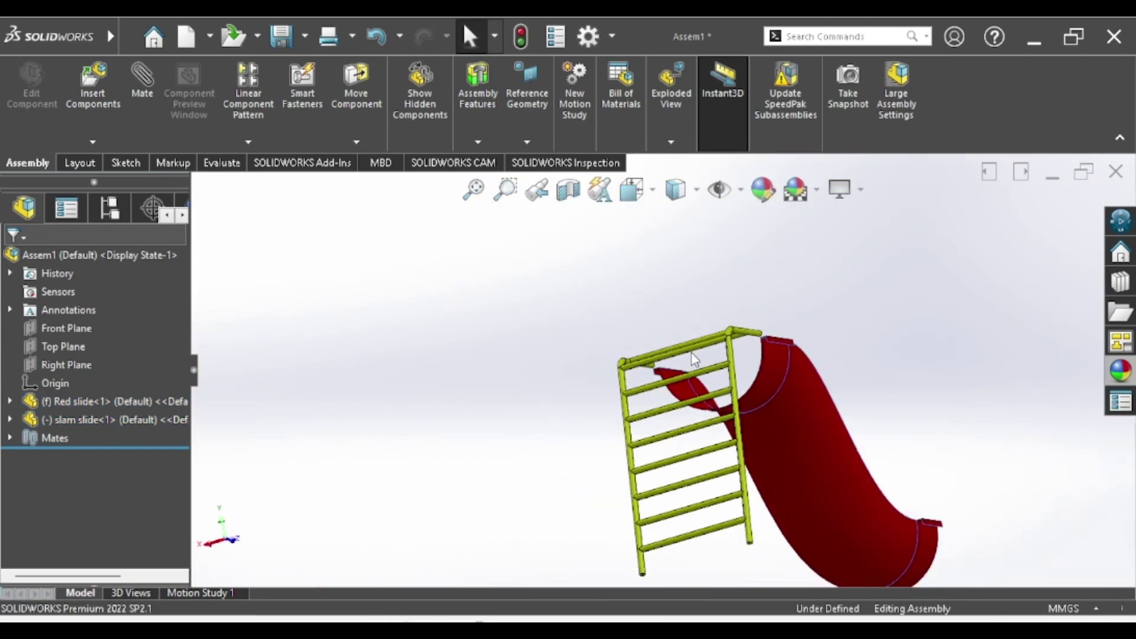
{"action": "middle_click_drag", "start_coordinate": [764, 379], "coordinate": [769, 468]}
{"action": "scroll", "coordinate": [769, 468], "scroll_direction": "down", "scroll_amount": 4}
{"action": "middle_click_drag", "start_coordinate": [714, 436], "coordinate": [707, 450]}
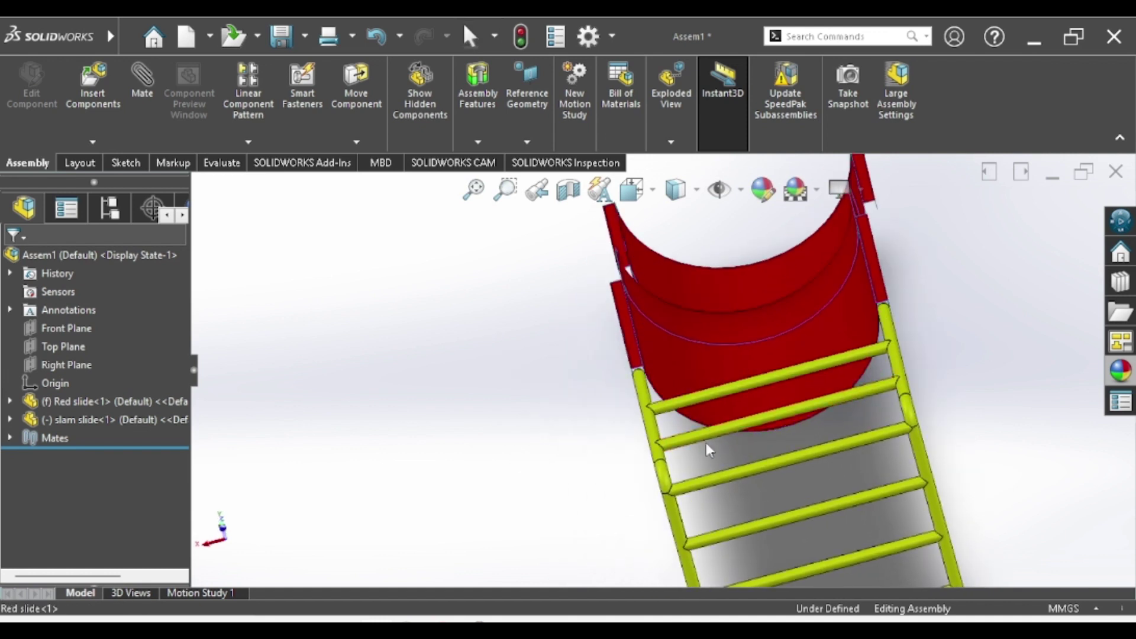
{"action": "left_click", "coordinate": [727, 395]}
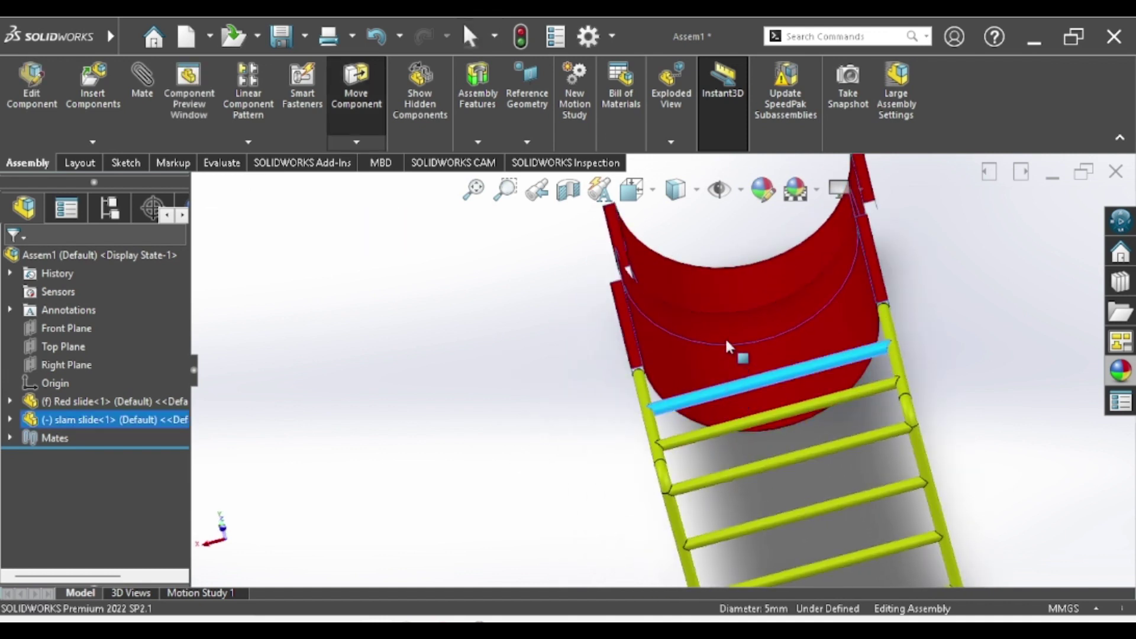
{"action": "key", "text": "Escape"}
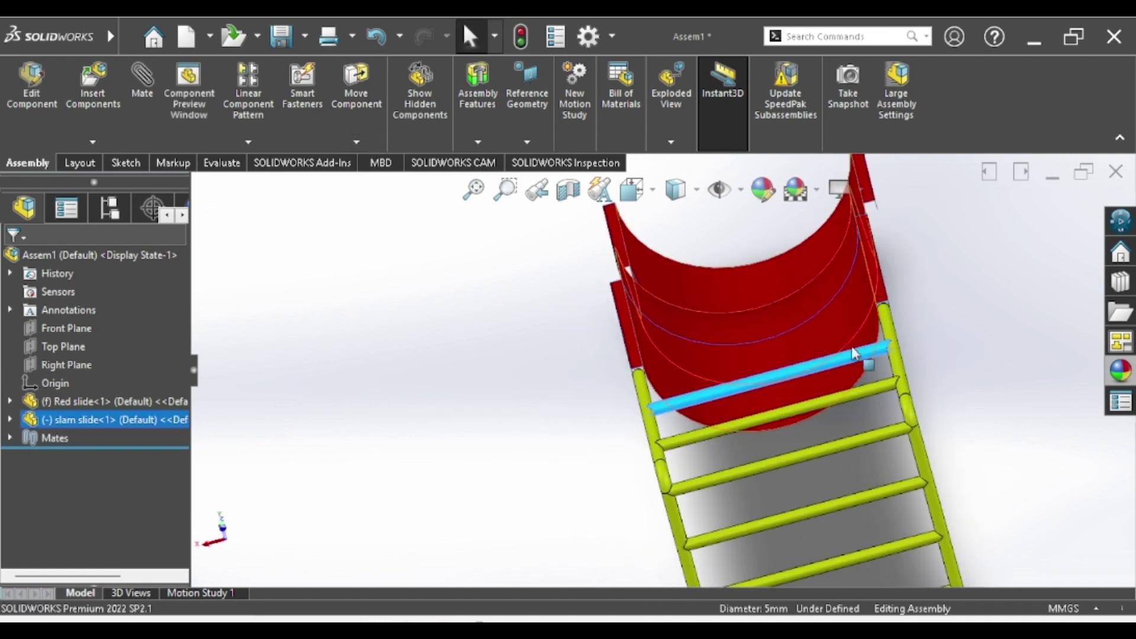
{"action": "left_click_drag", "start_coordinate": [895, 360], "coordinate": [888, 317]}
{"action": "scroll", "coordinate": [888, 313], "scroll_direction": "down", "scroll_amount": 3}
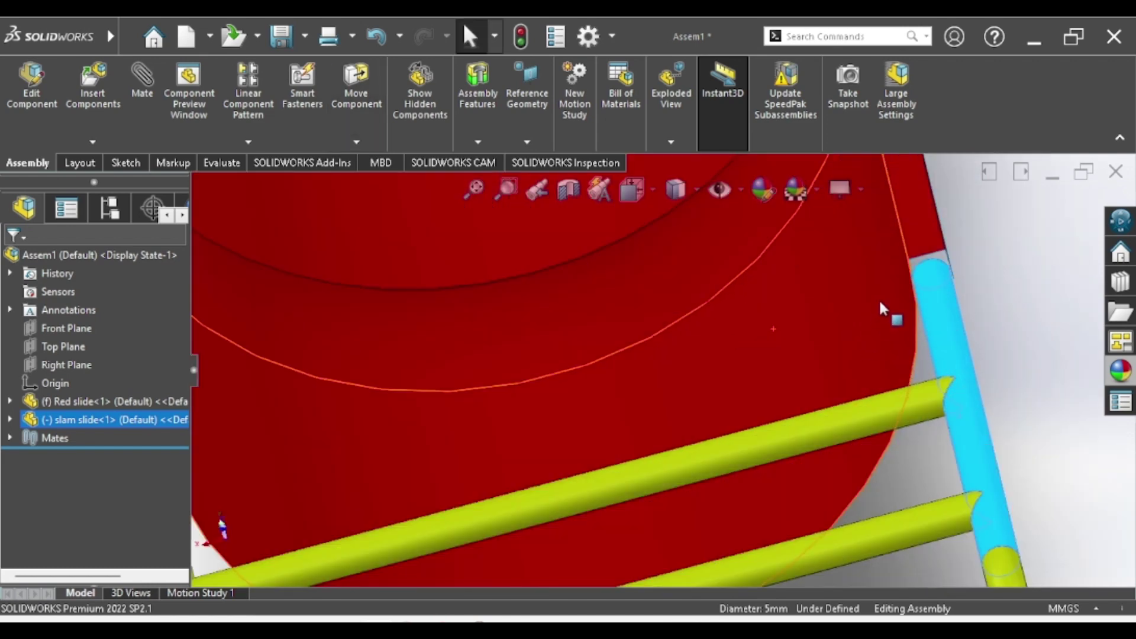
{"action": "scroll", "coordinate": [885, 261], "scroll_direction": "down", "scroll_amount": 2}
{"action": "middle_click_drag", "start_coordinate": [885, 261], "coordinate": [881, 279]}
{"action": "key", "text": "Escape"}
{"action": "mouse_move", "coordinate": [895, 317]}
{"action": "middle_mouse_down"}
{"action": "mouse_move", "coordinate": [921, 236]}
{"action": "mouse_move", "coordinate": [694, 345]}
{"action": "middle_mouse_up"}
{"action": "left_click", "coordinate": [10, 438]}
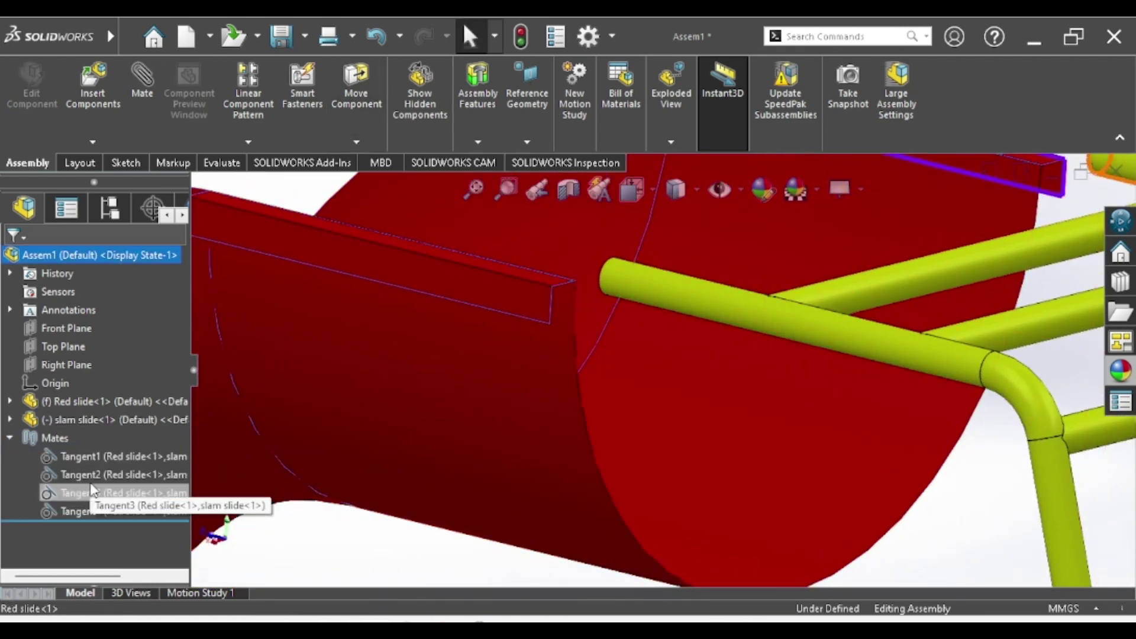
Flip the alignment of the Tangent1 mate and accept the edit
{"action": "left_click", "coordinate": [87, 459]}
{"action": "scroll", "coordinate": [533, 367], "scroll_direction": "up", "scroll_amount": 3}
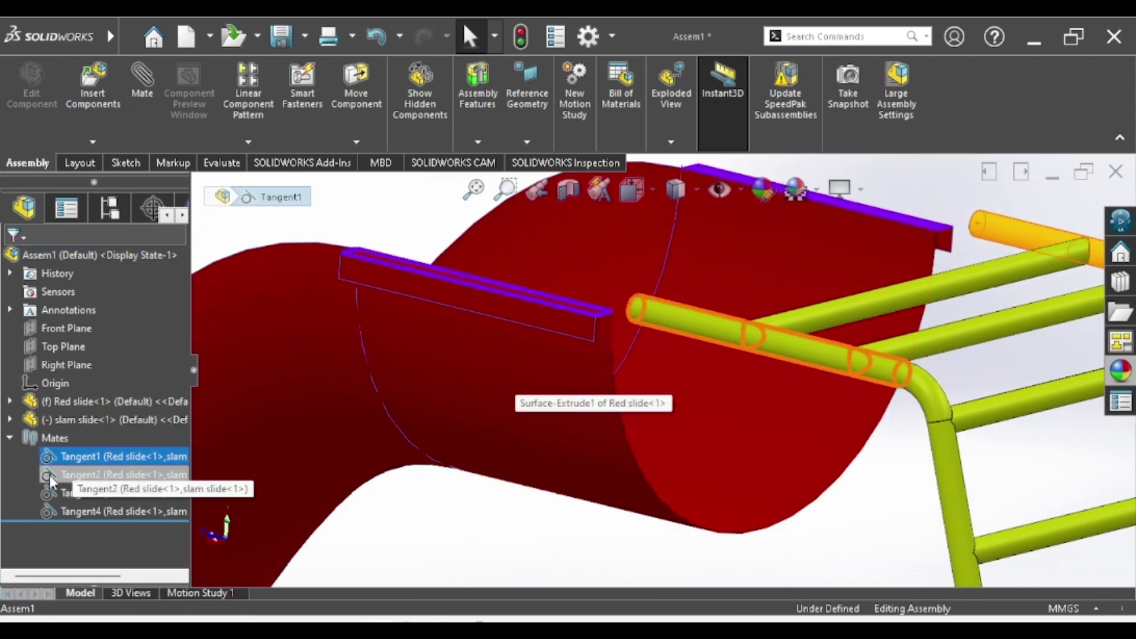
{"action": "right_click", "coordinate": [77, 456]}
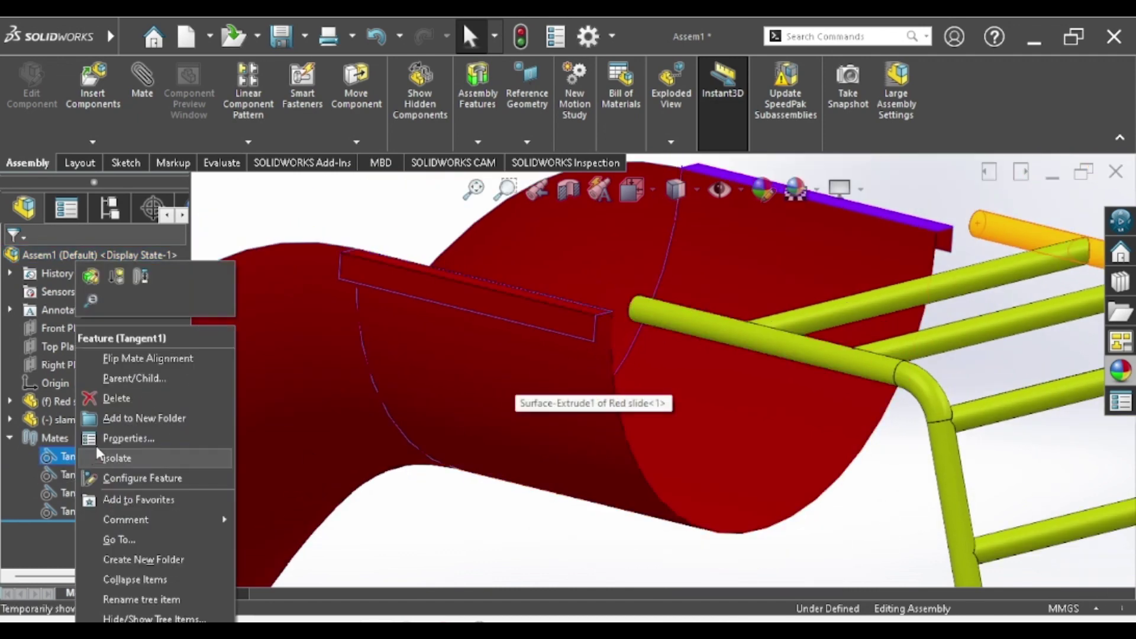
{"action": "left_click", "coordinate": [102, 276]}
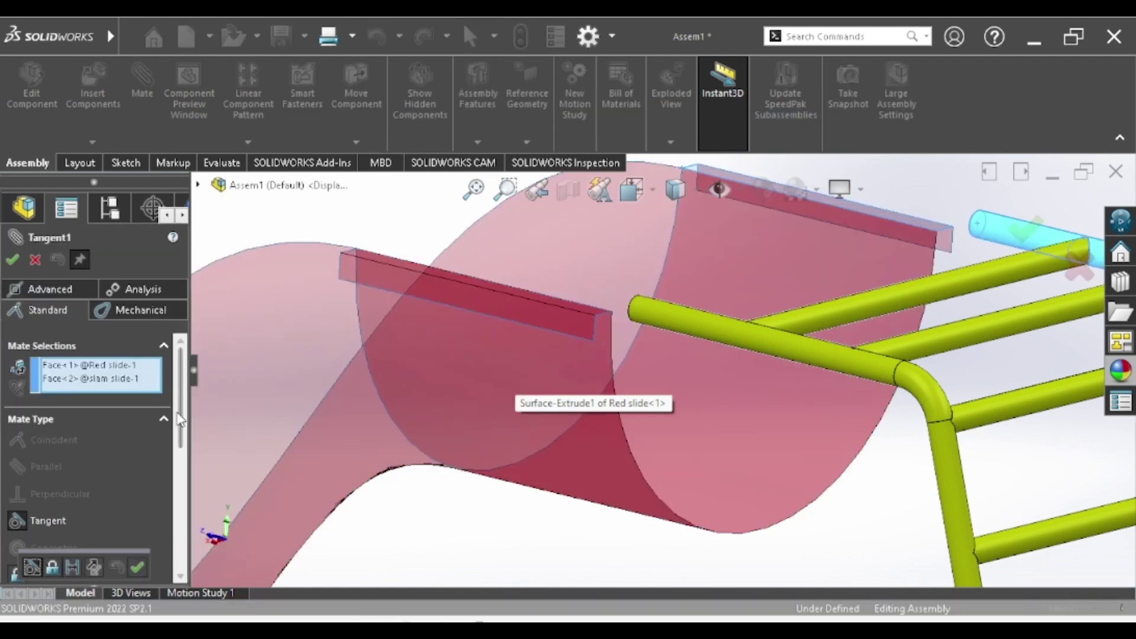
{"action": "scroll", "coordinate": [183, 457], "scroll_direction": "down", "scroll_amount": 3}
{"action": "scroll", "coordinate": [180, 458], "scroll_direction": "down", "scroll_amount": 3}
{"action": "scroll", "coordinate": [95, 453], "scroll_direction": "down", "scroll_amount": 2}
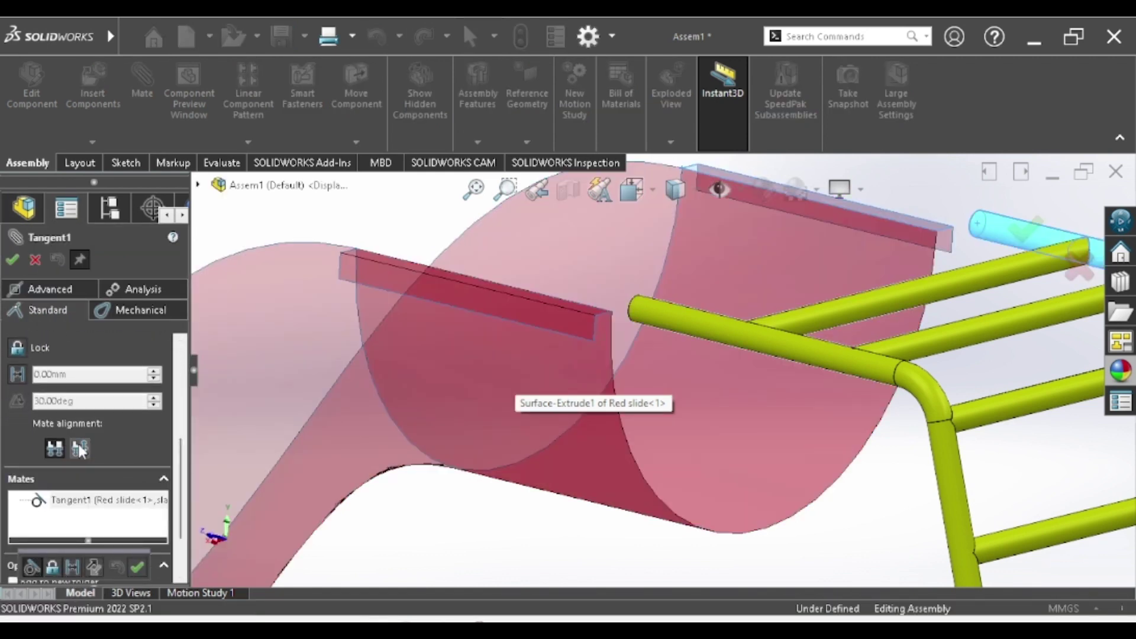
{"action": "left_click", "coordinate": [80, 450]}
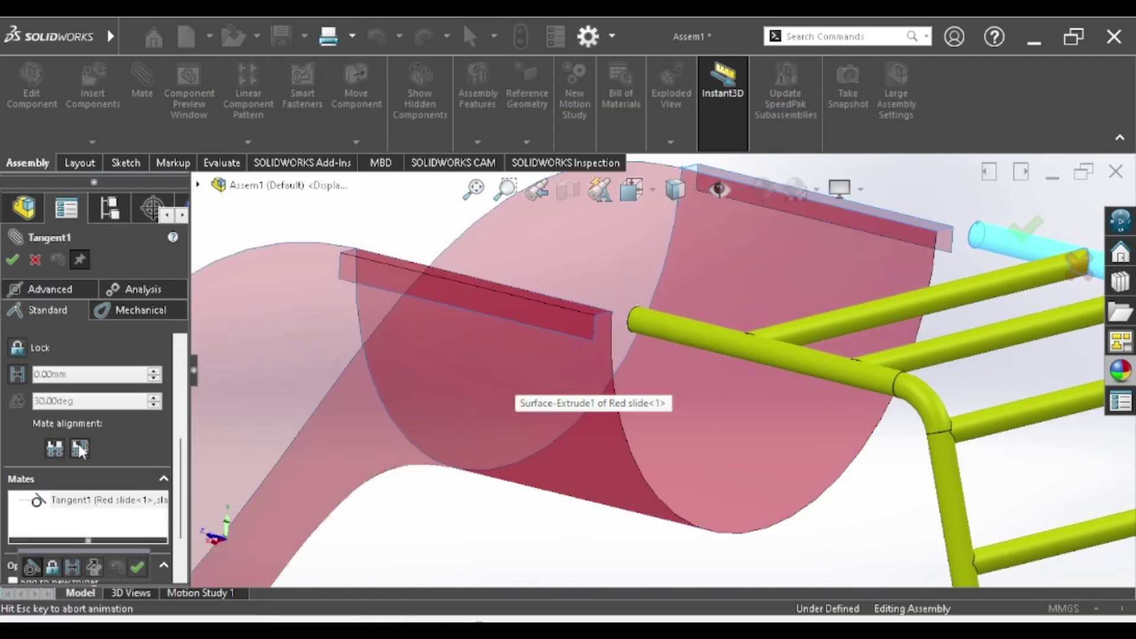
{"action": "left_click", "coordinate": [1029, 239]}
{"action": "left_click", "coordinate": [16, 261]}
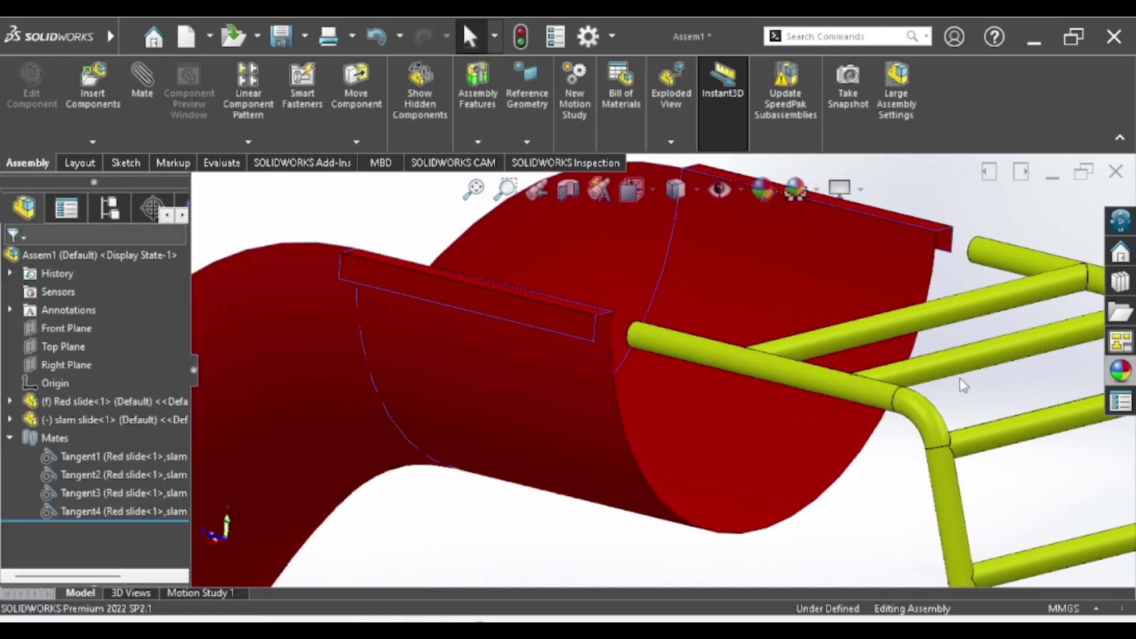
Slide the yellow-green ladder frame along the red slide and orbit to check its fit
{"action": "left_click_drag", "start_coordinate": [873, 392], "coordinate": [874, 389]}
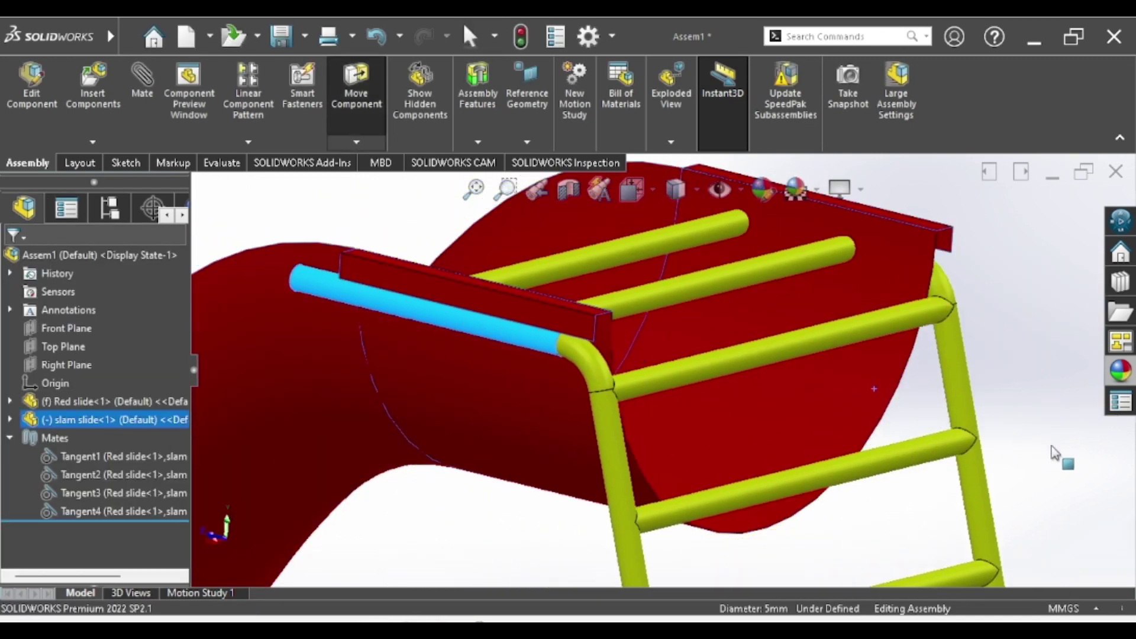
{"action": "key", "text": "Escape"}
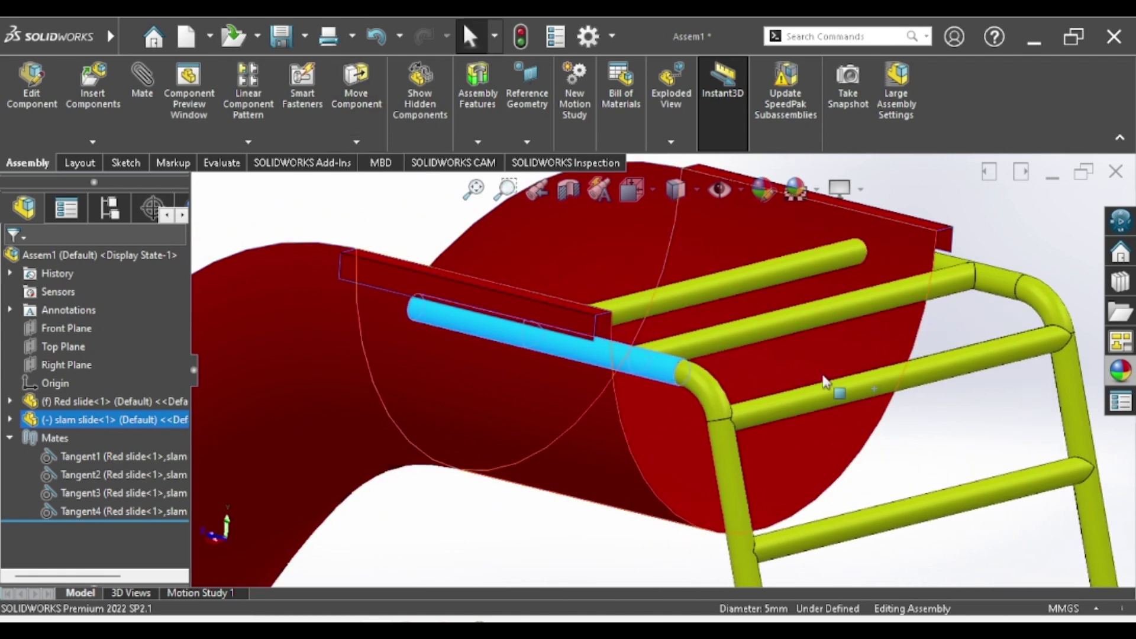
{"action": "scroll", "coordinate": [825, 385], "scroll_direction": "down", "scroll_amount": 2}
{"action": "middle_click_drag", "start_coordinate": [874, 322], "coordinate": [852, 346]}
{"action": "scroll", "coordinate": [852, 348], "scroll_direction": "up", "scroll_amount": 3}
{"action": "scroll", "coordinate": [800, 401], "scroll_direction": "up", "scroll_amount": 3}
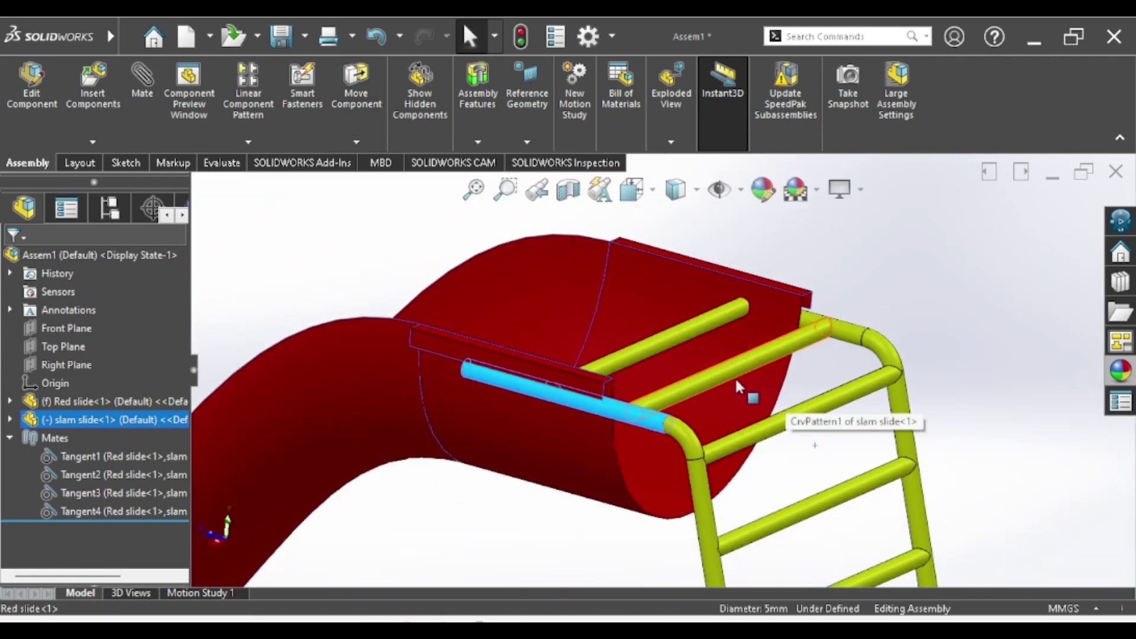
{"action": "mouse_move", "coordinate": [742, 394]}
{"action": "left_mouse_down"}
{"action": "mouse_move", "coordinate": [883, 414]}
{"action": "mouse_move", "coordinate": [852, 385]}
{"action": "left_mouse_up"}
{"action": "key", "text": "Escape"}
{"action": "middle_click_drag", "start_coordinate": [852, 384], "coordinate": [714, 367]}
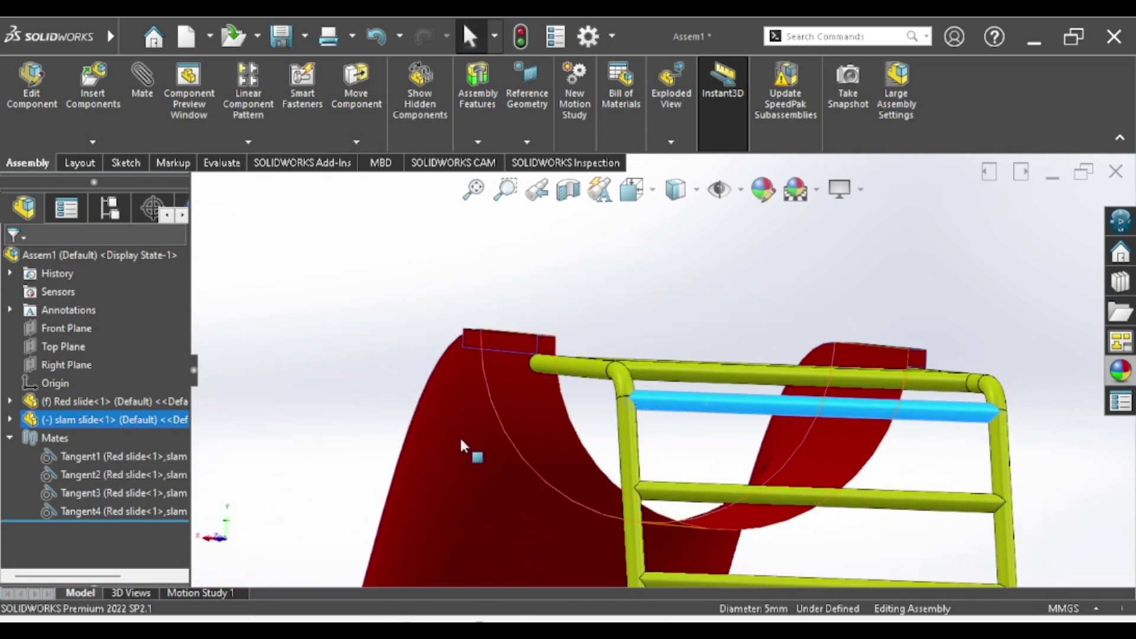
Reopen the Tangent2 mate and confirm it unchanged so the ladder stays seated
{"action": "left_click", "coordinate": [118, 476]}
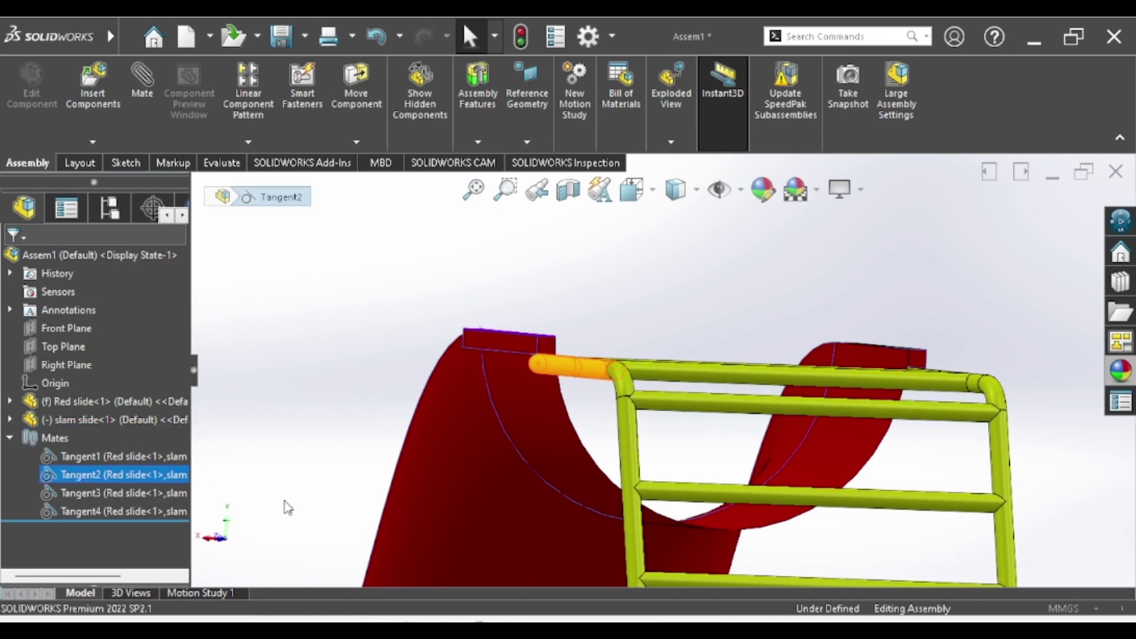
{"action": "left_click", "coordinate": [183, 524]}
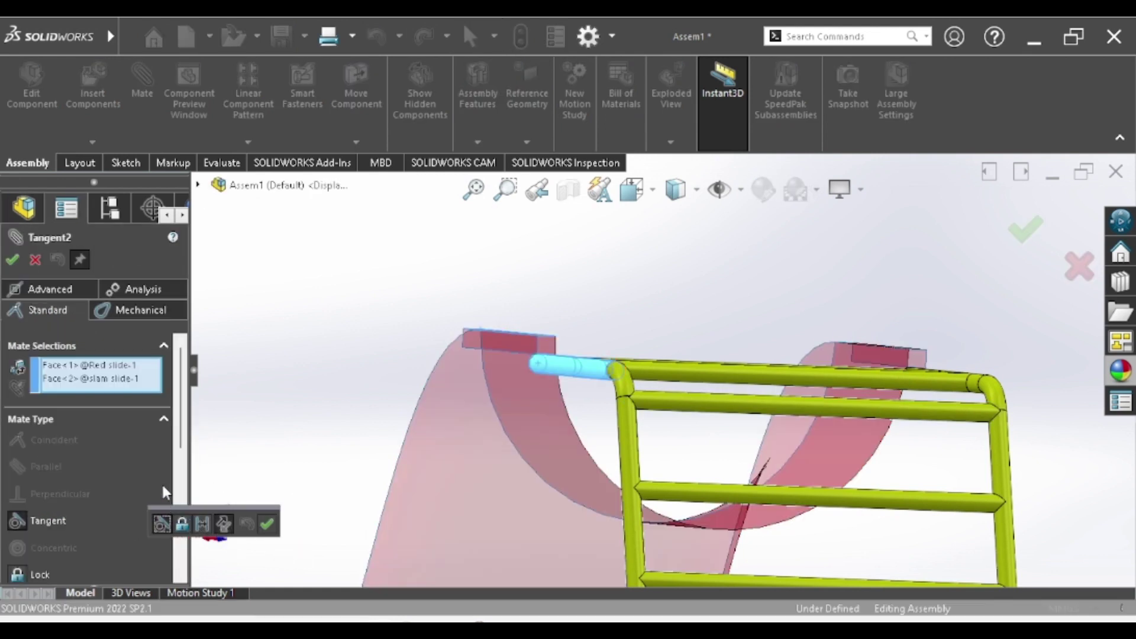
{"action": "mouse_move", "coordinate": [180, 415]}
{"action": "left_mouse_down"}
{"action": "mouse_move", "coordinate": [179, 493]}
{"action": "mouse_move", "coordinate": [172, 362]}
{"action": "left_mouse_up"}
{"action": "left_click", "coordinate": [13, 259]}
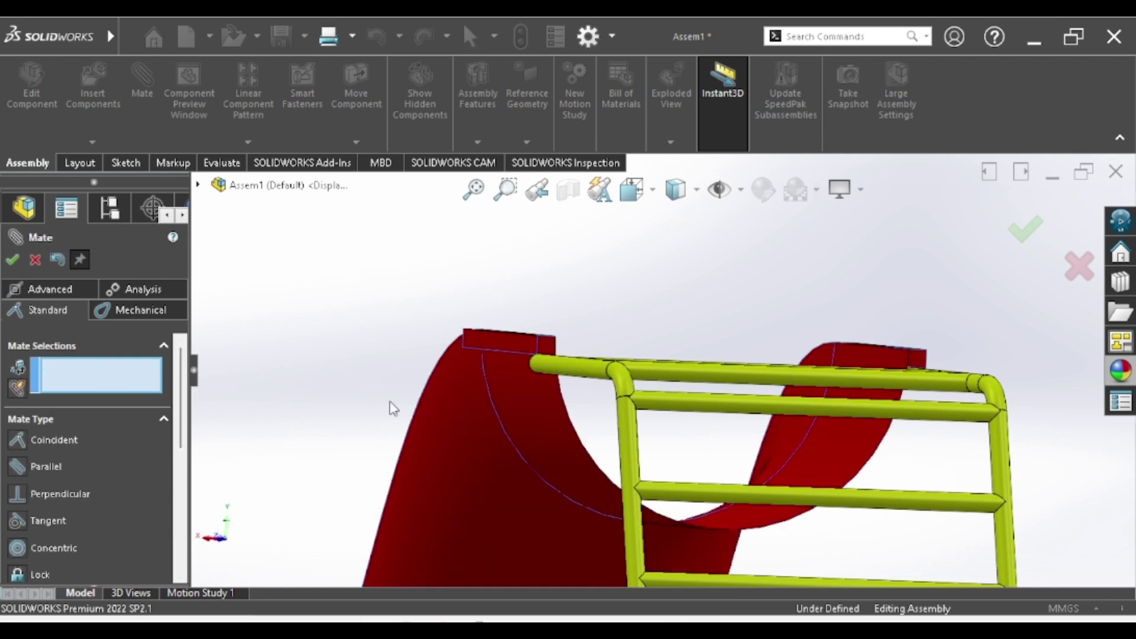
{"action": "left_click", "coordinate": [13, 260]}
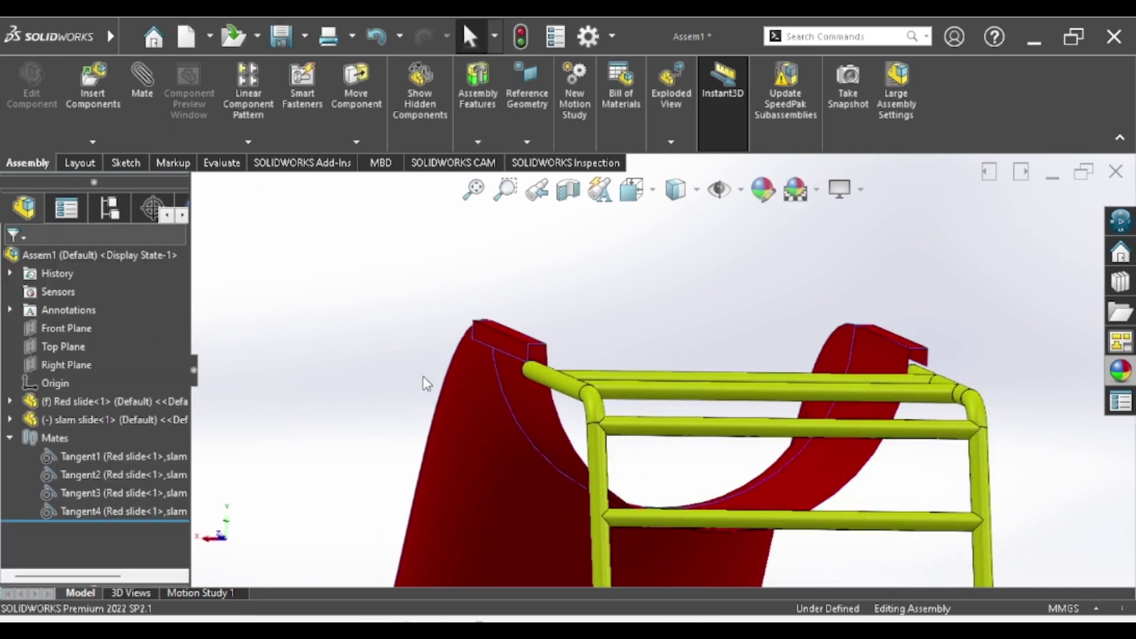
{"action": "middle_click_drag", "start_coordinate": [505, 399], "coordinate": [781, 354]}
{"action": "scroll", "coordinate": [781, 354], "scroll_direction": "up", "scroll_amount": 3}
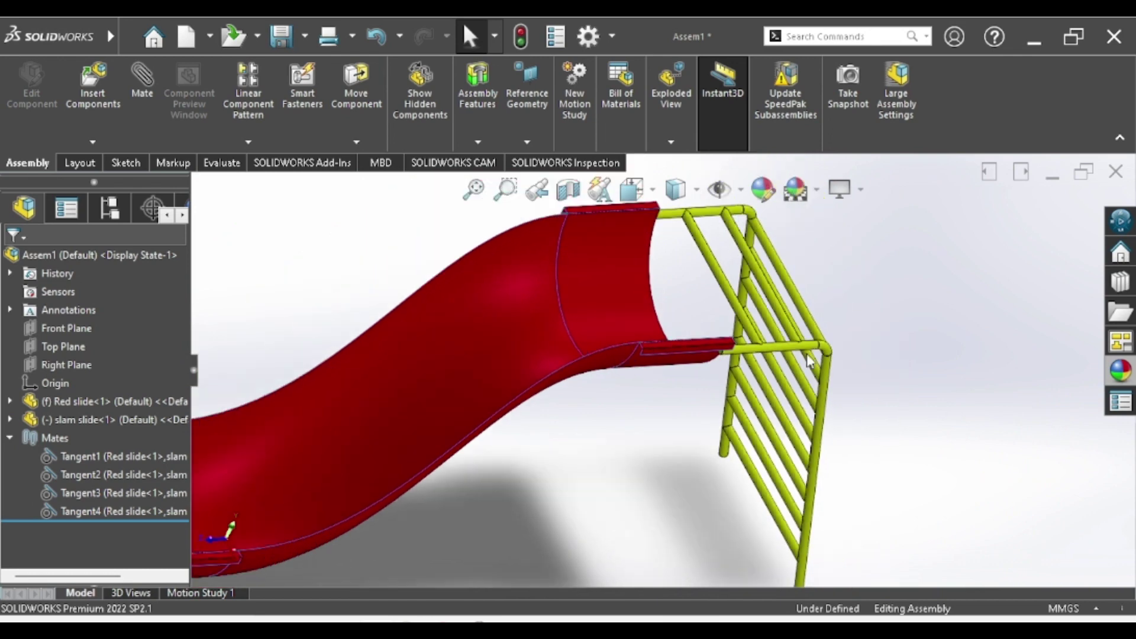
{"action": "scroll", "coordinate": [764, 355], "scroll_direction": "up", "scroll_amount": 2}
{"action": "left_click", "coordinate": [760, 352]}
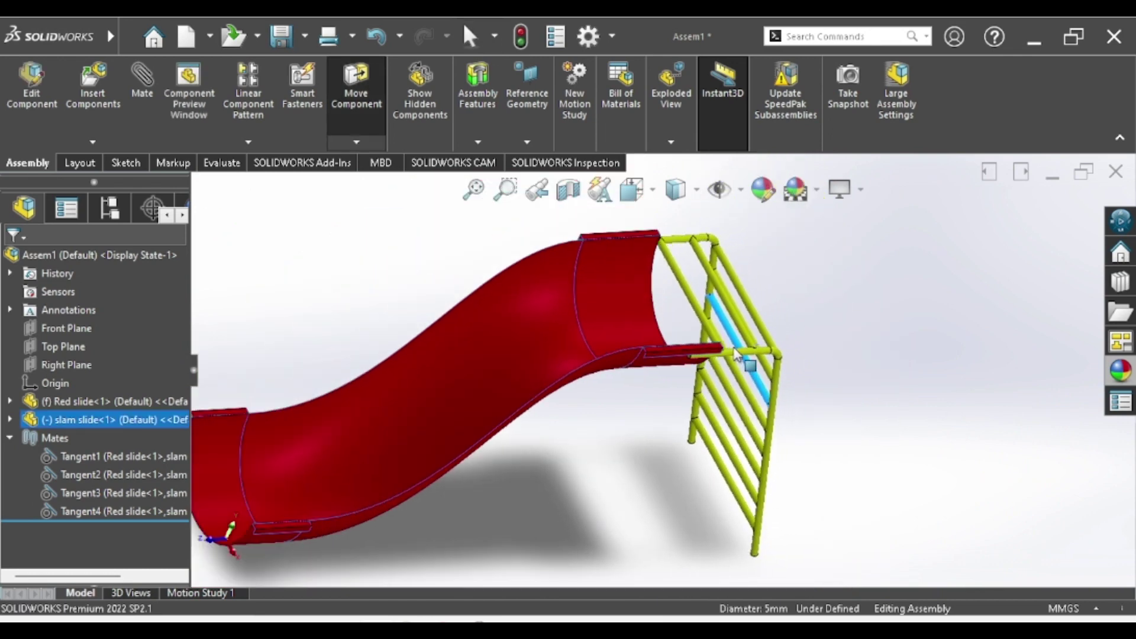
{"action": "scroll", "coordinate": [680, 403], "scroll_direction": "up", "scroll_amount": 5}
{"action": "mouse_move", "coordinate": [714, 458]}
{"action": "middle_mouse_down"}
{"action": "mouse_move", "coordinate": [652, 419]}
{"action": "mouse_move", "coordinate": [616, 431]}
{"action": "mouse_move", "coordinate": [650, 398]}
{"action": "mouse_move", "coordinate": [636, 425]}
{"action": "mouse_move", "coordinate": [649, 385]}
{"action": "mouse_move", "coordinate": [707, 398]}
{"action": "mouse_move", "coordinate": [741, 464]}
{"action": "mouse_move", "coordinate": [721, 506]}
{"action": "mouse_move", "coordinate": [591, 506]}
{"action": "mouse_move", "coordinate": [563, 414]}
{"action": "mouse_move", "coordinate": [515, 414]}
{"action": "mouse_move", "coordinate": [452, 482]}
{"action": "mouse_move", "coordinate": [364, 493]}
{"action": "mouse_move", "coordinate": [305, 472]}
{"action": "middle_mouse_up"}
{"action": "left_click", "coordinate": [636, 425]}
{"action": "scroll", "coordinate": [704, 382], "scroll_direction": "down", "scroll_amount": 3}
{"action": "scroll", "coordinate": [638, 435], "scroll_direction": "up", "scroll_amount": 3}
{"action": "scroll", "coordinate": [622, 352], "scroll_direction": "down", "scroll_amount": 5}
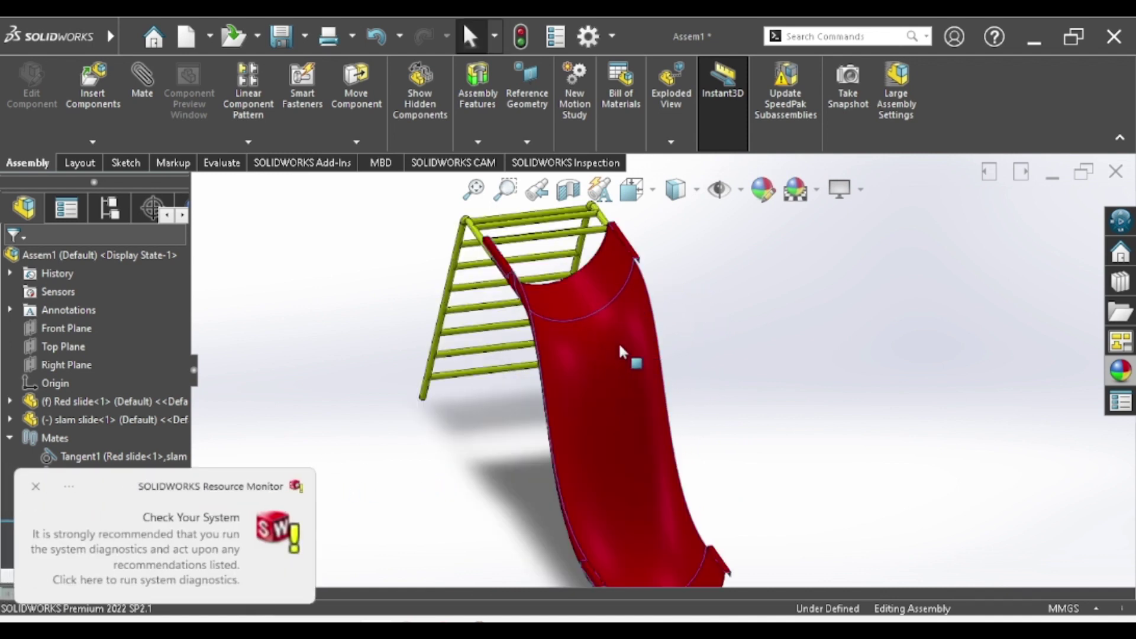
{"action": "middle_click_drag", "start_coordinate": [598, 409], "coordinate": [589, 379]}
{"action": "mouse_move", "coordinate": [585, 363]}
{"action": "middle_mouse_down"}
{"action": "mouse_move", "coordinate": [583, 346]}
{"action": "mouse_move", "coordinate": [516, 345]}
{"action": "mouse_move", "coordinate": [485, 361]}
{"action": "mouse_move", "coordinate": [462, 399]}
{"action": "mouse_move", "coordinate": [459, 450]}
{"action": "middle_mouse_up"}
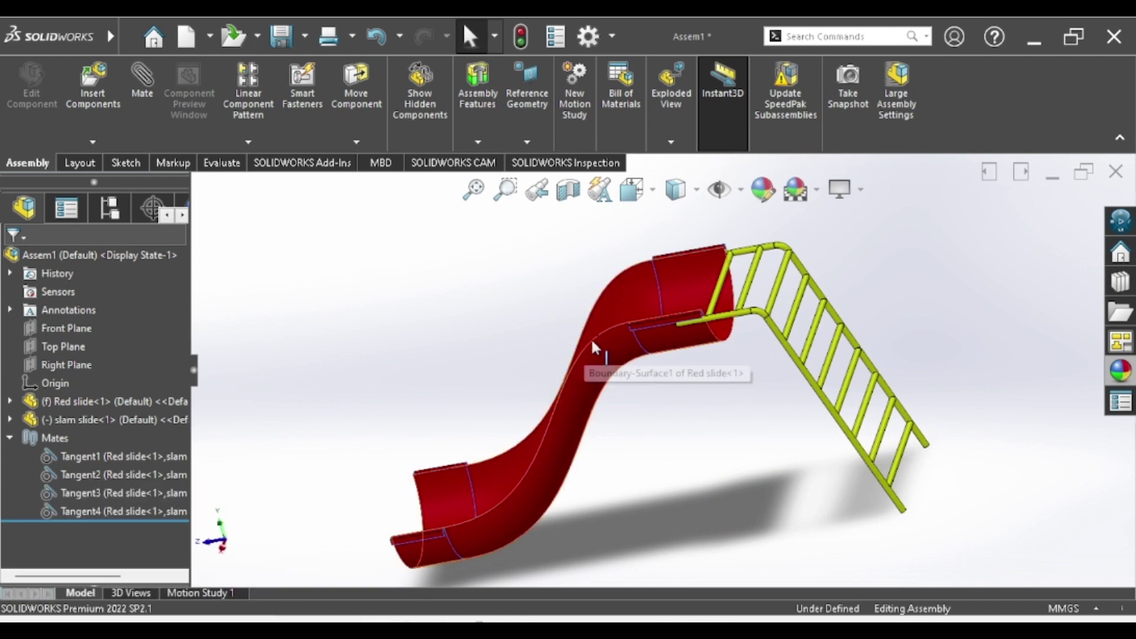
{"action": "left_click", "coordinate": [35, 486]}
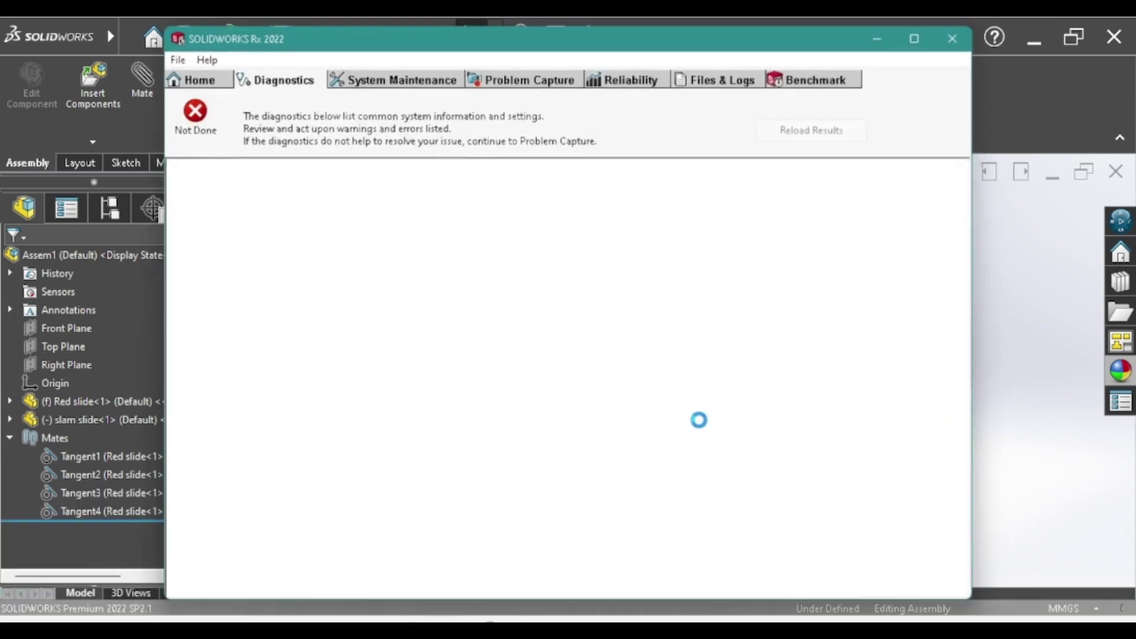
{"action": "left_click", "coordinate": [954, 37]}
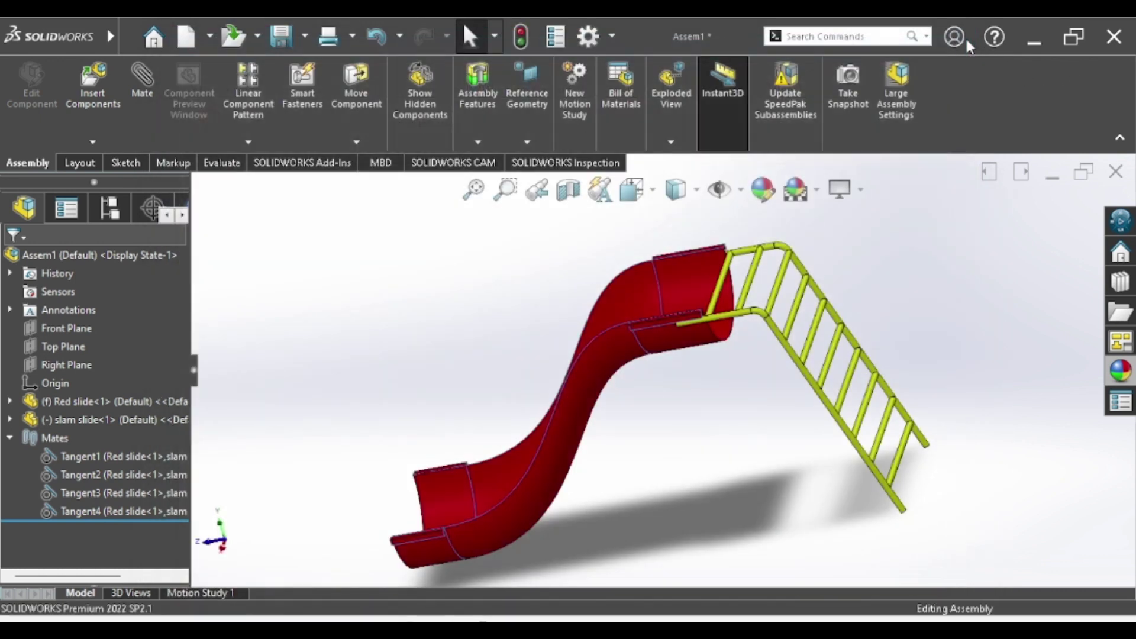
Close the assembly with Save all and Rebuild, bringing up the Save As prompt proposing Assem1
{"action": "right_click", "coordinate": [441, 356]}
{"action": "left_click", "coordinate": [1118, 172]}
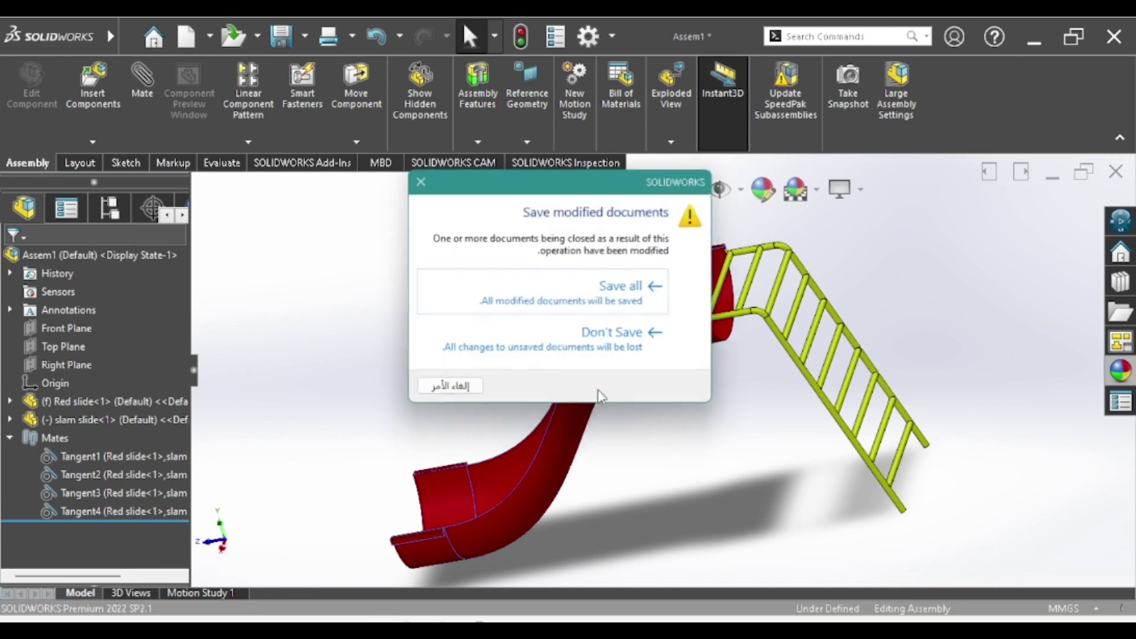
{"action": "left_click", "coordinate": [576, 305]}
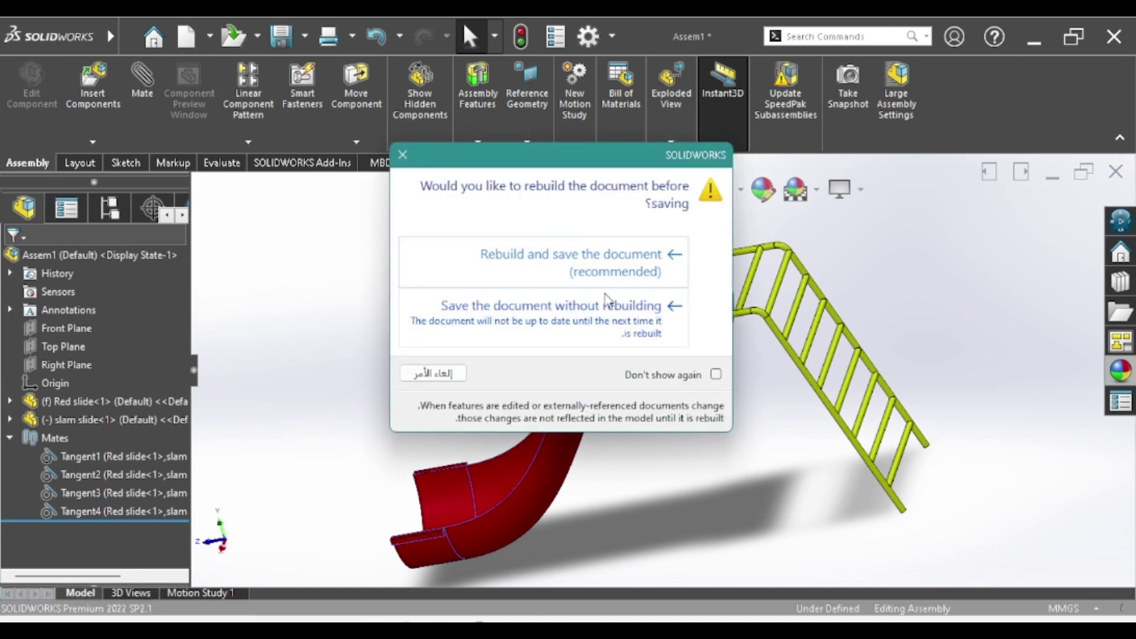
{"action": "left_click", "coordinate": [592, 275]}
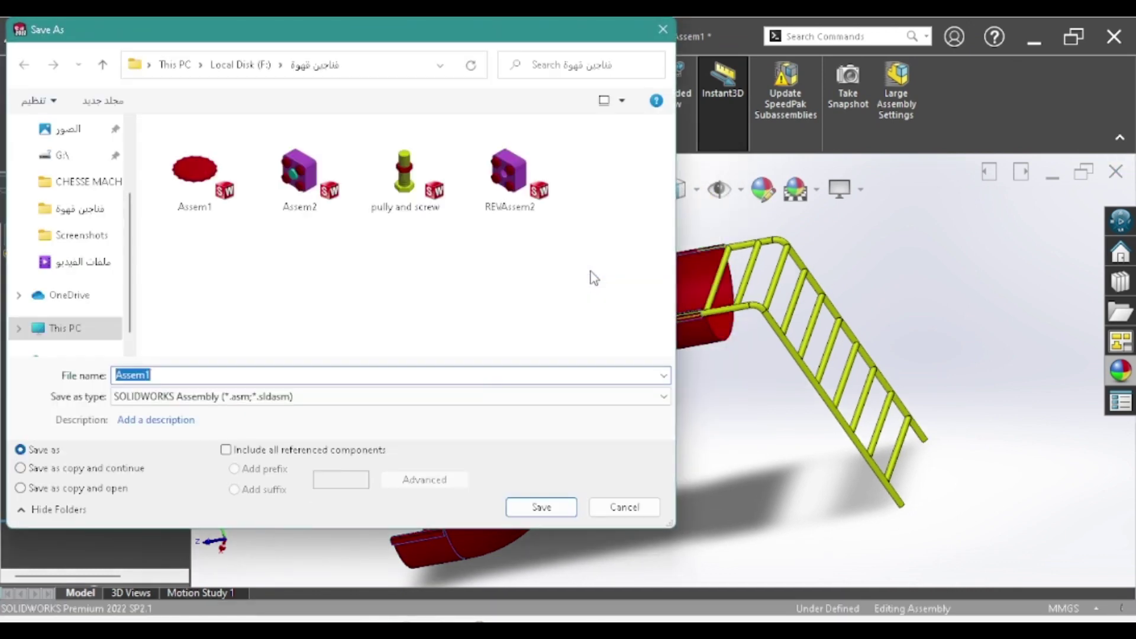